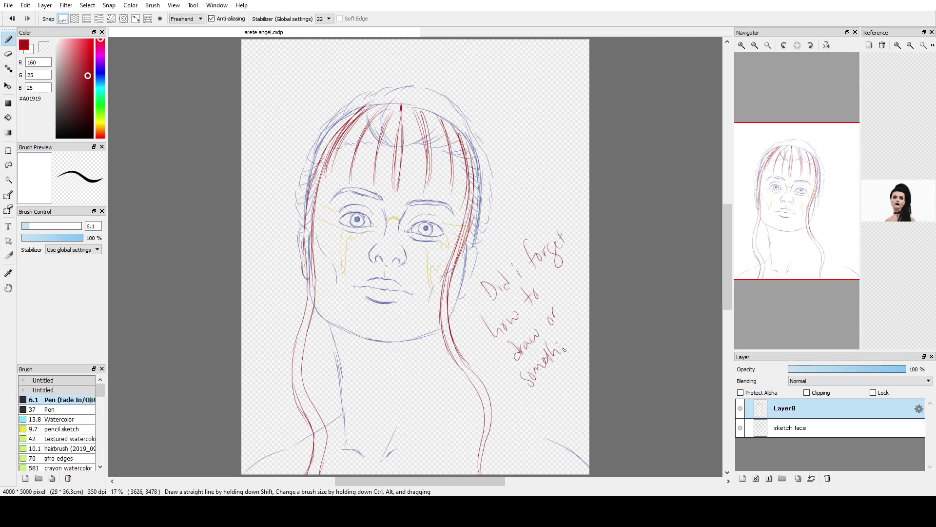
Set the global stabilizer to 16, then erase and redraw the red hair strand falling beside the neck
{"action": "left_click", "coordinate": [328, 19]}
{"action": "key", "text": "e"}
{"action": "mouse_move", "coordinate": [307, 334]}
{"action": "left_mouse_down"}
{"action": "mouse_move", "coordinate": [326, 397]}
{"action": "mouse_move", "coordinate": [293, 360]}
{"action": "mouse_move", "coordinate": [324, 461]}
{"action": "left_mouse_up"}
{"action": "key", "text": "b"}
{"action": "mouse_move", "coordinate": [294, 347]}
{"action": "left_mouse_down"}
{"action": "mouse_move", "coordinate": [318, 435]}
{"action": "mouse_move", "coordinate": [317, 472]}
{"action": "left_mouse_up"}
Select the handwritten note beside the face and delete it
{"action": "left_click", "coordinate": [9, 164]}
{"action": "mouse_move", "coordinate": [527, 182]}
{"action": "left_mouse_down"}
{"action": "mouse_move", "coordinate": [640, 238]}
{"action": "mouse_move", "coordinate": [556, 144]}
{"action": "left_mouse_up"}
{"action": "key", "text": "Delete"}
Draw additional long red hair strands falling from the ears past the shoulders on both sides of the neck
{"action": "left_click", "coordinate": [8, 39]}
{"action": "left_click_drag", "start_coordinate": [466, 242], "coordinate": [474, 365]}
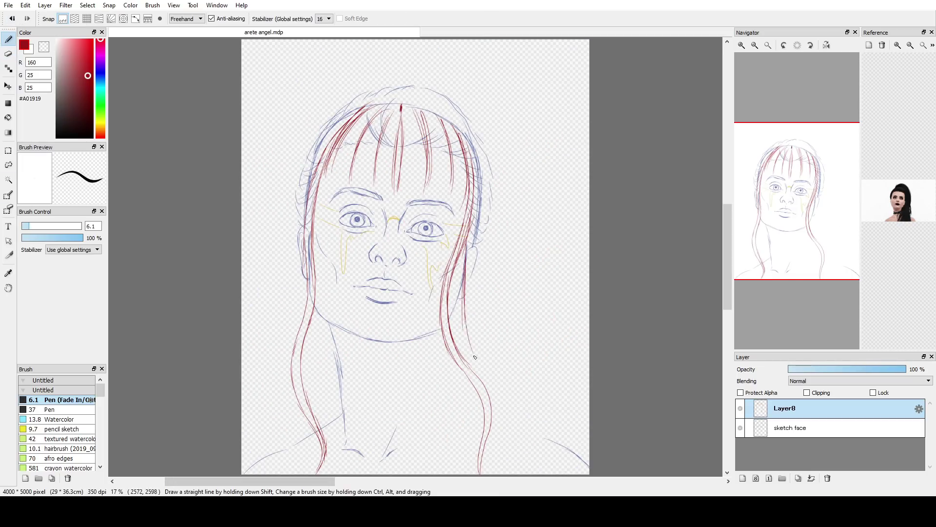
{"action": "left_click_drag", "start_coordinate": [314, 316], "coordinate": [329, 432]}
{"action": "left_click_drag", "start_coordinate": [329, 380], "coordinate": [336, 473]}
{"action": "left_click_drag", "start_coordinate": [471, 365], "coordinate": [465, 473]}
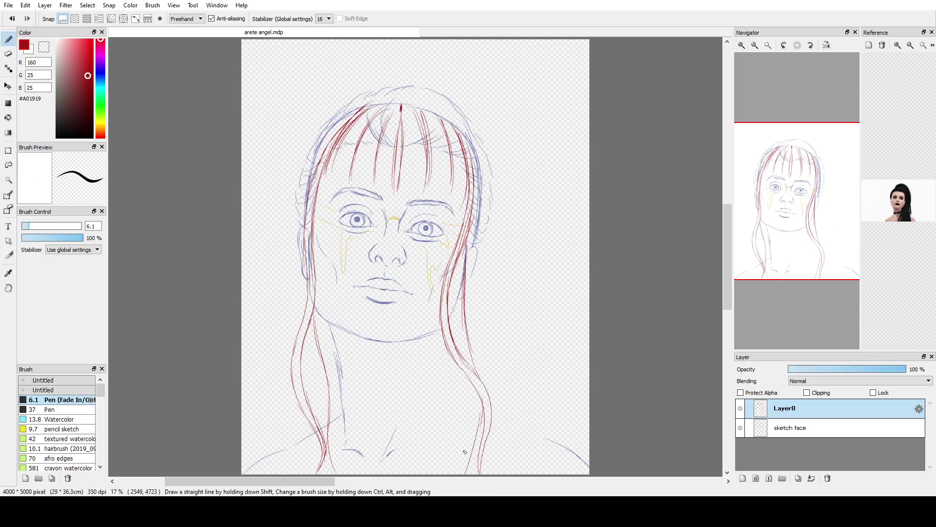
On the sketch face layer, draw the missing neck side and shoulder line in blue #2B47BC
{"action": "left_click", "coordinate": [793, 427]}
{"action": "left_click", "coordinate": [31, 50]}
{"action": "left_click", "coordinate": [85, 65]}
{"action": "mouse_move", "coordinate": [445, 338]}
{"action": "left_mouse_down"}
{"action": "mouse_move", "coordinate": [458, 403]}
{"action": "mouse_move", "coordinate": [548, 439]}
{"action": "left_mouse_up"}
{"action": "left_click_drag", "start_coordinate": [448, 373], "coordinate": [468, 414]}
{"action": "left_click_drag", "start_coordinate": [468, 408], "coordinate": [555, 442]}
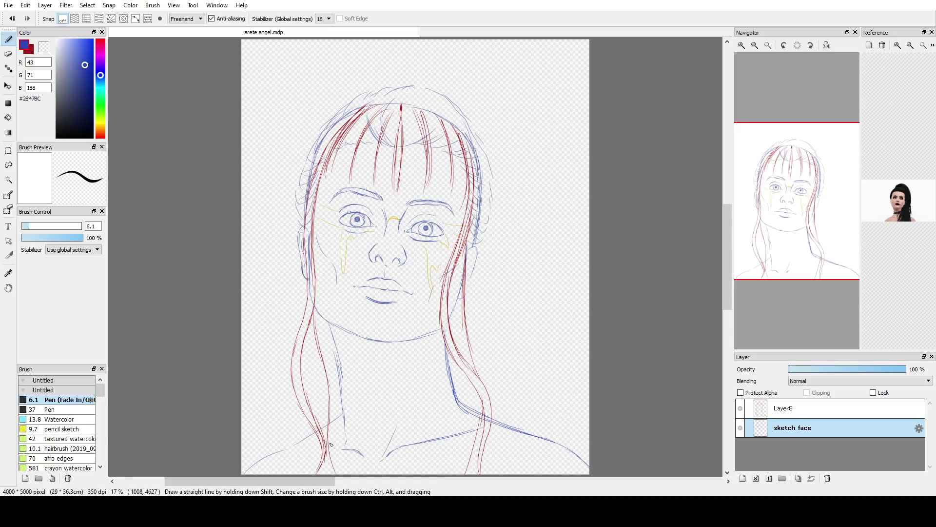
{"action": "left_click_drag", "start_coordinate": [444, 338], "coordinate": [460, 410]}
{"action": "mouse_move", "coordinate": [446, 343]}
{"action": "left_mouse_down"}
{"action": "mouse_move", "coordinate": [493, 418]}
{"action": "mouse_move", "coordinate": [468, 405]}
{"action": "mouse_move", "coordinate": [532, 428]}
{"action": "mouse_move", "coordinate": [452, 399]}
{"action": "left_mouse_up"}
{"action": "key", "text": "e"}
{"action": "key", "text": "b"}
{"action": "left_click_drag", "start_coordinate": [466, 413], "coordinate": [506, 427]}
On Layer8, draw the outer hair contour in red #A01919 from the crown down to both shoulders
{"action": "left_click", "coordinate": [790, 408]}
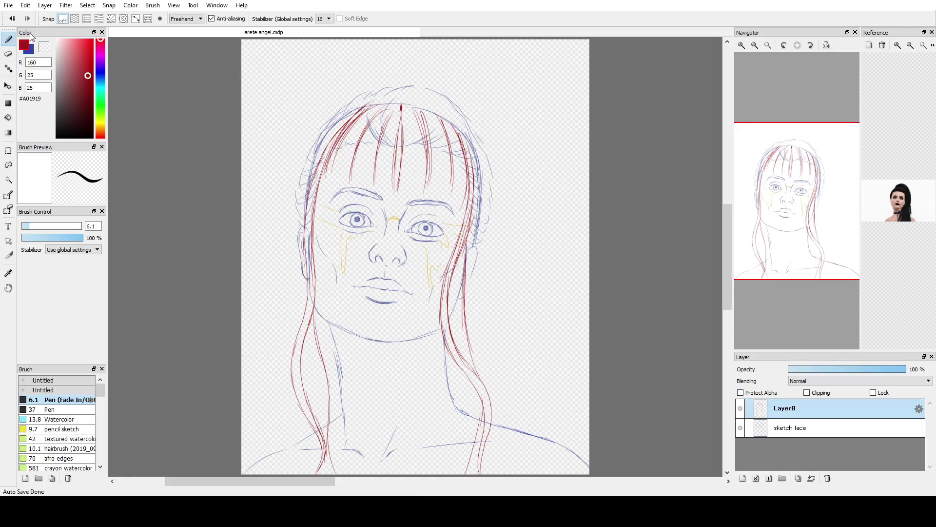
{"action": "key", "text": "x"}
{"action": "mouse_move", "coordinate": [404, 86]}
{"action": "left_mouse_down"}
{"action": "mouse_move", "coordinate": [449, 91]}
{"action": "mouse_move", "coordinate": [499, 222]}
{"action": "mouse_move", "coordinate": [508, 341]}
{"action": "mouse_move", "coordinate": [539, 434]}
{"action": "left_mouse_up"}
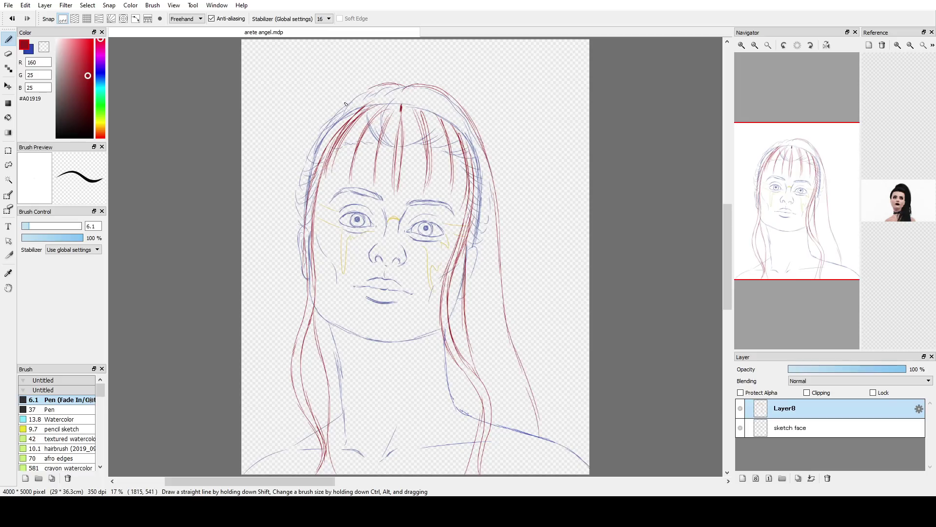
{"action": "mouse_move", "coordinate": [371, 87]}
{"action": "left_mouse_down"}
{"action": "mouse_move", "coordinate": [291, 271]}
{"action": "mouse_move", "coordinate": [273, 454]}
{"action": "left_mouse_up"}
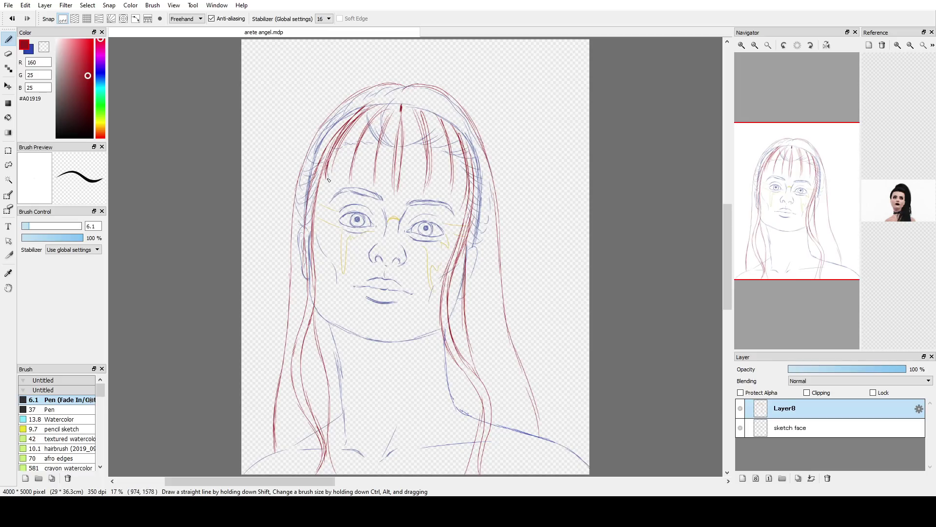
Draw the curved lower edge of the fringe across the forehead above the eyebrows
{"action": "mouse_move", "coordinate": [327, 176]}
{"action": "left_mouse_down"}
{"action": "mouse_move", "coordinate": [433, 185]}
{"action": "mouse_move", "coordinate": [334, 177]}
{"action": "mouse_move", "coordinate": [415, 179]}
{"action": "mouse_move", "coordinate": [468, 197]}
{"action": "left_mouse_up"}
{"action": "key", "text": "ctrl+z"}
{"action": "mouse_move", "coordinate": [317, 188]}
{"action": "left_mouse_down"}
{"action": "mouse_move", "coordinate": [412, 177]}
{"action": "mouse_move", "coordinate": [472, 212]}
{"action": "left_mouse_up"}
{"action": "left_click_drag", "start_coordinate": [395, 172], "coordinate": [470, 209]}
{"action": "left_click", "coordinate": [9, 53]}
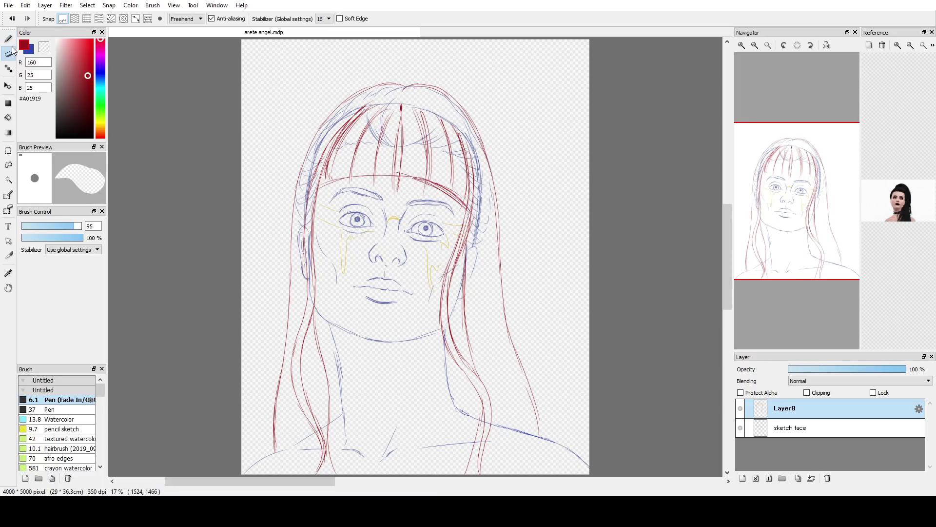
{"action": "left_click", "coordinate": [8, 39]}
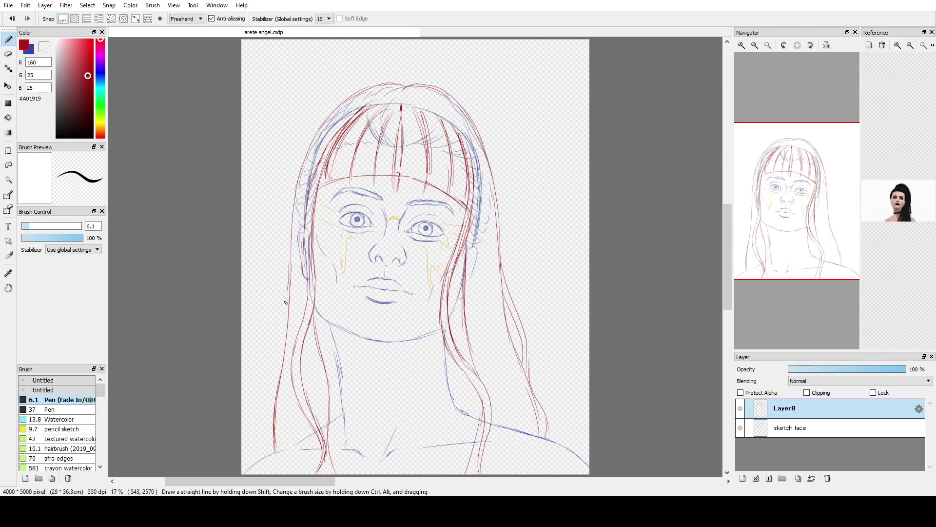
Add loose wavy strands to the lower lengths of the hair on both sides
{"action": "left_click_drag", "start_coordinate": [284, 300], "coordinate": [277, 387]}
{"action": "left_click_drag", "start_coordinate": [288, 294], "coordinate": [281, 374]}
{"action": "mouse_move", "coordinate": [276, 385]}
{"action": "left_mouse_down"}
{"action": "mouse_move", "coordinate": [259, 432]}
{"action": "mouse_move", "coordinate": [268, 458]}
{"action": "left_mouse_up"}
{"action": "left_click_drag", "start_coordinate": [275, 398], "coordinate": [265, 457]}
{"action": "left_click_drag", "start_coordinate": [496, 291], "coordinate": [530, 420]}
{"action": "left_click_drag", "start_coordinate": [291, 321], "coordinate": [284, 440]}
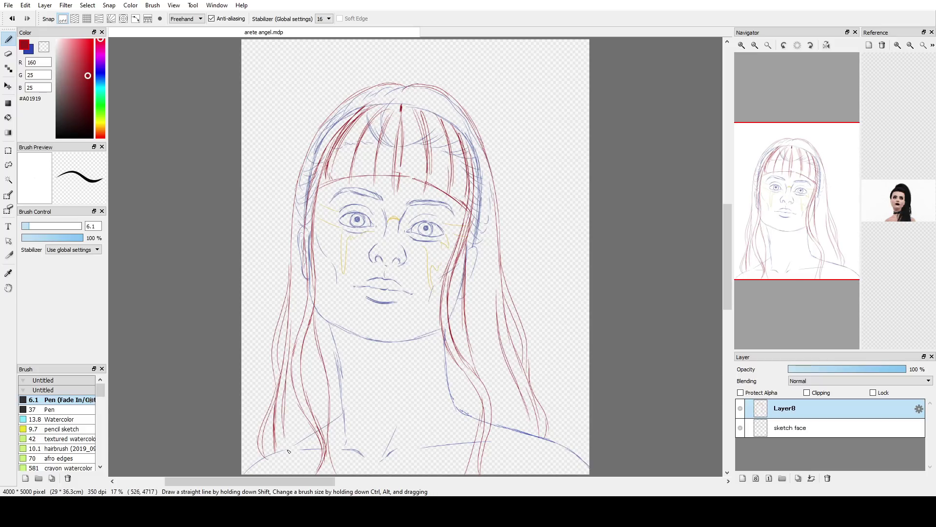
Handwrite "i hate this" in the empty area beside the head
{"action": "left_click_drag", "start_coordinate": [510, 146], "coordinate": [506, 172]}
{"action": "left_click_drag", "start_coordinate": [524, 134], "coordinate": [555, 142]}
{"action": "left_click_drag", "start_coordinate": [530, 147], "coordinate": [544, 145]}
{"action": "left_click_drag", "start_coordinate": [535, 181], "coordinate": [529, 205]}
{"action": "left_click_drag", "start_coordinate": [526, 194], "coordinate": [539, 190]}
{"action": "left_click_drag", "start_coordinate": [545, 175], "coordinate": [571, 181]}
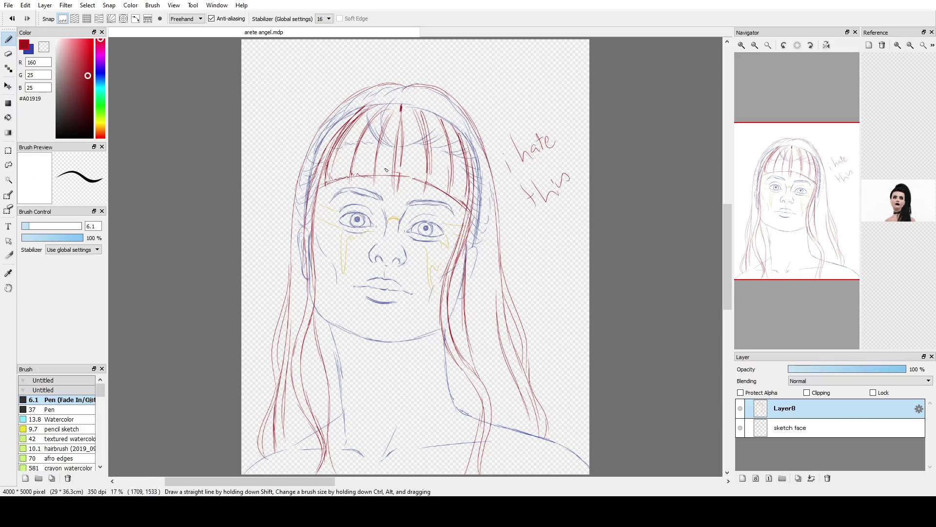
Delete the red hair sketch layer and add a new empty layer above the face sketch
{"action": "left_click", "coordinate": [828, 479]}
{"action": "left_click", "coordinate": [756, 478]}
{"action": "left_click", "coordinate": [897, 45]}
{"action": "left_click", "coordinate": [898, 45]}
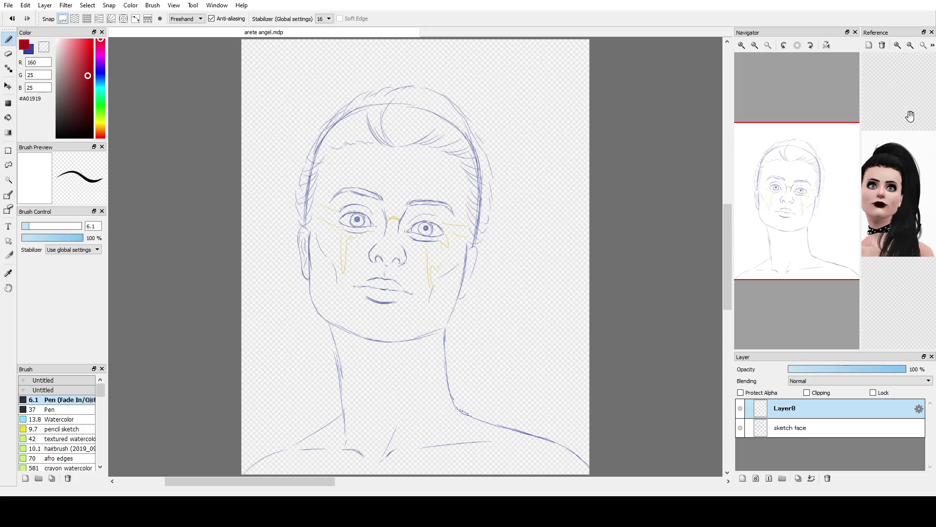
Sketch the wavy outer contours of two ponytails flowing from behind the ears to the shoulders
{"action": "left_click_drag", "start_coordinate": [477, 263], "coordinate": [565, 441]}
{"action": "mouse_move", "coordinate": [304, 273]}
{"action": "left_mouse_down"}
{"action": "mouse_move", "coordinate": [258, 393]}
{"action": "mouse_move", "coordinate": [246, 462]}
{"action": "left_mouse_up"}
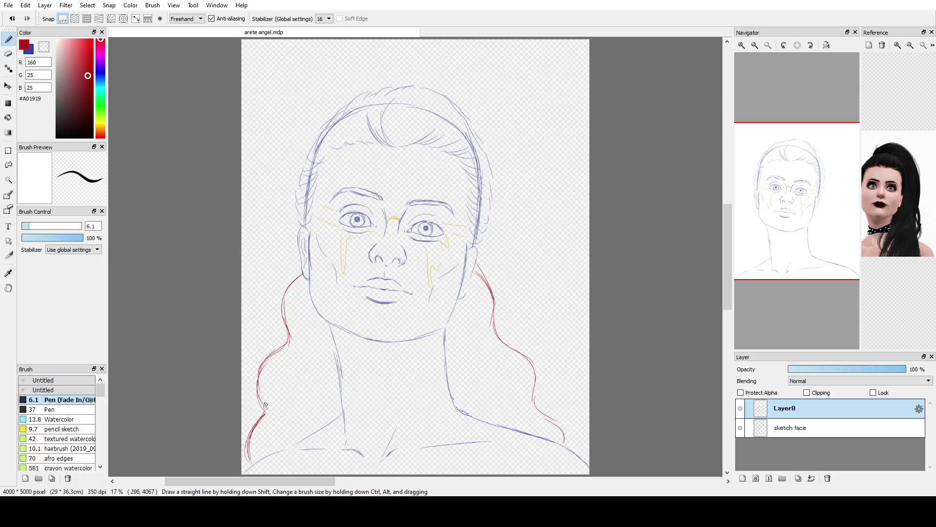
{"action": "mouse_move", "coordinate": [477, 263]}
{"action": "left_mouse_down"}
{"action": "mouse_move", "coordinate": [520, 341]}
{"action": "mouse_move", "coordinate": [544, 361]}
{"action": "left_mouse_up"}
{"action": "left_click_drag", "start_coordinate": [300, 274], "coordinate": [247, 404]}
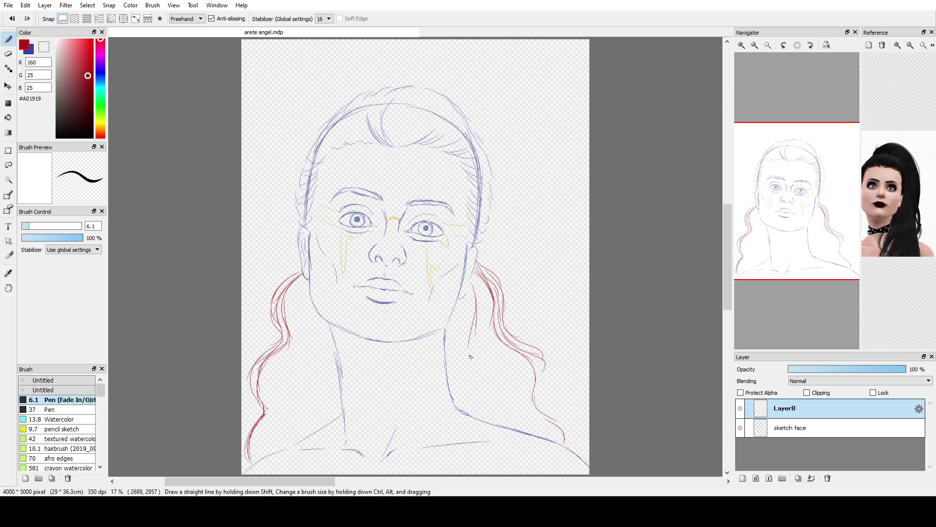
Add the inner wavy strands of both ponytails and a hair contour along one side of the head
{"action": "left_click_drag", "start_coordinate": [469, 312], "coordinate": [507, 392]}
{"action": "left_click_drag", "start_coordinate": [314, 294], "coordinate": [298, 410]}
{"action": "left_click_drag", "start_coordinate": [317, 317], "coordinate": [299, 388]}
{"action": "left_click_drag", "start_coordinate": [461, 300], "coordinate": [472, 394]}
{"action": "left_click_drag", "start_coordinate": [333, 321], "coordinate": [327, 425]}
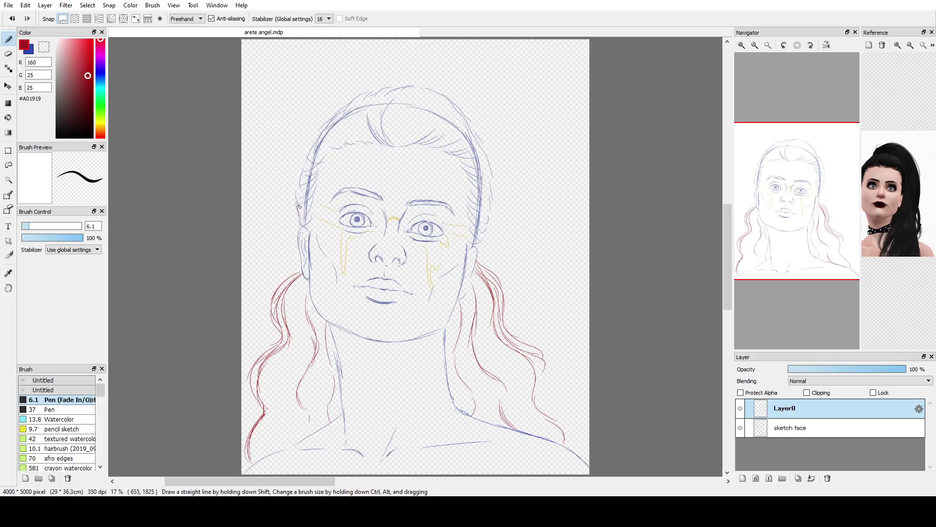
{"action": "left_click_drag", "start_coordinate": [300, 207], "coordinate": [345, 110]}
Draw the upper and lower eyelashes and the lower lid lines of both eyes in red
{"action": "scroll", "coordinate": [355, 191], "scroll_direction": "up", "scroll_amount": 3}
{"action": "left_click_drag", "start_coordinate": [771, 192], "coordinate": [764, 188]}
{"action": "left_click_drag", "start_coordinate": [258, 183], "coordinate": [241, 179]}
{"action": "left_click_drag", "start_coordinate": [261, 179], "coordinate": [244, 171]}
{"action": "left_click_drag", "start_coordinate": [268, 174], "coordinate": [250, 167]}
{"action": "mouse_move", "coordinate": [276, 167]}
{"action": "left_mouse_down"}
{"action": "mouse_move", "coordinate": [260, 162]}
{"action": "mouse_move", "coordinate": [275, 152]}
{"action": "left_mouse_up"}
{"action": "left_click_drag", "start_coordinate": [358, 179], "coordinate": [343, 185]}
{"action": "left_click_drag", "start_coordinate": [546, 215], "coordinate": [559, 208]}
{"action": "left_click_drag", "start_coordinate": [463, 201], "coordinate": [452, 196]}
{"action": "left_click_drag", "start_coordinate": [467, 195], "coordinate": [458, 189]}
{"action": "left_click_drag", "start_coordinate": [481, 189], "coordinate": [469, 181]}
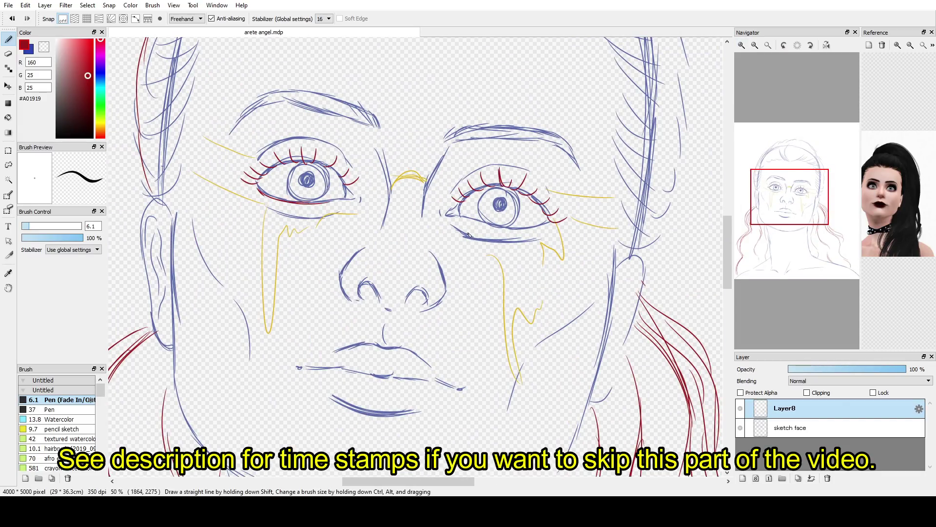
{"action": "left_click_drag", "start_coordinate": [458, 218], "coordinate": [544, 228]}
{"action": "left_click_drag", "start_coordinate": [480, 229], "coordinate": [549, 229]}
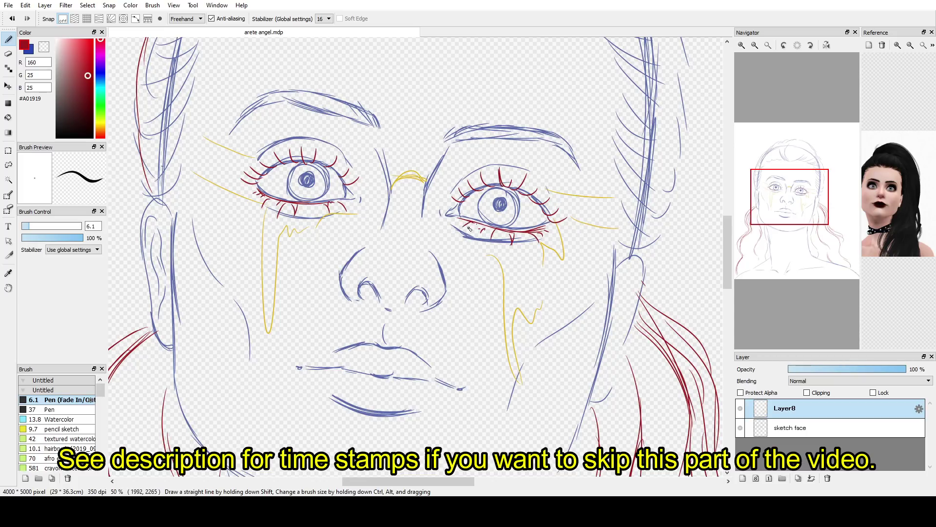
Draw winged eyeliner at the outer corners of both eyes
{"action": "mouse_move", "coordinate": [258, 185]}
{"action": "left_mouse_down"}
{"action": "mouse_move", "coordinate": [224, 160]}
{"action": "mouse_move", "coordinate": [302, 155]}
{"action": "left_mouse_up"}
{"action": "left_click_drag", "start_coordinate": [551, 222], "coordinate": [597, 200]}
{"action": "left_click_drag", "start_coordinate": [496, 184], "coordinate": [549, 198]}
Outline the ear beside one ponytail in red and add short neck contour strokes under the jaw
{"action": "scroll", "coordinate": [790, 203], "scroll_direction": "down", "scroll_amount": 2}
{"action": "left_click_drag", "start_coordinate": [790, 203], "coordinate": [794, 224]}
{"action": "left_click_drag", "start_coordinate": [509, 187], "coordinate": [502, 197]}
{"action": "mouse_move", "coordinate": [499, 223]}
{"action": "left_mouse_down"}
{"action": "mouse_move", "coordinate": [498, 232]}
{"action": "mouse_move", "coordinate": [502, 180]}
{"action": "left_mouse_up"}
{"action": "left_click_drag", "start_coordinate": [279, 148], "coordinate": [265, 165]}
{"action": "left_click_drag", "start_coordinate": [792, 244], "coordinate": [788, 226]}
{"action": "scroll", "coordinate": [867, 239], "scroll_direction": "up", "scroll_amount": 3}
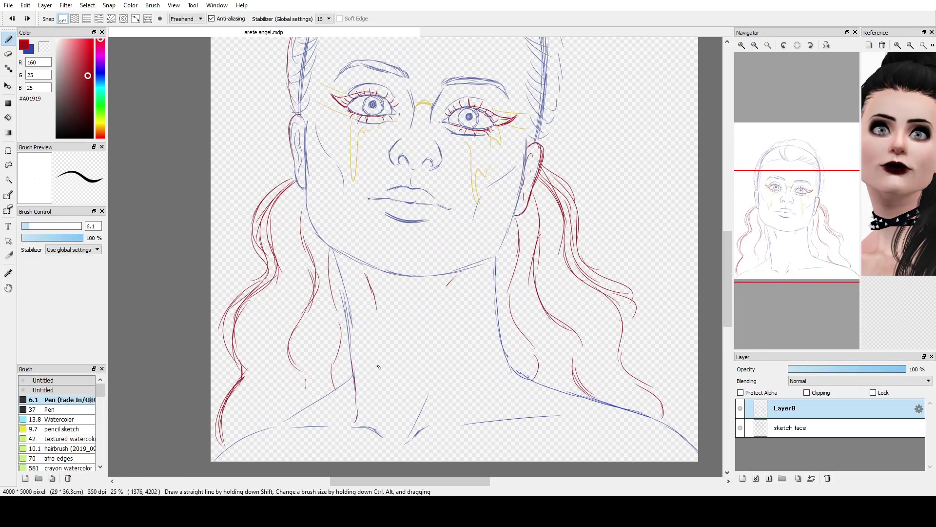
Draw two close vertical lines down the front of the neck for the collar opening
{"action": "left_click_drag", "start_coordinate": [347, 383], "coordinate": [512, 365]}
{"action": "key", "text": "ctrl+z"}
{"action": "left_click_drag", "start_coordinate": [383, 337], "coordinate": [394, 427]}
{"action": "left_click_drag", "start_coordinate": [405, 337], "coordinate": [395, 435]}
{"action": "key", "text": "ctrl+z"}
{"action": "key", "text": "ctrl+z"}
{"action": "left_click_drag", "start_coordinate": [398, 336], "coordinate": [396, 433]}
{"action": "left_click_drag", "start_coordinate": [397, 361], "coordinate": [429, 332]}
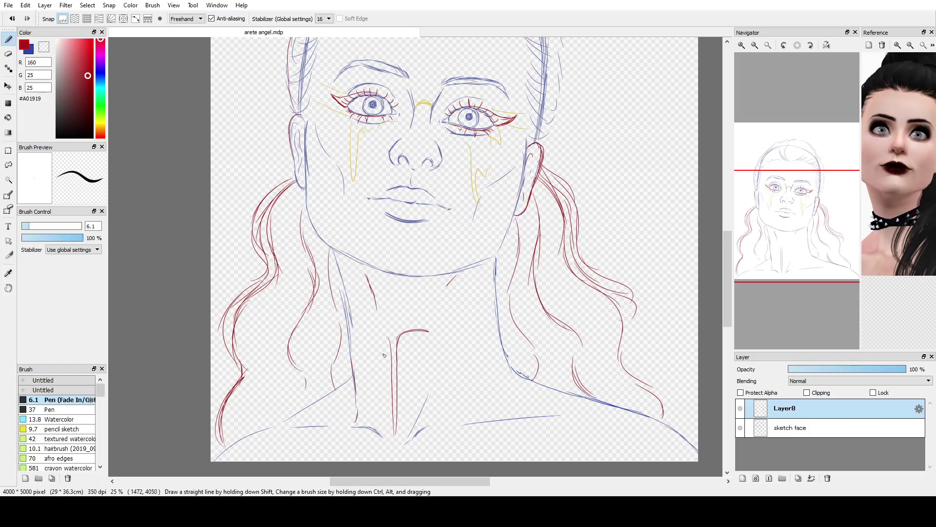
{"action": "left_click_drag", "start_coordinate": [453, 382], "coordinate": [452, 369]}
{"action": "left_click_drag", "start_coordinate": [454, 360], "coordinate": [470, 372]}
{"action": "left_click_drag", "start_coordinate": [455, 400], "coordinate": [468, 396]}
{"action": "left_click_drag", "start_coordinate": [472, 388], "coordinate": [472, 396]}
{"action": "left_click_drag", "start_coordinate": [477, 412], "coordinate": [515, 405]}
{"action": "key", "text": "ctrl+z"}
{"action": "key", "text": "ctrl+z"}
{"action": "key", "text": "ctrl+z"}
{"action": "key", "text": "ctrl+z"}
{"action": "key", "text": "ctrl+z"}
{"action": "key", "text": "ctrl+z"}
{"action": "key", "text": "ctrl+z"}
{"action": "key", "text": "ctrl+z"}
Draw a high collar with a scalloped edge around the neck and a rose at the base of its opening
{"action": "mouse_move", "coordinate": [349, 311]}
{"action": "left_mouse_down"}
{"action": "mouse_move", "coordinate": [390, 336]}
{"action": "mouse_move", "coordinate": [476, 320]}
{"action": "left_mouse_up"}
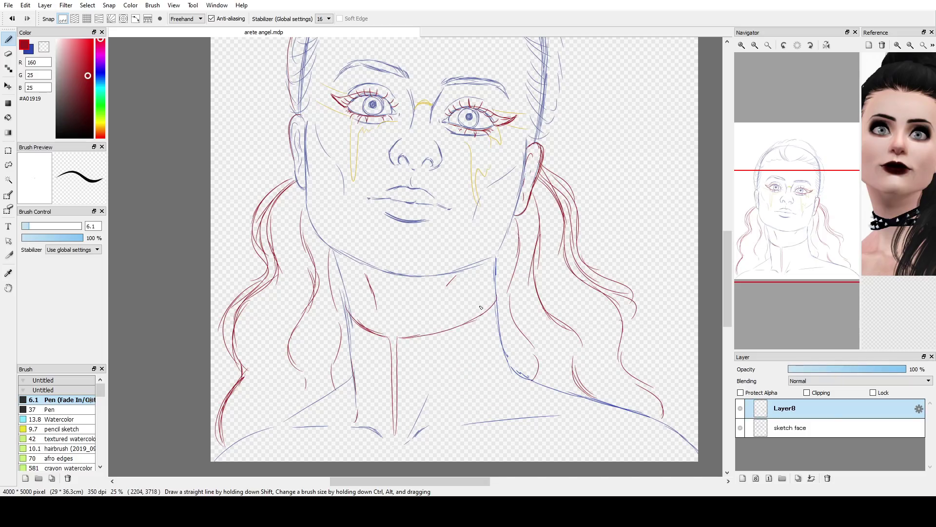
{"action": "left_click_drag", "start_coordinate": [395, 436], "coordinate": [392, 440]}
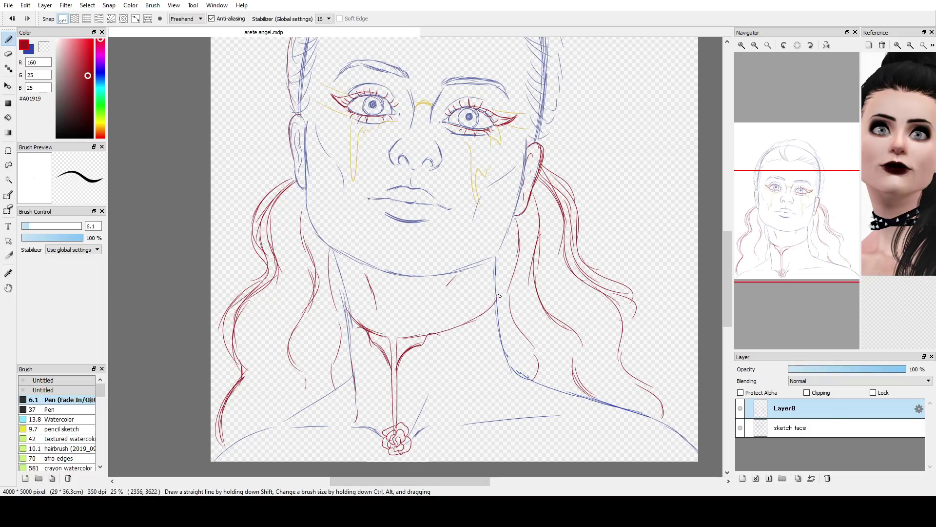
{"action": "left_click_drag", "start_coordinate": [498, 294], "coordinate": [529, 380]}
{"action": "left_click_drag", "start_coordinate": [352, 375], "coordinate": [345, 306]}
{"action": "mouse_move", "coordinate": [423, 343]}
{"action": "left_mouse_down"}
{"action": "mouse_move", "coordinate": [458, 331]}
{"action": "mouse_move", "coordinate": [498, 294]}
{"action": "left_mouse_up"}
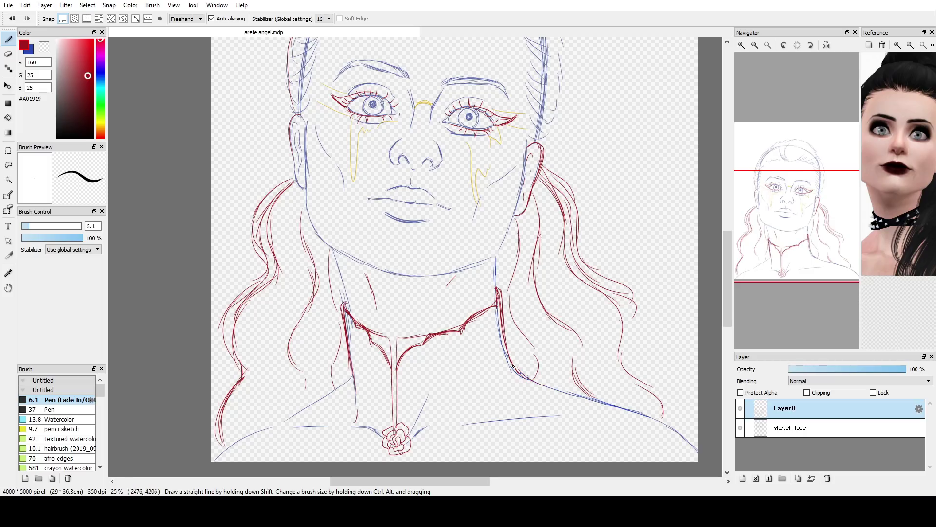
Reshape the collar opening into a V tapering to the rose, and erase the old vertical lines inside it
{"action": "left_click_drag", "start_coordinate": [374, 345], "coordinate": [395, 421]}
{"action": "left_click_drag", "start_coordinate": [406, 364], "coordinate": [398, 419]}
{"action": "left_click_drag", "start_coordinate": [411, 349], "coordinate": [396, 422]}
{"action": "key", "text": "e"}
{"action": "left_click_drag", "start_coordinate": [391, 357], "coordinate": [395, 415]}
{"action": "mouse_move", "coordinate": [397, 374]}
{"action": "left_mouse_down"}
{"action": "mouse_move", "coordinate": [420, 336]}
{"action": "mouse_move", "coordinate": [385, 338]}
{"action": "left_mouse_up"}
{"action": "mouse_move", "coordinate": [394, 416]}
{"action": "left_mouse_down"}
{"action": "mouse_move", "coordinate": [404, 368]}
{"action": "mouse_move", "coordinate": [400, 402]}
{"action": "left_mouse_up"}
{"action": "key", "text": "b"}
{"action": "left_click_drag", "start_coordinate": [383, 351], "coordinate": [389, 388]}
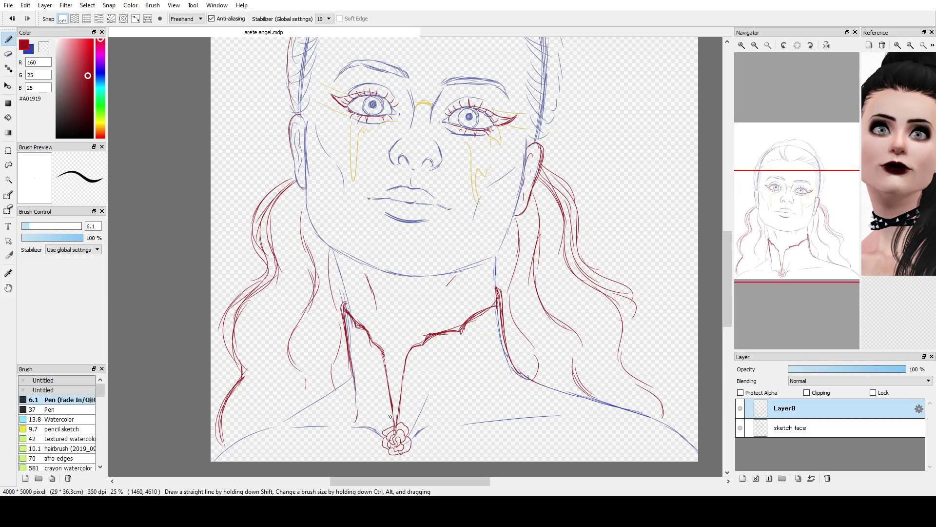
{"action": "left_click_drag", "start_coordinate": [398, 425], "coordinate": [417, 352]}
Draw the garment's shoulder lines and sleeve seams on both sides, and extend the outer hair strand over one shoulder
{"action": "left_click_drag", "start_coordinate": [672, 428], "coordinate": [644, 462]}
{"action": "left_click_drag", "start_coordinate": [254, 461], "coordinate": [213, 457]}
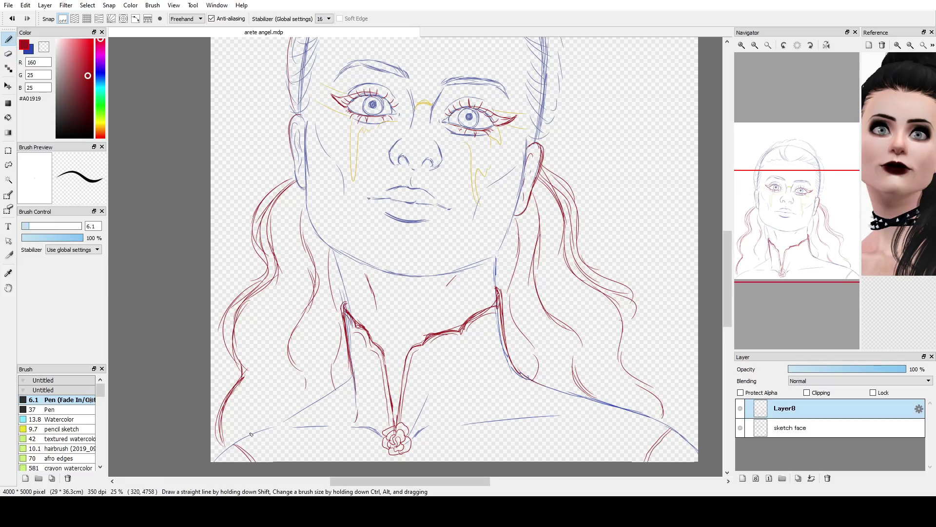
{"action": "left_click_drag", "start_coordinate": [274, 421], "coordinate": [214, 462]}
{"action": "left_click_drag", "start_coordinate": [516, 366], "coordinate": [679, 426]}
{"action": "left_click_drag", "start_coordinate": [313, 403], "coordinate": [222, 443]}
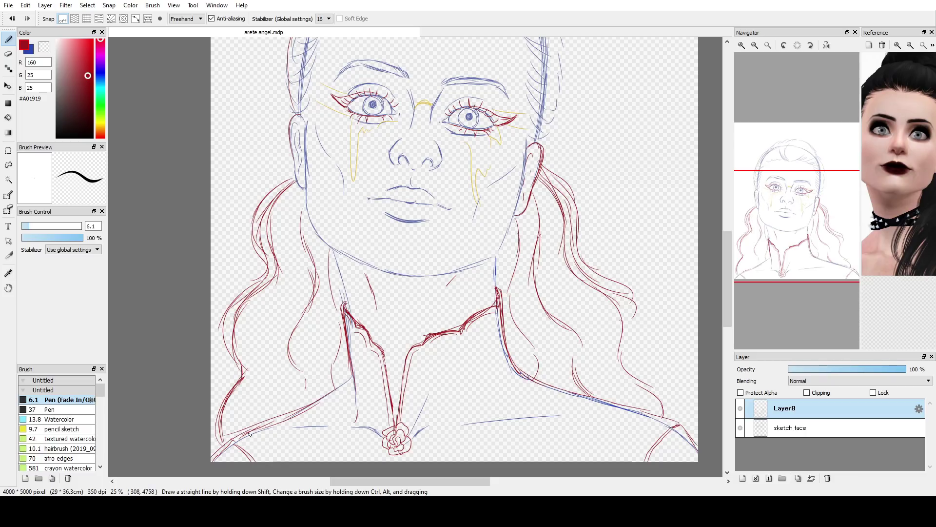
{"action": "key", "text": "ctrl+0"}
{"action": "left_click_drag", "start_coordinate": [542, 379], "coordinate": [571, 441]}
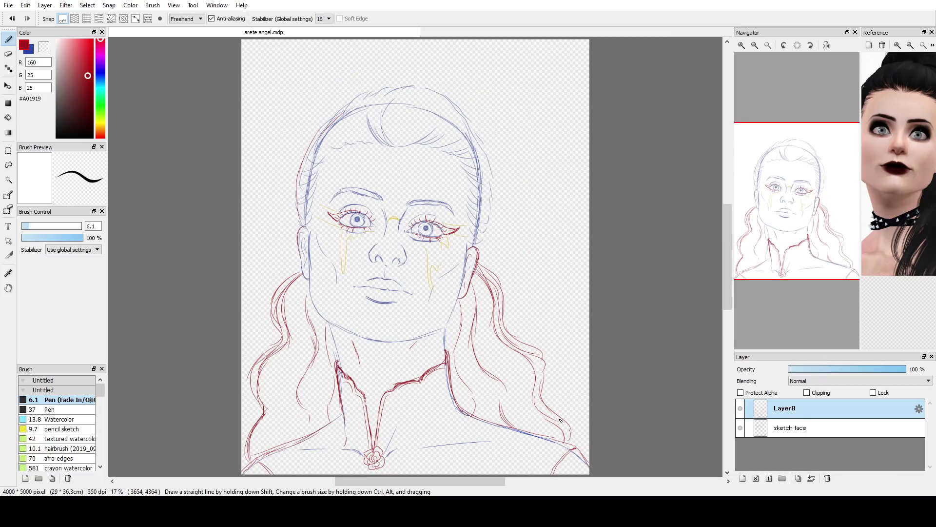
Darken the lines of the sketch face layer and merge the red hair and clothing layer down into it
{"action": "left_click", "coordinate": [805, 428]}
{"action": "key", "text": "ctrl+u"}
{"action": "left_click_drag", "start_coordinate": [660, 218], "coordinate": [640, 219]}
{"action": "left_click", "coordinate": [741, 268]}
{"action": "left_click", "coordinate": [804, 408]}
{"action": "left_click", "coordinate": [827, 478]}
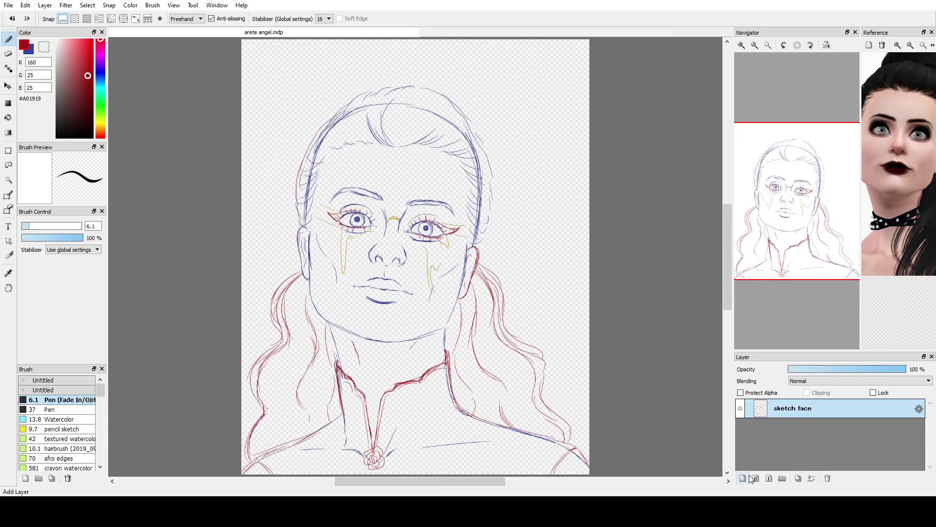
Add a new layer for the line art and lower the opacity of the sketch face layer
{"action": "left_click", "coordinate": [743, 478]}
{"action": "left_click", "coordinate": [805, 428]}
{"action": "left_click", "coordinate": [834, 369]}
{"action": "left_click", "coordinate": [800, 409]}
Set the colour to black and the pencil sketch brush to size 13 with 19% opacity
{"action": "left_click", "coordinate": [32, 49]}
{"action": "left_click", "coordinate": [56, 137]}
{"action": "left_click", "coordinate": [34, 226]}
{"action": "scroll", "coordinate": [784, 197], "scroll_direction": "up", "scroll_amount": 3}
{"action": "left_click_drag", "start_coordinate": [795, 200], "coordinate": [786, 193]}
{"action": "left_click", "coordinate": [61, 429]}
{"action": "left_click", "coordinate": [48, 226]}
{"action": "key", "text": "ctrl+z"}
{"action": "left_click", "coordinate": [37, 226]}
{"action": "left_click", "coordinate": [34, 238]}
Ink the two curved lines along the sides of the nose bridge in black
{"action": "left_click_drag", "start_coordinate": [414, 188], "coordinate": [412, 270]}
{"action": "left_click_drag", "start_coordinate": [458, 233], "coordinate": [463, 276]}
{"action": "left_click_drag", "start_coordinate": [479, 193], "coordinate": [458, 245]}
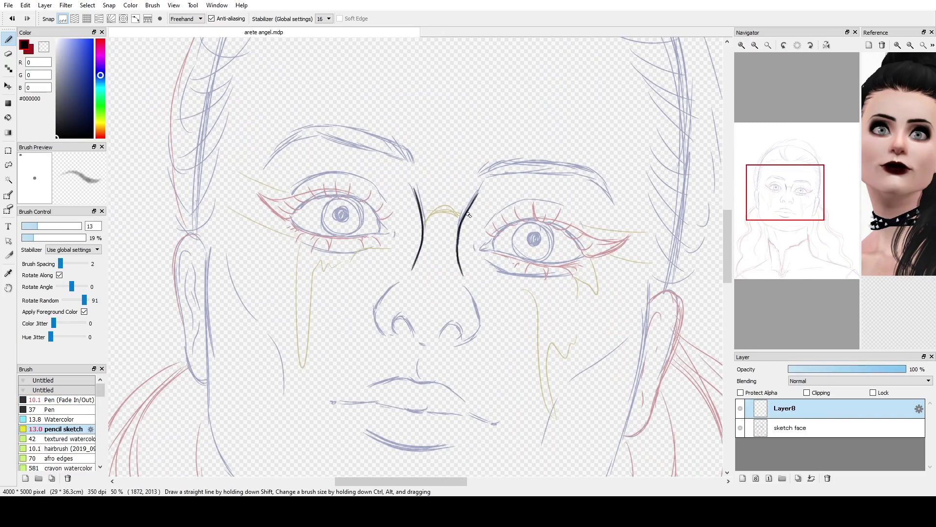
Ink the upper eyelid lines of both eyes with the brush at 14% opacity, and hide the sketch face layer
{"action": "left_click_drag", "start_coordinate": [382, 400], "coordinate": [359, 362]}
{"action": "left_click_drag", "start_coordinate": [268, 179], "coordinate": [294, 159]}
{"action": "left_click", "coordinate": [30, 238]}
{"action": "mouse_move", "coordinate": [348, 175]}
{"action": "left_mouse_down"}
{"action": "mouse_move", "coordinate": [366, 192]}
{"action": "mouse_move", "coordinate": [359, 187]}
{"action": "left_mouse_up"}
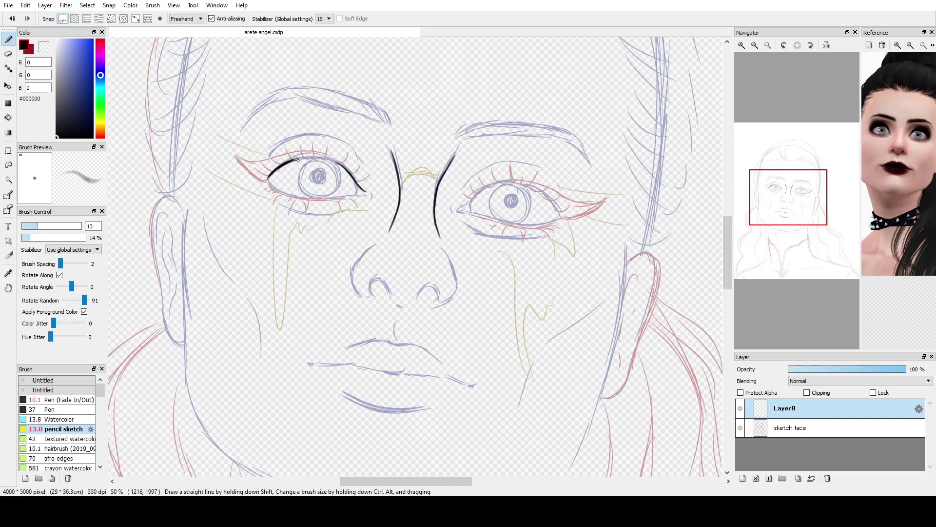
{"action": "key", "text": "ctrl+z"}
{"action": "left_click_drag", "start_coordinate": [293, 160], "coordinate": [344, 165]}
{"action": "key", "text": "ctrl+z"}
{"action": "mouse_move", "coordinate": [469, 199]}
{"action": "left_mouse_down"}
{"action": "mouse_move", "coordinate": [497, 184]}
{"action": "mouse_move", "coordinate": [541, 191]}
{"action": "mouse_move", "coordinate": [528, 186]}
{"action": "left_mouse_up"}
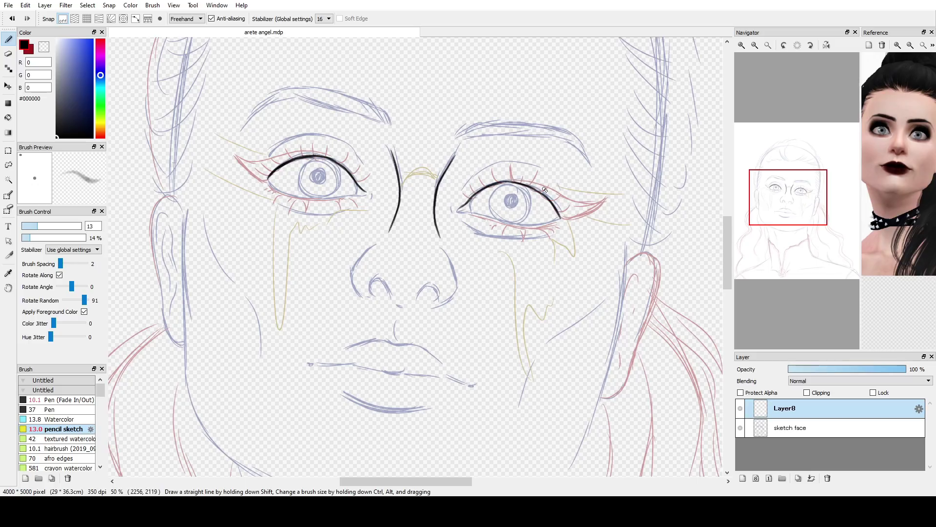
{"action": "left_click", "coordinate": [741, 428]}
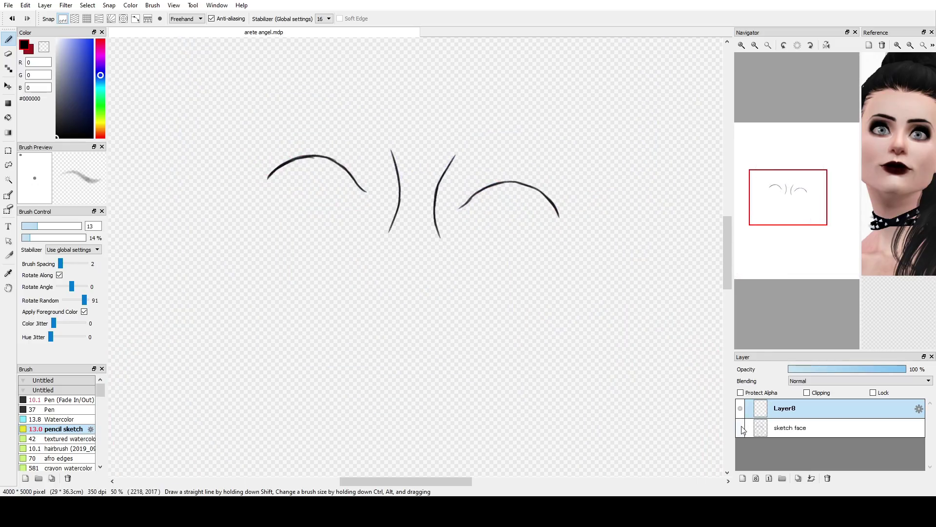
Clean up and thicken the upper eyelid lines with the stabilizer at 25, and show the sketch face layer again
{"action": "key", "text": "e"}
{"action": "left_click_drag", "start_coordinate": [304, 168], "coordinate": [315, 161]}
{"action": "key", "text": "b"}
{"action": "left_click", "coordinate": [329, 18]}
{"action": "left_click_drag", "start_coordinate": [480, 192], "coordinate": [535, 193]}
{"action": "left_click", "coordinate": [741, 428]}
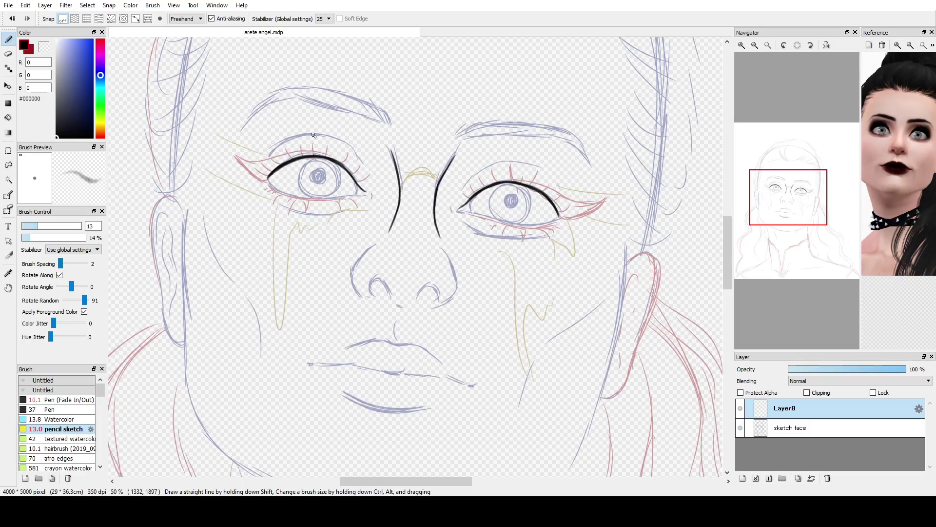
Ink the creases above both eyes and the lower eyelid lines in black over the sketch
{"action": "left_click_drag", "start_coordinate": [296, 141], "coordinate": [360, 157]}
{"action": "left_click_drag", "start_coordinate": [483, 171], "coordinate": [567, 187]}
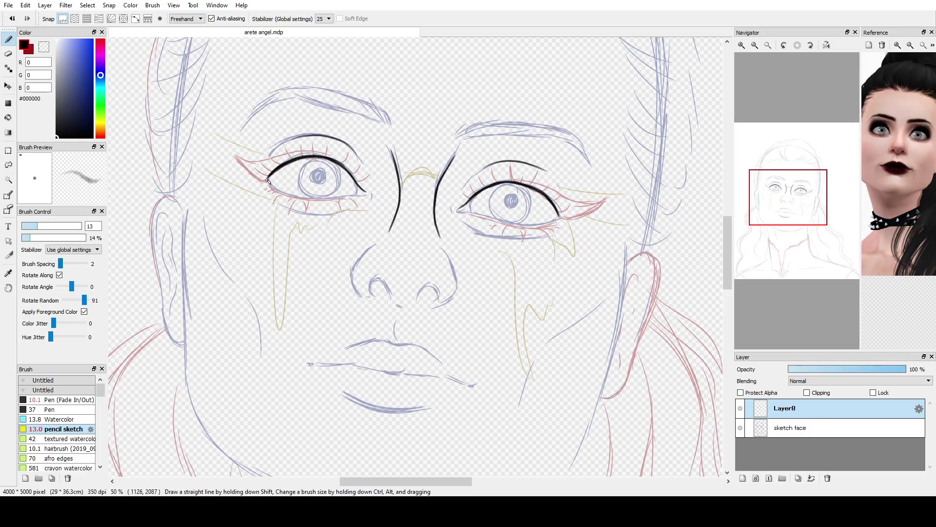
{"action": "left_click_drag", "start_coordinate": [268, 181], "coordinate": [343, 197]}
{"action": "left_click_drag", "start_coordinate": [468, 215], "coordinate": [556, 221]}
Ink both sides of the nose, the nostrils, the nose base and the short philtrum lines
{"action": "left_click_drag", "start_coordinate": [360, 297], "coordinate": [376, 246]}
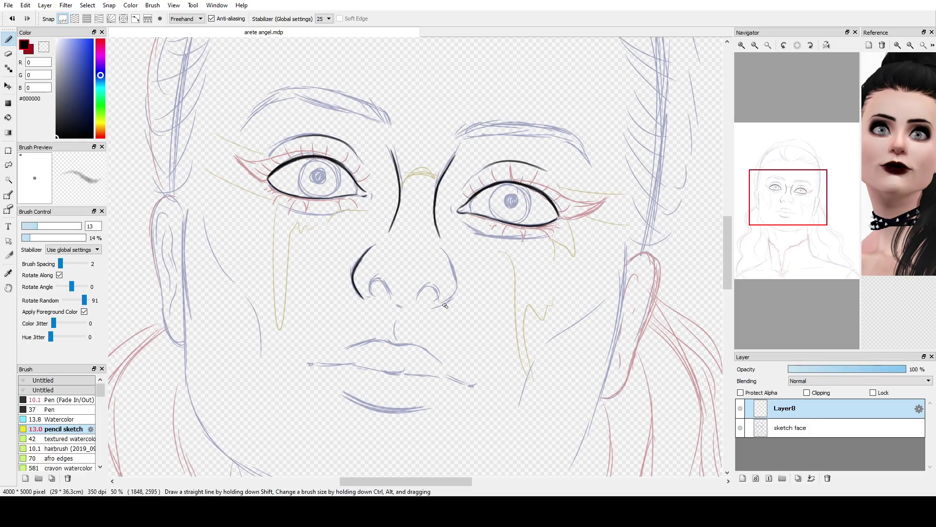
{"action": "mouse_move", "coordinate": [444, 307]}
{"action": "left_mouse_down"}
{"action": "mouse_move", "coordinate": [457, 276]}
{"action": "mouse_move", "coordinate": [442, 249]}
{"action": "left_mouse_up"}
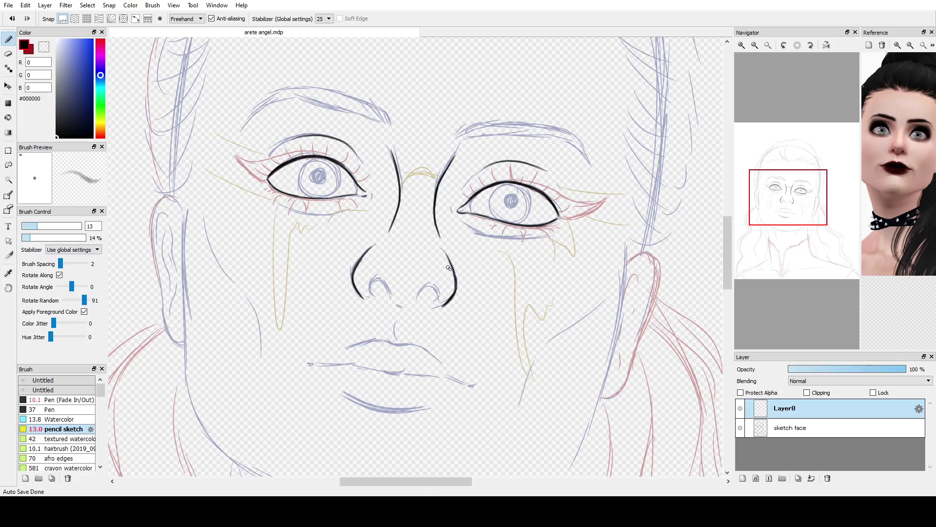
{"action": "mouse_move", "coordinate": [390, 297]}
{"action": "left_mouse_down"}
{"action": "mouse_move", "coordinate": [376, 276]}
{"action": "mouse_move", "coordinate": [372, 296]}
{"action": "left_mouse_up"}
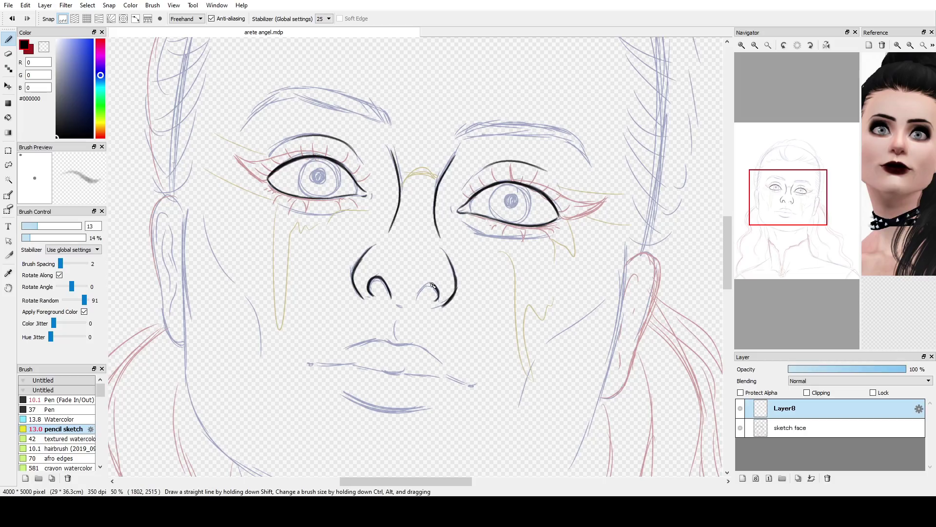
{"action": "left_click_drag", "start_coordinate": [419, 298], "coordinate": [437, 294]}
{"action": "left_click_drag", "start_coordinate": [371, 290], "coordinate": [383, 294]}
{"action": "left_click_drag", "start_coordinate": [420, 297], "coordinate": [437, 296]}
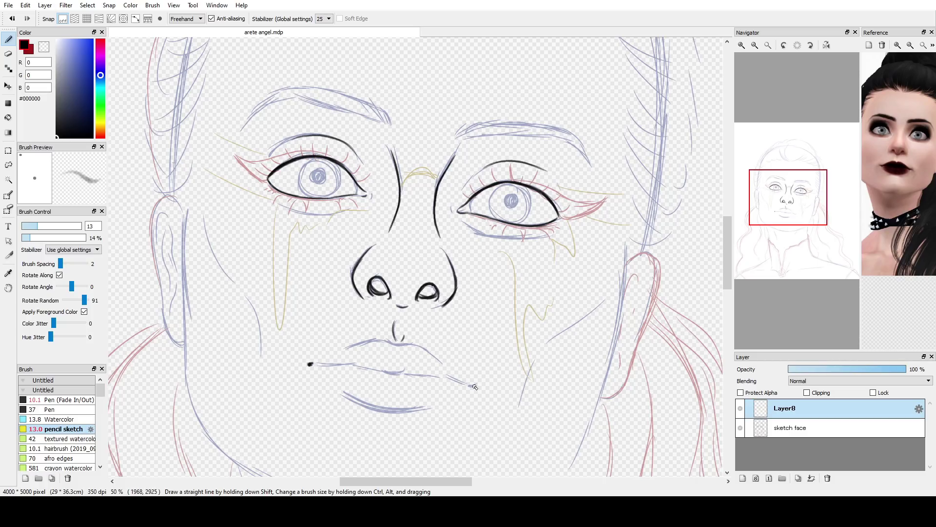
{"action": "left_click_drag", "start_coordinate": [398, 374], "coordinate": [444, 376]}
{"action": "left_click_drag", "start_coordinate": [388, 375], "coordinate": [331, 360]}
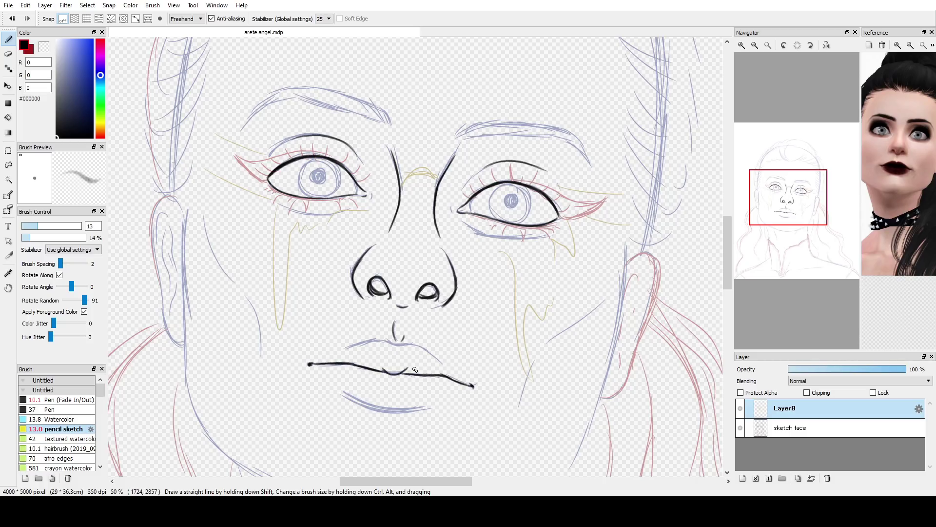
{"action": "key", "text": "ctrl+z"}
{"action": "key", "text": "ctrl+z"}
{"action": "key", "text": "ctrl+z"}
{"action": "key", "text": "ctrl+z"}
Ink the line between the lips from corner to corner, with a dip in the centre and darker mouth corners
{"action": "mouse_move", "coordinate": [401, 374]}
{"action": "left_mouse_down"}
{"action": "mouse_move", "coordinate": [447, 375]}
{"action": "mouse_move", "coordinate": [352, 364]}
{"action": "left_mouse_up"}
{"action": "left_click_drag", "start_coordinate": [312, 364], "coordinate": [358, 365]}
{"action": "left_click_drag", "start_coordinate": [473, 386], "coordinate": [450, 378]}
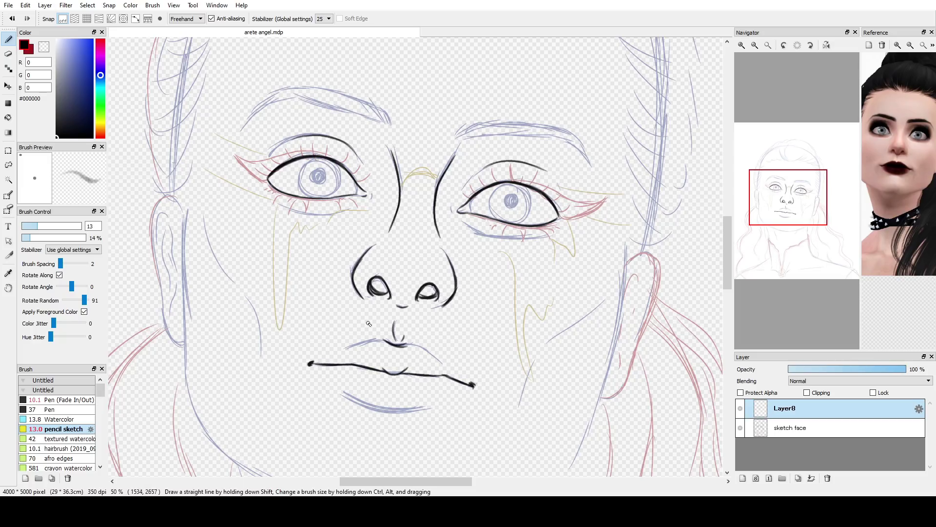
Ink the upper lip contour and the curve beneath the lower lip
{"action": "left_click_drag", "start_coordinate": [385, 341], "coordinate": [402, 344]}
{"action": "left_click_drag", "start_coordinate": [805, 205], "coordinate": [812, 218]}
{"action": "left_click_drag", "start_coordinate": [354, 246], "coordinate": [393, 268]}
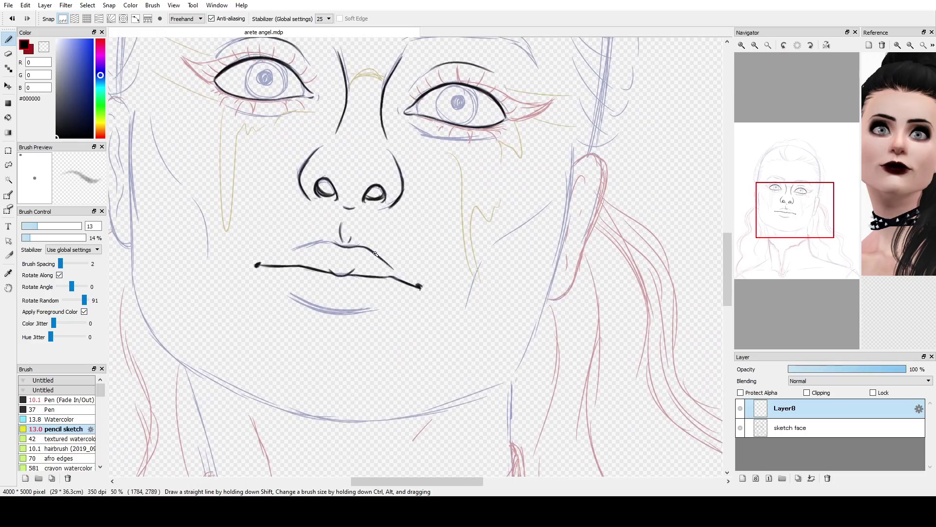
{"action": "key", "text": "ctrl+z"}
{"action": "mouse_move", "coordinate": [289, 295]}
{"action": "left_mouse_down"}
{"action": "mouse_move", "coordinate": [378, 309]}
{"action": "mouse_move", "coordinate": [371, 292]}
{"action": "left_mouse_up"}
Lasso the inked lower lip curve and nudge it downward with a free transform to match the sketch
{"action": "key", "text": "l"}
{"action": "key", "text": "ctrl+t"}
{"action": "left_click_drag", "start_coordinate": [420, 298], "coordinate": [420, 307]}
{"action": "left_click", "coordinate": [680, 480]}
{"action": "key", "text": "ctrl+d"}
{"action": "key", "text": "b"}
Ink the left-hand side of the face down to the jaw and the upper part of the right-hand cheek
{"action": "left_click_drag", "start_coordinate": [785, 229], "coordinate": [782, 225]}
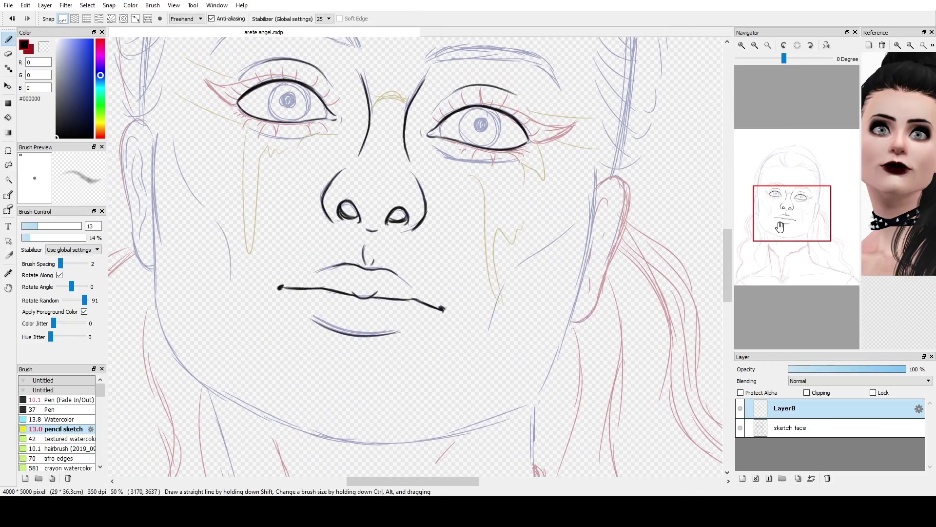
{"action": "left_click_drag", "start_coordinate": [157, 136], "coordinate": [160, 238]}
{"action": "key", "text": "ctrl+z"}
{"action": "left_click_drag", "start_coordinate": [596, 171], "coordinate": [580, 277]}
{"action": "left_click_drag", "start_coordinate": [153, 244], "coordinate": [207, 389]}
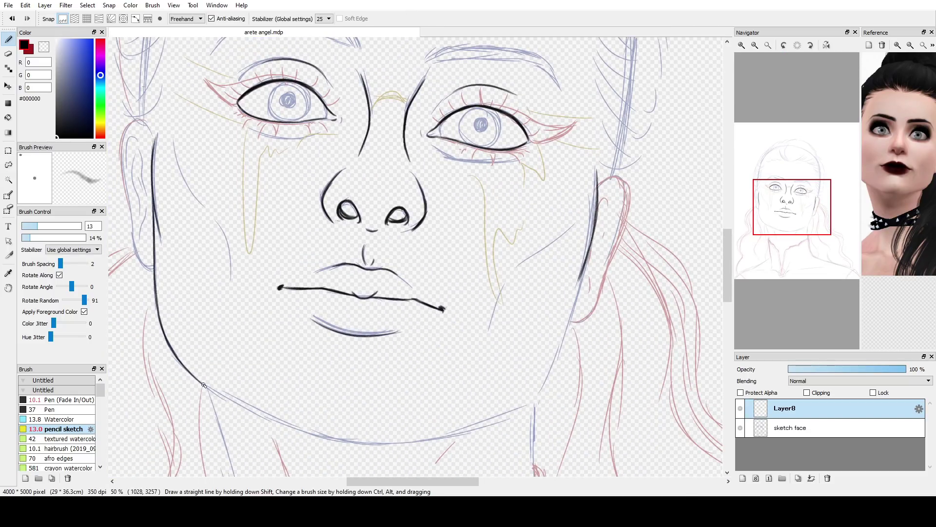
Ink the right-hand cheek and jaw line down to the chin corner, comparing it with the sketch hidden and shown
{"action": "left_click_drag", "start_coordinate": [591, 247], "coordinate": [524, 407]}
{"action": "left_click_drag", "start_coordinate": [570, 330], "coordinate": [539, 396]}
{"action": "left_click_drag", "start_coordinate": [585, 267], "coordinate": [558, 355]}
{"action": "mouse_move", "coordinate": [584, 270]}
{"action": "left_mouse_down"}
{"action": "mouse_move", "coordinate": [558, 357]}
{"action": "mouse_move", "coordinate": [595, 257]}
{"action": "mouse_move", "coordinate": [571, 294]}
{"action": "left_mouse_up"}
{"action": "key", "text": "e"}
{"action": "left_click", "coordinate": [9, 39]}
{"action": "left_click", "coordinate": [741, 429]}
{"action": "left_click", "coordinate": [740, 428]}
Ink the chin curve so it joins the left-hand and right-hand jaw lines
{"action": "left_click_drag", "start_coordinate": [305, 432], "coordinate": [392, 443]}
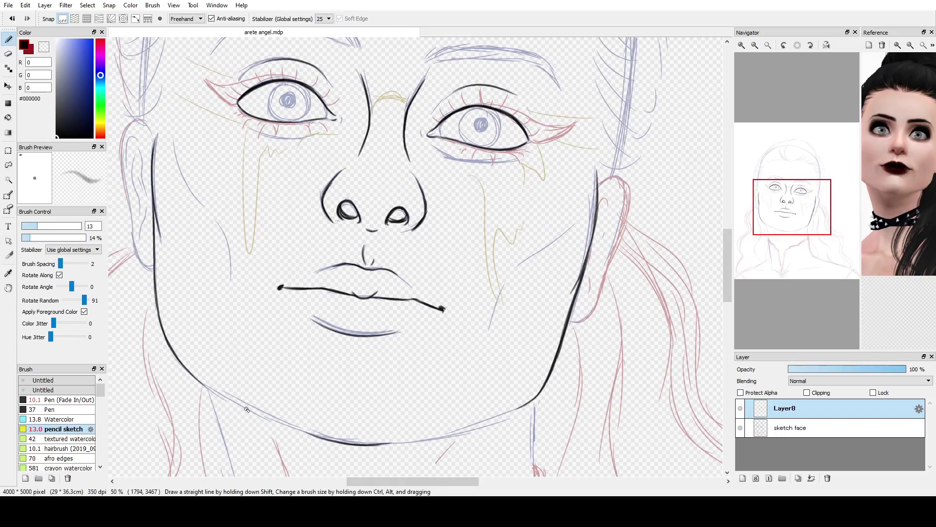
{"action": "left_click_drag", "start_coordinate": [203, 385], "coordinate": [281, 420]}
{"action": "left_click_drag", "start_coordinate": [242, 408], "coordinate": [328, 441]}
{"action": "mouse_move", "coordinate": [379, 443]}
{"action": "left_mouse_down"}
{"action": "mouse_move", "coordinate": [449, 430]}
{"action": "mouse_move", "coordinate": [548, 385]}
{"action": "mouse_move", "coordinate": [326, 403]}
{"action": "left_mouse_up"}
Ink the outer contour and inner folds of the left-hand ear
{"action": "mouse_move", "coordinate": [292, 215]}
{"action": "left_mouse_down"}
{"action": "mouse_move", "coordinate": [308, 271]}
{"action": "mouse_move", "coordinate": [346, 344]}
{"action": "left_mouse_up"}
{"action": "key", "text": "ctrl+z"}
{"action": "left_click_drag", "start_coordinate": [290, 213], "coordinate": [308, 78]}
{"action": "left_click", "coordinate": [797, 45]}
{"action": "left_click_drag", "start_coordinate": [810, 204], "coordinate": [802, 192]}
{"action": "key", "text": "ctrl+z"}
{"action": "mouse_move", "coordinate": [195, 150]}
{"action": "left_mouse_down"}
{"action": "mouse_move", "coordinate": [164, 181]}
{"action": "mouse_move", "coordinate": [172, 232]}
{"action": "left_mouse_up"}
{"action": "mouse_move", "coordinate": [169, 212]}
{"action": "left_mouse_down"}
{"action": "mouse_move", "coordinate": [197, 285]}
{"action": "mouse_move", "coordinate": [188, 200]}
{"action": "mouse_move", "coordinate": [170, 188]}
{"action": "left_mouse_up"}
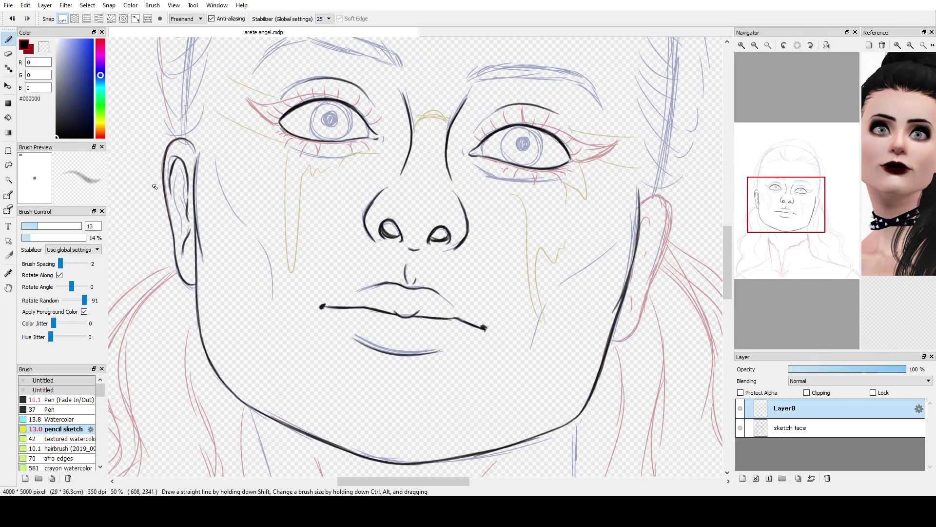
Ink the outer contour of the right-hand ear from the lobe up to the top
{"action": "left_click_drag", "start_coordinate": [612, 341], "coordinate": [640, 314]}
{"action": "left_click_drag", "start_coordinate": [640, 207], "coordinate": [669, 245]}
{"action": "key", "text": "ctrl+z"}
{"action": "mouse_move", "coordinate": [640, 204]}
{"action": "left_mouse_down"}
{"action": "mouse_move", "coordinate": [673, 215]}
{"action": "mouse_move", "coordinate": [640, 313]}
{"action": "left_mouse_up"}
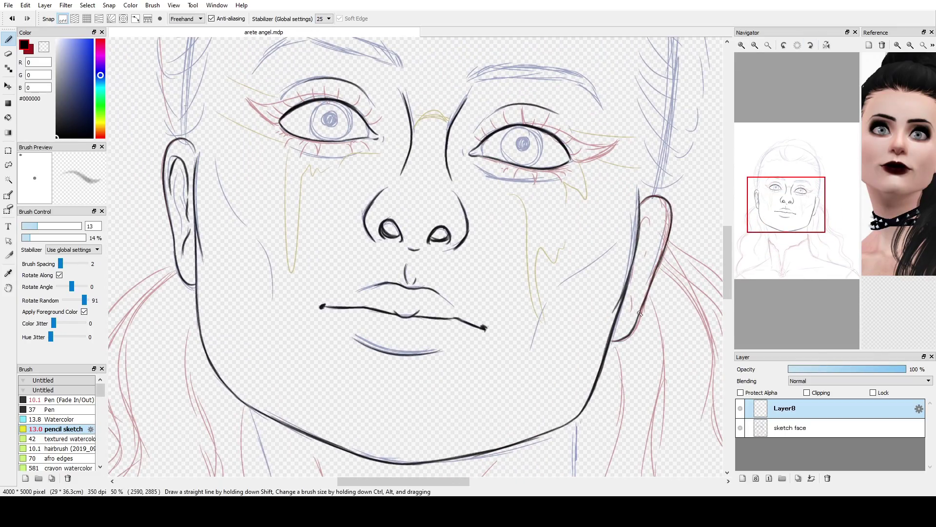
Ink the inner folds of the right-hand ear, hide the sketch face layer, and undo the last two fold strokes
{"action": "left_click_drag", "start_coordinate": [633, 274], "coordinate": [639, 253]}
{"action": "left_click_drag", "start_coordinate": [640, 232], "coordinate": [664, 218]}
{"action": "mouse_move", "coordinate": [655, 245]}
{"action": "left_mouse_down"}
{"action": "mouse_move", "coordinate": [661, 214]}
{"action": "mouse_move", "coordinate": [652, 225]}
{"action": "left_mouse_up"}
{"action": "left_click", "coordinate": [741, 428]}
{"action": "left_click_drag", "start_coordinate": [643, 248], "coordinate": [636, 275]}
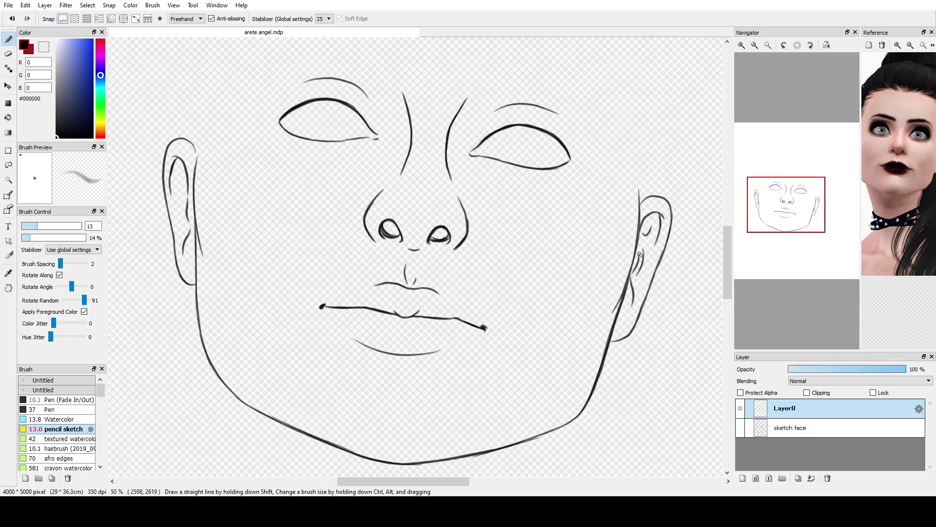
{"action": "key", "text": "ctrl+z"}
{"action": "key", "text": "ctrl+z"}
Ink the crease lines under both eyes, the inner eye corners and a short line below the lower lip, following the sketch
{"action": "left_click", "coordinate": [740, 427]}
{"action": "left_click_drag", "start_coordinate": [482, 169], "coordinate": [545, 180]}
{"action": "left_click_drag", "start_coordinate": [289, 147], "coordinate": [350, 157]}
{"action": "left_click", "coordinate": [741, 429]}
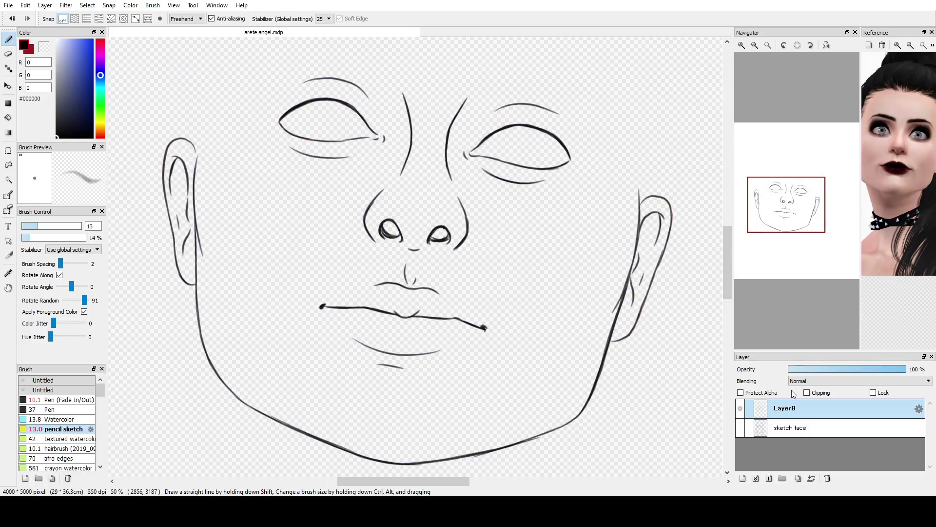
Set the brush size to 8.1 and add thin lower waterlines to both eyes and short lines beside the nose tip
{"action": "left_click_drag", "start_coordinate": [33, 226], "coordinate": [31, 227]}
{"action": "left_click_drag", "start_coordinate": [279, 125], "coordinate": [326, 142]}
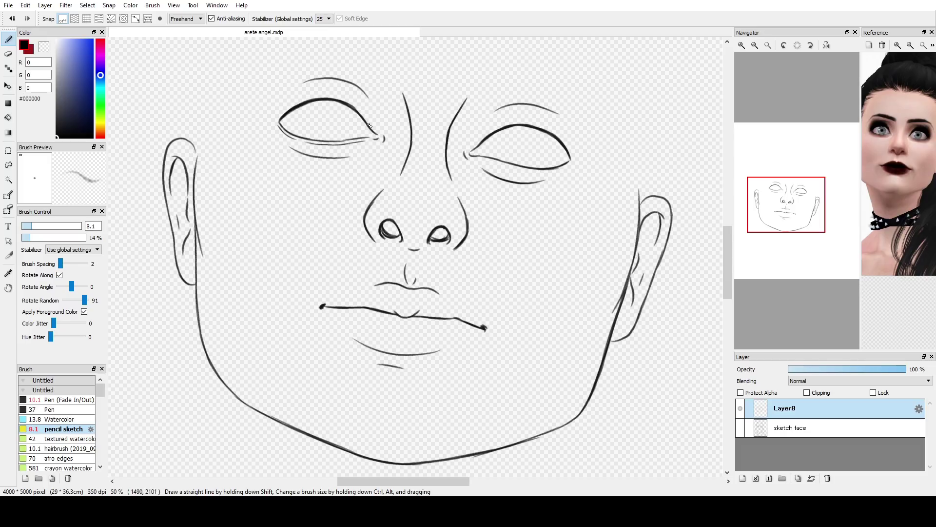
{"action": "left_click_drag", "start_coordinate": [501, 165], "coordinate": [545, 171]}
{"action": "left_click_drag", "start_coordinate": [395, 187], "coordinate": [389, 201]}
{"action": "left_click_drag", "start_coordinate": [447, 191], "coordinate": [449, 207]}
Rotate the canvas to level the face, then lasso the left-hand nose wing and adjust it with a free transform
{"action": "left_click", "coordinate": [740, 429]}
{"action": "left_click_drag", "start_coordinate": [784, 58], "coordinate": [781, 58]}
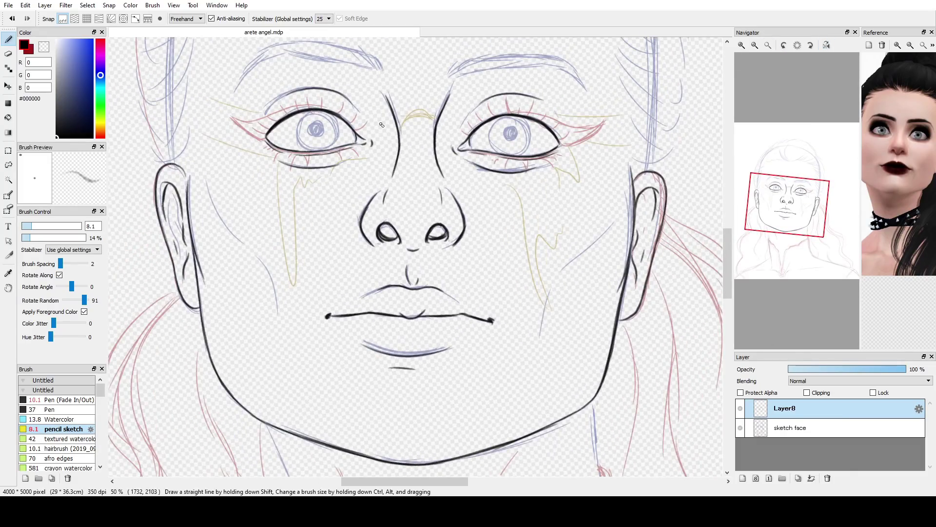
{"action": "left_click", "coordinate": [9, 165]}
{"action": "left_click_drag", "start_coordinate": [379, 185], "coordinate": [369, 219]}
{"action": "key", "text": "ctrl+t"}
{"action": "left_click", "coordinate": [689, 465]}
{"action": "key", "text": "ctrl+d"}
Draw the lower lashes of both eyes with the pencil sketch brush on a new layer, keeping the sketch hidden
{"action": "left_click", "coordinate": [8, 39]}
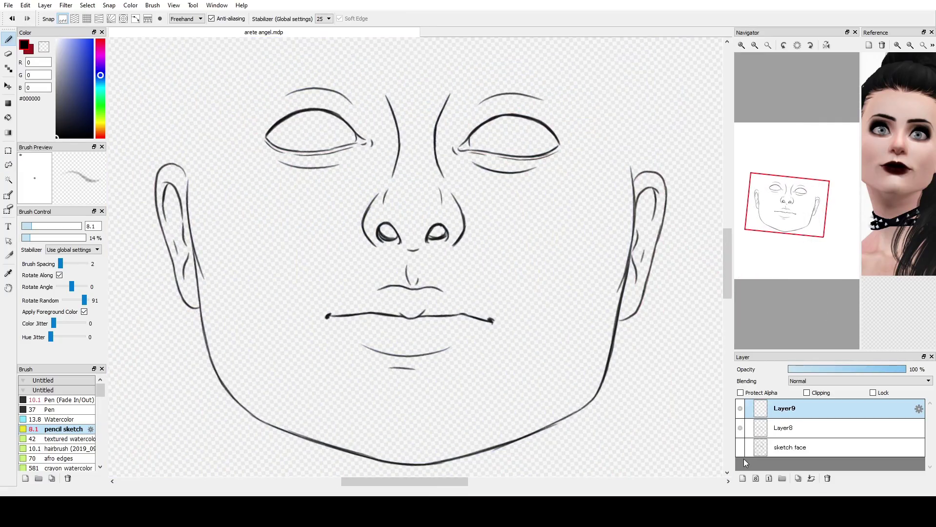
{"action": "mouse_move", "coordinate": [512, 157]}
{"action": "left_mouse_down"}
{"action": "mouse_move", "coordinate": [516, 168]}
{"action": "mouse_move", "coordinate": [556, 163]}
{"action": "mouse_move", "coordinate": [541, 168]}
{"action": "left_mouse_up"}
{"action": "left_click_drag", "start_coordinate": [544, 153], "coordinate": [550, 163]}
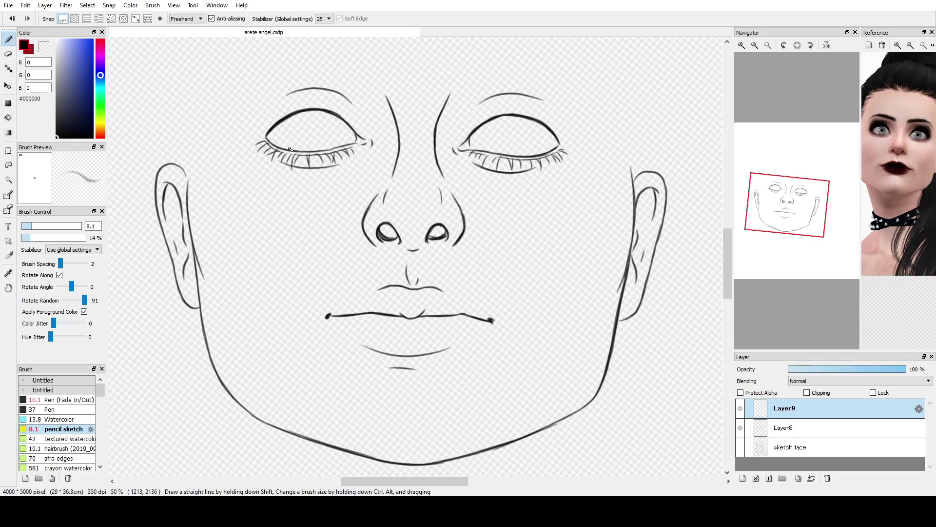
{"action": "left_click_drag", "start_coordinate": [366, 120], "coordinate": [349, 128]}
{"action": "key", "text": "ctrl+z"}
{"action": "key", "text": "ctrl+z"}
{"action": "key", "text": "ctrl+z"}
Draw the first upper lashes, mainly fanning out from the outer part of the left-hand eye
{"action": "left_click_drag", "start_coordinate": [257, 127], "coordinate": [268, 136]}
{"action": "mouse_move", "coordinate": [257, 121]}
{"action": "left_mouse_down"}
{"action": "mouse_move", "coordinate": [274, 131]}
{"action": "mouse_move", "coordinate": [256, 117]}
{"action": "left_mouse_up"}
{"action": "left_click_drag", "start_coordinate": [269, 134], "coordinate": [248, 130]}
{"action": "left_click_drag", "start_coordinate": [525, 119], "coordinate": [541, 101]}
{"action": "left_click_drag", "start_coordinate": [302, 115], "coordinate": [281, 99]}
{"action": "left_click_drag", "start_coordinate": [282, 119], "coordinate": [270, 106]}
{"action": "left_click_drag", "start_coordinate": [275, 124], "coordinate": [265, 112]}
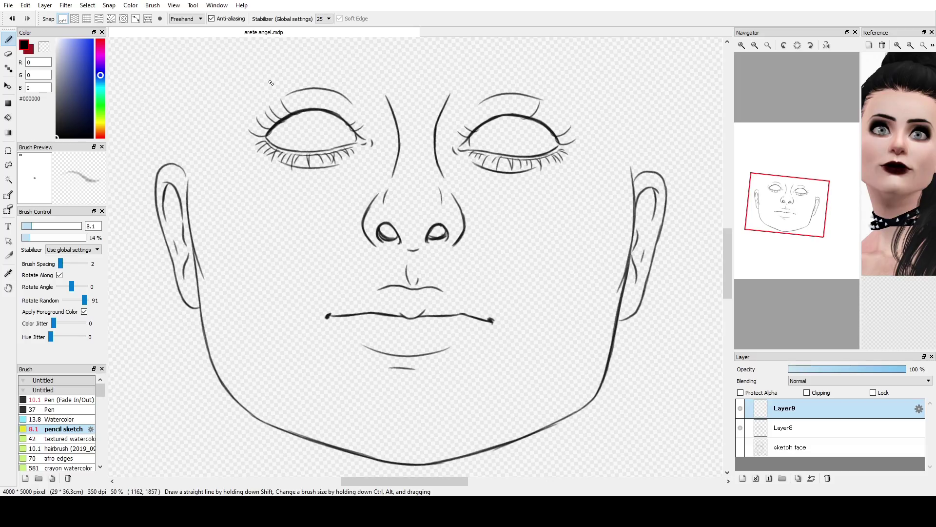
On Layer8, redraw the crease under the right-hand eye and erase its rough outer end
{"action": "key", "text": "e"}
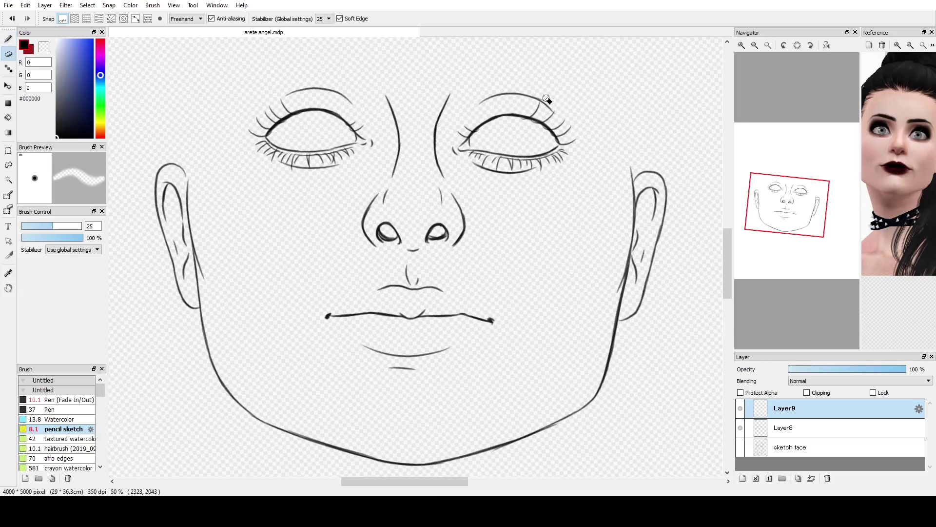
{"action": "left_click", "coordinate": [800, 428]}
{"action": "left_click", "coordinate": [8, 39]}
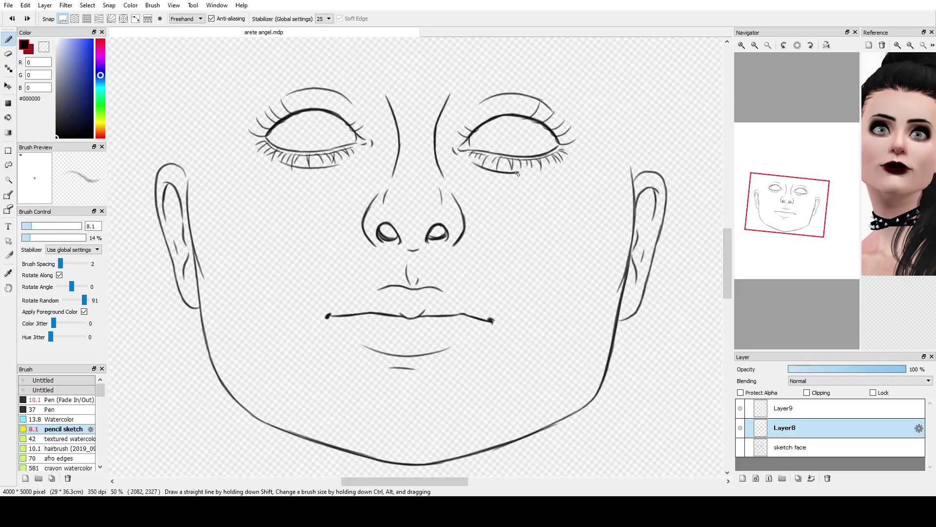
{"action": "key", "text": "ctrl+z"}
{"action": "key", "text": "e"}
{"action": "left_click_drag", "start_coordinate": [523, 172], "coordinate": [535, 169]}
{"action": "key", "text": "b"}
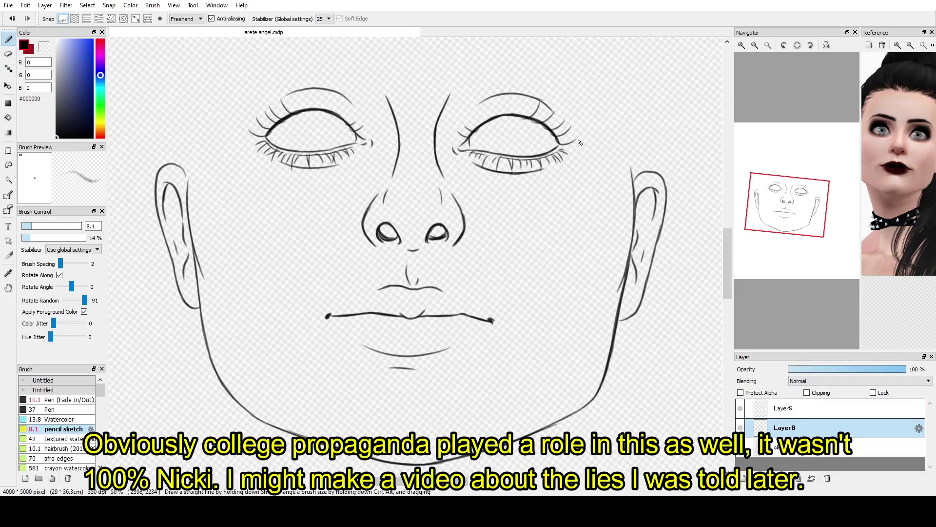
Return to Layer9 and draw widely spaced upper lashes along the middle of both eyes
{"action": "key", "text": "ctrl+Up"}
{"action": "left_click_drag", "start_coordinate": [336, 113], "coordinate": [344, 102]}
{"action": "left_click_drag", "start_coordinate": [312, 109], "coordinate": [309, 91]}
{"action": "left_click_drag", "start_coordinate": [322, 108], "coordinate": [325, 92]}
{"action": "left_click_drag", "start_coordinate": [475, 125], "coordinate": [468, 112]}
{"action": "left_click_drag", "start_coordinate": [488, 120], "coordinate": [484, 103]}
{"action": "mouse_move", "coordinate": [501, 116]}
{"action": "left_mouse_down"}
{"action": "mouse_move", "coordinate": [497, 101]}
{"action": "mouse_move", "coordinate": [526, 96]}
{"action": "left_mouse_up"}
{"action": "left_click_drag", "start_coordinate": [512, 115], "coordinate": [512, 93]}
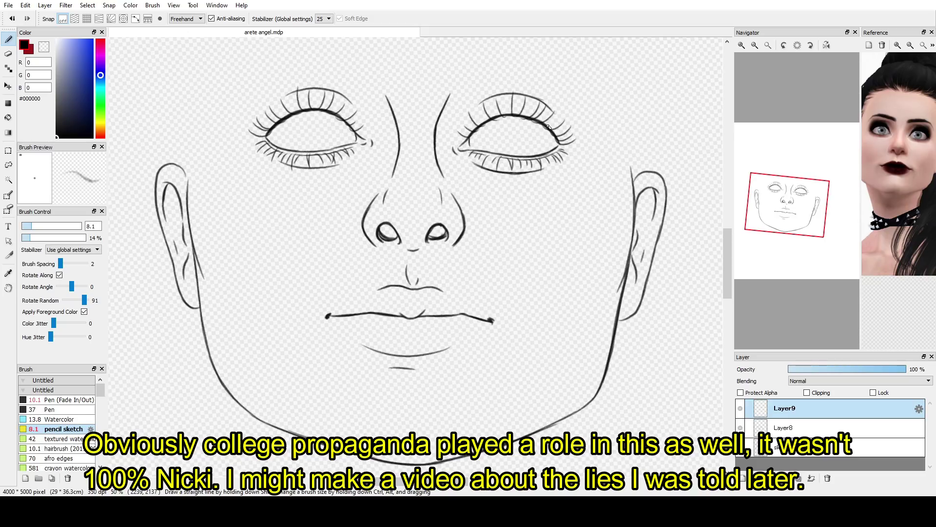
Fill in the gaps between the upper lashes of both eyes with additional strokes
{"action": "left_click_drag", "start_coordinate": [307, 114], "coordinate": [291, 96]}
{"action": "mouse_move", "coordinate": [318, 109]}
{"action": "left_mouse_down"}
{"action": "mouse_move", "coordinate": [314, 86]}
{"action": "mouse_move", "coordinate": [303, 84]}
{"action": "left_mouse_up"}
{"action": "left_click_drag", "start_coordinate": [327, 111], "coordinate": [340, 94]}
{"action": "left_click_drag", "start_coordinate": [337, 116], "coordinate": [354, 106]}
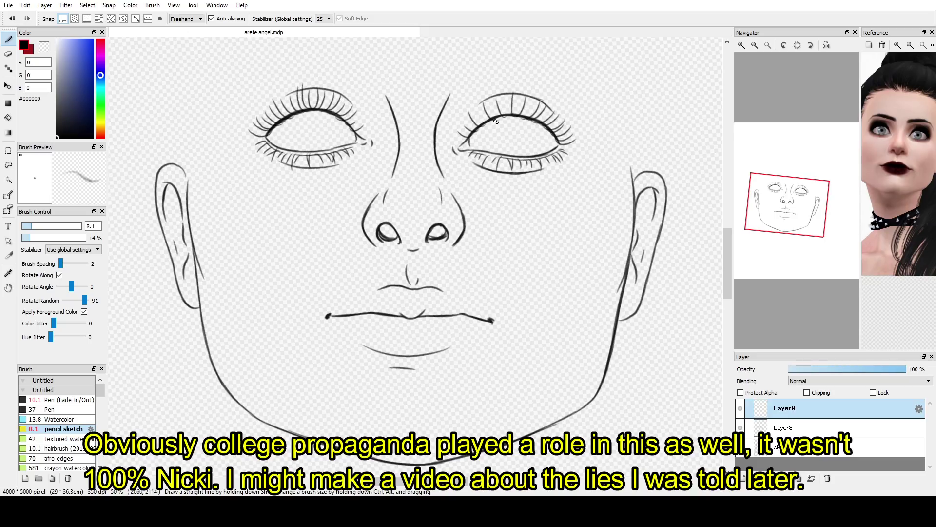
{"action": "left_click_drag", "start_coordinate": [497, 123], "coordinate": [473, 107]}
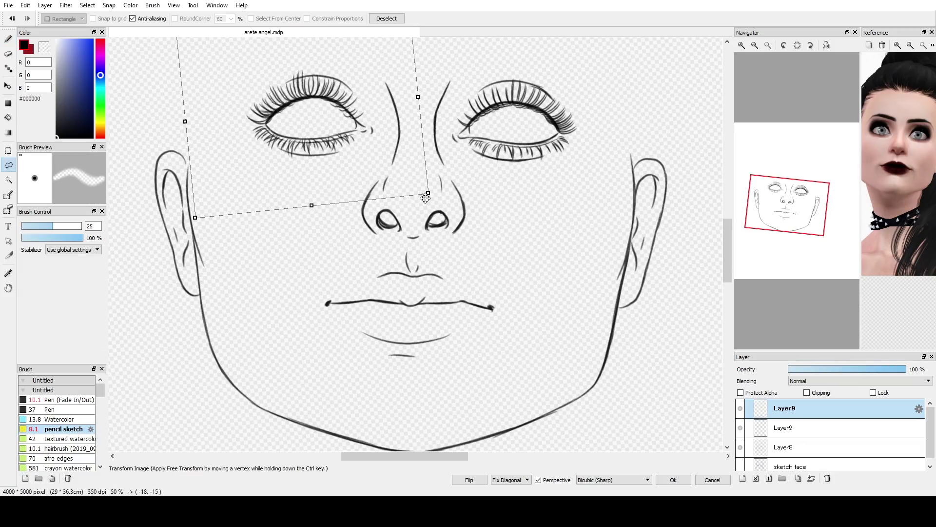
Shift the duplicated lashes around the left-hand eye with free transforms to thicken its lash line
{"action": "left_click_drag", "start_coordinate": [426, 196], "coordinate": [441, 194]}
{"action": "left_click_drag", "start_coordinate": [347, 159], "coordinate": [349, 156]}
{"action": "key", "text": "Return"}
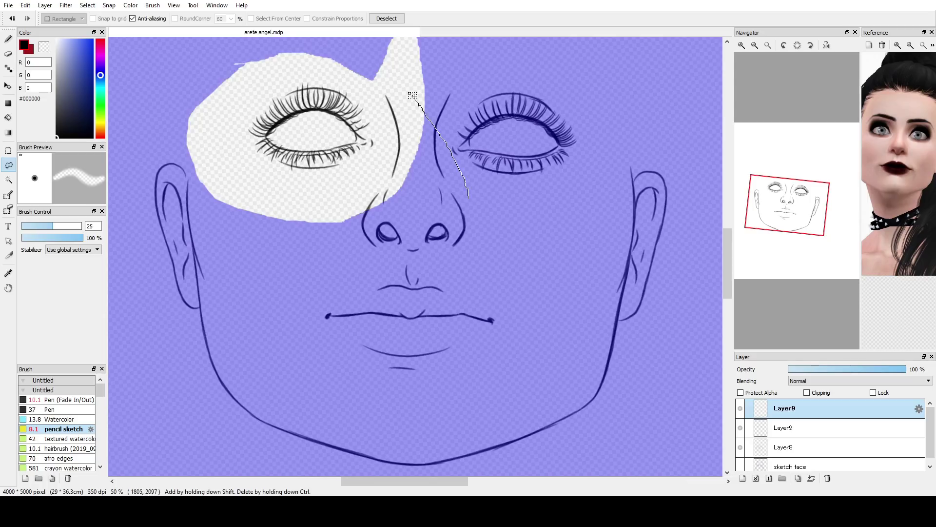
{"action": "left_click_drag", "start_coordinate": [410, 95], "coordinate": [391, 76]}
{"action": "key", "text": "ctrl+t"}
{"action": "left_click_drag", "start_coordinate": [477, 232], "coordinate": [474, 237]}
{"action": "key", "text": "Return"}
Lasso the duplicated lashes of the right-hand eye and move them down onto the cheek, clear of the original lashes
{"action": "left_click_drag", "start_coordinate": [446, 78], "coordinate": [519, 83]}
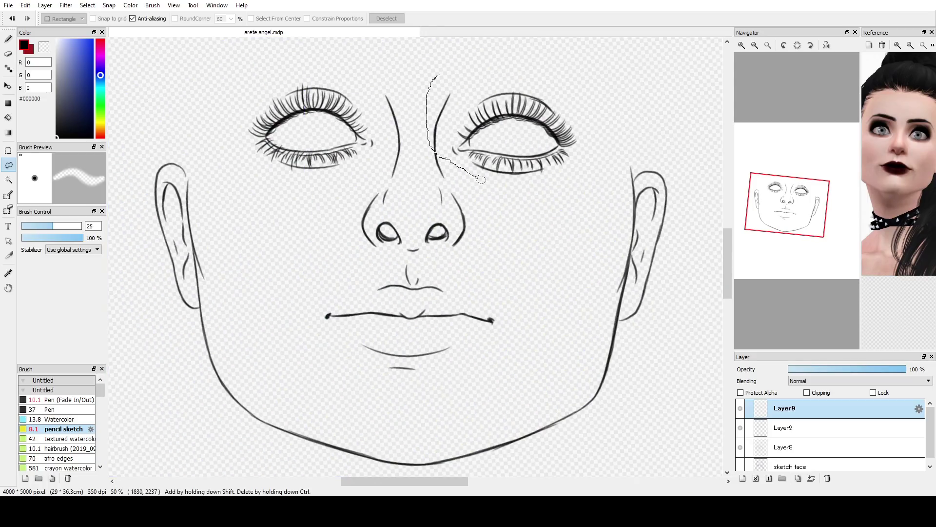
{"action": "left_click_drag", "start_coordinate": [548, 259], "coordinate": [580, 255]}
{"action": "key", "text": "ctrl+t"}
{"action": "left_click_drag", "start_coordinate": [517, 131], "coordinate": [527, 243]}
{"action": "key", "text": "Return"}
{"action": "key", "text": "ctrl+d"}
{"action": "key", "text": "e"}
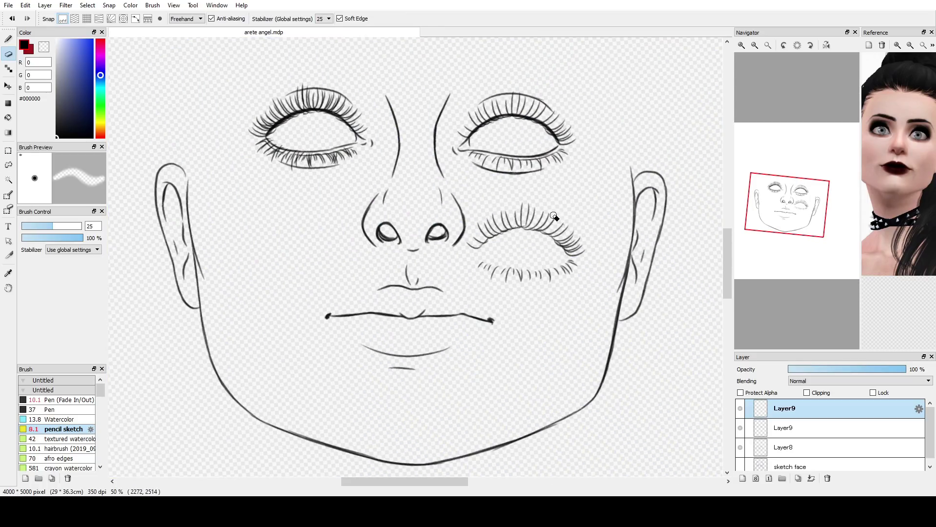
Lasso the inner half of the moved lashes and fit it onto the right-hand eye with a free transform
{"action": "key", "text": "l"}
{"action": "mouse_move", "coordinate": [523, 202]}
{"action": "left_mouse_down"}
{"action": "mouse_move", "coordinate": [527, 259]}
{"action": "mouse_move", "coordinate": [521, 132]}
{"action": "left_mouse_up"}
{"action": "key", "text": "ctrl+t"}
{"action": "left_click_drag", "start_coordinate": [518, 298], "coordinate": [528, 296]}
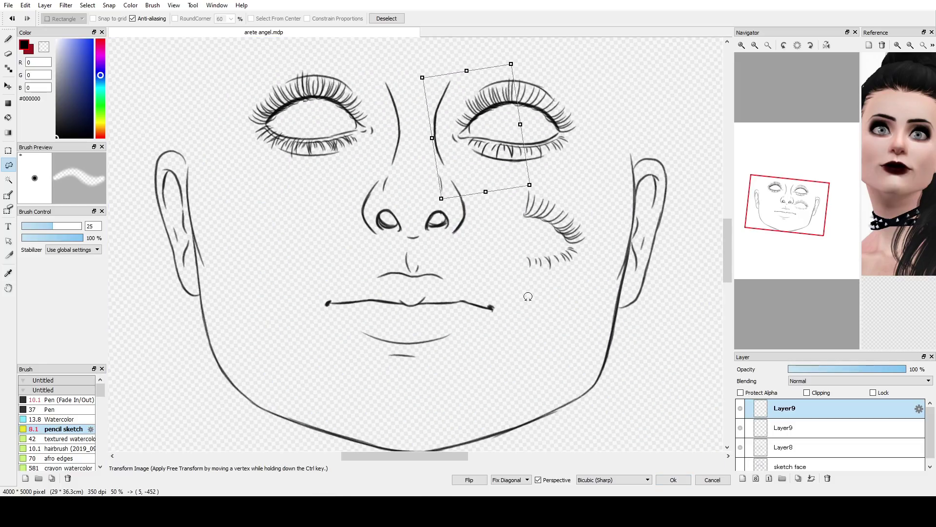
{"action": "left_click", "coordinate": [673, 480]}
Lasso the remaining outer lashes on the cheek, fit them onto the right-hand eye with a free transform, and deselect
{"action": "mouse_move", "coordinate": [522, 191]}
{"action": "left_mouse_down"}
{"action": "mouse_move", "coordinate": [603, 146]}
{"action": "mouse_move", "coordinate": [532, 170]}
{"action": "left_mouse_up"}
{"action": "key", "text": "ctrl+t"}
{"action": "left_click_drag", "start_coordinate": [580, 278], "coordinate": [570, 167]}
{"action": "left_click_drag", "start_coordinate": [560, 175], "coordinate": [564, 176]}
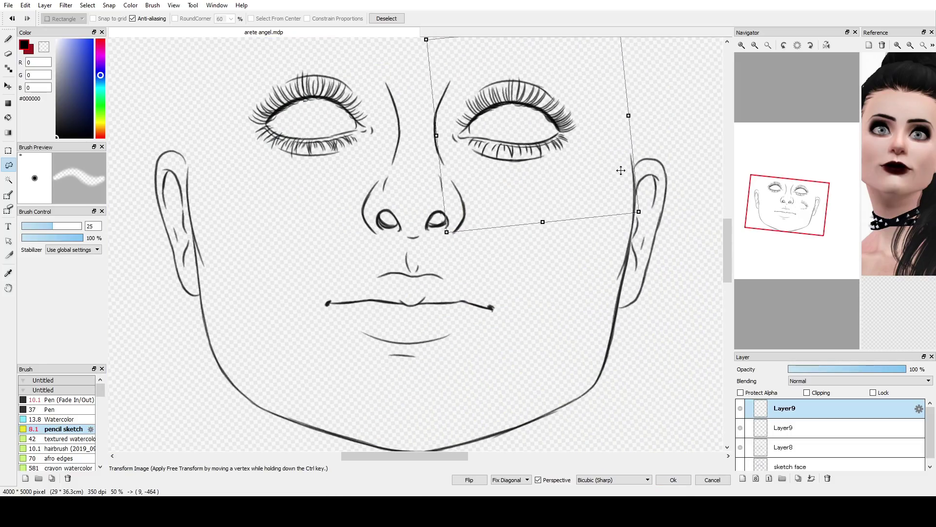
{"action": "left_click_drag", "start_coordinate": [338, 200], "coordinate": [343, 209]}
{"action": "left_click", "coordinate": [674, 480]}
{"action": "left_click", "coordinate": [386, 18]}
Erase the duplicated lower lashes with a hard-edged eraser at size 48, and merge both lash layers down into Layer8
{"action": "key", "text": "e"}
{"action": "left_click", "coordinate": [340, 19]}
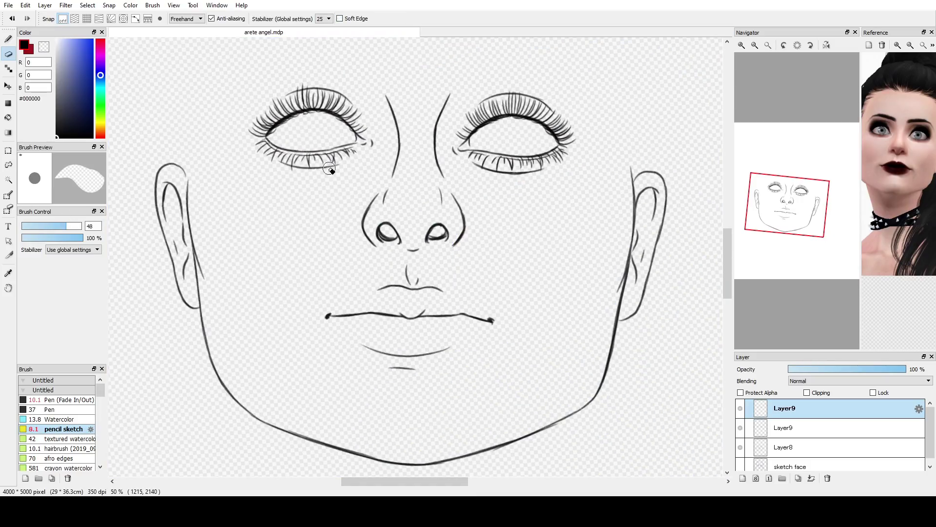
{"action": "key", "text": "b"}
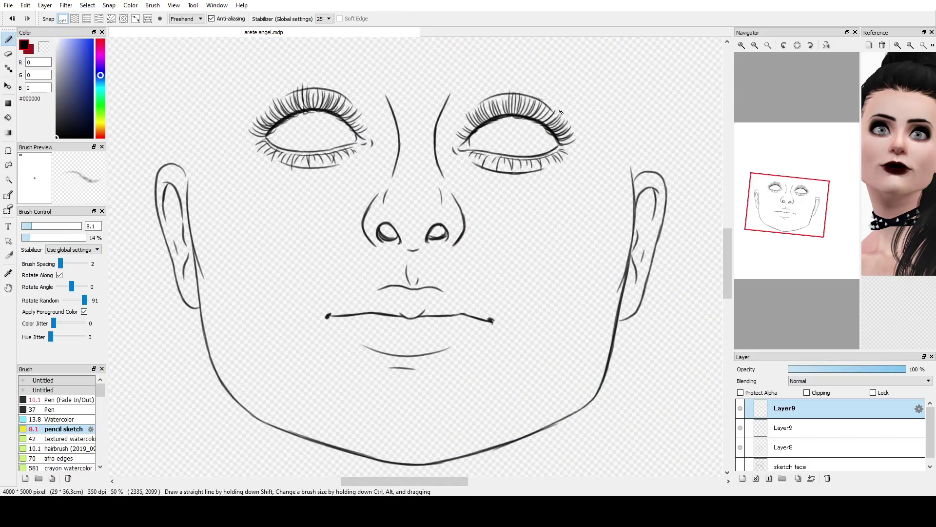
{"action": "left_click", "coordinate": [811, 479]}
{"action": "left_click", "coordinate": [811, 478]}
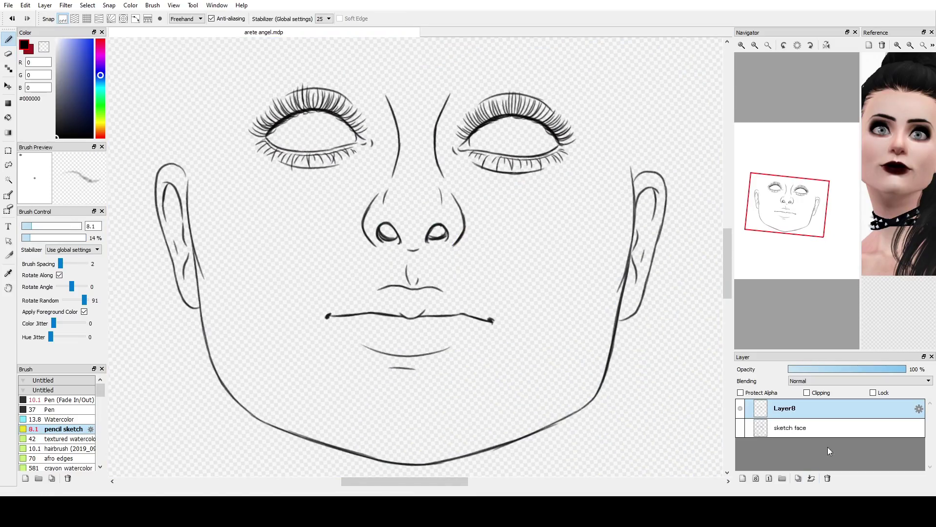
Draw a circular iris outline in the left-hand eye on a new layer, using the concentric circle snap and the pencil sketch brush at size 13
{"action": "left_click_drag", "start_coordinate": [96, 226], "coordinate": [75, 226]}
{"action": "type", "text": "13"}
{"action": "left_click", "coordinate": [740, 428]}
{"action": "left_click", "coordinate": [742, 478]}
{"action": "left_click", "coordinate": [124, 18]}
{"action": "left_click", "coordinate": [160, 19]}
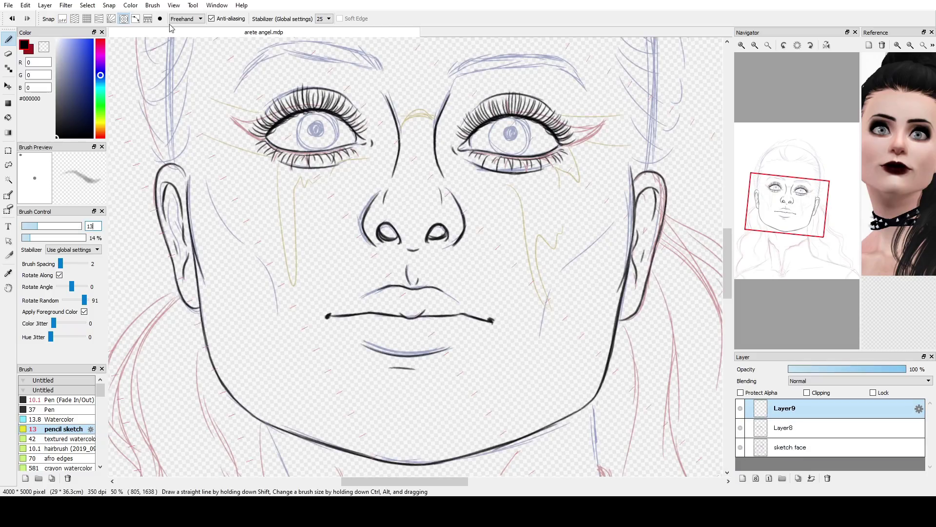
{"action": "left_click", "coordinate": [317, 130]}
{"action": "left_click_drag", "start_coordinate": [326, 159], "coordinate": [312, 109]}
{"action": "left_click", "coordinate": [63, 18]}
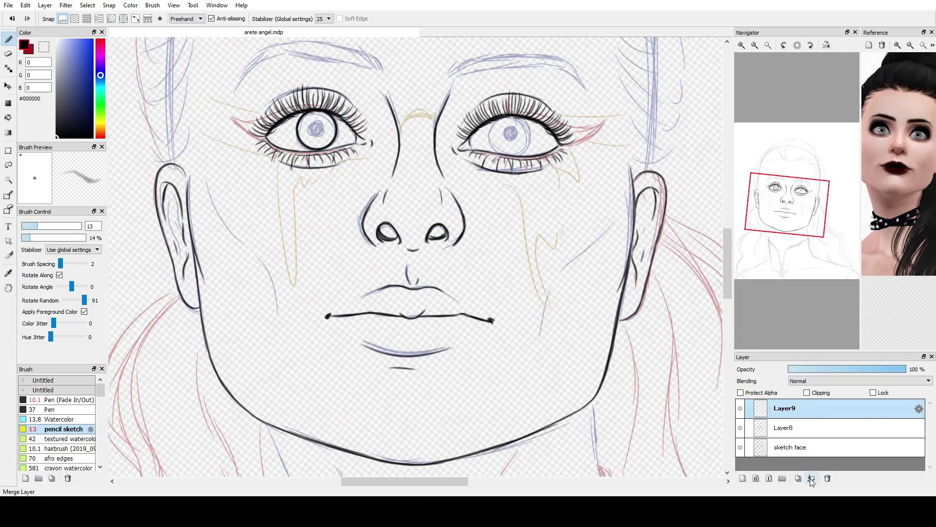
Duplicate the iris outline, move the copy onto the right-hand eye, merge both down into Layer8 and hide the sketch
{"action": "left_click", "coordinate": [798, 478]}
{"action": "key", "text": "v"}
{"action": "left_click_drag", "start_coordinate": [426, 224], "coordinate": [620, 228]}
{"action": "left_click", "coordinate": [811, 479]}
{"action": "left_click", "coordinate": [811, 479]}
{"action": "left_click", "coordinate": [741, 428]}
{"action": "left_click", "coordinate": [827, 45]}
{"action": "left_click", "coordinate": [827, 45]}
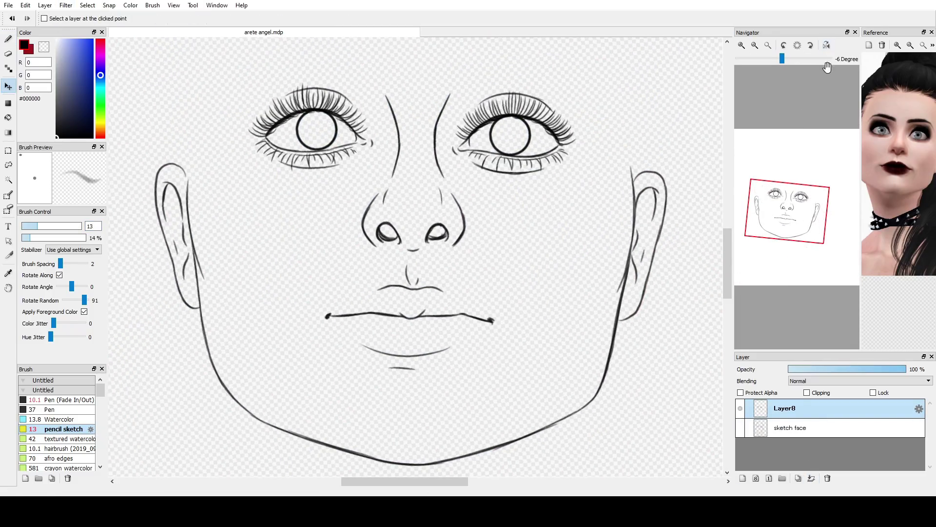
Fill in the right-hand eyebrow with black hair strokes on a new layer, following the sketch with the hairbrush at size 10.1
{"action": "left_click", "coordinate": [740, 428]}
{"action": "left_click", "coordinate": [754, 44]}
{"action": "left_click", "coordinate": [796, 191]}
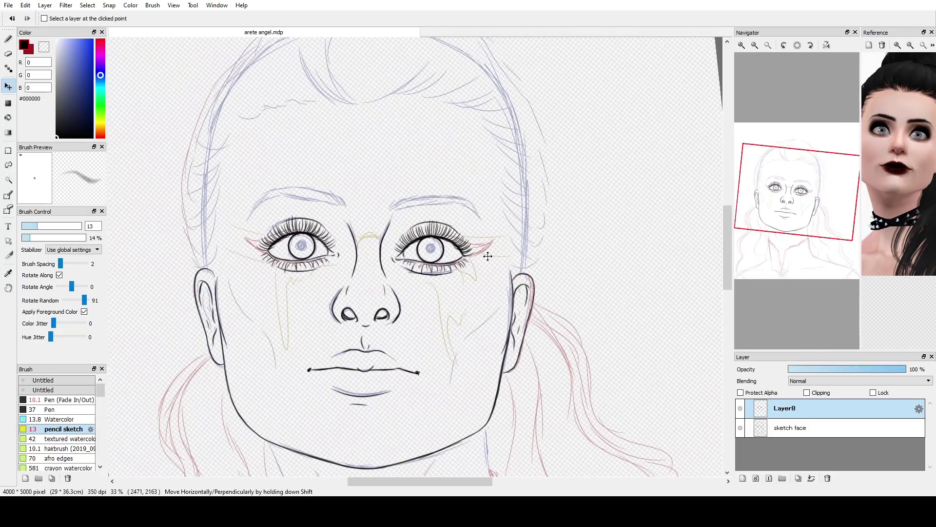
{"action": "key", "text": "b"}
{"action": "key", "text": "ctrl+shift+n"}
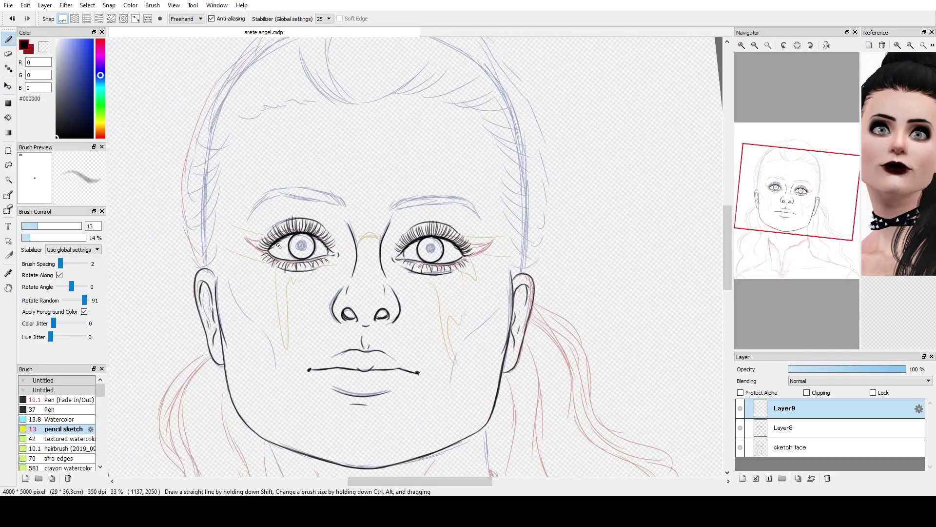
{"action": "key", "text": "ctrl+z"}
{"action": "key", "text": "ctrl+plus"}
{"action": "key", "text": "ctrl+plus"}
{"action": "left_click_drag", "start_coordinate": [254, 132], "coordinate": [267, 151]}
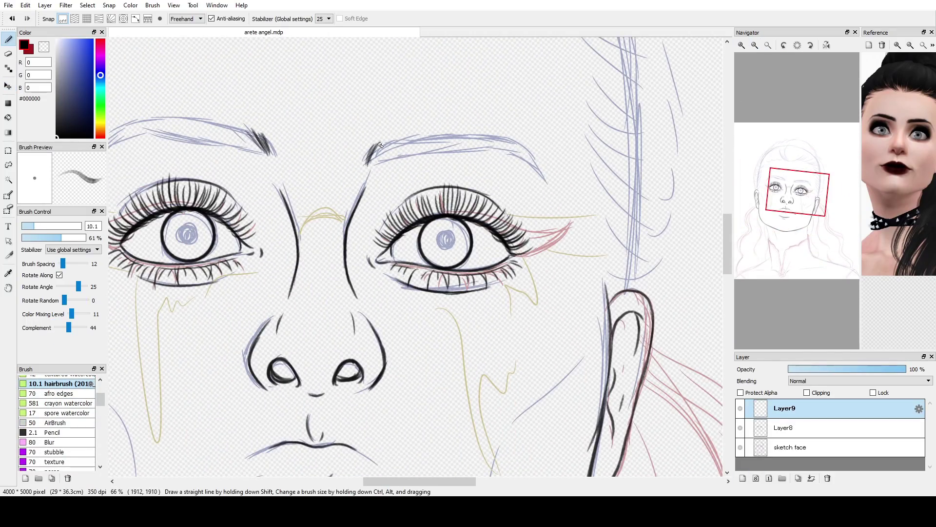
{"action": "mouse_move", "coordinate": [380, 144]}
{"action": "left_mouse_down"}
{"action": "mouse_move", "coordinate": [407, 135]}
{"action": "mouse_move", "coordinate": [435, 137]}
{"action": "left_mouse_up"}
{"action": "mouse_move", "coordinate": [523, 150]}
{"action": "left_mouse_down"}
{"action": "mouse_move", "coordinate": [537, 165]}
{"action": "mouse_move", "coordinate": [555, 146]}
{"action": "mouse_move", "coordinate": [600, 146]}
{"action": "left_mouse_up"}
{"action": "left_click", "coordinate": [787, 189]}
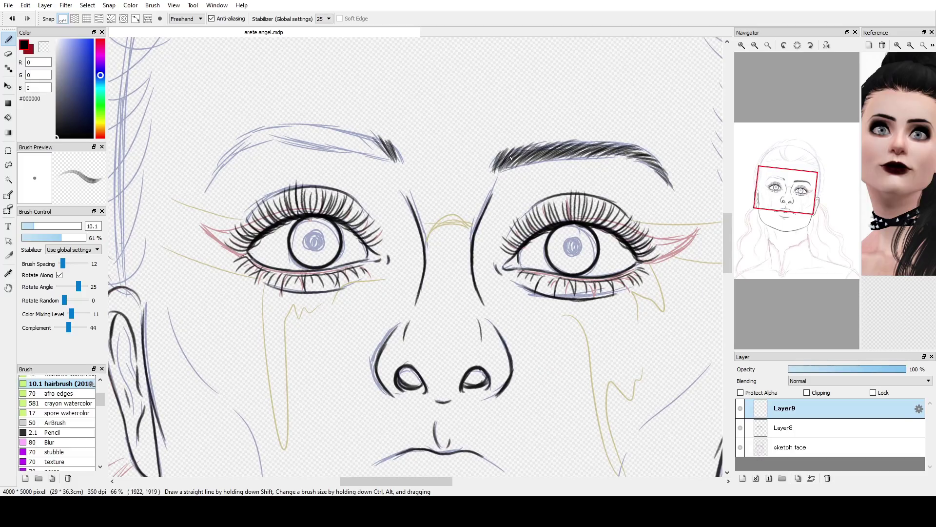
{"action": "left_click", "coordinate": [741, 447]}
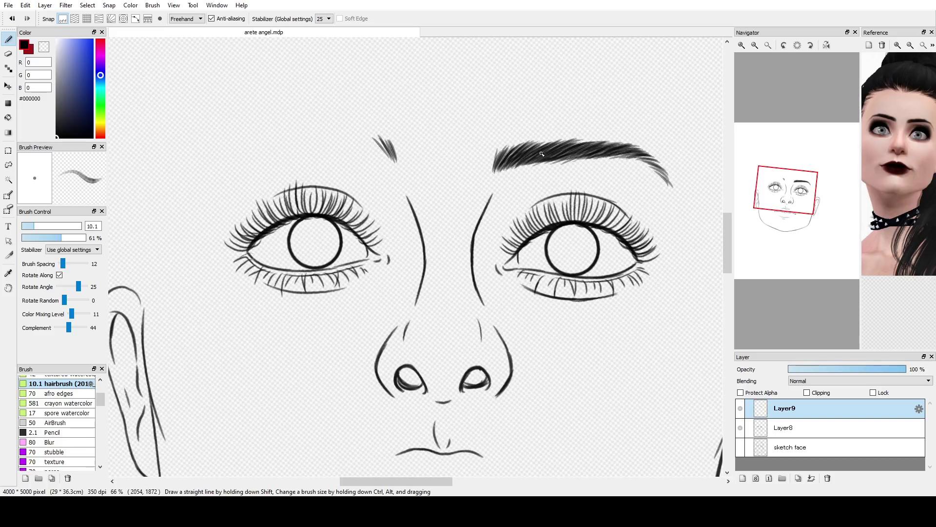
Fill in the left-hand eyebrow with hairbrush strokes and rename the eyebrow layer "brows and flufffy lashesj falksdjfal"
{"action": "left_click", "coordinate": [740, 447]}
{"action": "left_click_drag", "start_coordinate": [355, 136], "coordinate": [381, 155]}
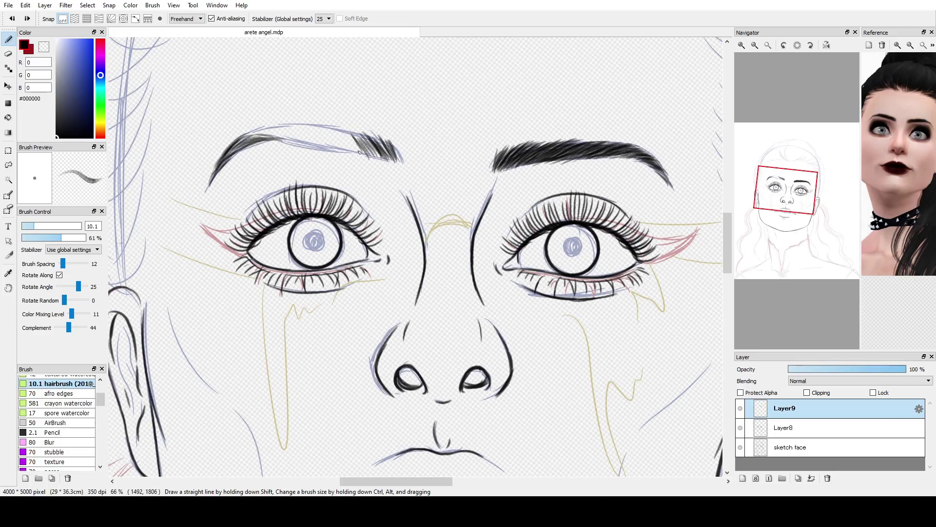
{"action": "left_click_drag", "start_coordinate": [318, 130], "coordinate": [357, 155]}
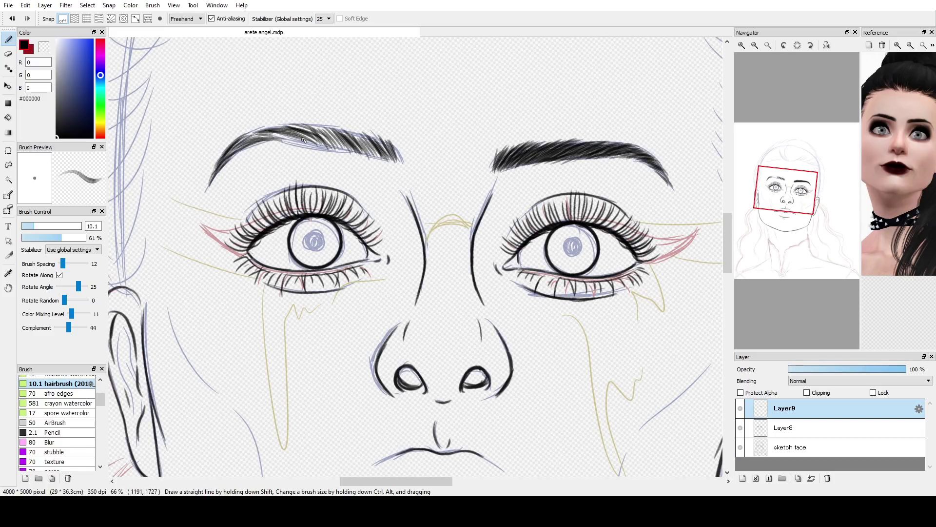
{"action": "left_click_drag", "start_coordinate": [243, 147], "coordinate": [322, 133]}
{"action": "left_click_drag", "start_coordinate": [285, 147], "coordinate": [307, 137]}
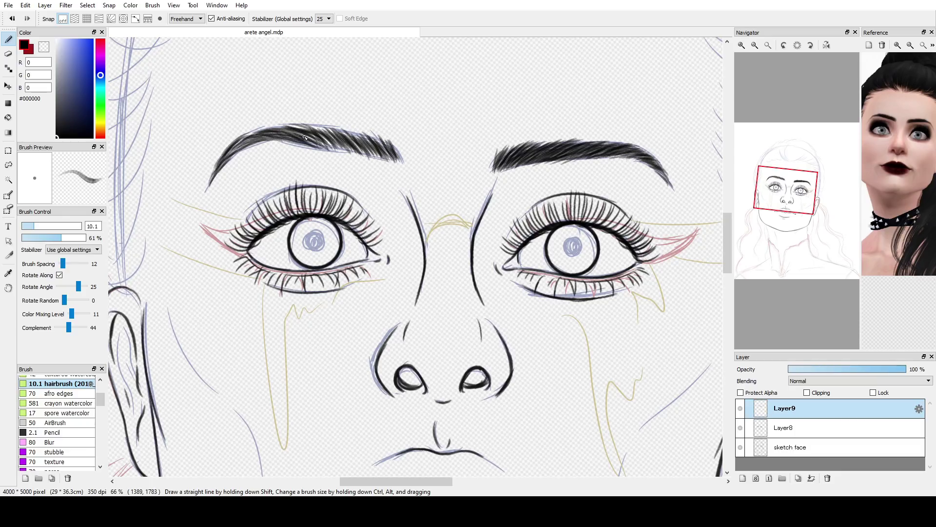
{"action": "left_click_drag", "start_coordinate": [338, 143], "coordinate": [371, 128]}
{"action": "mouse_move", "coordinate": [226, 155]}
{"action": "left_mouse_down"}
{"action": "mouse_move", "coordinate": [298, 127]}
{"action": "mouse_move", "coordinate": [287, 128]}
{"action": "mouse_move", "coordinate": [293, 138]}
{"action": "left_mouse_up"}
{"action": "left_click", "coordinate": [741, 447]}
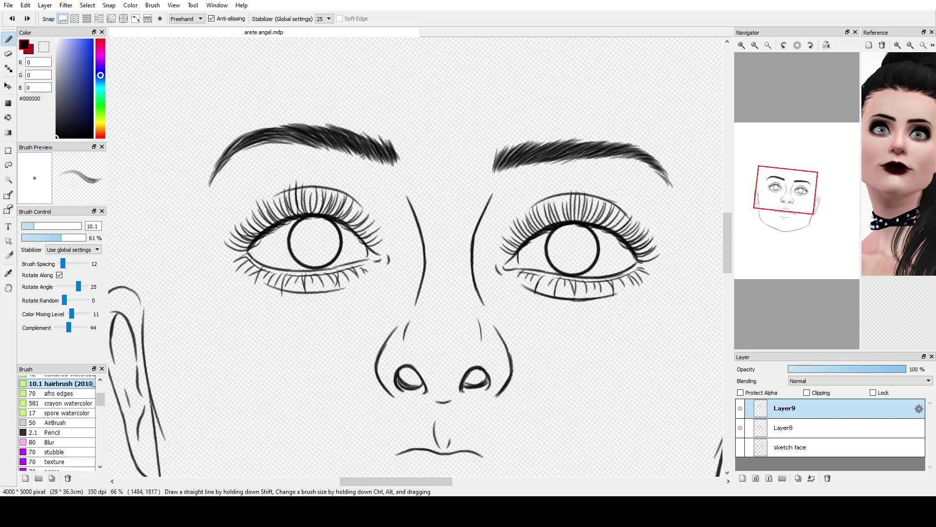
{"action": "scroll", "coordinate": [231, 162], "scroll_direction": "down", "scroll_amount": 2}
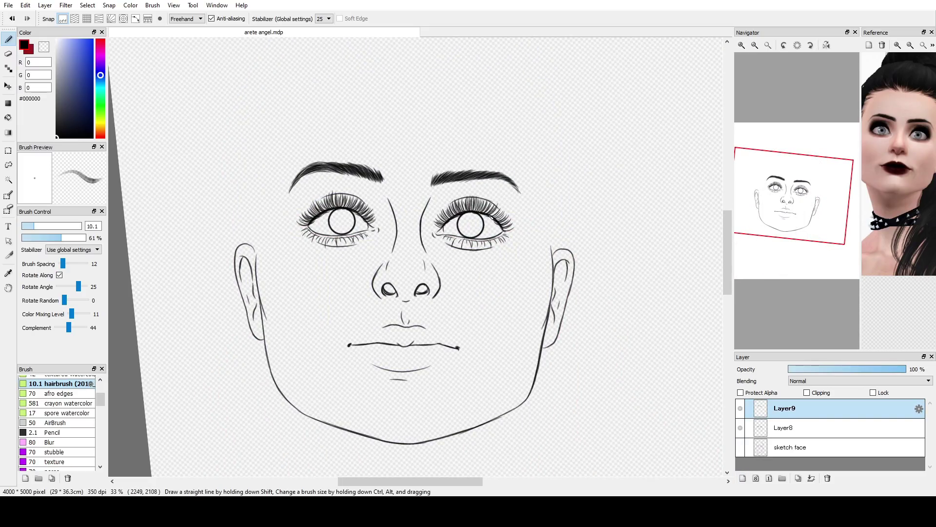
{"action": "double_click", "coordinate": [794, 410]}
{"action": "type", "text": "brows and flufffy lashesj falksdjfal"}
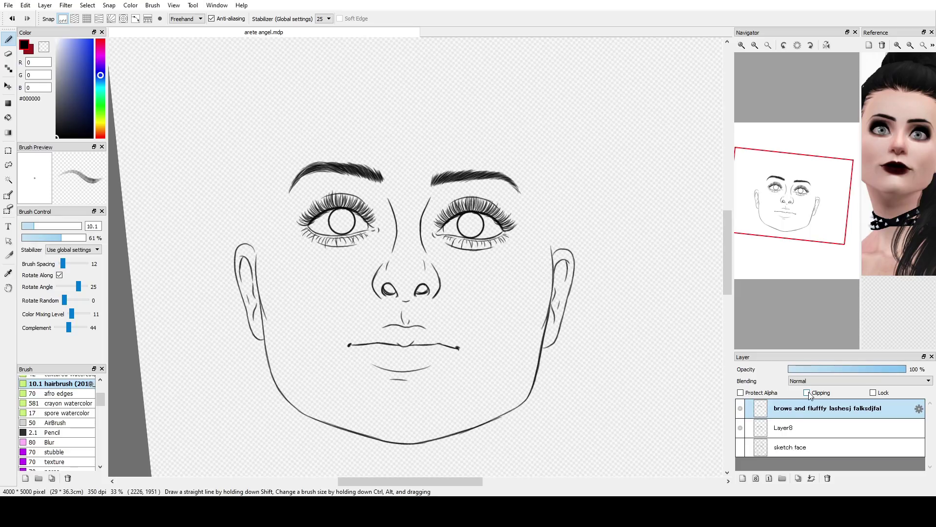
Handwrite a note beginning "i should add a crown ..." beside the face on Layer8 with the pencil sketch brush
{"action": "left_click", "coordinate": [812, 424]}
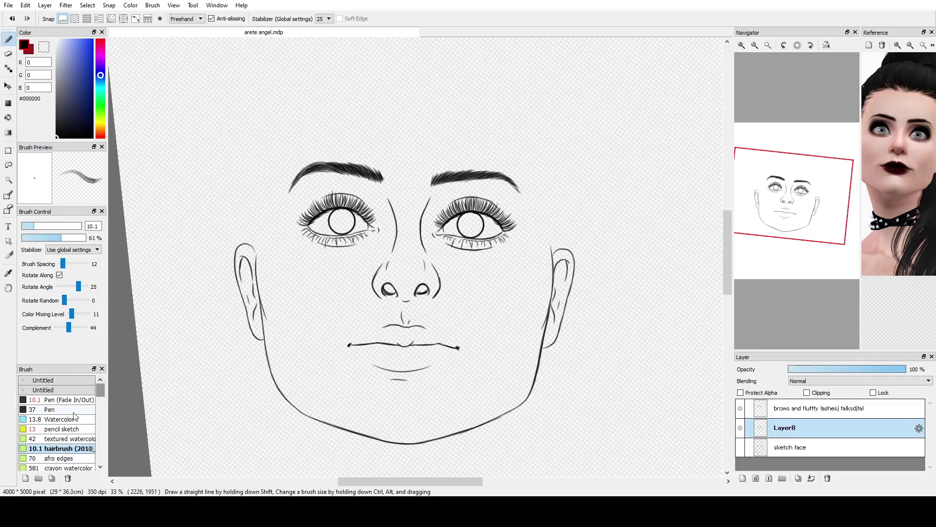
{"action": "left_click", "coordinate": [64, 429]}
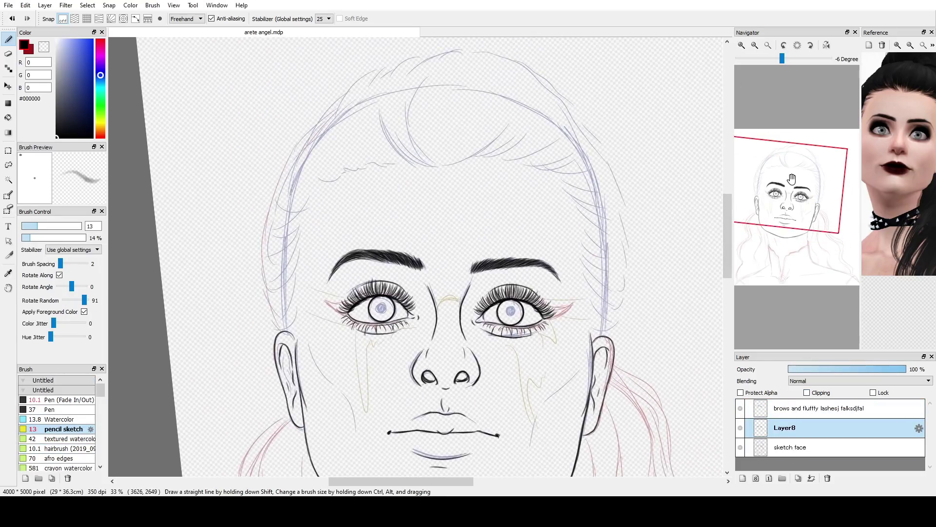
{"action": "left_click_drag", "start_coordinate": [576, 267], "coordinate": [575, 279]}
{"action": "left_click_drag", "start_coordinate": [599, 263], "coordinate": [613, 268]}
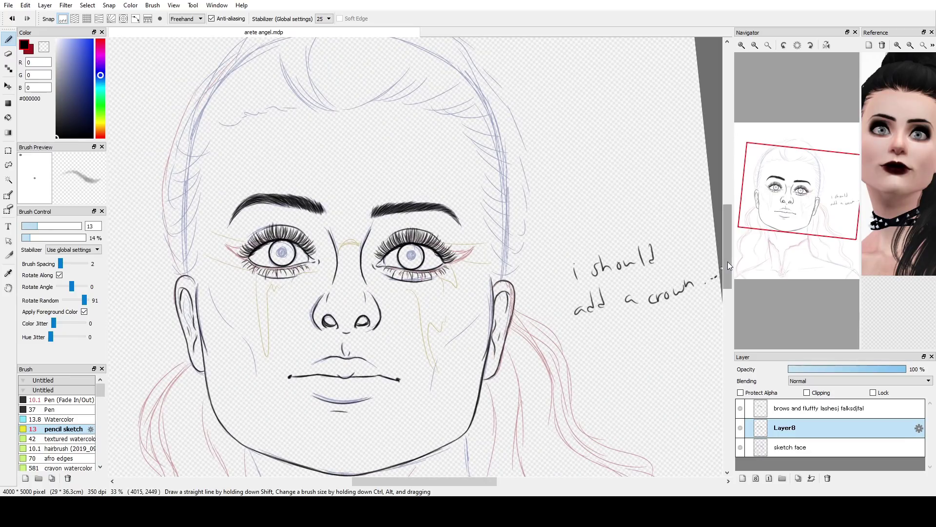
{"action": "left_click_drag", "start_coordinate": [615, 341], "coordinate": [654, 330]}
{"action": "left_click_drag", "start_coordinate": [661, 326], "coordinate": [698, 315]}
{"action": "left_click_drag", "start_coordinate": [603, 383], "coordinate": [642, 367]}
{"action": "left_click_drag", "start_coordinate": [654, 375], "coordinate": [673, 363]}
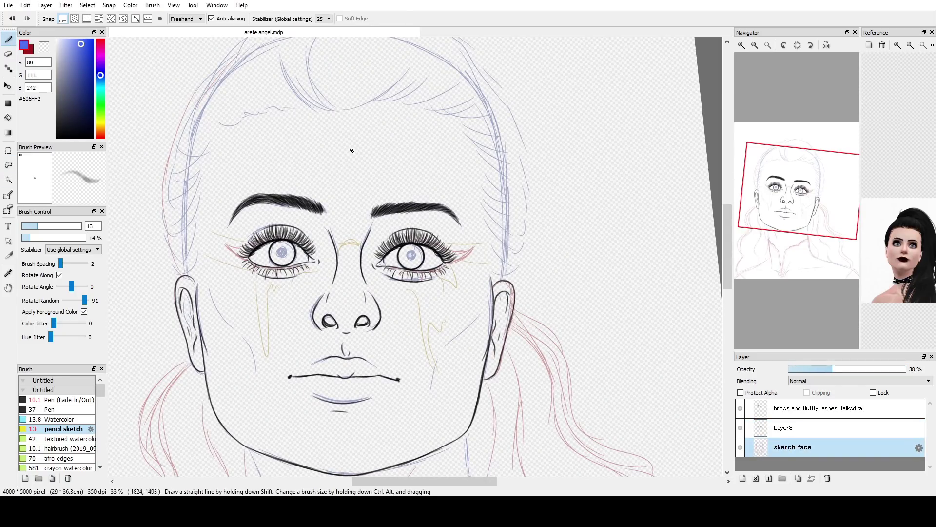
Lasso the small blue circle on the forehead in the sketch face layer and reposition it above the brows with a transform
{"action": "left_click", "coordinate": [8, 165]}
{"action": "mouse_move", "coordinate": [343, 135]}
{"action": "left_mouse_down"}
{"action": "mouse_move", "coordinate": [321, 159]}
{"action": "mouse_move", "coordinate": [343, 135]}
{"action": "left_mouse_up"}
{"action": "key", "text": "ctrl+t"}
{"action": "left_click_drag", "start_coordinate": [347, 146], "coordinate": [352, 148]}
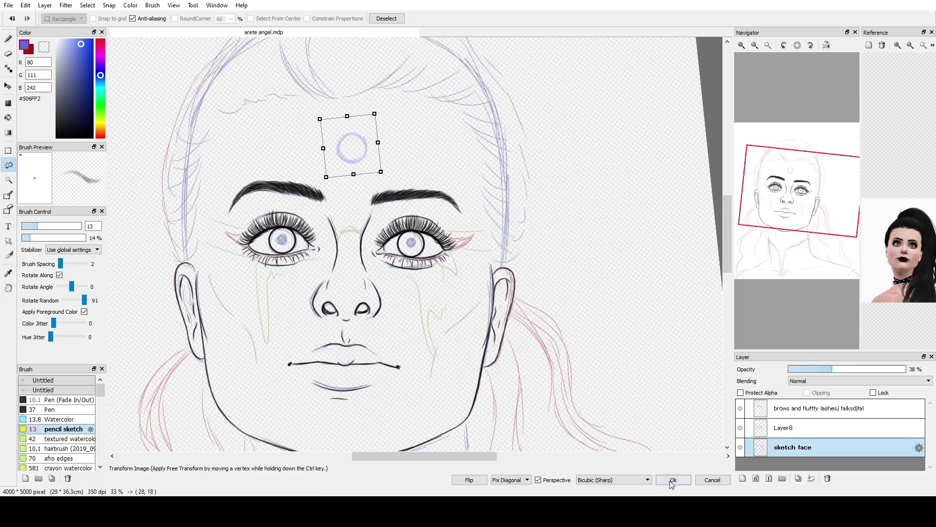
{"action": "left_click", "coordinate": [672, 484]}
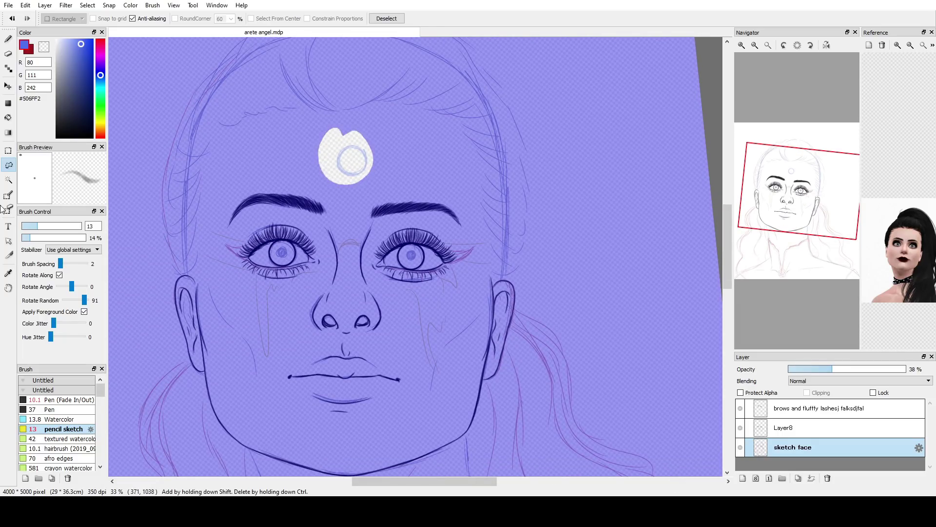
Paste a copy of the forehead circle, place it against the right-hand side of the original, and merge it down
{"action": "left_click_drag", "start_coordinate": [383, 205], "coordinate": [386, 202]}
{"action": "key", "text": "ctrl+x"}
{"action": "key", "text": "ctrl+v"}
{"action": "key", "text": "ctrl+t"}
{"action": "left_click_drag", "start_coordinate": [387, 170], "coordinate": [416, 164]}
{"action": "left_click", "coordinate": [673, 480]}
{"action": "left_click", "coordinate": [811, 478]}
Paste a flipped copy of the two circles so a third sits at the left of the centre circle, merge it down, and deselect
{"action": "left_click_drag", "start_coordinate": [334, 142], "coordinate": [336, 139]}
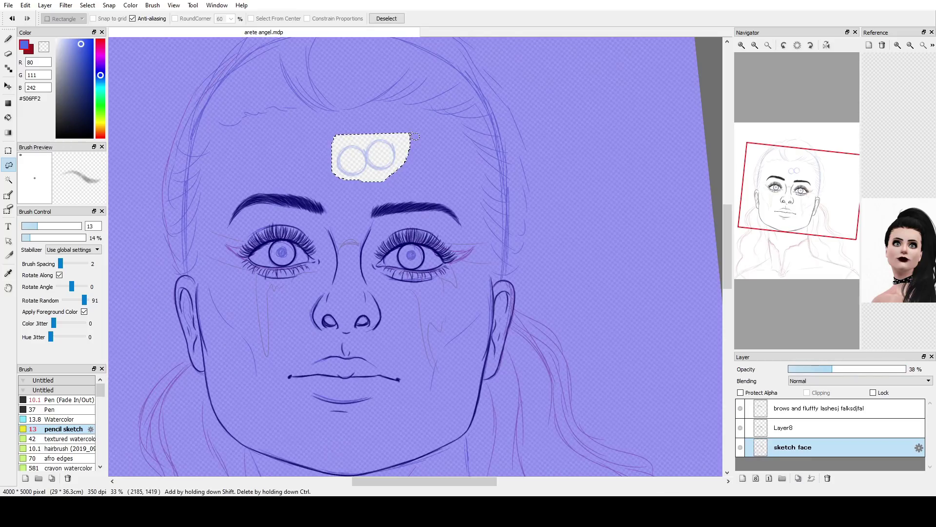
{"action": "key", "text": "ctrl+v"}
{"action": "key", "text": "ctrl+t"}
{"action": "left_click", "coordinate": [469, 481]}
{"action": "left_click_drag", "start_coordinate": [390, 161], "coordinate": [351, 164]}
{"action": "scroll", "coordinate": [345, 107], "scroll_direction": "up", "scroll_amount": 2}
{"action": "left_click_drag", "start_coordinate": [362, 207], "coordinate": [364, 218]}
{"action": "left_click", "coordinate": [673, 480]}
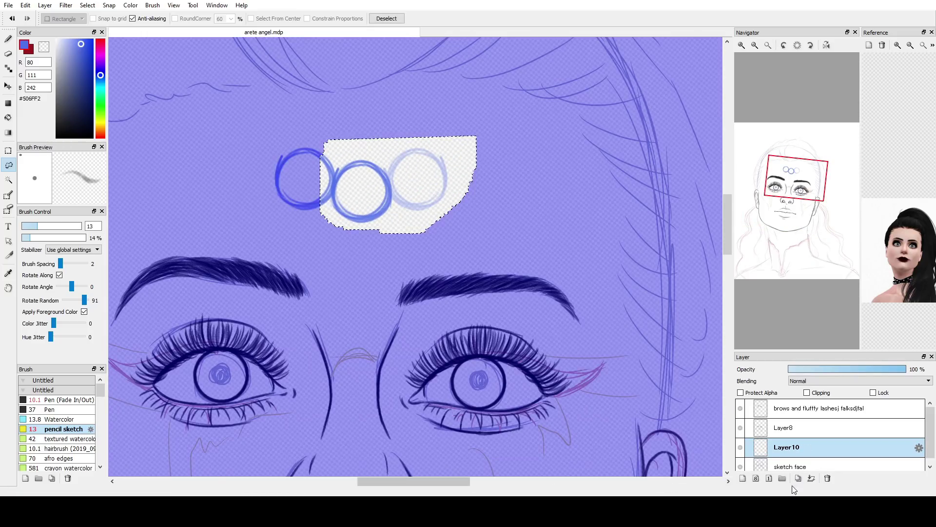
{"action": "left_click", "coordinate": [811, 479]}
{"action": "key", "text": "ctrl+d"}
Sketch a smaller circle inside each outer circle and erase the outward edges at size 48 to form two crescents
{"action": "left_click", "coordinate": [9, 38]}
{"action": "left_click_drag", "start_coordinate": [307, 156], "coordinate": [303, 156]}
{"action": "left_click_drag", "start_coordinate": [421, 156], "coordinate": [437, 171]}
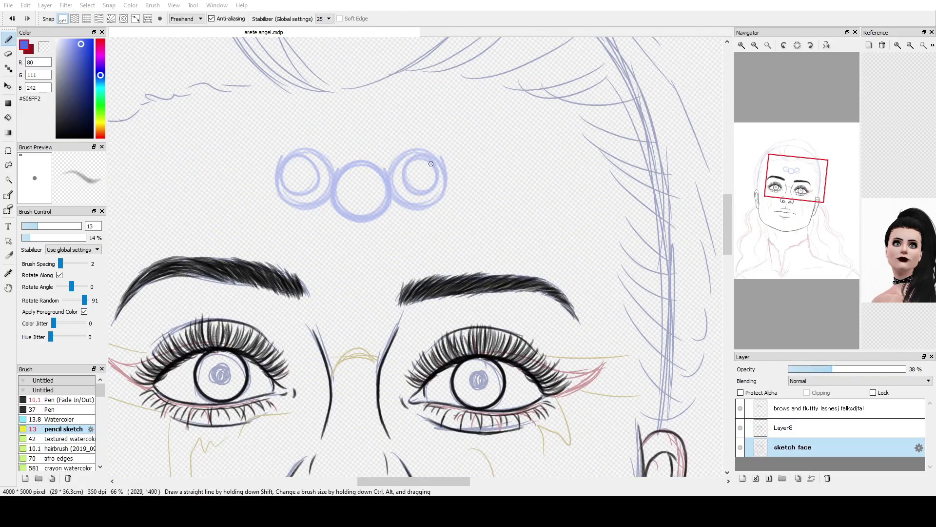
{"action": "key", "text": "e"}
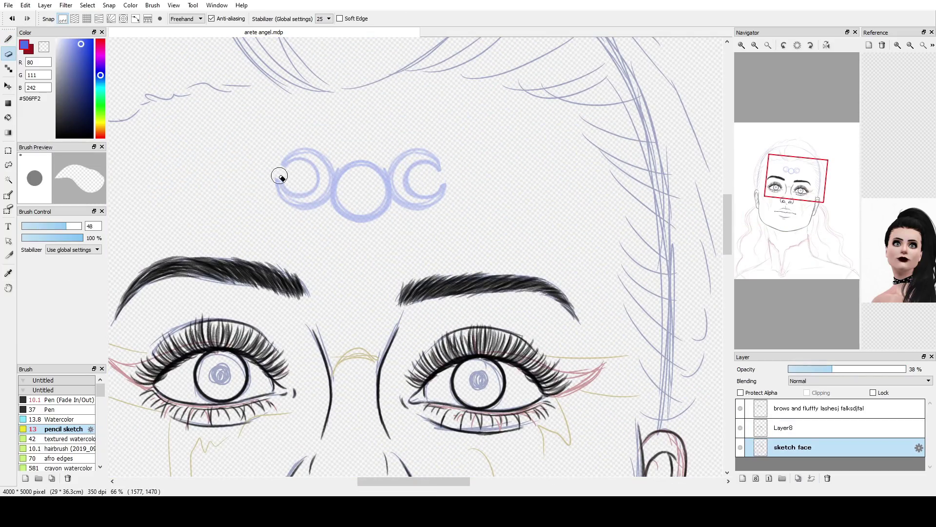
Sketch a larger ring around the centre circle and three drop-shaped pendants beneath it, undoing the misplaced loops
{"action": "key", "text": "b"}
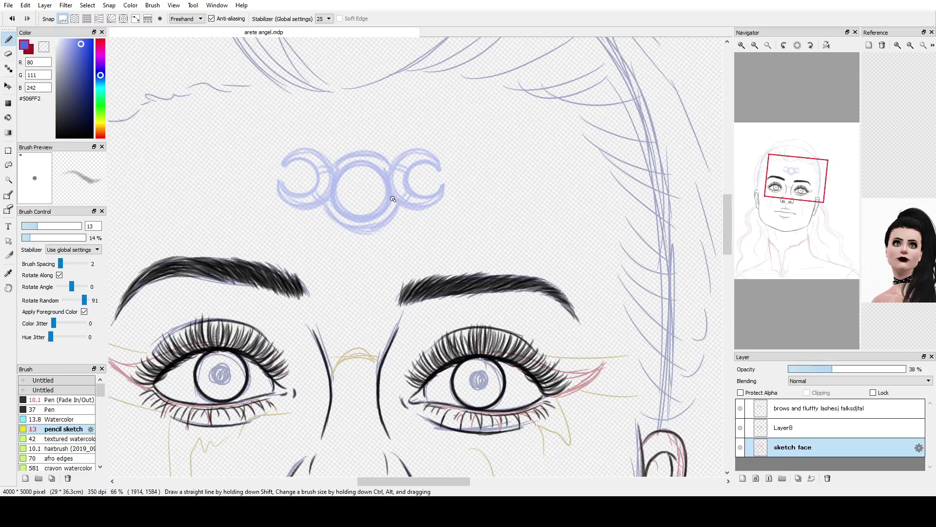
{"action": "scroll", "coordinate": [393, 198], "scroll_direction": "down", "scroll_amount": 1}
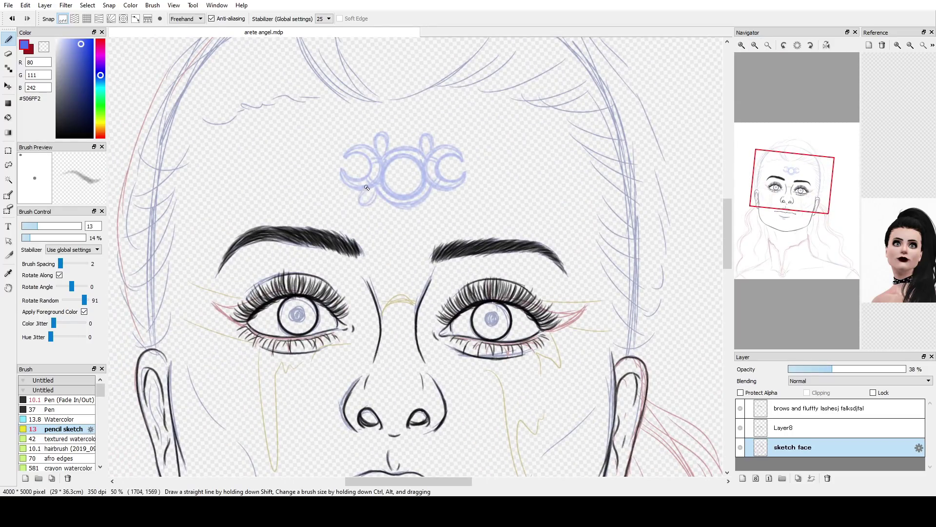
{"action": "key", "text": "ctrl+z"}
{"action": "key", "text": "ctrl+z"}
{"action": "key", "text": "ctrl+z"}
{"action": "scroll", "coordinate": [508, 152], "scroll_direction": "down", "scroll_amount": 1}
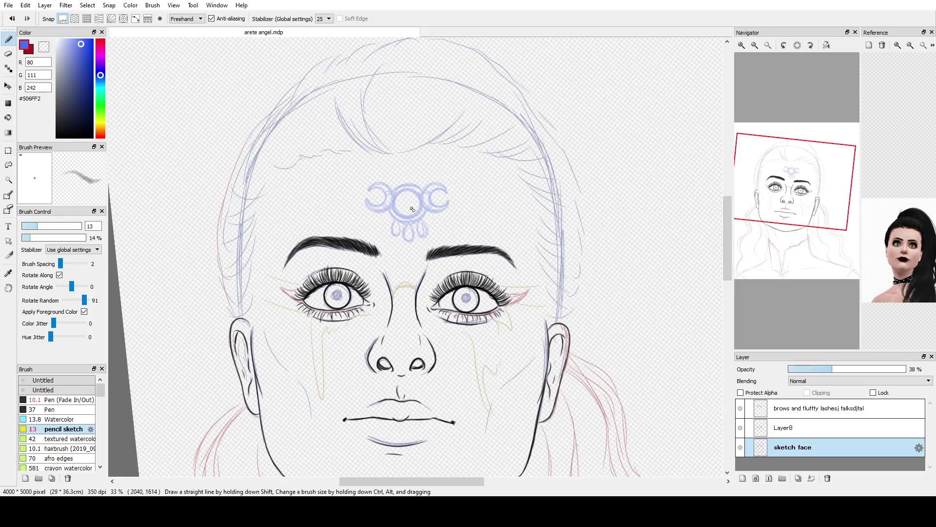
{"action": "left_click_drag", "start_coordinate": [372, 206], "coordinate": [238, 264]}
{"action": "left_click_drag", "start_coordinate": [448, 203], "coordinate": [557, 244]}
{"action": "key", "text": "ctrl+z"}
{"action": "key", "text": "ctrl+z"}
{"action": "key", "text": "ctrl+z"}
{"action": "key", "text": "ctrl+z"}
Sketch a curved headband line on a new layer, from the left-hand side of the head to the middle of the forehead
{"action": "left_click", "coordinate": [743, 479]}
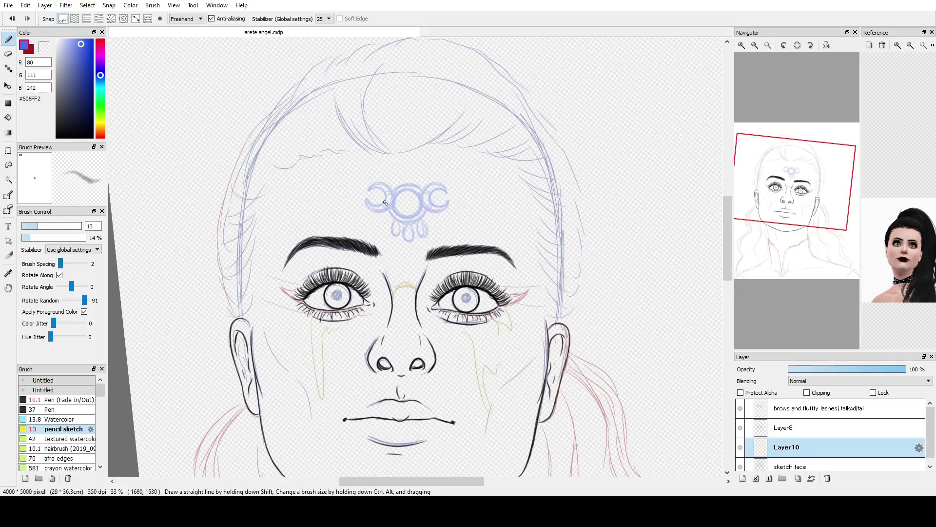
{"action": "left_click_drag", "start_coordinate": [233, 217], "coordinate": [309, 190]}
{"action": "left_click_drag", "start_coordinate": [215, 246], "coordinate": [435, 171]}
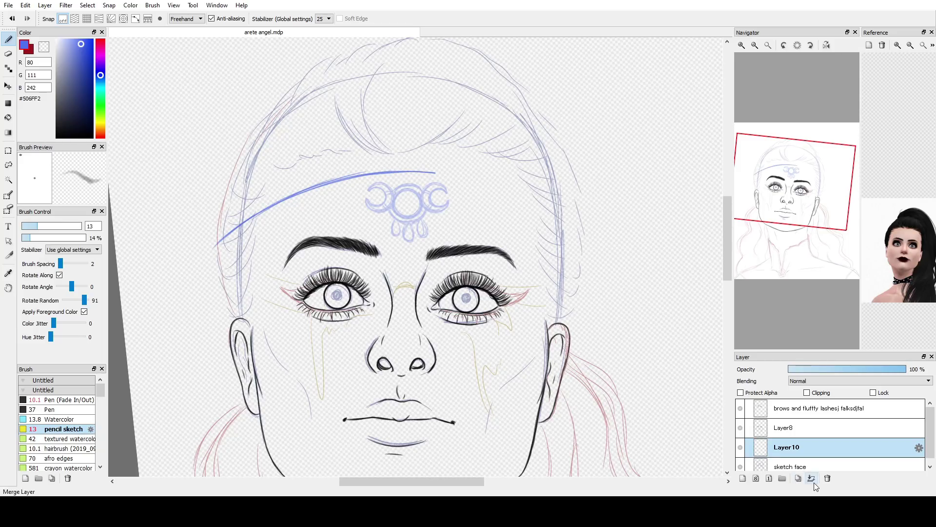
Flip a duplicate of the headband line onto the right-hand side of the forehead and merge the two halves into one layer
{"action": "key", "text": "ctrl+t"}
{"action": "left_click", "coordinate": [469, 480]}
{"action": "left_click_drag", "start_coordinate": [251, 185], "coordinate": [359, 178]}
{"action": "left_click", "coordinate": [768, 45]}
{"action": "left_click", "coordinate": [797, 46]}
{"action": "scroll", "coordinate": [455, 146], "scroll_direction": "up", "scroll_amount": 2}
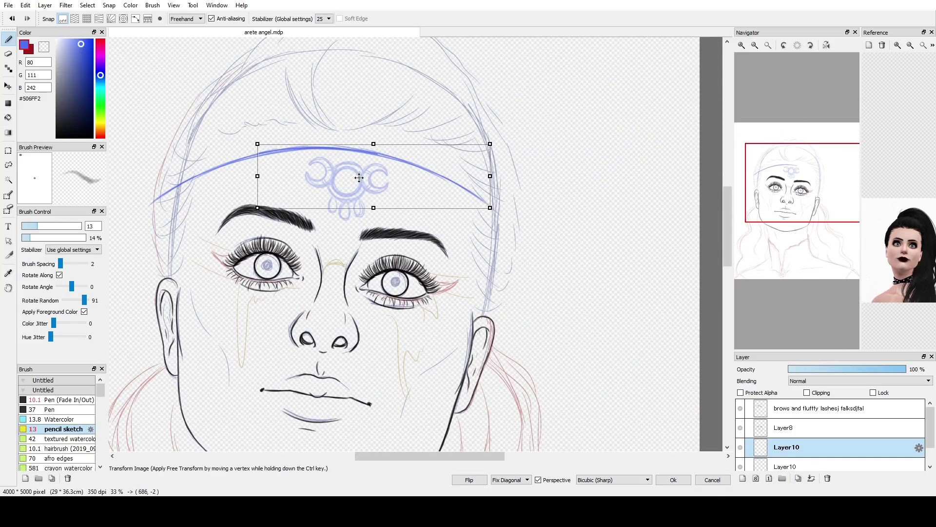
{"action": "left_click", "coordinate": [673, 480]}
{"action": "left_click", "coordinate": [811, 479]}
Rotate and resize the headband line to follow the head's tilt and width, and merge it into the sketch face layer
{"action": "key", "text": "ctrl+t"}
{"action": "left_click_drag", "start_coordinate": [591, 334], "coordinate": [577, 357]}
{"action": "left_click_drag", "start_coordinate": [258, 174], "coordinate": [274, 179]}
{"action": "left_click_drag", "start_coordinate": [505, 194], "coordinate": [515, 197]}
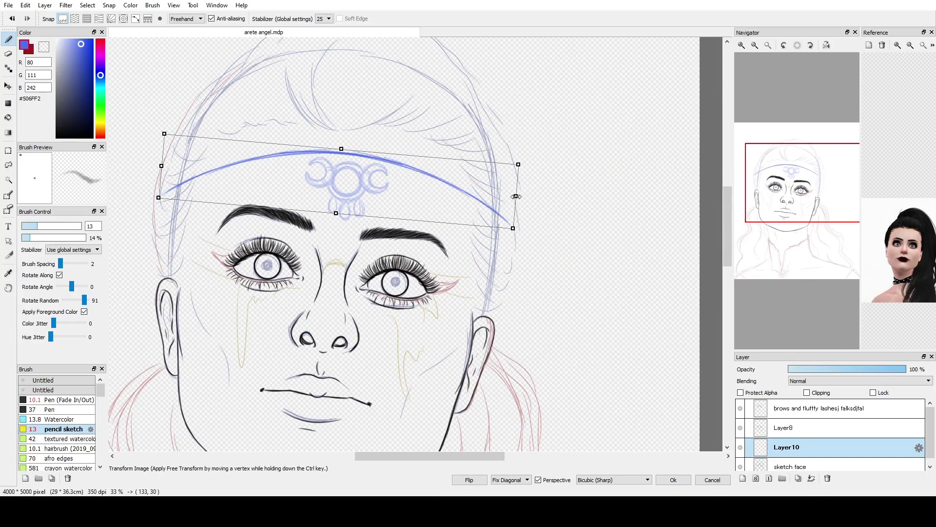
{"action": "left_click_drag", "start_coordinate": [454, 214], "coordinate": [448, 204]}
{"action": "left_click", "coordinate": [674, 480]}
{"action": "left_click", "coordinate": [811, 478]}
Lasso the moon ornament, move it up onto the headband line and rotate it to the head's tilt, and deselect
{"action": "left_click", "coordinate": [9, 165]}
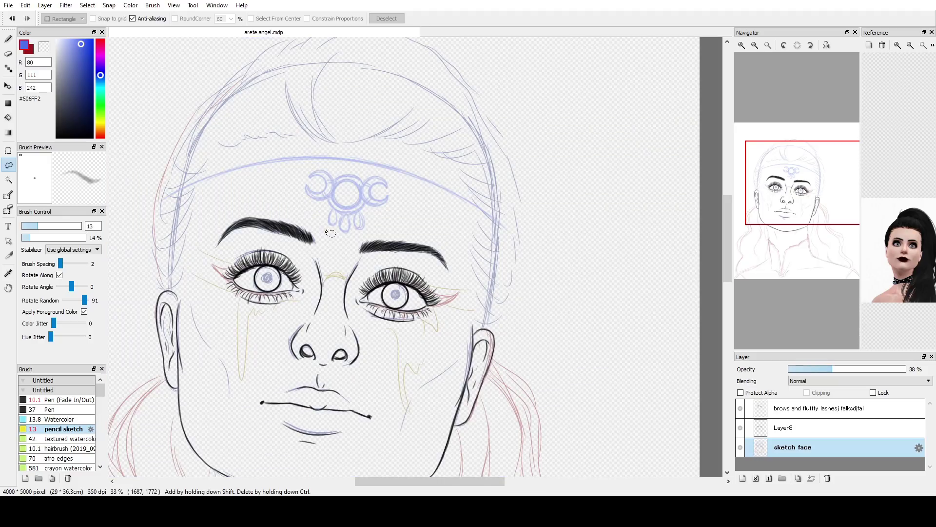
{"action": "left_click_drag", "start_coordinate": [304, 172], "coordinate": [315, 165]}
{"action": "key", "text": "ctrl+t"}
{"action": "left_click_drag", "start_coordinate": [347, 193], "coordinate": [346, 181]}
{"action": "left_click_drag", "start_coordinate": [412, 208], "coordinate": [409, 213]}
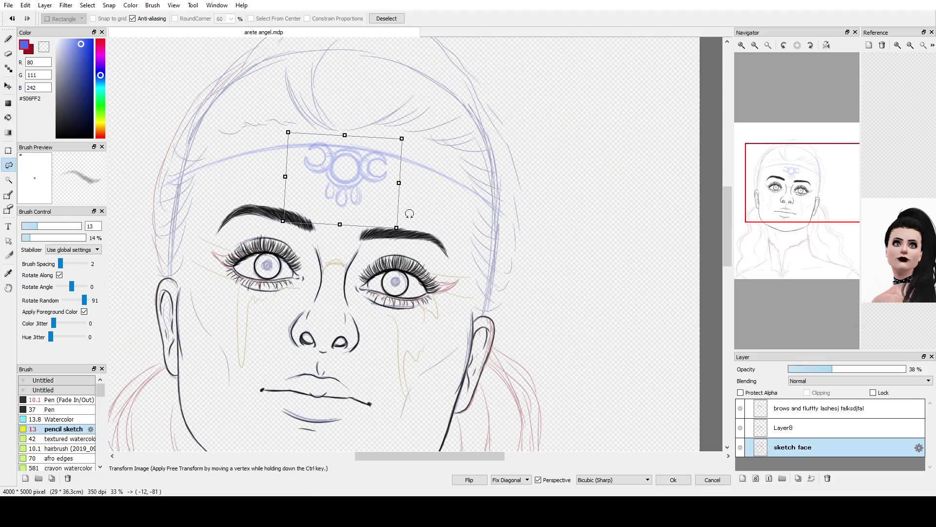
{"action": "left_click", "coordinate": [674, 480]}
{"action": "left_click", "coordinate": [768, 45]}
{"action": "key", "text": "ctrl+d"}
{"action": "key", "text": "b"}
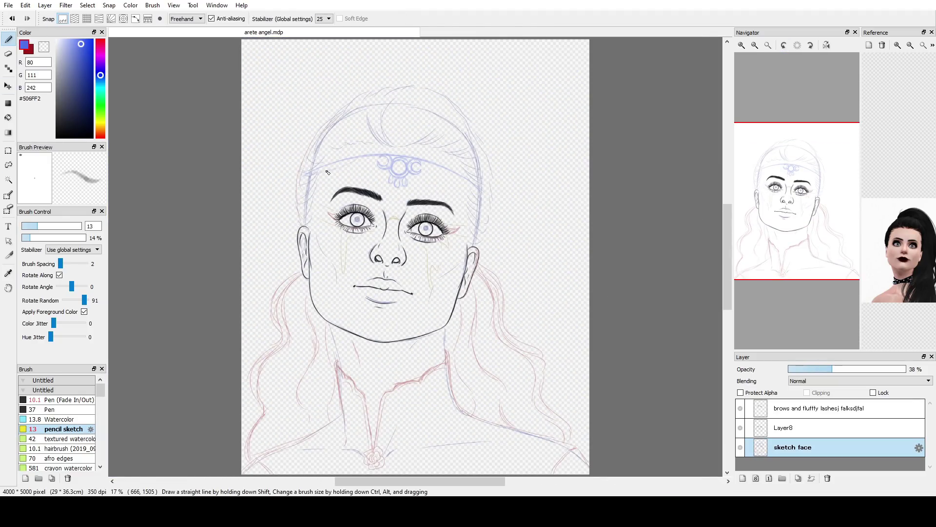
Try a symmetrical headband by flipping a copy of its left half onto the right-hand side and merging it into the sketch face layer
{"action": "key", "text": "l"}
{"action": "left_click_drag", "start_coordinate": [294, 174], "coordinate": [295, 173]}
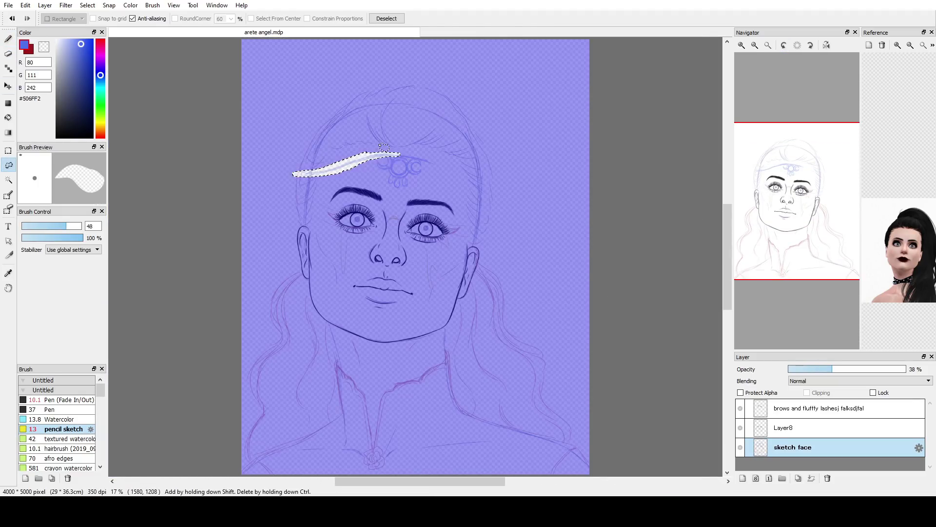
{"action": "key", "text": "ctrl+c"}
{"action": "key", "text": "ctrl+v"}
{"action": "key", "text": "ctrl+t"}
{"action": "left_click", "coordinate": [469, 480]}
{"action": "left_click_drag", "start_coordinate": [358, 151], "coordinate": [464, 151]}
{"action": "left_click_drag", "start_coordinate": [516, 139], "coordinate": [517, 158]}
{"action": "left_click", "coordinate": [673, 480]}
{"action": "left_click", "coordinate": [811, 479]}
{"action": "key", "text": "ctrl+d"}
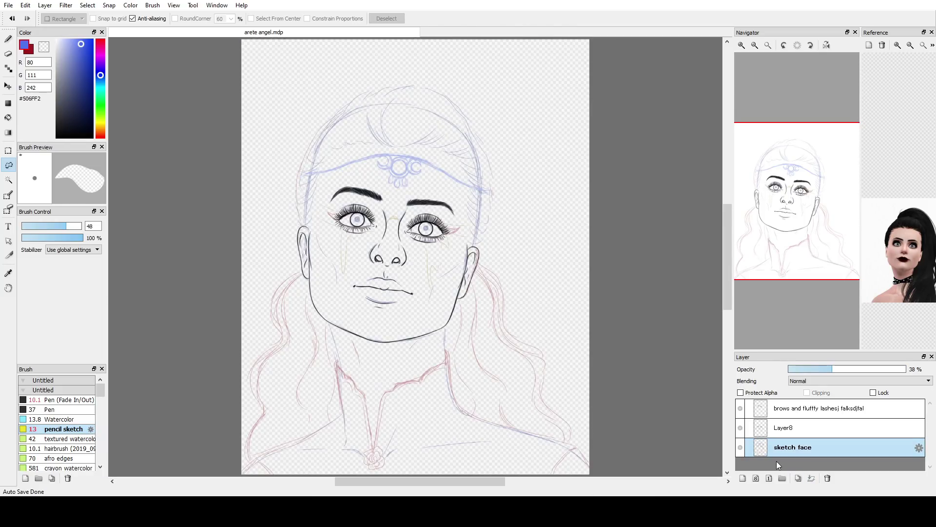
{"action": "key", "text": "b"}
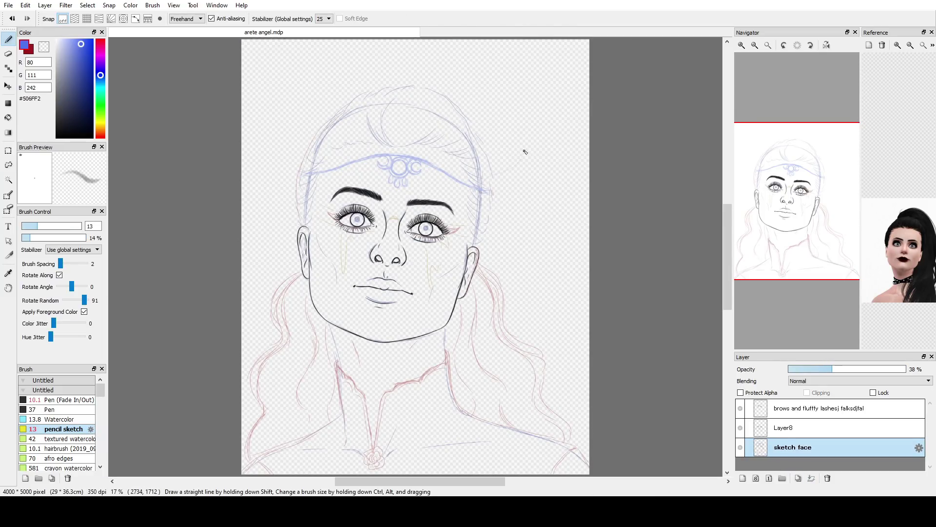
{"action": "key", "text": "ctrl+z"}
Sketch draped headband strands on a new layer, from the upper left-hand side of the head to the forehead ornament
{"action": "left_click", "coordinate": [824, 408]}
{"action": "left_click_drag", "start_coordinate": [506, 129], "coordinate": [508, 137]}
{"action": "mouse_move", "coordinate": [511, 127]}
{"action": "left_mouse_down"}
{"action": "mouse_move", "coordinate": [522, 129]}
{"action": "mouse_move", "coordinate": [500, 169]}
{"action": "left_mouse_up"}
{"action": "left_click_drag", "start_coordinate": [529, 143], "coordinate": [536, 153]}
{"action": "left_click_drag", "start_coordinate": [512, 186], "coordinate": [515, 194]}
{"action": "left_click_drag", "start_coordinate": [515, 179], "coordinate": [521, 191]}
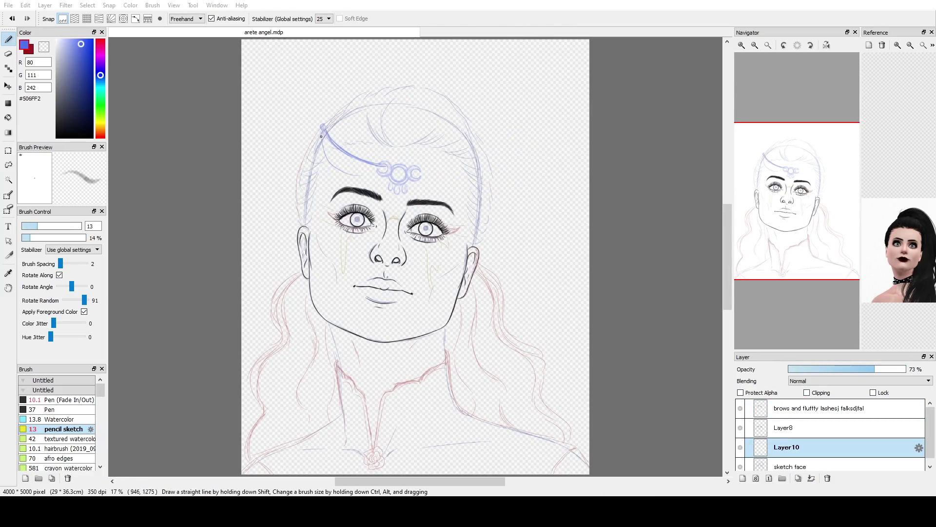
{"action": "mouse_move", "coordinate": [335, 165]}
{"action": "left_mouse_down"}
{"action": "mouse_move", "coordinate": [471, 166]}
{"action": "mouse_move", "coordinate": [495, 197]}
{"action": "left_mouse_up"}
Flip a duplicate of the draped strands onto the right-hand side, rotate it to the head's tilt and merge the strands into sketch face
{"action": "left_click", "coordinate": [798, 478]}
{"action": "left_click", "coordinate": [7, 117]}
{"action": "key", "text": "ctrl+t"}
{"action": "left_click", "coordinate": [469, 480]}
{"action": "mouse_move", "coordinate": [480, 170]}
{"action": "left_mouse_down"}
{"action": "mouse_move", "coordinate": [481, 180]}
{"action": "mouse_move", "coordinate": [472, 174]}
{"action": "left_mouse_up"}
{"action": "left_click", "coordinate": [674, 480]}
{"action": "left_click", "coordinate": [812, 478]}
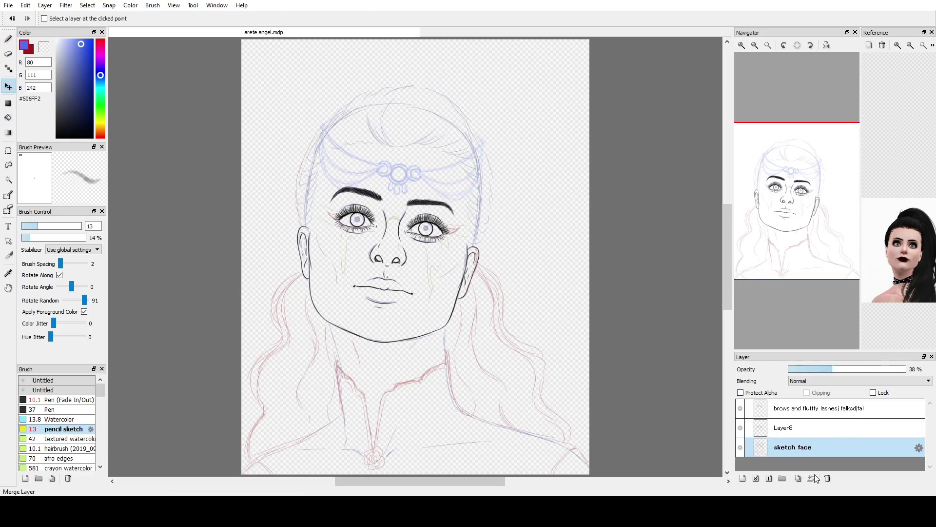
Sketch a vertical strand from the central forehead ornament up to the crown of the head
{"action": "left_click", "coordinate": [8, 40]}
{"action": "left_click_drag", "start_coordinate": [400, 164], "coordinate": [407, 88]}
{"action": "left_click_drag", "start_coordinate": [403, 163], "coordinate": [410, 89]}
{"action": "left_click_drag", "start_coordinate": [100, 390], "coordinate": [101, 458]}
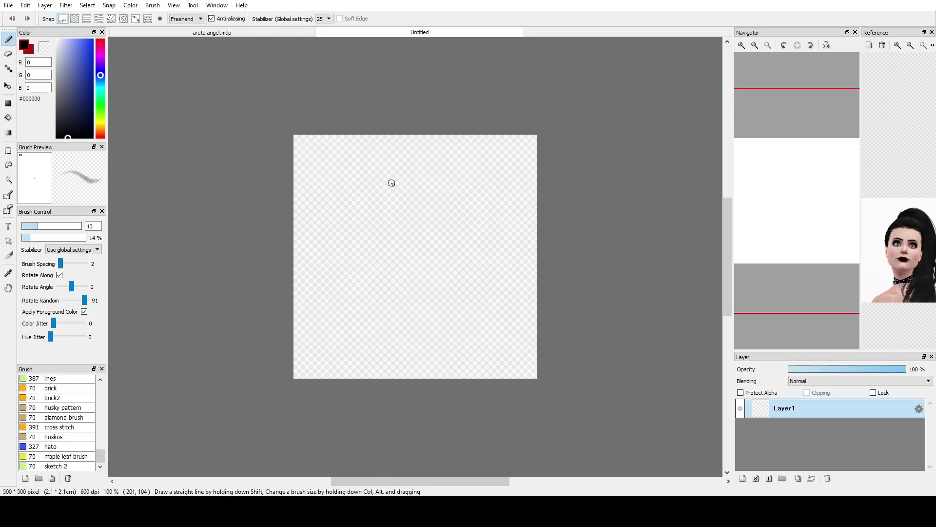
{"action": "left_click_drag", "start_coordinate": [360, 183], "coordinate": [364, 292]}
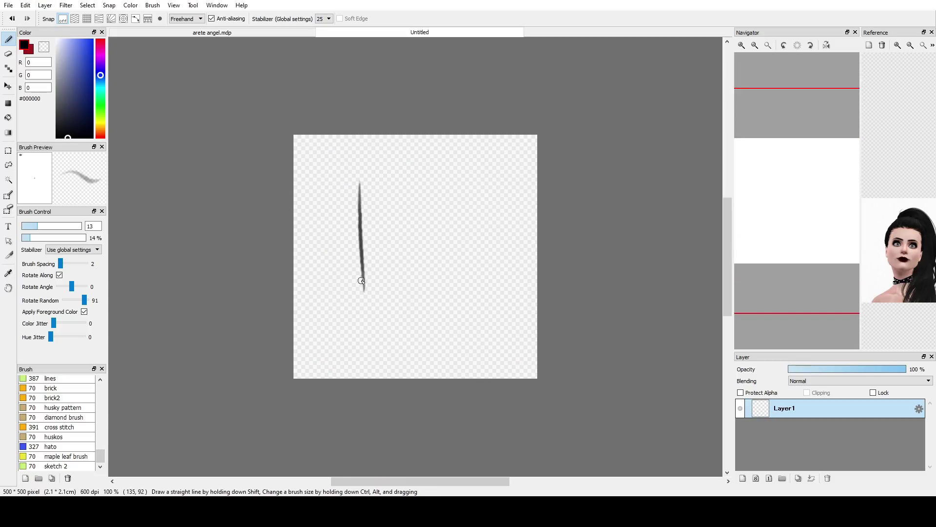
{"action": "key", "text": "ctrl+z"}
Draw two concentric circles around the centre of the 500 × 500 canvas with the concentric snap
{"action": "left_click", "coordinate": [124, 19]}
{"action": "left_click", "coordinate": [415, 260]}
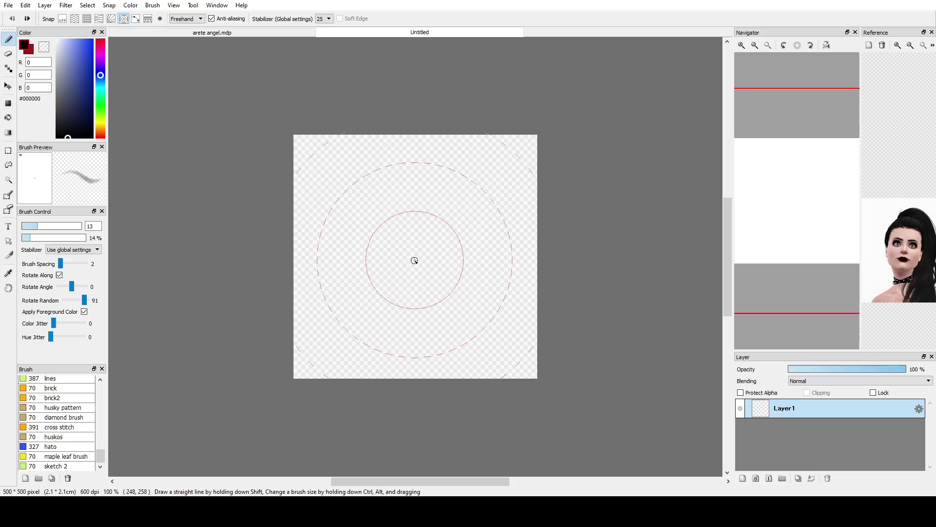
{"action": "left_click_drag", "start_coordinate": [309, 231], "coordinate": [317, 212]}
{"action": "left_click", "coordinate": [63, 19]}
{"action": "left_click", "coordinate": [124, 19]}
{"action": "mouse_move", "coordinate": [360, 176]}
{"action": "left_mouse_down"}
{"action": "mouse_move", "coordinate": [338, 299]}
{"action": "mouse_move", "coordinate": [360, 178]}
{"action": "left_mouse_up"}
{"action": "left_click", "coordinate": [63, 19]}
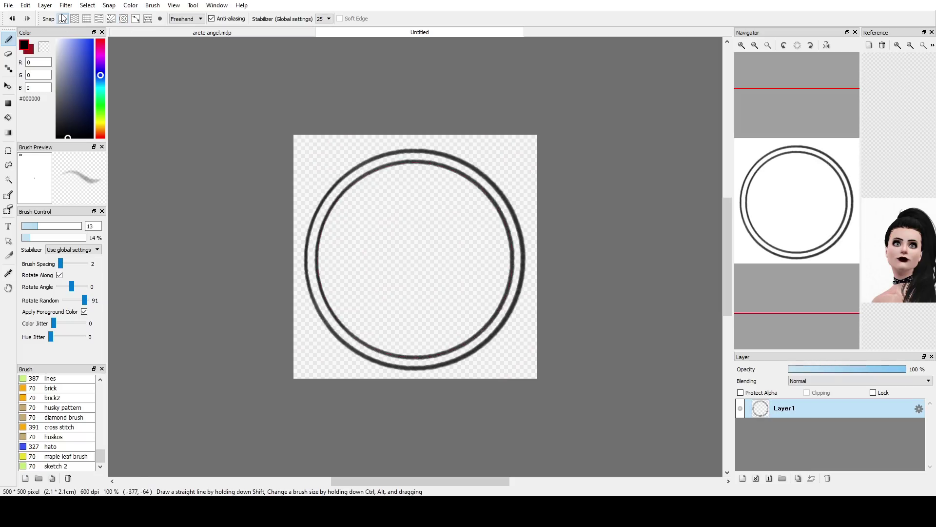
Replace the inner circle with a clearly smaller one around the same centre to make a wider ring
{"action": "key", "text": "ctrl+z"}
{"action": "left_click", "coordinate": [123, 19]}
{"action": "left_click_drag", "start_coordinate": [360, 221], "coordinate": [510, 399]}
Overlap the ring with one copy above and another below, and erase the upper copy's excess outside the main ring
{"action": "left_click", "coordinate": [8, 150]}
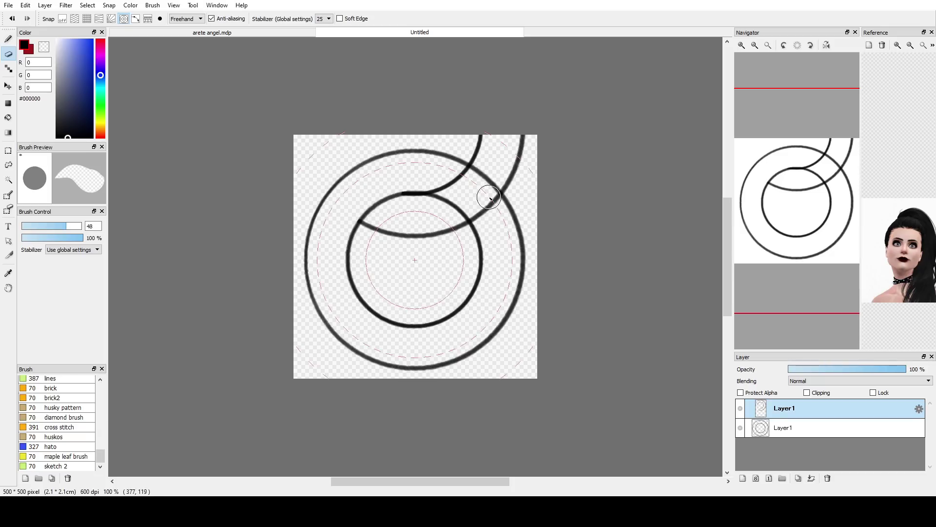
{"action": "mouse_move", "coordinate": [485, 194]}
{"action": "left_mouse_down"}
{"action": "mouse_move", "coordinate": [433, 157]}
{"action": "mouse_move", "coordinate": [526, 150]}
{"action": "left_mouse_up"}
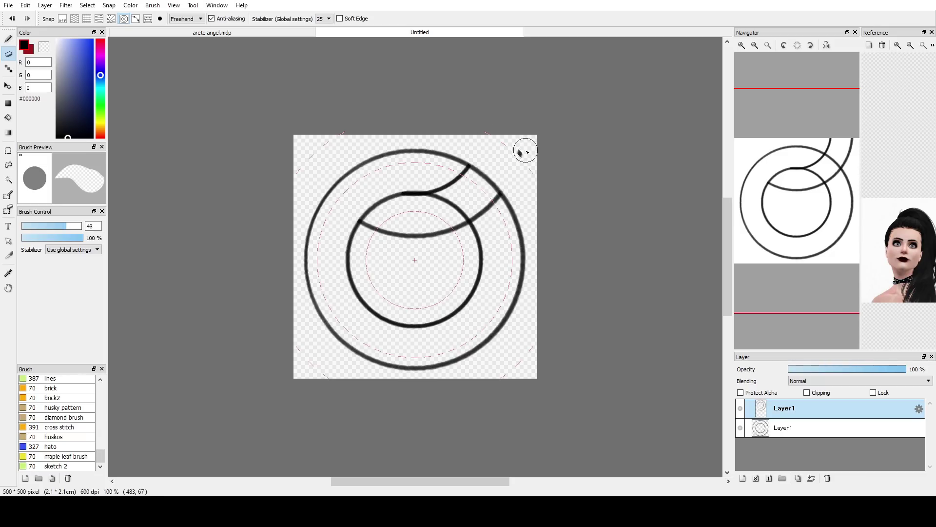
{"action": "left_click", "coordinate": [798, 478]}
{"action": "key", "text": "v"}
{"action": "left_click_drag", "start_coordinate": [495, 223], "coordinate": [498, 355]}
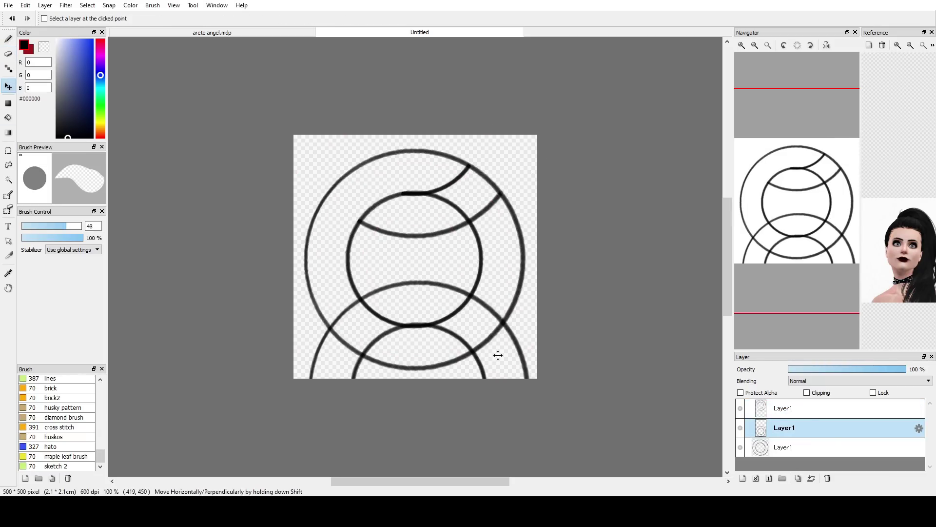
Erase the overlapping segments of the main ring and the lower ring copy so the rings interlock like chain links
{"action": "left_click", "coordinate": [809, 448]}
{"action": "key", "text": "e"}
{"action": "left_click_drag", "start_coordinate": [441, 197], "coordinate": [452, 200]}
{"action": "left_click_drag", "start_coordinate": [485, 162], "coordinate": [492, 190]}
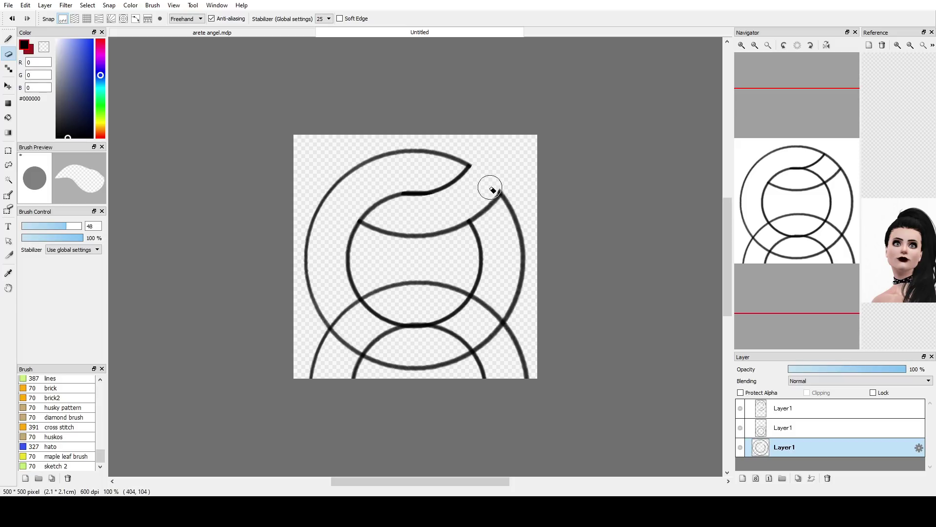
{"action": "left_click_drag", "start_coordinate": [344, 344], "coordinate": [385, 308]}
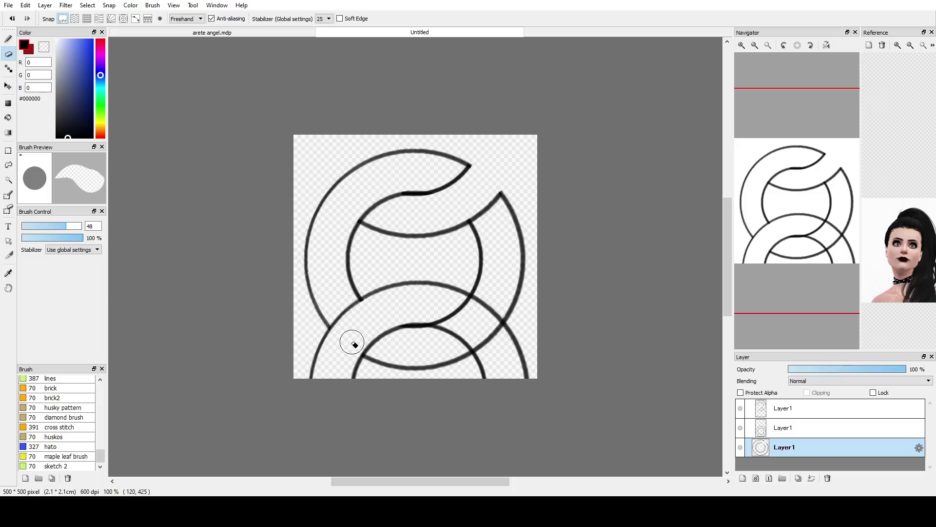
{"action": "left_click", "coordinate": [804, 428]}
{"action": "mouse_move", "coordinate": [478, 309]}
{"action": "left_mouse_down"}
{"action": "mouse_move", "coordinate": [526, 351]}
{"action": "mouse_move", "coordinate": [526, 371]}
{"action": "left_mouse_up"}
{"action": "left_click_drag", "start_coordinate": [311, 334], "coordinate": [365, 370]}
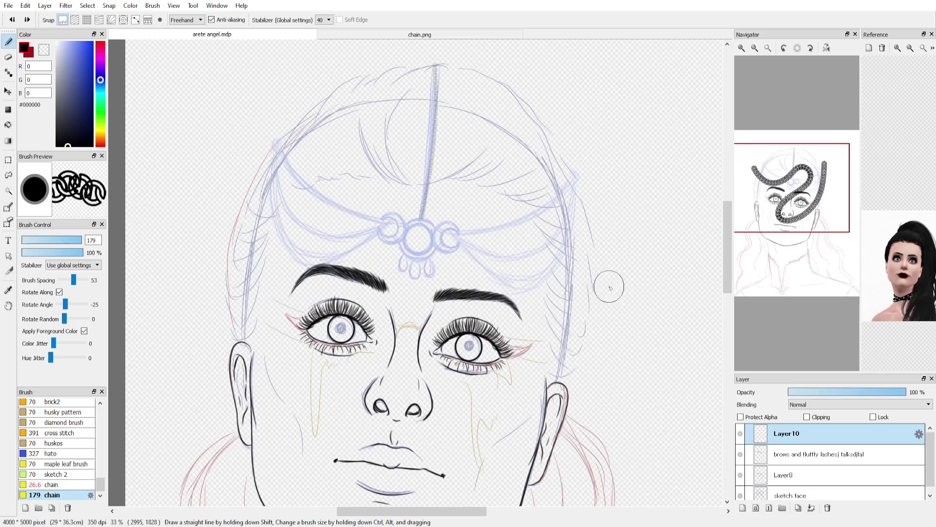
{"action": "mouse_move", "coordinate": [278, 149]}
{"action": "left_mouse_down"}
{"action": "mouse_move", "coordinate": [360, 234]}
{"action": "mouse_move", "coordinate": [346, 218]}
{"action": "mouse_move", "coordinate": [396, 218]}
{"action": "mouse_move", "coordinate": [380, 253]}
{"action": "left_mouse_up"}
{"action": "key", "text": "ctrl+z"}
{"action": "key", "text": "ctrl+z"}
{"action": "key", "text": "ctrl+z"}
Draw three draped chain strands with the chain brush at size 29.8, from the left-hand side of the head to the ornament
{"action": "key", "text": "bracketleft"}
{"action": "key", "text": "ctrl+z"}
{"action": "key", "text": "ctrl+z"}
{"action": "key", "text": "ctrl+z"}
{"action": "mouse_move", "coordinate": [274, 143]}
{"action": "left_mouse_down"}
{"action": "mouse_move", "coordinate": [276, 210]}
{"action": "mouse_move", "coordinate": [398, 212]}
{"action": "left_mouse_up"}
{"action": "key", "text": "e"}
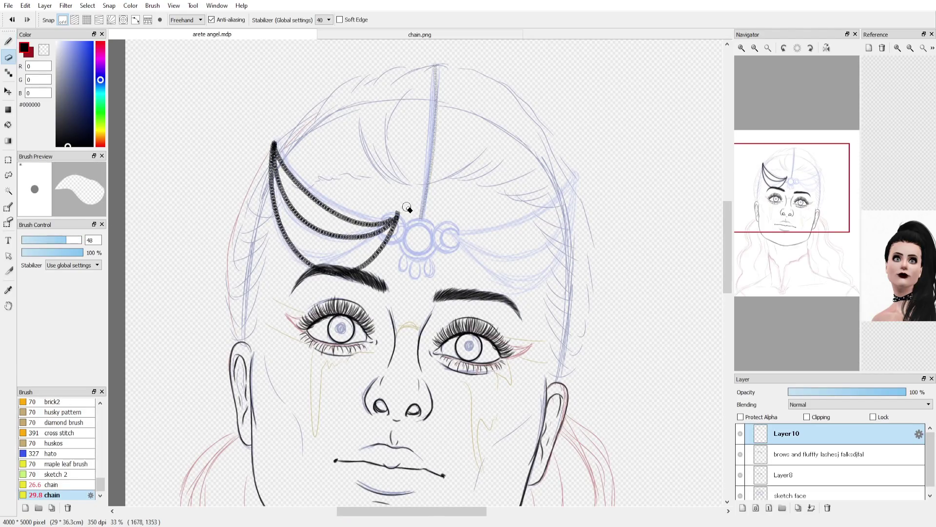
Duplicate the chain strands layer and delete the faint marks along the vertical strand from both copies
{"action": "left_click", "coordinate": [799, 508]}
{"action": "left_click", "coordinate": [9, 175]}
{"action": "left_click", "coordinate": [839, 455]}
{"action": "left_click_drag", "start_coordinate": [447, 49], "coordinate": [441, 51]}
{"action": "key", "text": "Delete"}
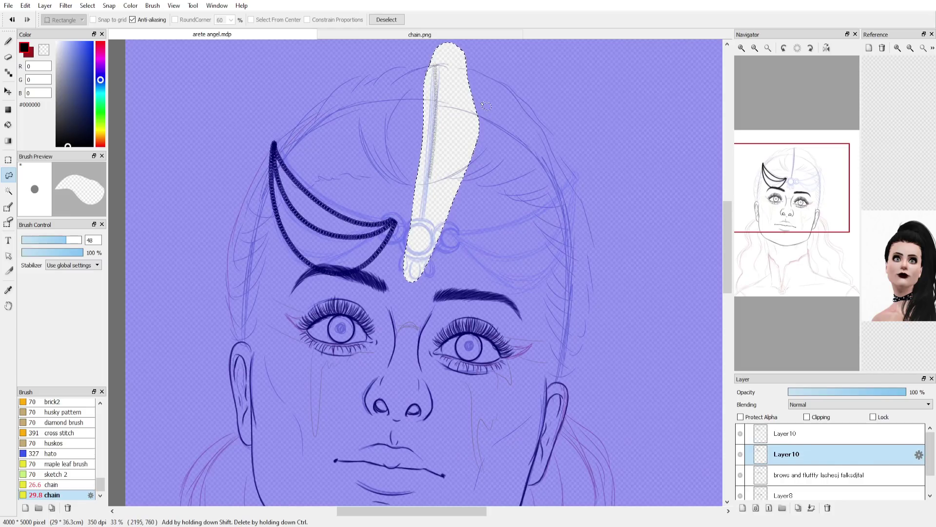
{"action": "left_click", "coordinate": [811, 429]}
{"action": "key", "text": "Delete"}
{"action": "key", "text": "ctrl+d"}
Flip the duplicated chain strands horizontally, move them to the right-hand side of the forehead and rotate them to the head's tilt
{"action": "key", "text": "ctrl+t"}
{"action": "left_click", "coordinate": [470, 510]}
{"action": "left_click_drag", "start_coordinate": [342, 212], "coordinate": [516, 221]}
{"action": "left_click_drag", "start_coordinate": [611, 233], "coordinate": [605, 257]}
{"action": "left_click", "coordinate": [682, 512]}
Draw a vertical chain from the crown down to the central ornament and merge the chain layers into one named chains
{"action": "scroll", "coordinate": [615, 296], "scroll_direction": "down", "scroll_amount": 1}
{"action": "scroll", "coordinate": [616, 297], "scroll_direction": "up", "scroll_amount": 1}
{"action": "scroll", "coordinate": [616, 297], "scroll_direction": "down", "scroll_amount": 1}
{"action": "key", "text": "b"}
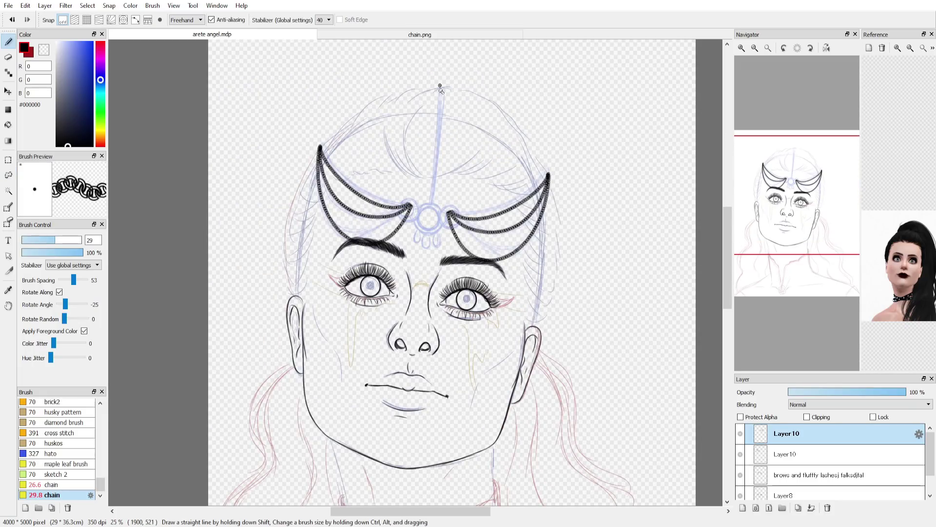
{"action": "left_click_drag", "start_coordinate": [443, 87], "coordinate": [435, 202]}
{"action": "scroll", "coordinate": [434, 202], "scroll_direction": "up", "scroll_amount": 3}
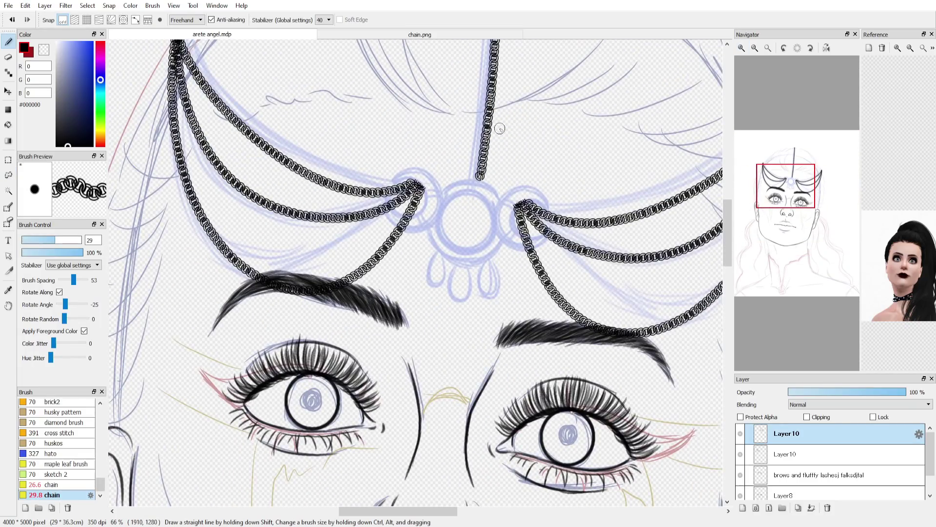
{"action": "key", "text": "ctrl+e"}
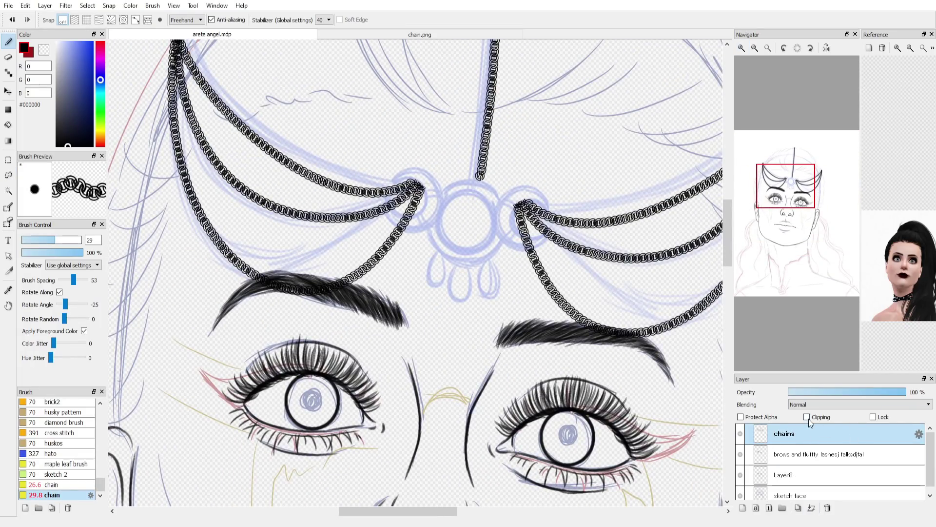
Make Layer8 the active layer and choose the pencil sketch brush at size 13
{"action": "scroll", "coordinate": [649, 268], "scroll_direction": "down", "scroll_amount": 4}
{"action": "left_click", "coordinate": [853, 473]}
{"action": "scroll", "coordinate": [77, 476], "scroll_direction": "up", "scroll_amount": 15}
{"action": "scroll", "coordinate": [77, 476], "scroll_direction": "down", "scroll_amount": 15}
{"action": "left_click", "coordinate": [73, 484]}
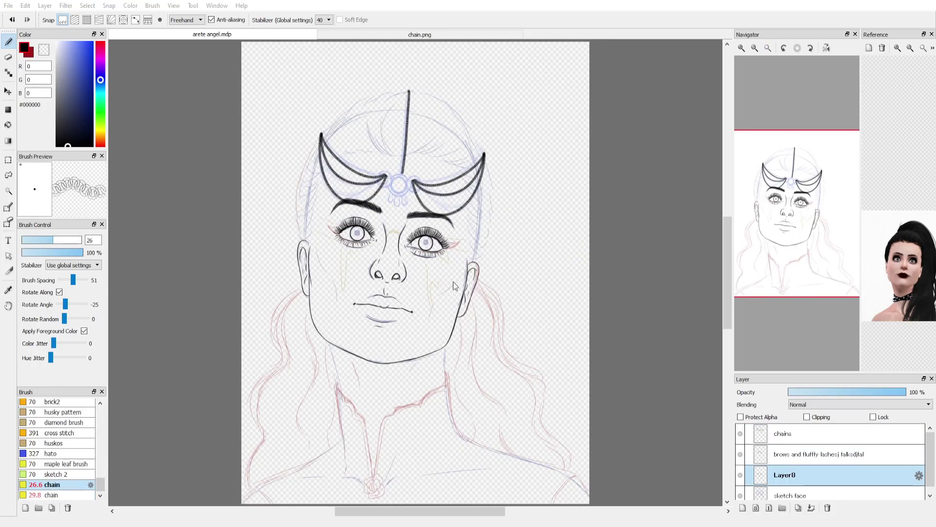
{"action": "scroll", "coordinate": [73, 453], "scroll_direction": "up", "scroll_amount": 15}
{"action": "left_click", "coordinate": [63, 424]}
{"action": "mouse_move", "coordinate": [100, 416]}
{"action": "left_mouse_down"}
{"action": "mouse_move", "coordinate": [99, 438]}
{"action": "mouse_move", "coordinate": [100, 413]}
{"action": "left_mouse_up"}
{"action": "left_click", "coordinate": [64, 451]}
{"action": "left_click", "coordinate": [66, 475]}
{"action": "left_click", "coordinate": [61, 445]}
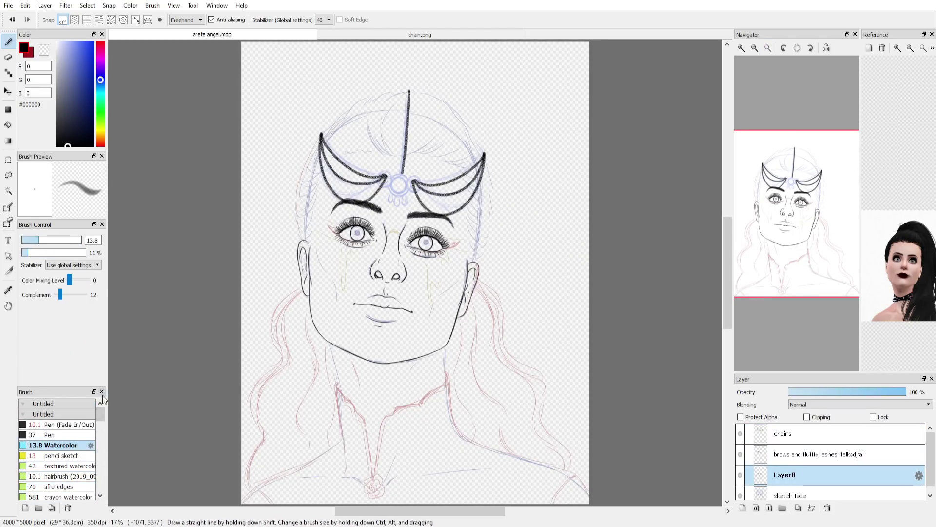
{"action": "left_click", "coordinate": [64, 455]}
Ink the central ornament on Layer8 as two concentric circles, using the concentric snap centred on its sketch
{"action": "scroll", "coordinate": [791, 203], "scroll_direction": "up", "scroll_amount": 2}
{"action": "scroll", "coordinate": [573, 186], "scroll_direction": "up", "scroll_amount": 1}
{"action": "key", "text": "ctrl+z"}
{"action": "left_click", "coordinate": [123, 20]}
{"action": "left_click", "coordinate": [160, 20]}
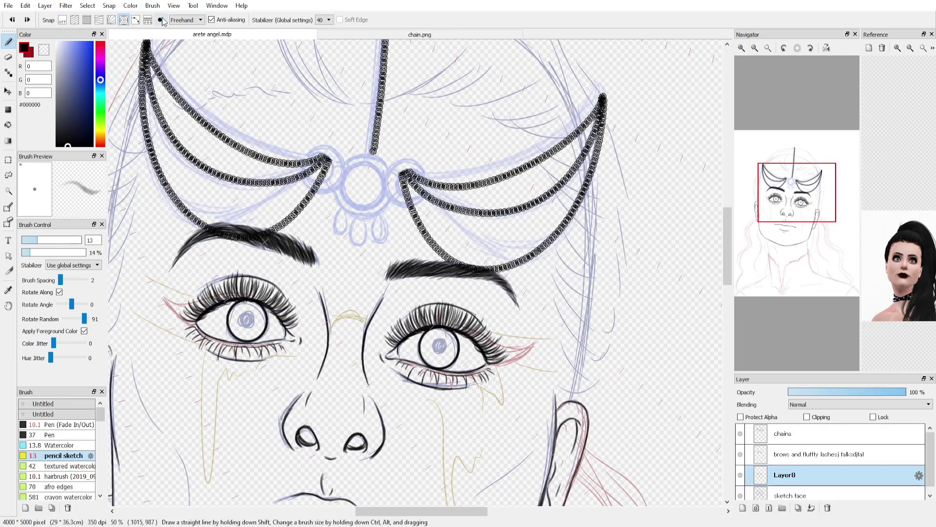
{"action": "left_click", "coordinate": [364, 187]}
{"action": "mouse_move", "coordinate": [364, 167]}
{"action": "left_mouse_down"}
{"action": "mouse_move", "coordinate": [382, 190]}
{"action": "mouse_move", "coordinate": [342, 164]}
{"action": "left_mouse_up"}
{"action": "key", "text": "ctrl+z"}
{"action": "key", "text": "ctrl+z"}
Ink the small left-hand ornament as an inner and an outer circle beside the central ring, with the concentric snap
{"action": "left_click", "coordinate": [160, 20]}
{"action": "left_click", "coordinate": [324, 170]}
{"action": "key", "text": "e"}
{"action": "left_click", "coordinate": [62, 20]}
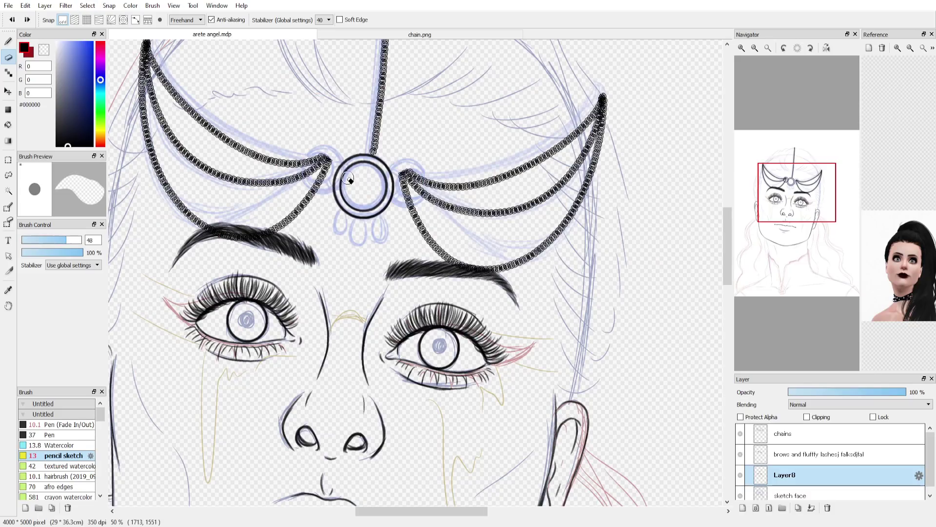
{"action": "key", "text": "b"}
{"action": "key", "text": "ctrl+z"}
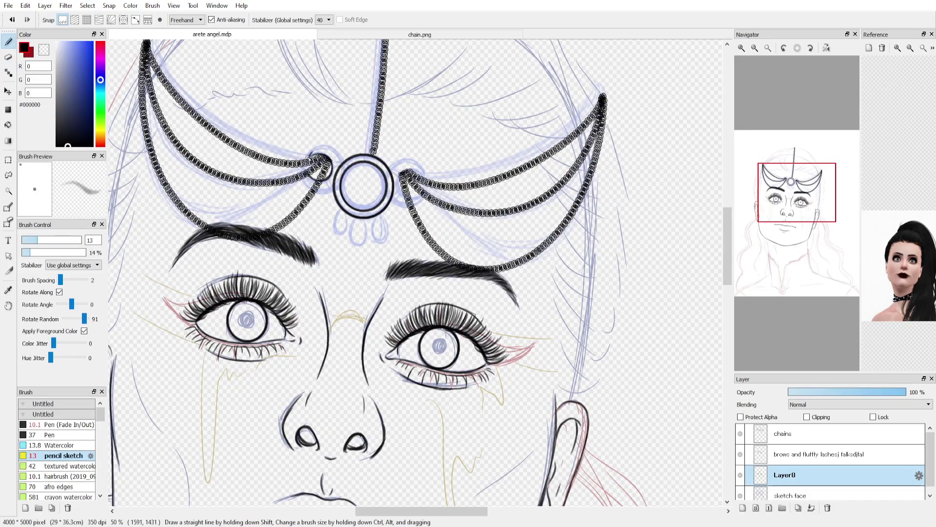
{"action": "left_click", "coordinate": [123, 20]}
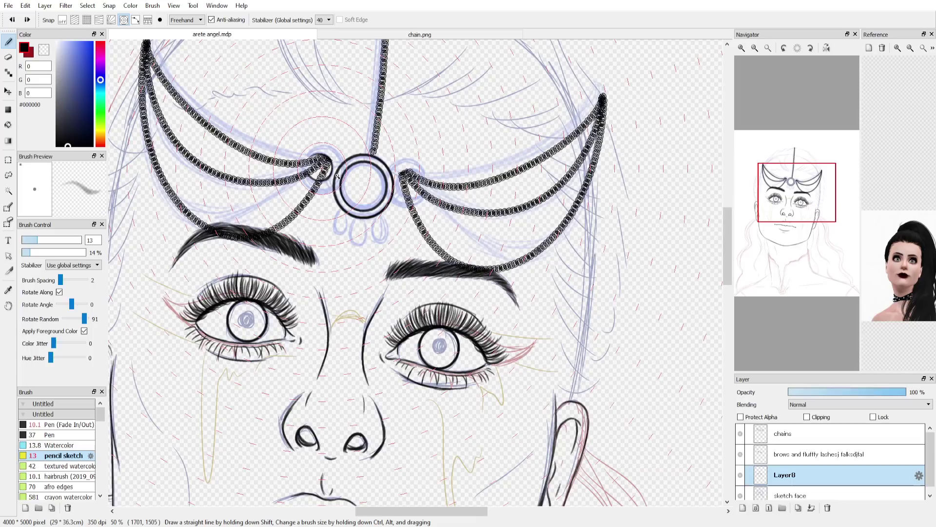
{"action": "left_click_drag", "start_coordinate": [336, 162], "coordinate": [319, 148]}
{"action": "left_click", "coordinate": [62, 20]}
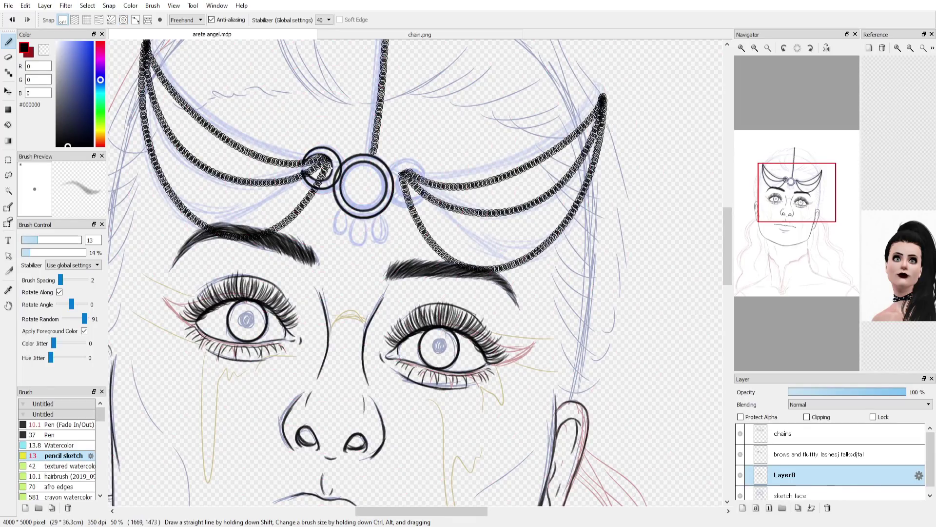
{"action": "key", "text": "e"}
Lasso and copy the small left-hand ornament, place the copy on the right-hand side of the central ring and flip it
{"action": "left_click", "coordinate": [9, 175]}
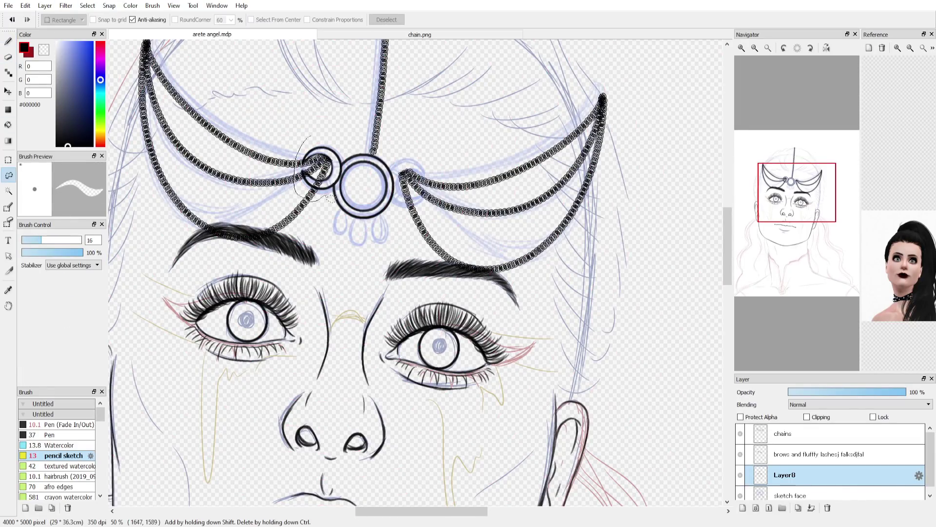
{"action": "key", "text": "ctrl+c"}
{"action": "key", "text": "ctrl+v"}
{"action": "left_click_drag", "start_coordinate": [328, 138], "coordinate": [408, 171]}
{"action": "key", "text": "ctrl+t"}
{"action": "left_click", "coordinate": [469, 509]}
{"action": "left_click", "coordinate": [674, 509]}
{"action": "key", "text": "ctrl+d"}
Erase the line overlap between the central ring and the right-hand ornament, and merge Layer11 into Layer8
{"action": "key", "text": "e"}
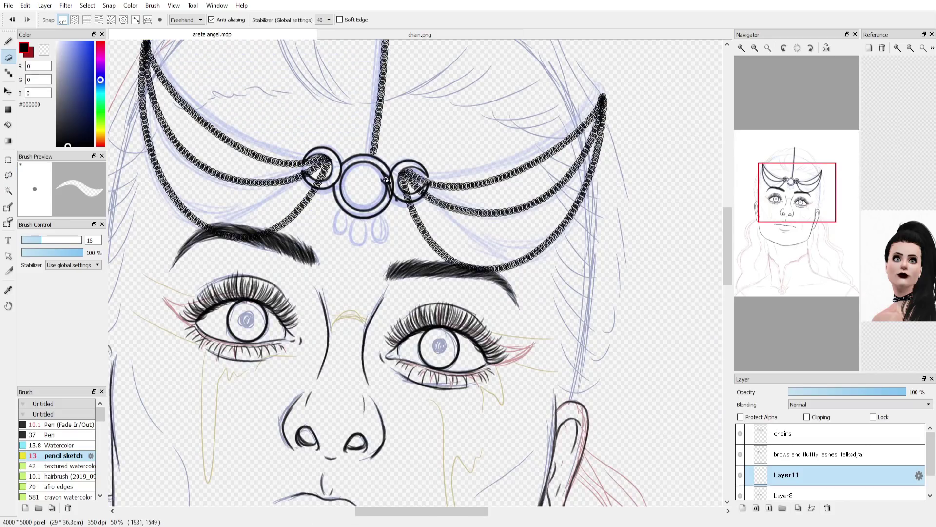
{"action": "key", "text": "ctrl+z"}
{"action": "left_click", "coordinate": [800, 494]}
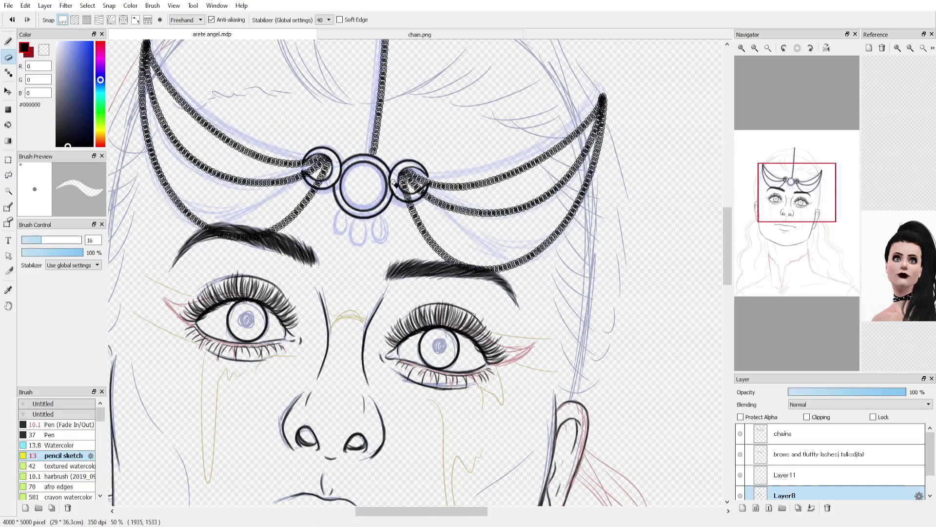
{"action": "left_click", "coordinate": [810, 475]}
{"action": "left_click", "coordinate": [811, 508]}
Erase the chain ends overlapping the right-hand ornament on the chains layer, and toggle the sketch face layer's visibility
{"action": "left_click", "coordinate": [807, 433]}
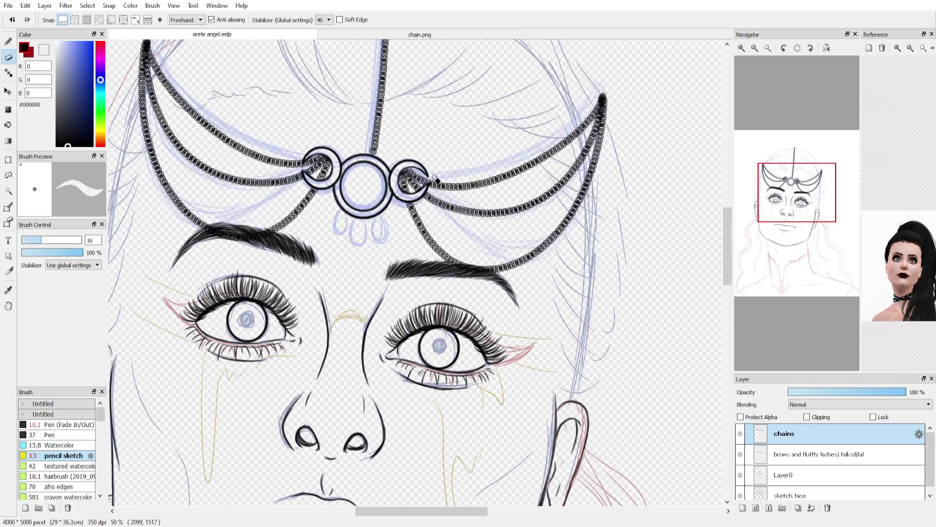
{"action": "left_click", "coordinate": [768, 48]}
{"action": "left_click", "coordinate": [740, 495]}
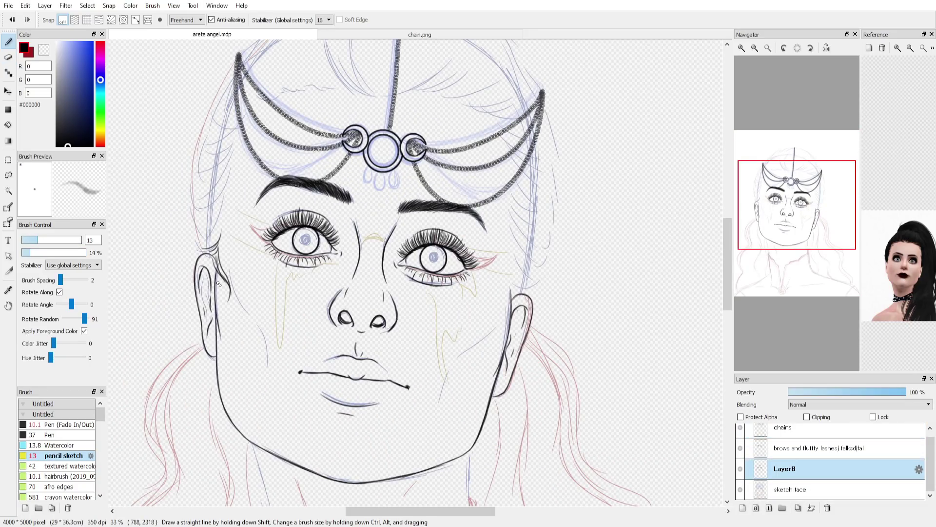
Ink short hairline strokes above the right-hand ear on Layer8
{"action": "mouse_move", "coordinate": [529, 298]}
{"action": "left_mouse_down"}
{"action": "mouse_move", "coordinate": [512, 279]}
{"action": "mouse_move", "coordinate": [513, 260]}
{"action": "left_mouse_up"}
{"action": "left_click_drag", "start_coordinate": [798, 221], "coordinate": [793, 183]}
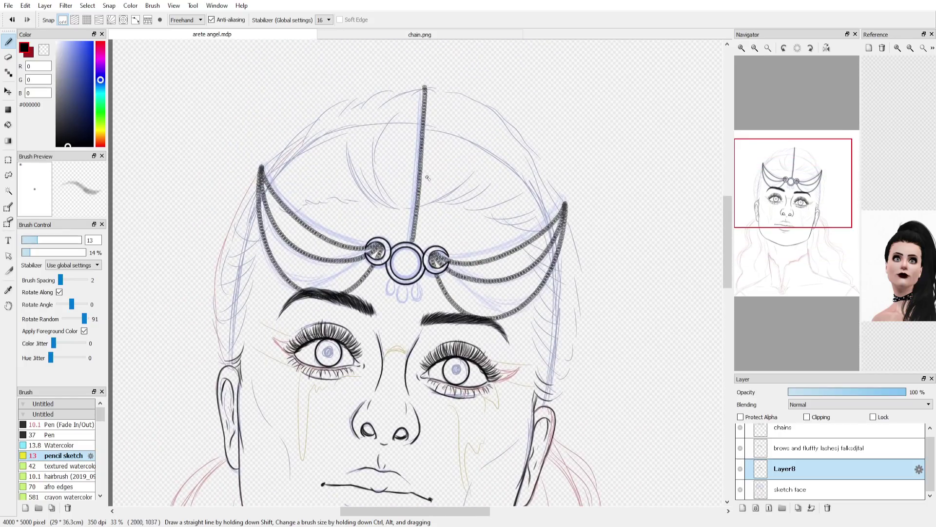
{"action": "left_click_drag", "start_coordinate": [397, 209], "coordinate": [384, 145]}
{"action": "key", "text": "ctrl+z"}
{"action": "key", "text": "ctrl+z"}
{"action": "key", "text": "ctrl+z"}
{"action": "key", "text": "ctrl+z"}
Ink curved hair strokes on Layer8 along the forehead hairline and the crown, on the left-hand side of the central chain
{"action": "mouse_move", "coordinate": [422, 211]}
{"action": "left_mouse_down"}
{"action": "mouse_move", "coordinate": [467, 182]}
{"action": "mouse_move", "coordinate": [353, 167]}
{"action": "left_mouse_up"}
{"action": "left_click_drag", "start_coordinate": [406, 209], "coordinate": [372, 159]}
{"action": "left_click_drag", "start_coordinate": [424, 87], "coordinate": [394, 171]}
{"action": "left_click_drag", "start_coordinate": [381, 134], "coordinate": [412, 94]}
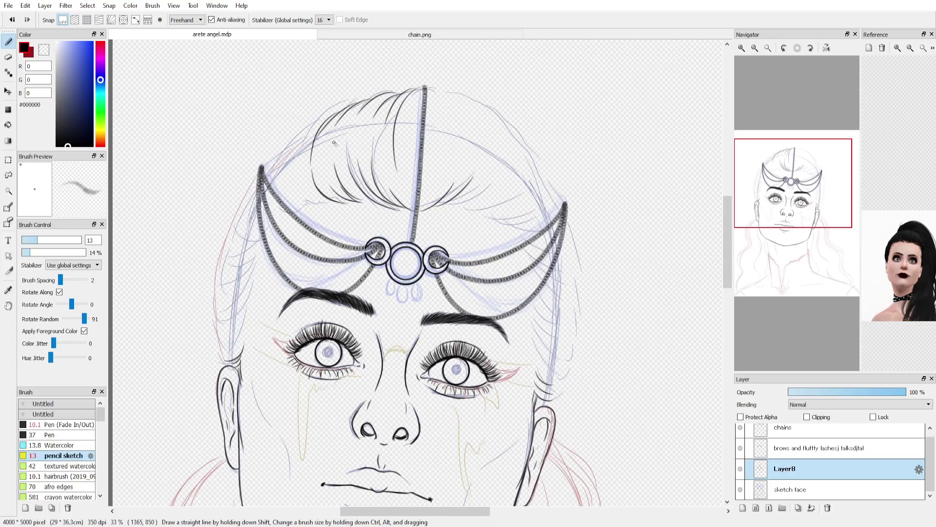
{"action": "left_click", "coordinate": [10, 56]}
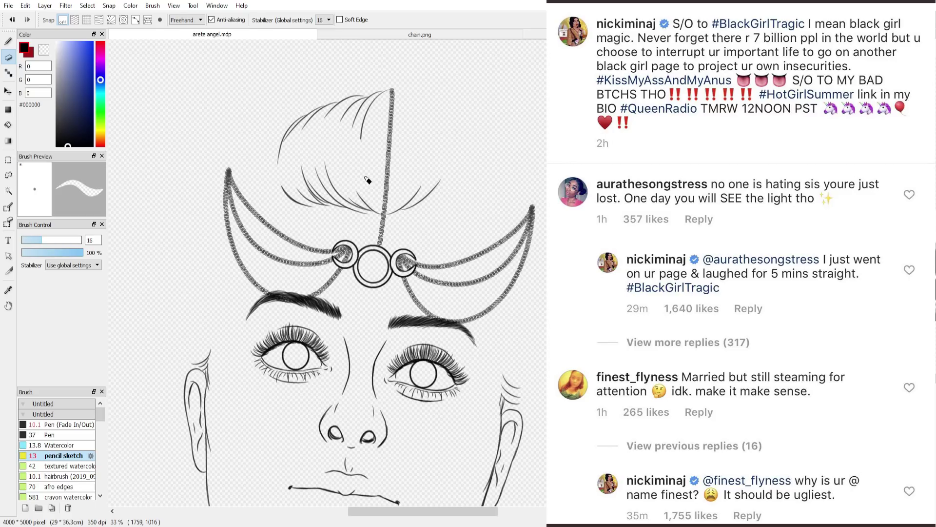
{"action": "left_click", "coordinate": [8, 40]}
{"action": "left_click_drag", "start_coordinate": [280, 136], "coordinate": [260, 174]}
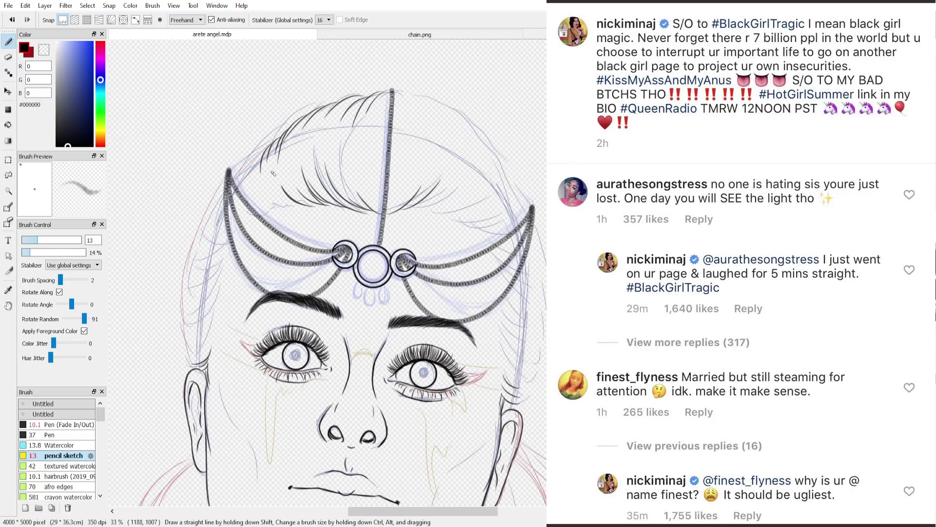
Undo the latest hair strokes on the left-hand crown, back to the ones nearest the central chain
{"action": "key", "text": "ctrl+z"}
{"action": "key", "text": "ctrl+z"}
{"action": "key", "text": "ctrl+z"}
{"action": "key", "text": "ctrl+z"}
{"action": "key", "text": "ctrl+z"}
{"action": "key", "text": "ctrl+z"}
{"action": "key", "text": "ctrl+z"}
{"action": "key", "text": "ctrl+z"}
{"action": "key", "text": "ctrl+z"}
{"action": "key", "text": "ctrl+z"}
{"action": "key", "text": "ctrl+z"}
{"action": "key", "text": "ctrl+z"}
{"action": "key", "text": "ctrl+y"}
{"action": "key", "text": "ctrl+y"}
{"action": "key", "text": "ctrl+y"}
{"action": "key", "text": "ctrl+y"}
{"action": "key", "text": "e"}
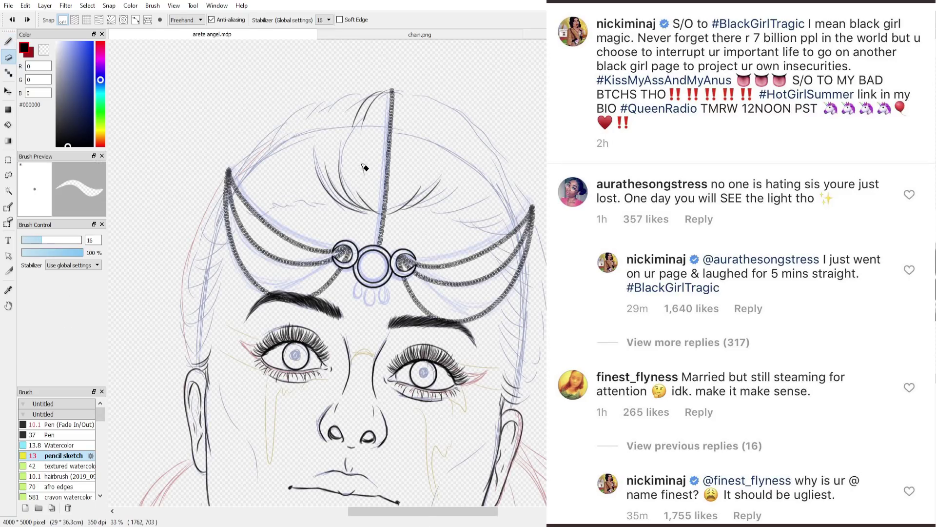
{"action": "key", "text": "b"}
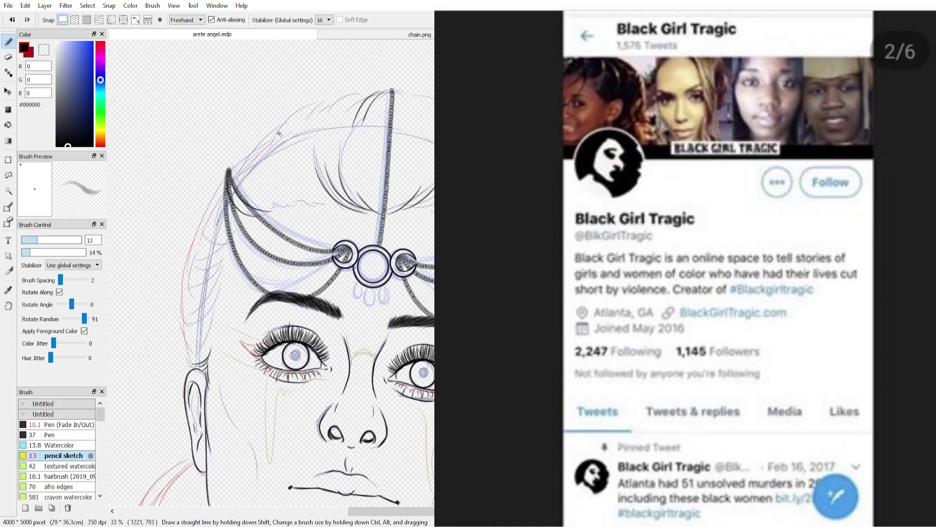
Ink long swept-back strands on the left-hand crown and short curved strands down the left temple to the ear
{"action": "left_click_drag", "start_coordinate": [306, 115], "coordinate": [289, 208]}
{"action": "left_click_drag", "start_coordinate": [332, 151], "coordinate": [302, 208]}
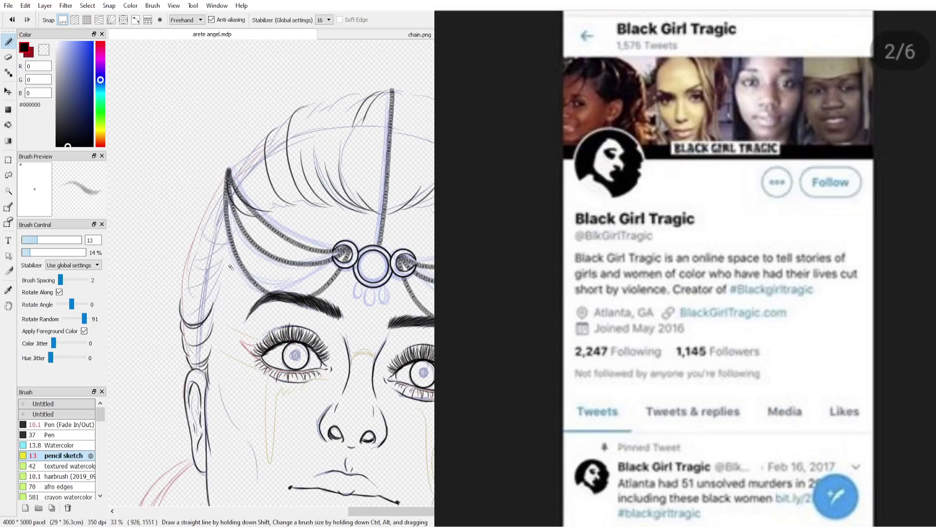
{"action": "left_click_drag", "start_coordinate": [220, 280], "coordinate": [197, 307]}
{"action": "left_click_drag", "start_coordinate": [227, 260], "coordinate": [195, 291]}
{"action": "mouse_move", "coordinate": [185, 259]}
{"action": "left_mouse_down"}
{"action": "mouse_move", "coordinate": [180, 312]}
{"action": "mouse_move", "coordinate": [204, 317]}
{"action": "left_mouse_up"}
{"action": "mouse_move", "coordinate": [196, 231]}
{"action": "left_mouse_down"}
{"action": "mouse_move", "coordinate": [189, 274]}
{"action": "mouse_move", "coordinate": [201, 266]}
{"action": "left_mouse_up"}
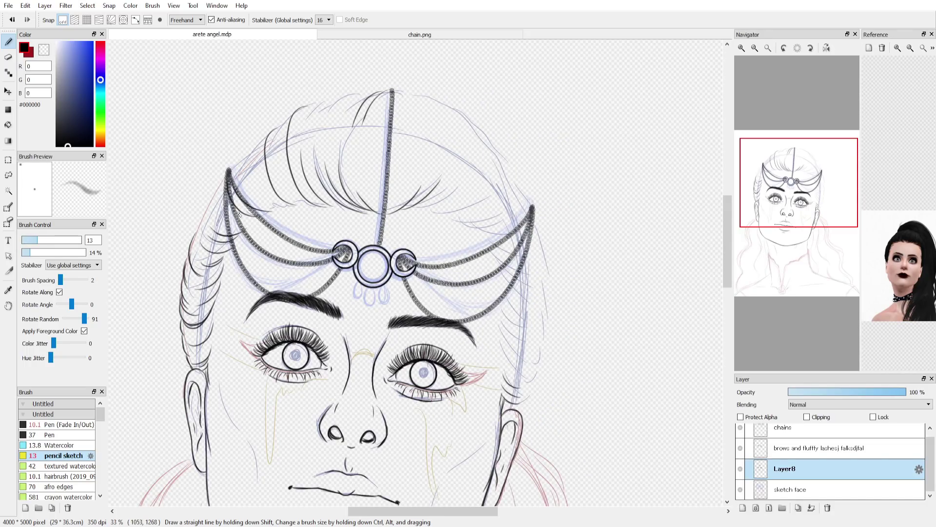
{"action": "left_click_drag", "start_coordinate": [225, 175], "coordinate": [208, 209]}
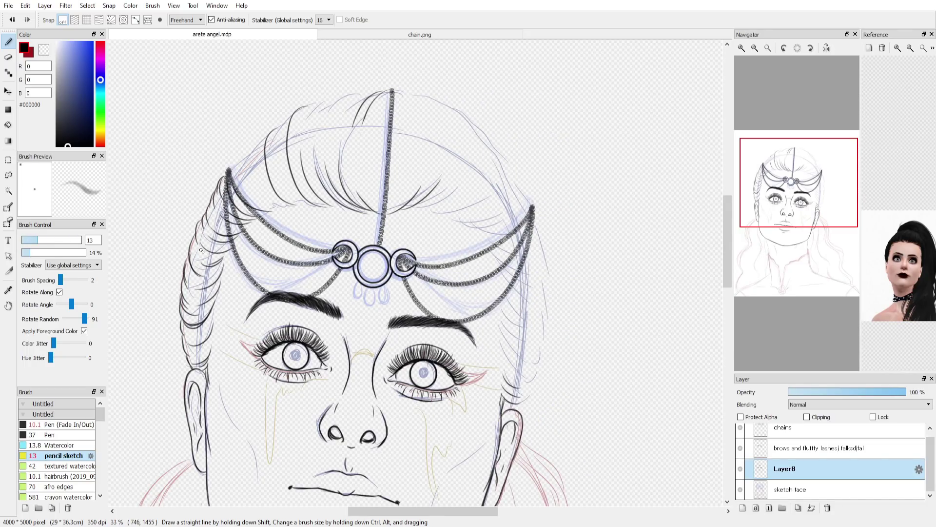
{"action": "key", "text": "ctrl+z"}
Ink more curved strands between the left-hand end of the headband chain and the crown's outline
{"action": "left_click_drag", "start_coordinate": [246, 169], "coordinate": [282, 205]}
{"action": "left_click_drag", "start_coordinate": [276, 152], "coordinate": [303, 205]}
{"action": "left_click_drag", "start_coordinate": [267, 137], "coordinate": [252, 164]}
{"action": "left_click_drag", "start_coordinate": [253, 149], "coordinate": [231, 177]}
{"action": "key", "text": "ctrl+z"}
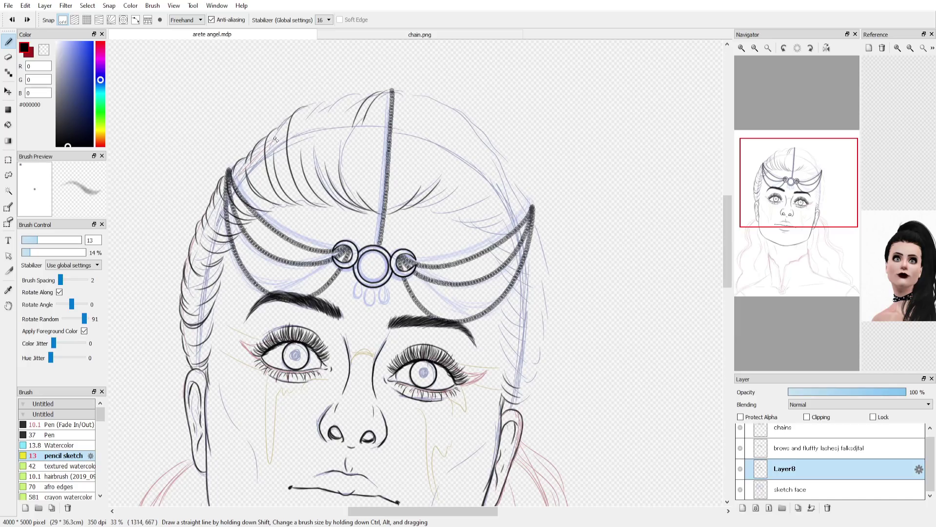
{"action": "left_click_drag", "start_coordinate": [276, 139], "coordinate": [289, 119]}
Toggle the chains layer's visibility off and on, and rename Layer8 as "line art"
{"action": "left_click", "coordinate": [740, 428]}
{"action": "left_click", "coordinate": [741, 429]}
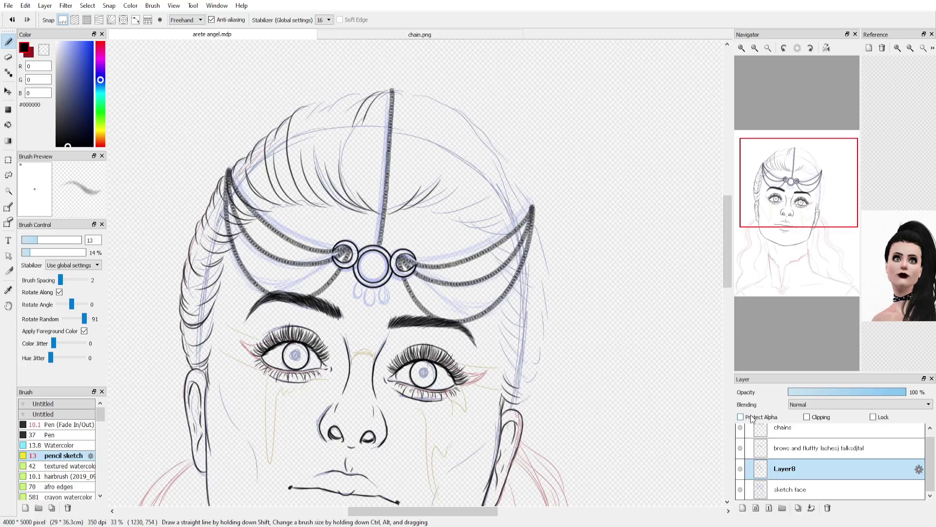
{"action": "double_click", "coordinate": [785, 468]}
{"action": "type", "text": "line art"}
{"action": "key", "text": "Return"}
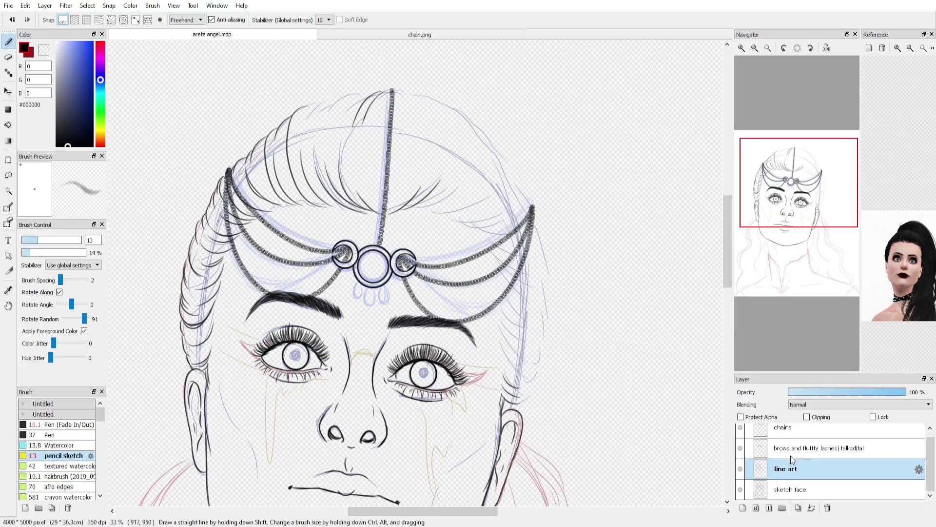
Fill in the left-hand crown beside the parting with long curved hair strands, undoing the poor strokes
{"action": "left_click_drag", "start_coordinate": [372, 128], "coordinate": [385, 195]}
{"action": "left_click_drag", "start_coordinate": [369, 95], "coordinate": [337, 126]}
{"action": "mouse_move", "coordinate": [352, 96]}
{"action": "left_mouse_down"}
{"action": "mouse_move", "coordinate": [324, 120]}
{"action": "mouse_move", "coordinate": [346, 125]}
{"action": "mouse_move", "coordinate": [313, 142]}
{"action": "left_mouse_up"}
{"action": "key", "text": "ctrl+z"}
{"action": "left_click_drag", "start_coordinate": [333, 101], "coordinate": [298, 142]}
{"action": "key", "text": "ctrl+z"}
Ink the hairline strokes from the parting across the right-hand forehead and down the temple to the ear
{"action": "left_click_drag", "start_coordinate": [800, 211], "coordinate": [799, 184]}
{"action": "left_click_drag", "start_coordinate": [408, 200], "coordinate": [454, 185]}
{"action": "key", "text": "ctrl+z"}
{"action": "mouse_move", "coordinate": [426, 203]}
{"action": "left_mouse_down"}
{"action": "mouse_move", "coordinate": [466, 191]}
{"action": "mouse_move", "coordinate": [481, 202]}
{"action": "left_mouse_up"}
{"action": "mouse_move", "coordinate": [456, 213]}
{"action": "left_mouse_down"}
{"action": "mouse_move", "coordinate": [503, 226]}
{"action": "mouse_move", "coordinate": [502, 377]}
{"action": "left_mouse_up"}
Check the line art with the sketch face layer hidden and the view flipped horizontally, and restore both
{"action": "left_click", "coordinate": [741, 489]}
{"action": "left_click_drag", "start_coordinate": [822, 208], "coordinate": [806, 192]}
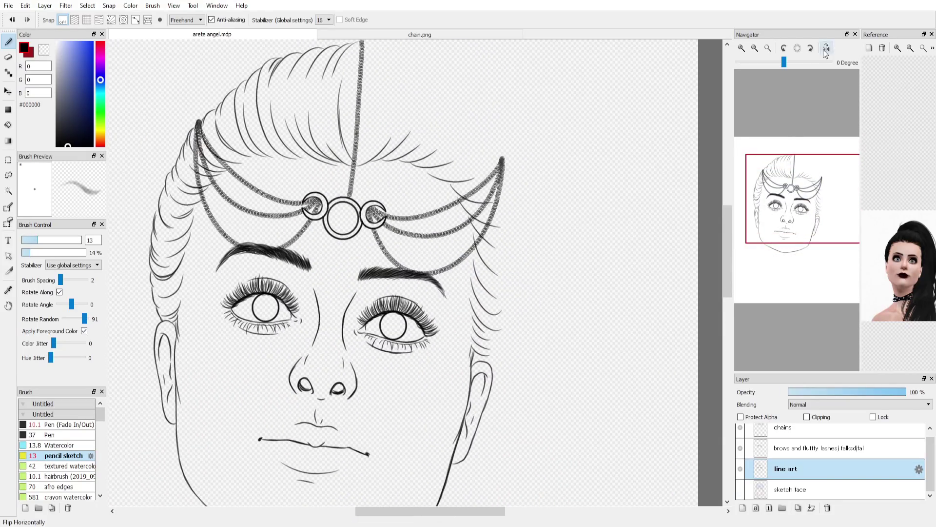
{"action": "left_click", "coordinate": [827, 48]}
{"action": "left_click", "coordinate": [9, 57]}
{"action": "key", "text": "b"}
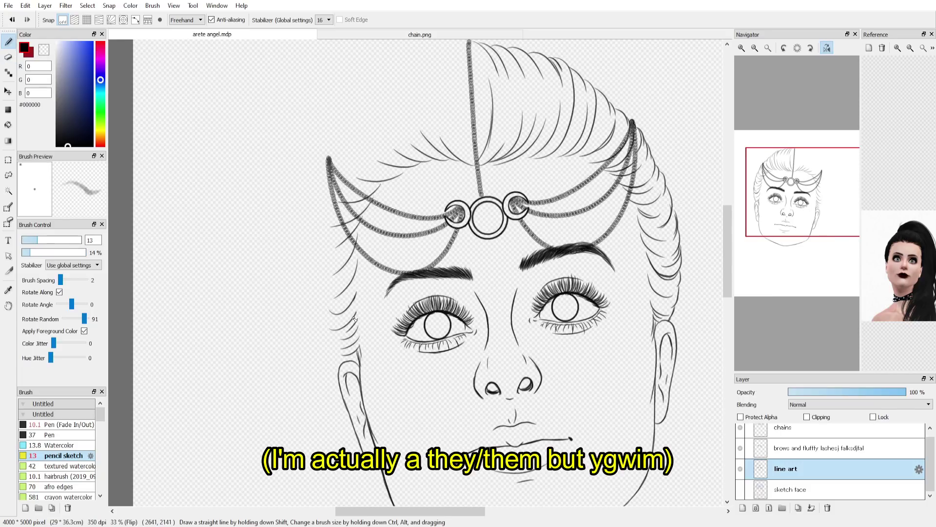
{"action": "key", "text": "h"}
{"action": "left_click", "coordinate": [741, 489]}
Ink long curved strands over the right-hand crown, from the parting towards the end of the headband chain
{"action": "left_click_drag", "start_coordinate": [805, 192], "coordinate": [783, 178]}
{"action": "mouse_move", "coordinate": [479, 111]}
{"action": "left_mouse_down"}
{"action": "mouse_move", "coordinate": [496, 153]}
{"action": "mouse_move", "coordinate": [513, 149]}
{"action": "left_mouse_up"}
{"action": "left_click_drag", "start_coordinate": [500, 117], "coordinate": [567, 187]}
{"action": "left_click_drag", "start_coordinate": [564, 153], "coordinate": [578, 198]}
{"action": "key", "text": "ctrl+z"}
{"action": "left_click_drag", "start_coordinate": [563, 153], "coordinate": [593, 217]}
{"action": "mouse_move", "coordinate": [591, 192]}
{"action": "left_mouse_down"}
{"action": "mouse_move", "coordinate": [611, 212]}
{"action": "mouse_move", "coordinate": [600, 154]}
{"action": "mouse_move", "coordinate": [610, 233]}
{"action": "left_mouse_up"}
Ink short curved strands down the right-hand side of the head, from the chain's end to the ear
{"action": "left_click_drag", "start_coordinate": [810, 212], "coordinate": [805, 200]}
{"action": "left_click_drag", "start_coordinate": [491, 326], "coordinate": [506, 300]}
{"action": "mouse_move", "coordinate": [517, 247]}
{"action": "left_mouse_down"}
{"action": "mouse_move", "coordinate": [511, 281]}
{"action": "mouse_move", "coordinate": [501, 266]}
{"action": "mouse_move", "coordinate": [511, 280]}
{"action": "left_mouse_up"}
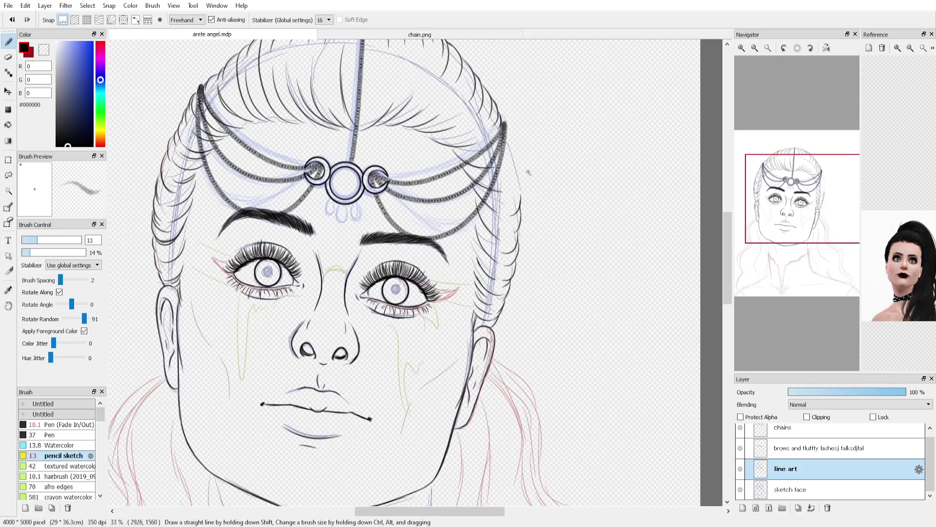
{"action": "left_click_drag", "start_coordinate": [511, 151], "coordinate": [521, 200]}
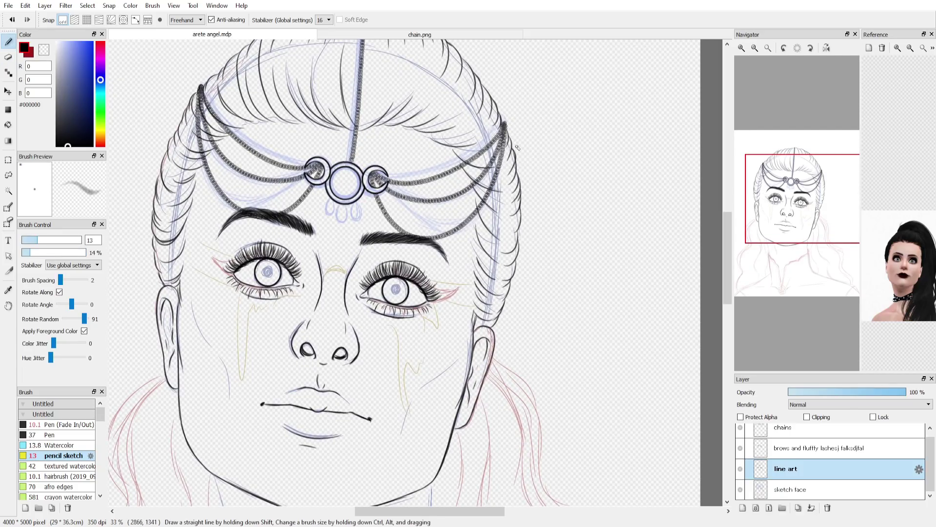
Ink the petals of the rose brooch at the base of the collar
{"action": "left_click_drag", "start_coordinate": [791, 227], "coordinate": [792, 219]}
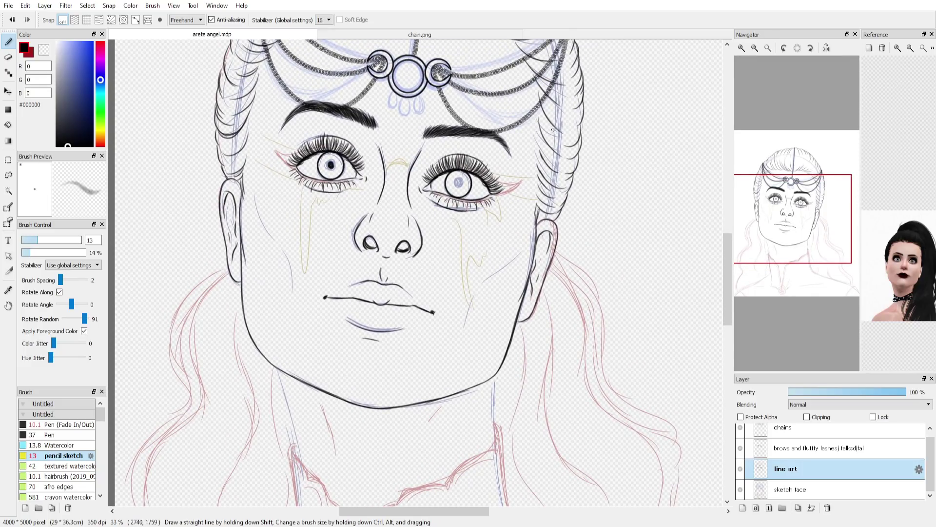
{"action": "left_click_drag", "start_coordinate": [799, 255], "coordinate": [794, 271]}
{"action": "mouse_move", "coordinate": [350, 362]}
{"action": "left_mouse_down"}
{"action": "mouse_move", "coordinate": [348, 373]}
{"action": "mouse_move", "coordinate": [363, 375]}
{"action": "left_mouse_up"}
{"action": "left_click_drag", "start_coordinate": [363, 373], "coordinate": [356, 361]}
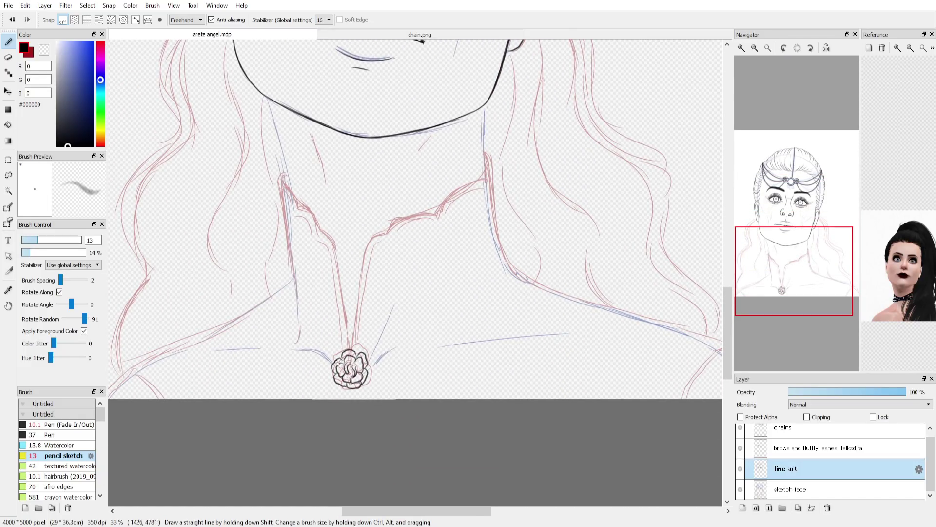
Ink the right-hand scalloped collar edge and neck line, and check the drawing in a horizontally flipped view
{"action": "mouse_move", "coordinate": [352, 341]}
{"action": "left_mouse_down"}
{"action": "mouse_move", "coordinate": [366, 252]}
{"action": "mouse_move", "coordinate": [416, 245]}
{"action": "mouse_move", "coordinate": [487, 152]}
{"action": "left_mouse_up"}
{"action": "left_click_drag", "start_coordinate": [485, 105], "coordinate": [483, 179]}
{"action": "left_click_drag", "start_coordinate": [817, 273], "coordinate": [799, 264]}
{"action": "left_click", "coordinate": [827, 48]}
{"action": "left_click", "coordinate": [827, 49]}
{"action": "left_click", "coordinate": [768, 49]}
{"action": "left_click", "coordinate": [828, 50]}
{"action": "left_click", "coordinate": [827, 50]}
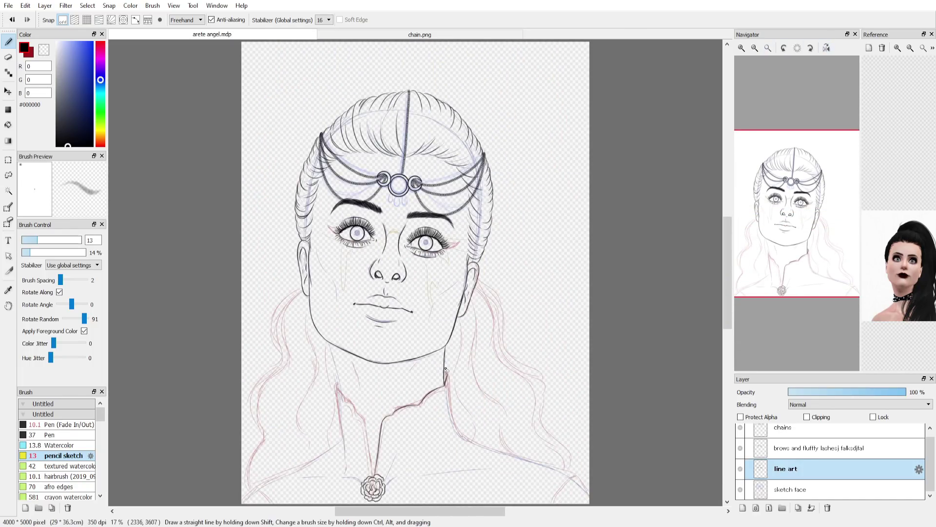
Ink the left-hand neck line and the left-hand side and scalloped edge of the collar down to the rose
{"action": "left_click", "coordinate": [741, 48]}
{"action": "left_click", "coordinate": [741, 49]}
{"action": "left_click_drag", "start_coordinate": [793, 290], "coordinate": [788, 266]}
{"action": "mouse_move", "coordinate": [322, 233]}
{"action": "left_mouse_down"}
{"action": "mouse_move", "coordinate": [315, 242]}
{"action": "mouse_move", "coordinate": [334, 400]}
{"action": "left_mouse_up"}
{"action": "key", "text": "ctrl+z"}
{"action": "mouse_move", "coordinate": [322, 232]}
{"action": "left_mouse_down"}
{"action": "mouse_move", "coordinate": [314, 238]}
{"action": "mouse_move", "coordinate": [334, 400]}
{"action": "left_mouse_up"}
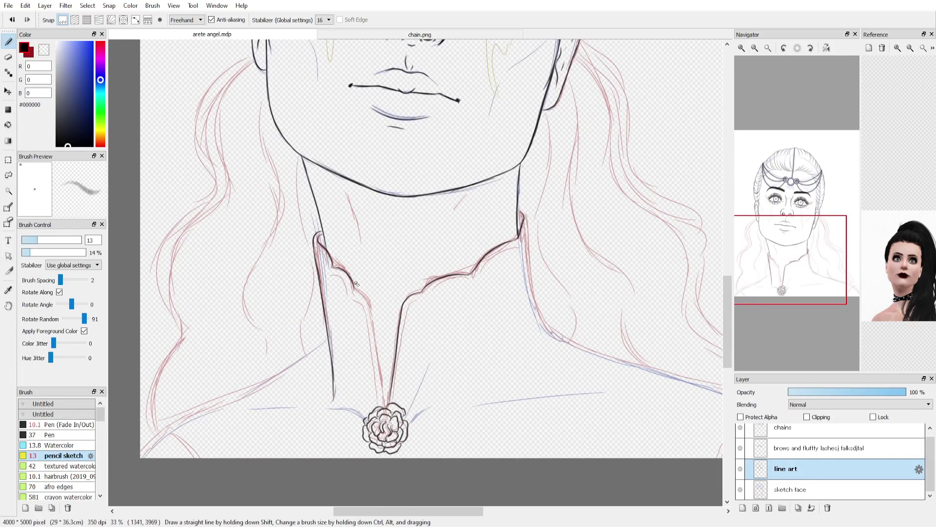
{"action": "left_click_drag", "start_coordinate": [354, 288], "coordinate": [373, 328]}
{"action": "left_click_drag", "start_coordinate": [371, 317], "coordinate": [384, 407]}
{"action": "key", "text": "ctrl+z"}
Ink the curved sleeve seam lines at both shoulders near the canvas's lower edge
{"action": "mouse_move", "coordinate": [166, 429]}
{"action": "left_mouse_down"}
{"action": "mouse_move", "coordinate": [196, 456]}
{"action": "mouse_move", "coordinate": [187, 449]}
{"action": "left_mouse_up"}
{"action": "key", "text": "ctrl+z"}
{"action": "left_click", "coordinate": [839, 300]}
{"action": "left_click_drag", "start_coordinate": [495, 232], "coordinate": [448, 283]}
{"action": "mouse_move", "coordinate": [496, 232]}
{"action": "left_mouse_down"}
{"action": "mouse_move", "coordinate": [452, 283]}
{"action": "mouse_move", "coordinate": [497, 231]}
{"action": "left_mouse_up"}
{"action": "key", "text": "ctrl+z"}
{"action": "left_click", "coordinate": [768, 51]}
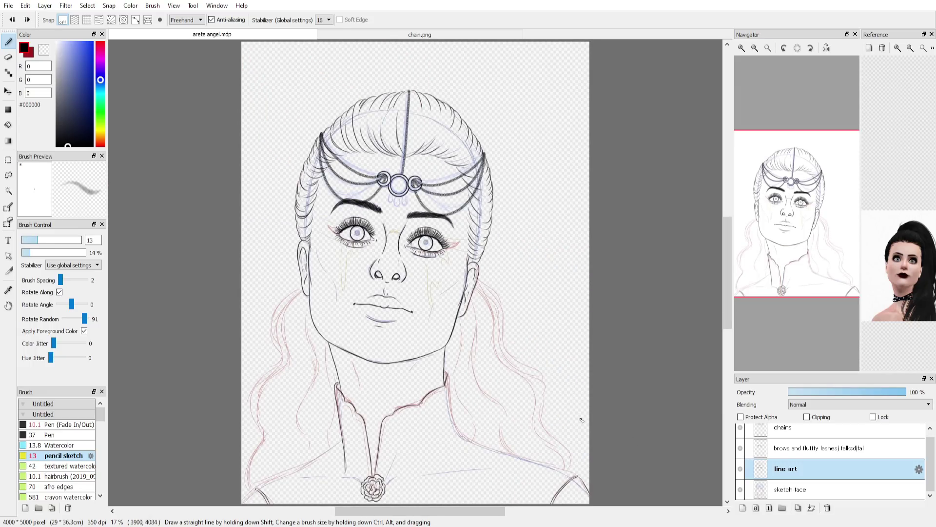
{"action": "left_click", "coordinate": [741, 489]}
{"action": "left_click", "coordinate": [8, 125]}
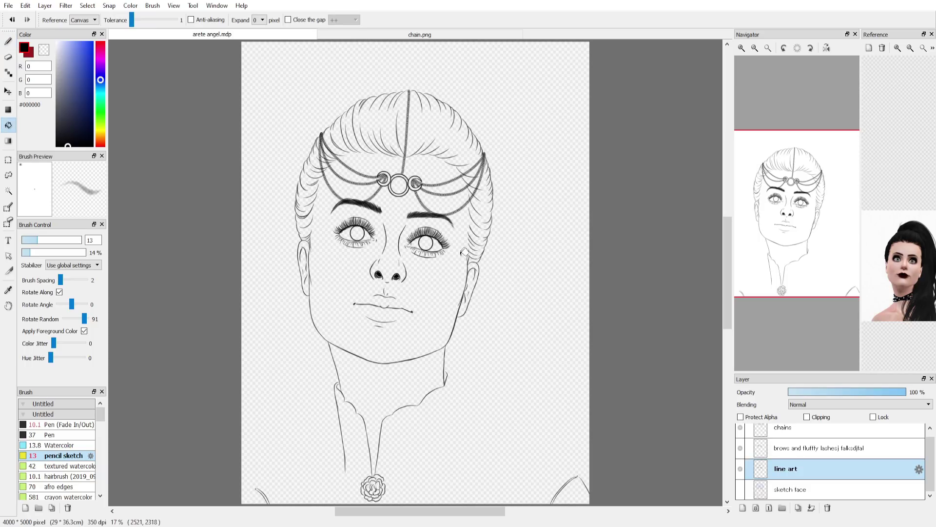
{"action": "left_click", "coordinate": [9, 42]}
{"action": "left_click", "coordinate": [740, 489]}
Ink the crease lines on the neck and the right-hand side of the collar running out into the shoulder line
{"action": "left_click_drag", "start_coordinate": [352, 361], "coordinate": [368, 395]}
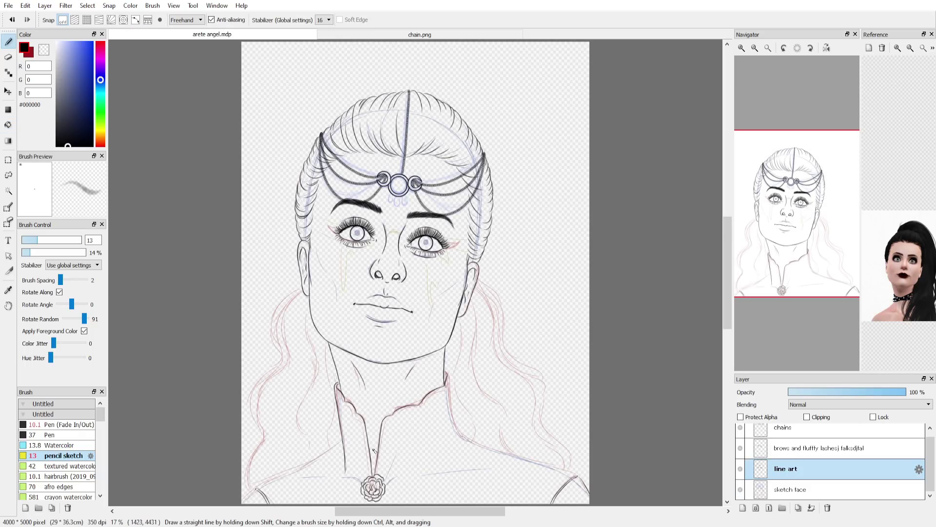
{"action": "mouse_move", "coordinate": [452, 399]}
{"action": "left_mouse_down"}
{"action": "mouse_move", "coordinate": [471, 443]}
{"action": "mouse_move", "coordinate": [563, 472]}
{"action": "left_mouse_up"}
Ink the left-hand shoulder line from the collar out to the sleeve seam, redoing its outer end
{"action": "key", "text": "e"}
{"action": "scroll", "coordinate": [268, 504], "scroll_direction": "up", "scroll_amount": 3}
{"action": "left_click_drag", "start_coordinate": [268, 503], "coordinate": [221, 385]}
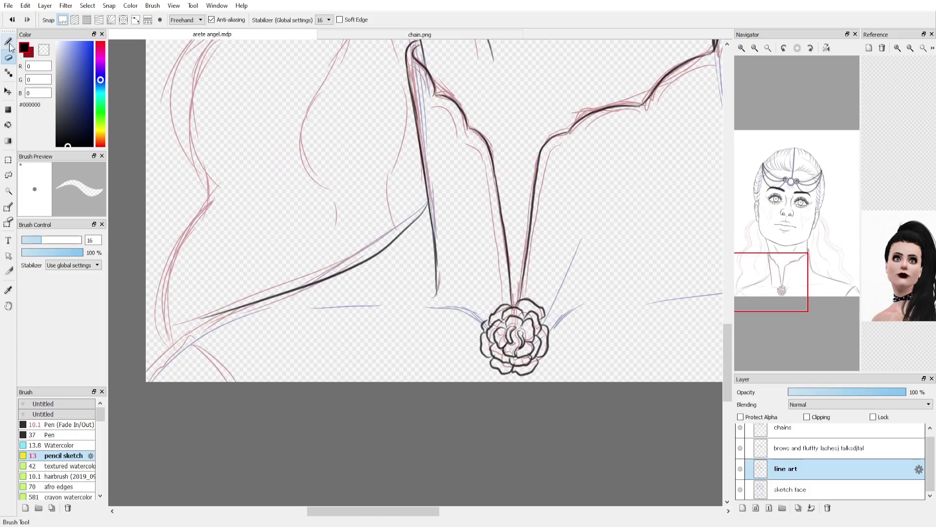
{"action": "left_click", "coordinate": [8, 42]}
{"action": "key", "text": "ctrl+z"}
{"action": "left_click_drag", "start_coordinate": [235, 310], "coordinate": [186, 322]}
{"action": "mouse_move", "coordinate": [185, 328]}
{"action": "left_mouse_down"}
{"action": "mouse_move", "coordinate": [234, 380]}
{"action": "mouse_move", "coordinate": [175, 331]}
{"action": "mouse_move", "coordinate": [146, 369]}
{"action": "left_mouse_up"}
{"action": "key", "text": "ctrl+z"}
Hide the sketch face layer and ink a parallel inner border along both scalloped collar edges down to the rose
{"action": "mouse_move", "coordinate": [830, 293]}
{"action": "left_mouse_down"}
{"action": "mouse_move", "coordinate": [840, 295]}
{"action": "mouse_move", "coordinate": [781, 286]}
{"action": "left_mouse_up"}
{"action": "left_click", "coordinate": [740, 489]}
{"action": "key", "text": "ctrl+z"}
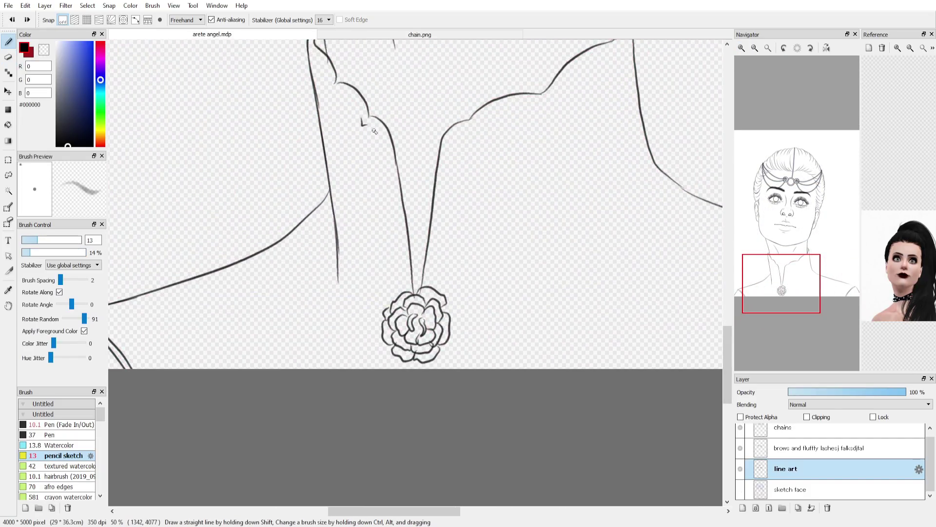
{"action": "left_click_drag", "start_coordinate": [377, 134], "coordinate": [404, 295]}
{"action": "left_click_drag", "start_coordinate": [782, 283], "coordinate": [772, 269]}
{"action": "left_click_drag", "start_coordinate": [418, 201], "coordinate": [446, 235]}
{"action": "left_click_drag", "start_coordinate": [393, 164], "coordinate": [412, 199]}
{"action": "left_click_drag", "start_coordinate": [533, 259], "coordinate": [515, 394]}
{"action": "mouse_move", "coordinate": [562, 234]}
{"action": "left_mouse_down"}
{"action": "mouse_move", "coordinate": [622, 215]}
{"action": "mouse_move", "coordinate": [698, 163]}
{"action": "mouse_move", "coordinate": [718, 130]}
{"action": "left_mouse_up"}
{"action": "key", "text": "ctrl+z"}
Clean up the outer end of the right-hand shoulder line near the sleeve seam with the Eraser
{"action": "left_click_drag", "start_coordinate": [836, 289], "coordinate": [841, 291]}
{"action": "left_click_drag", "start_coordinate": [459, 266], "coordinate": [516, 284]}
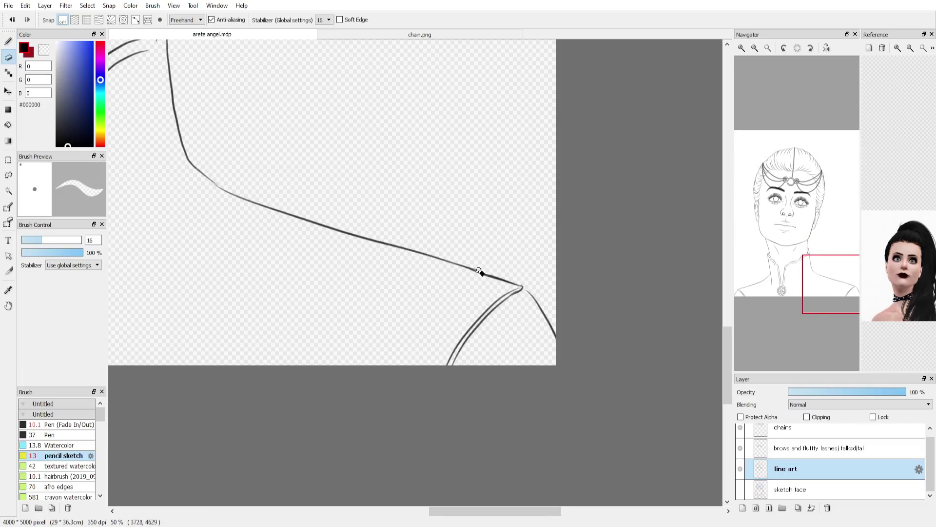
{"action": "scroll", "coordinate": [488, 275], "scroll_direction": "down", "scroll_amount": 3}
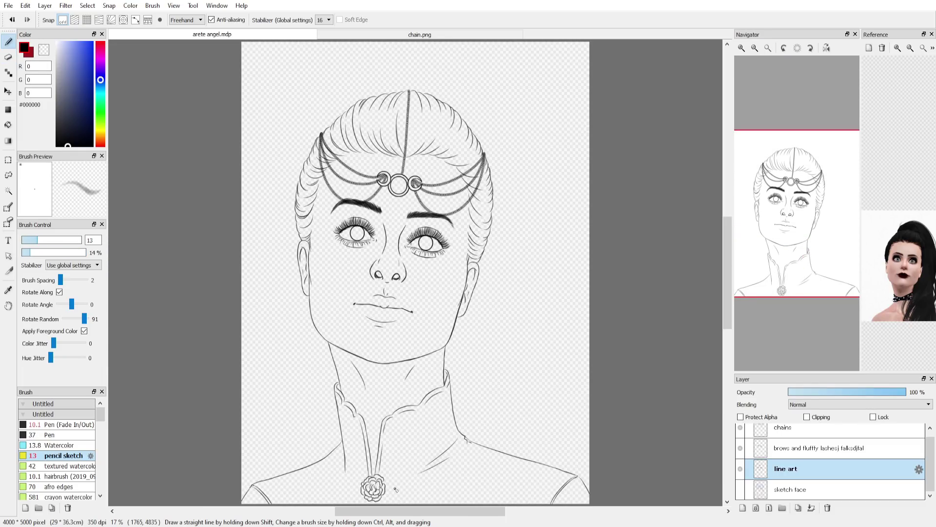
Show the sketch face layer and ink the inner hair strands falling beside the neck on both sides
{"action": "left_click", "coordinate": [740, 489]}
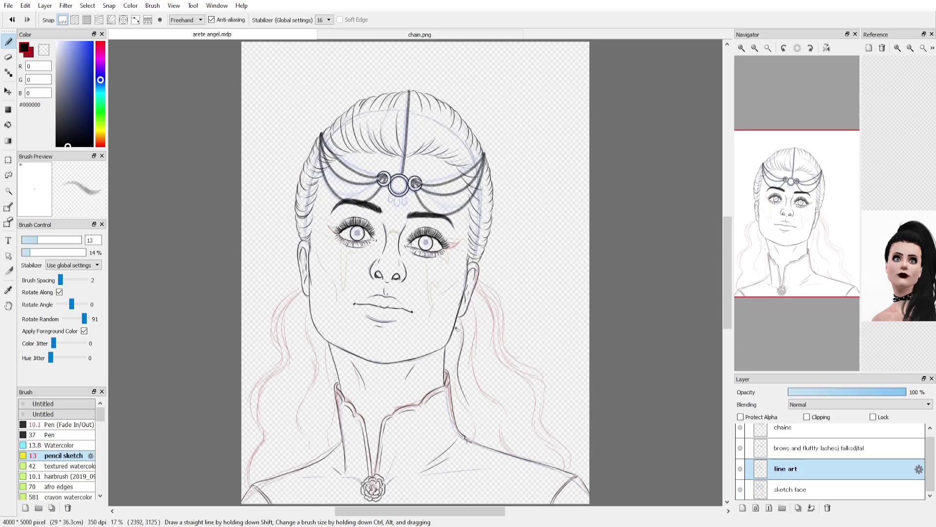
{"action": "key", "text": "ctrl+z"}
{"action": "mouse_move", "coordinate": [461, 326]}
{"action": "left_mouse_down"}
{"action": "mouse_move", "coordinate": [482, 420]}
{"action": "mouse_move", "coordinate": [491, 411]}
{"action": "left_mouse_up"}
{"action": "left_click_drag", "start_coordinate": [309, 308], "coordinate": [319, 386]}
{"action": "left_click_drag", "start_coordinate": [486, 283], "coordinate": [506, 362]}
{"action": "key", "text": "ctrl+z"}
Lower the sketch face layer's opacity and ink the right-hand ponytail's wavy outer outline on the line art layer
{"action": "left_click", "coordinate": [829, 489]}
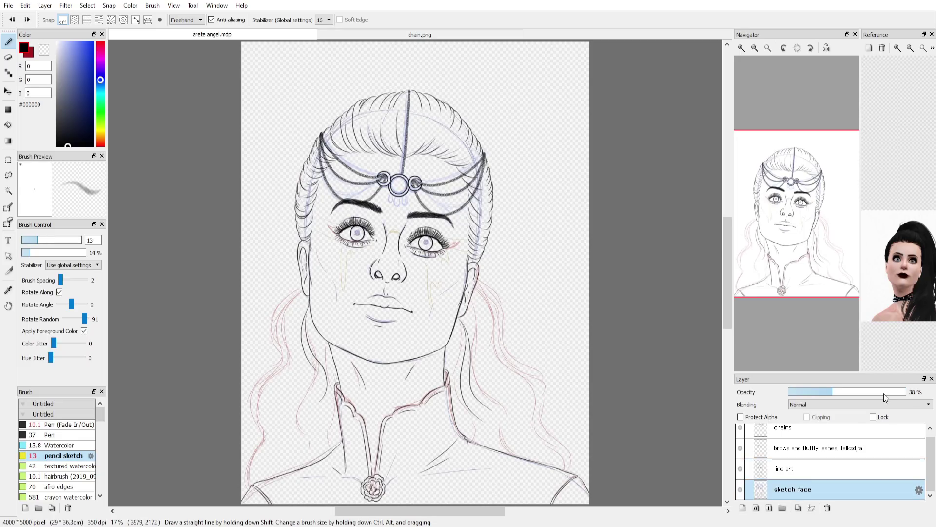
{"action": "left_click_drag", "start_coordinate": [801, 392], "coordinate": [813, 393]}
{"action": "left_click", "coordinate": [825, 469]}
{"action": "left_click_drag", "start_coordinate": [479, 281], "coordinate": [560, 457]}
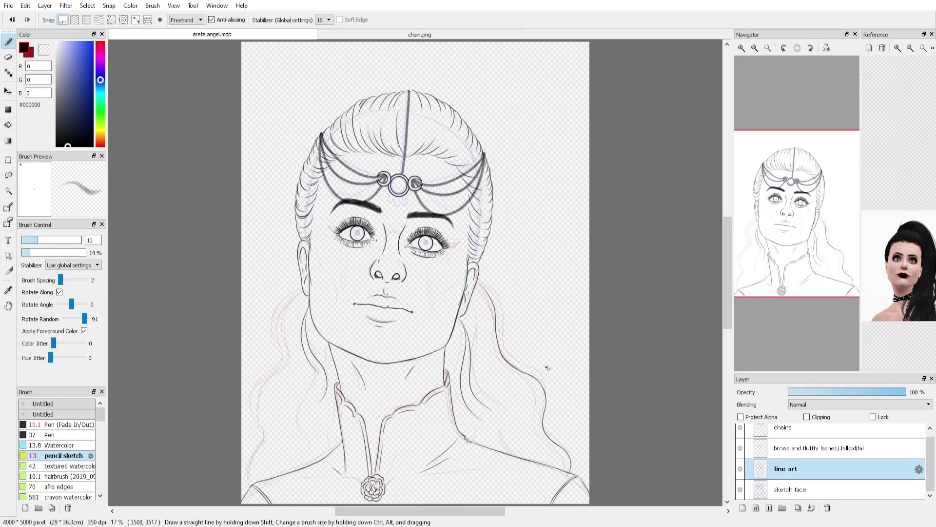
Tilt the canvas view and ink the left-hand ponytail's wavy outer outline and inner strands
{"action": "left_click_drag", "start_coordinate": [797, 61], "coordinate": [782, 61]}
{"action": "left_click_drag", "start_coordinate": [832, 178], "coordinate": [836, 199]}
{"action": "mouse_move", "coordinate": [288, 259]}
{"action": "left_mouse_down"}
{"action": "mouse_move", "coordinate": [279, 343]}
{"action": "mouse_move", "coordinate": [254, 396]}
{"action": "mouse_move", "coordinate": [259, 476]}
{"action": "mouse_move", "coordinate": [266, 291]}
{"action": "left_mouse_up"}
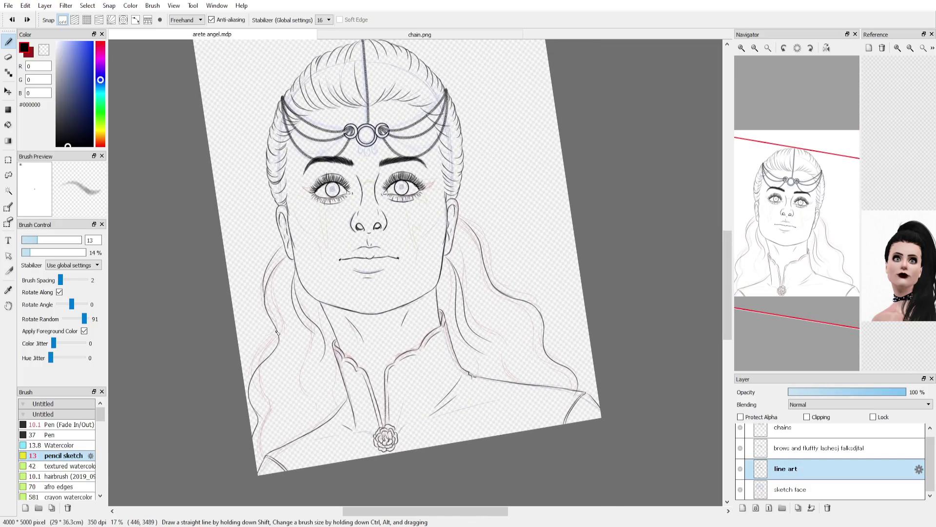
{"action": "left_click_drag", "start_coordinate": [277, 332], "coordinate": [258, 370]}
{"action": "mouse_move", "coordinate": [285, 265]}
{"action": "left_mouse_down"}
{"action": "mouse_move", "coordinate": [306, 381]}
{"action": "mouse_move", "coordinate": [279, 416]}
{"action": "left_mouse_up"}
{"action": "left_click_drag", "start_coordinate": [290, 356], "coordinate": [283, 398]}
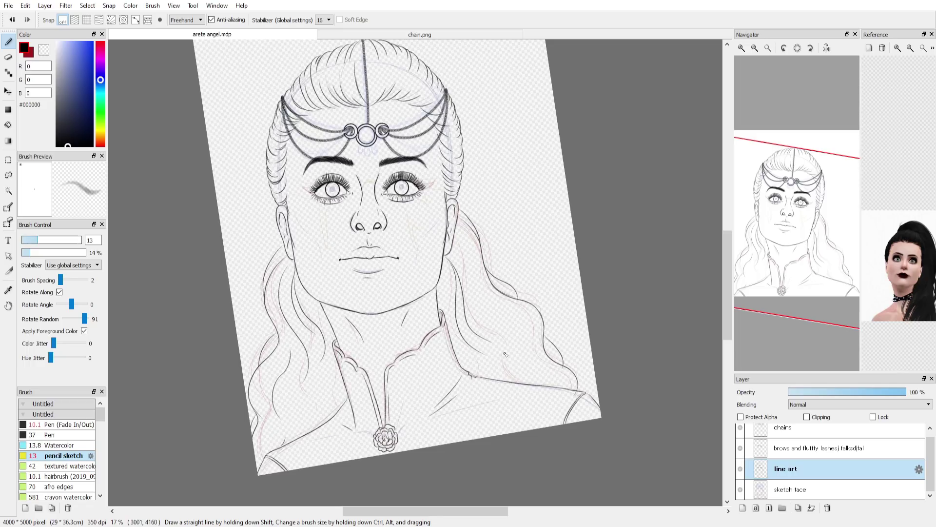
Ink inner strands in the right-hand ponytail and hide the sketch face layer
{"action": "left_click_drag", "start_coordinate": [519, 337], "coordinate": [538, 377]}
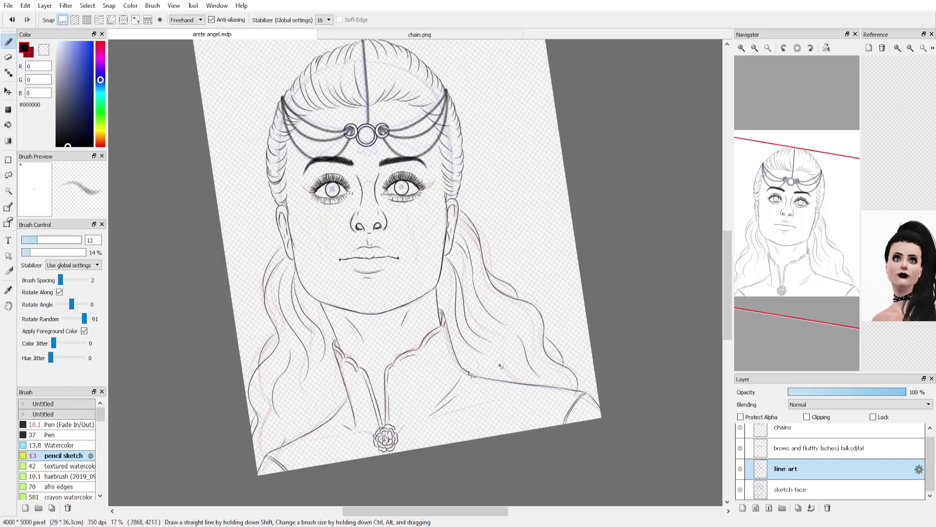
{"action": "left_click", "coordinate": [768, 49]}
{"action": "left_click", "coordinate": [740, 489]}
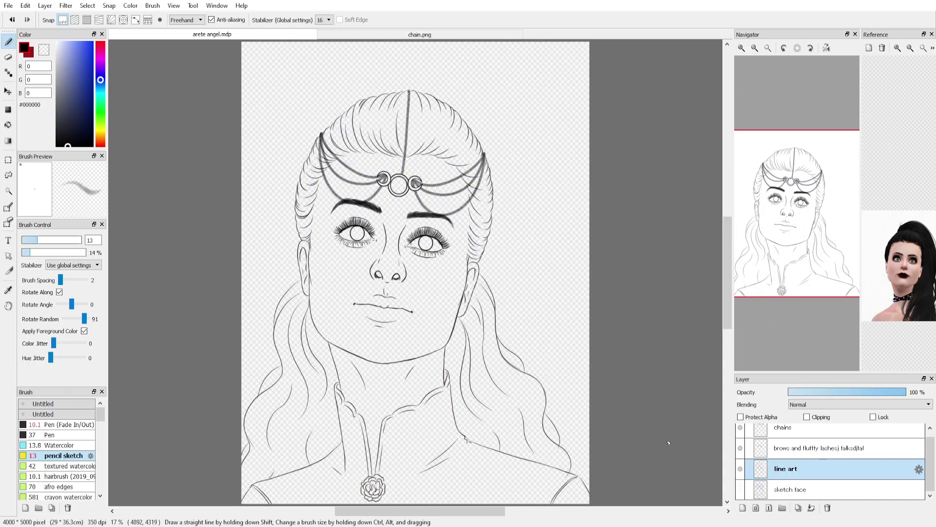
Choose the Bucket tool and open the image ah1.png alongside arete angel.mdp and chain.png
{"action": "left_click", "coordinate": [9, 125]}
{"action": "left_click", "coordinate": [437, 34]}
{"action": "left_click", "coordinate": [215, 34]}
{"action": "left_click", "coordinate": [8, 6]}
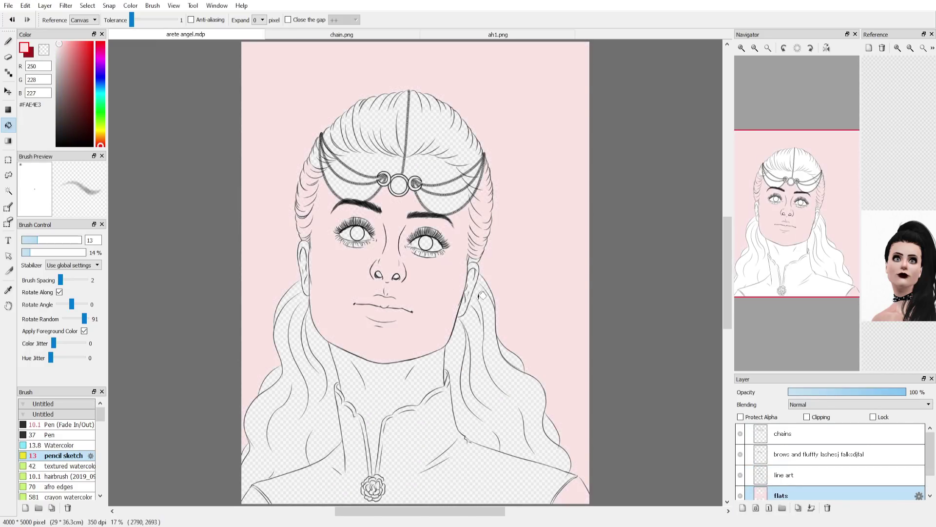
Undo the background fill and fill the face, neck and ears with #FAE4E3, using 2-pixel expansion and gap closing
{"action": "key", "text": "ctrl+z"}
{"action": "left_click", "coordinate": [439, 362]}
{"action": "left_click", "coordinate": [394, 383]}
{"action": "left_click", "coordinate": [474, 285]}
Fill the forehead between the chains and the top of the head in pale pink, touching up with a size 114 pen
{"action": "left_click", "coordinate": [350, 190]}
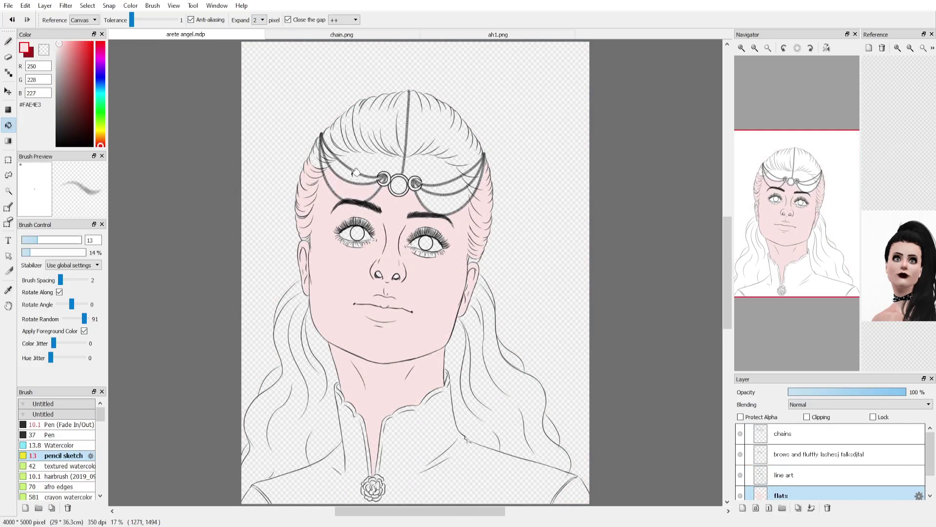
{"action": "left_click", "coordinate": [371, 134]}
{"action": "left_click", "coordinate": [429, 141]}
{"action": "left_click", "coordinate": [445, 200]}
{"action": "left_click", "coordinate": [68, 425]}
{"action": "left_click", "coordinate": [77, 240]}
{"action": "left_click", "coordinate": [8, 42]}
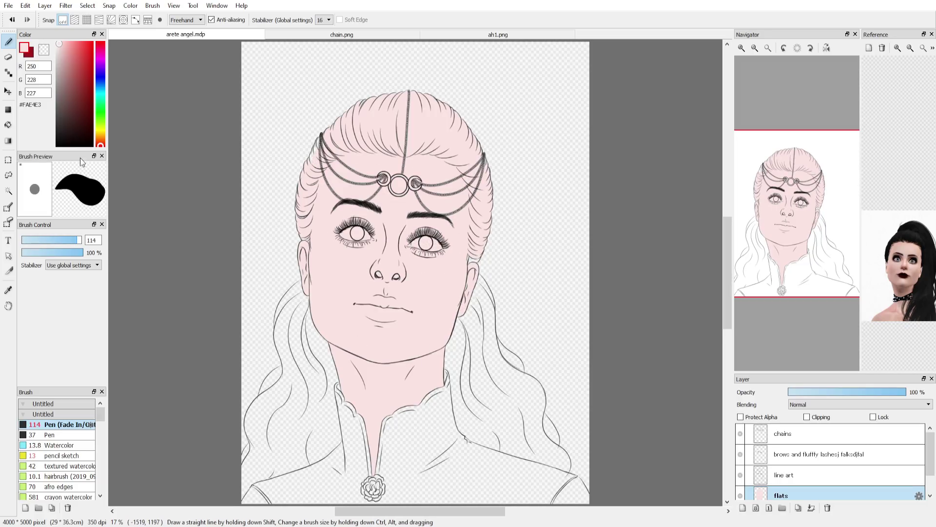
Create a layer named hair and fill both ponytails with the dark brown #261A1D
{"action": "left_click", "coordinate": [100, 45]}
{"action": "left_click", "coordinate": [67, 132]}
{"action": "left_click", "coordinate": [743, 508]}
{"action": "double_click", "coordinate": [783, 495]}
{"action": "type", "text": "hair"}
{"action": "key", "text": "Return"}
{"action": "left_click", "coordinate": [8, 124]}
{"action": "left_click", "coordinate": [499, 386]}
{"action": "left_click", "coordinate": [303, 400]}
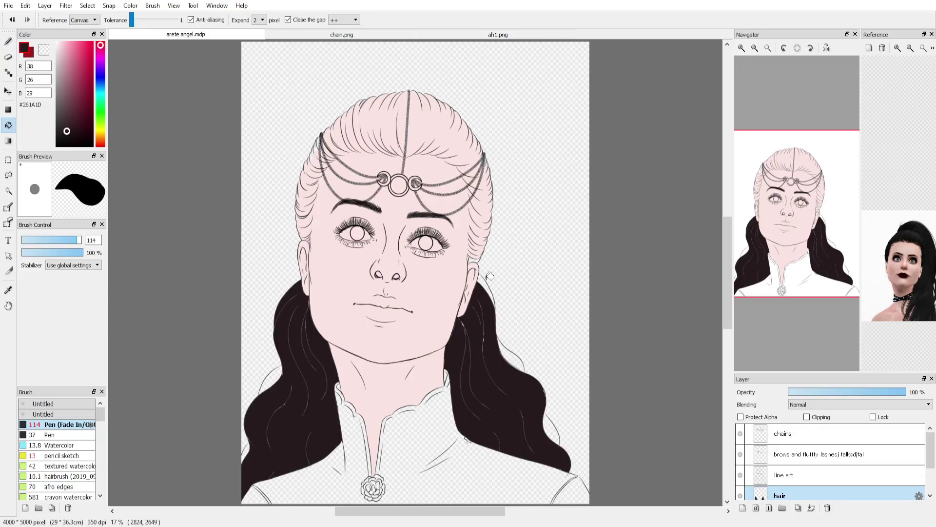
{"action": "left_click", "coordinate": [487, 281]}
{"action": "left_click", "coordinate": [269, 381]}
{"action": "left_click", "coordinate": [257, 431]}
Raise the Bucket's gap closing to the +++++ level and fill the crown hair on both sides of the parting
{"action": "left_click", "coordinate": [488, 195]}
{"action": "key", "text": "ctrl+z"}
{"action": "left_click", "coordinate": [368, 128]}
{"action": "key", "text": "ctrl+z"}
{"action": "left_click", "coordinate": [354, 47]}
{"action": "left_click", "coordinate": [381, 128]}
{"action": "left_click", "coordinate": [439, 132]}
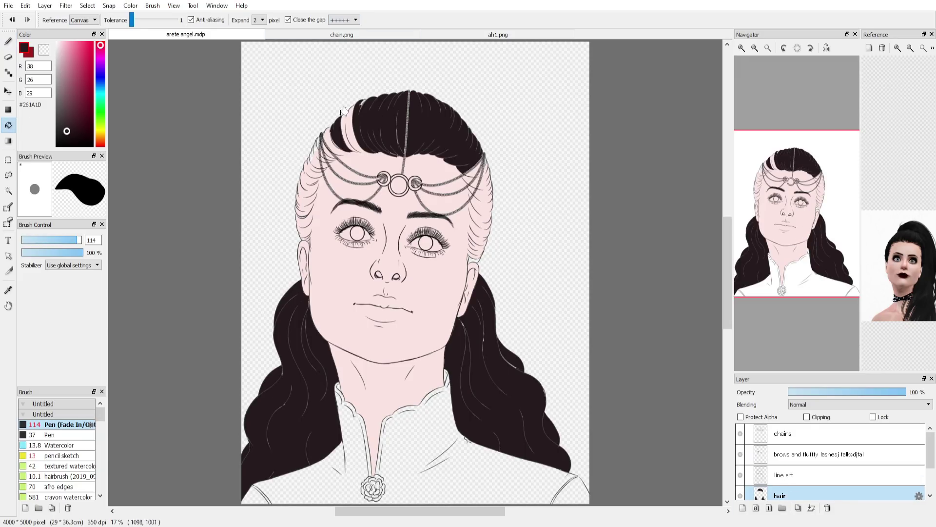
Fill the remaining crown section and the hair along both sides of the head in dark brown
{"action": "left_click", "coordinate": [348, 132]}
{"action": "left_click", "coordinate": [483, 198]}
{"action": "key", "text": "ctrl+z"}
{"action": "key", "text": "ctrl+z"}
{"action": "left_click", "coordinate": [484, 213]}
{"action": "left_click", "coordinate": [474, 260]}
{"action": "left_click", "coordinate": [312, 181]}
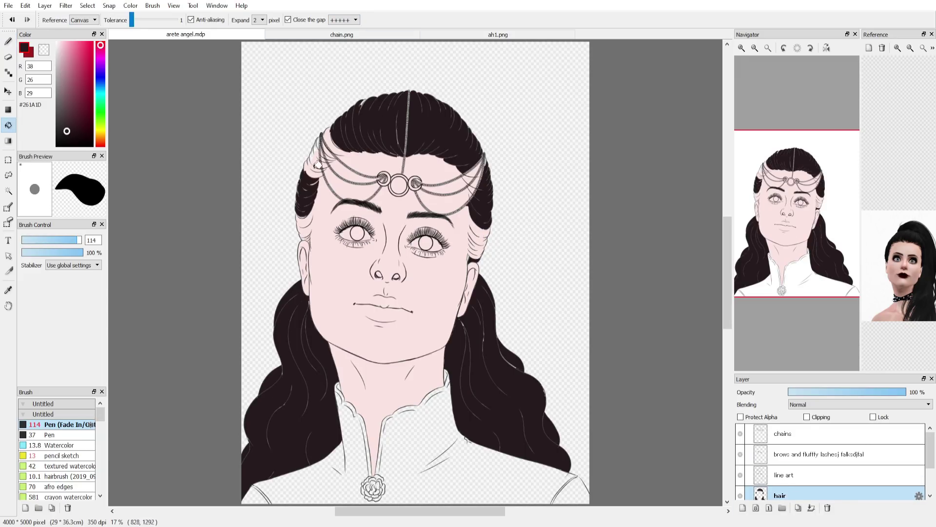
{"action": "left_click", "coordinate": [316, 161]}
{"action": "left_click", "coordinate": [317, 150]}
{"action": "left_click", "coordinate": [325, 140]}
{"action": "key", "text": "ctrl+z"}
Draw dark strands with a size 10.5 pen along the hairline at both temples to close the hair outline
{"action": "scroll", "coordinate": [412, 116], "scroll_direction": "up", "scroll_amount": 2}
{"action": "left_click", "coordinate": [8, 41]}
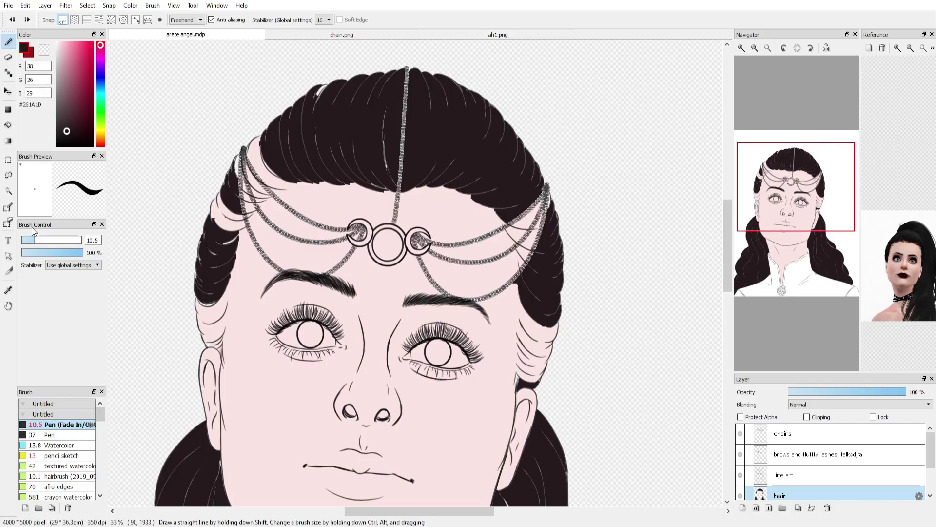
{"action": "left_click_drag", "start_coordinate": [260, 318], "coordinate": [288, 442]}
{"action": "key", "text": "ctrl+z"}
{"action": "key", "text": "ctrl+z"}
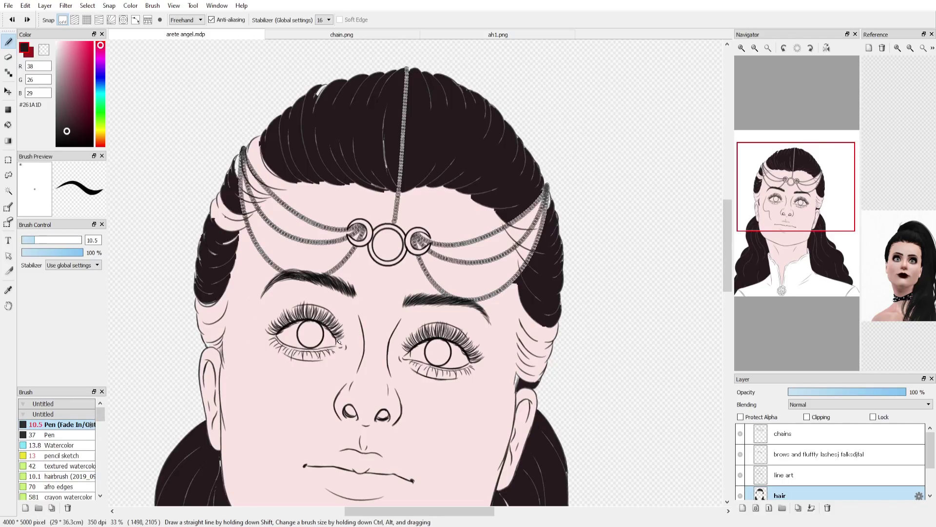
{"action": "key", "text": "e"}
{"action": "left_click", "coordinate": [9, 41]}
{"action": "mouse_move", "coordinate": [518, 260]}
{"action": "left_mouse_down"}
{"action": "mouse_move", "coordinate": [521, 283]}
{"action": "mouse_move", "coordinate": [527, 274]}
{"action": "left_mouse_up"}
{"action": "left_click_drag", "start_coordinate": [515, 242], "coordinate": [537, 273]}
{"action": "left_click_drag", "start_coordinate": [503, 219], "coordinate": [528, 251]}
{"action": "left_click_drag", "start_coordinate": [498, 215], "coordinate": [535, 253]}
{"action": "mouse_move", "coordinate": [226, 244]}
{"action": "left_mouse_down"}
{"action": "mouse_move", "coordinate": [265, 202]}
{"action": "mouse_move", "coordinate": [304, 181]}
{"action": "left_mouse_up"}
Hide the chains layer and fill the unpainted hair sections at both temples with the Bucket
{"action": "left_click", "coordinate": [741, 433]}
{"action": "left_click", "coordinate": [9, 125]}
{"action": "left_click", "coordinate": [232, 222]}
{"action": "left_click", "coordinate": [252, 201]}
{"action": "left_click", "coordinate": [257, 169]}
{"action": "left_click", "coordinate": [243, 158]}
{"action": "left_click", "coordinate": [264, 187]}
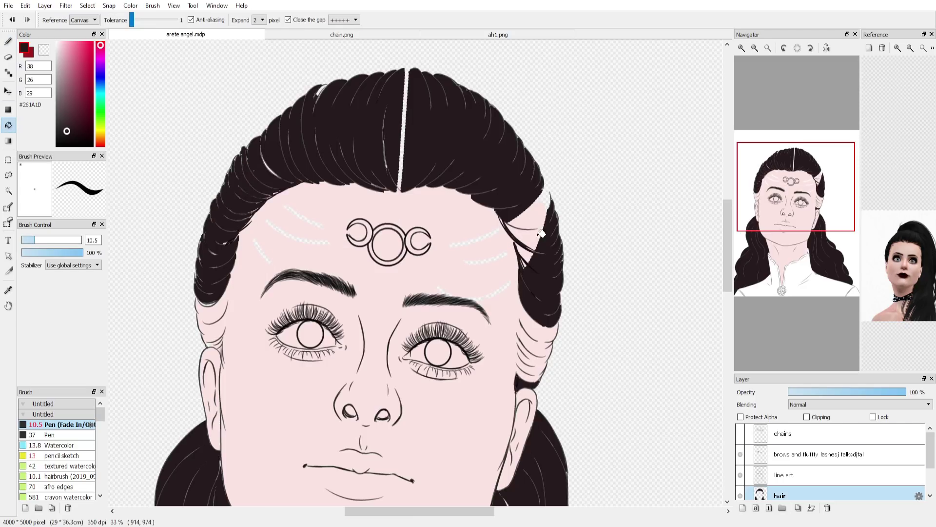
{"action": "left_click", "coordinate": [532, 217]}
{"action": "left_click", "coordinate": [525, 238]}
{"action": "left_click", "coordinate": [524, 252]}
Try to paint over the forehead's chain gaps in pale pink with a size 172 pen on the hair layer
{"action": "right_click", "coordinate": [498, 254]}
{"action": "key", "text": "b"}
{"action": "left_click", "coordinate": [81, 240]}
{"action": "mouse_move", "coordinate": [263, 248]}
{"action": "left_mouse_down"}
{"action": "mouse_move", "coordinate": [314, 215]}
{"action": "mouse_move", "coordinate": [329, 261]}
{"action": "left_mouse_up"}
{"action": "mouse_move", "coordinate": [457, 271]}
{"action": "left_mouse_down"}
{"action": "mouse_move", "coordinate": [486, 262]}
{"action": "mouse_move", "coordinate": [489, 283]}
{"action": "left_mouse_up"}
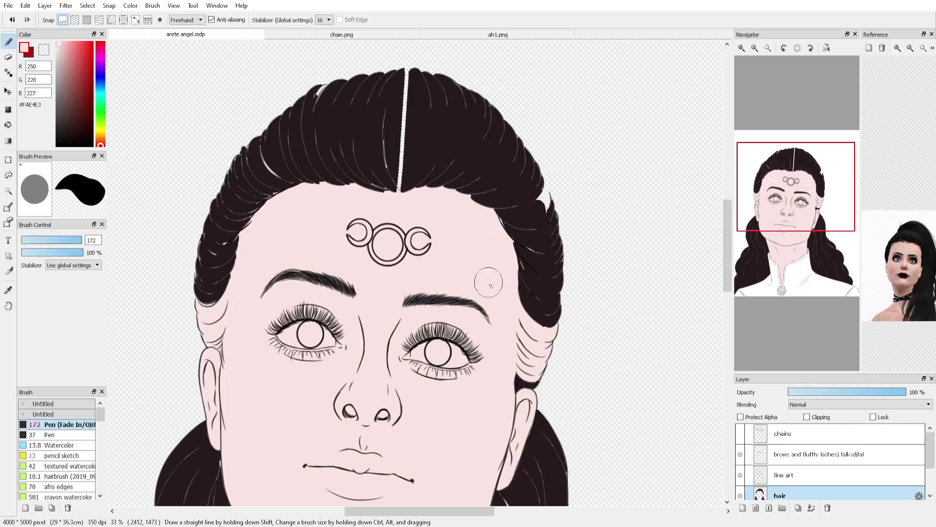
Paint the chain gaps across the forehead in #FAE4E3 on the flats layer
{"action": "left_click", "coordinate": [506, 208], "text": "alt"}
{"action": "left_click", "coordinate": [829, 454]}
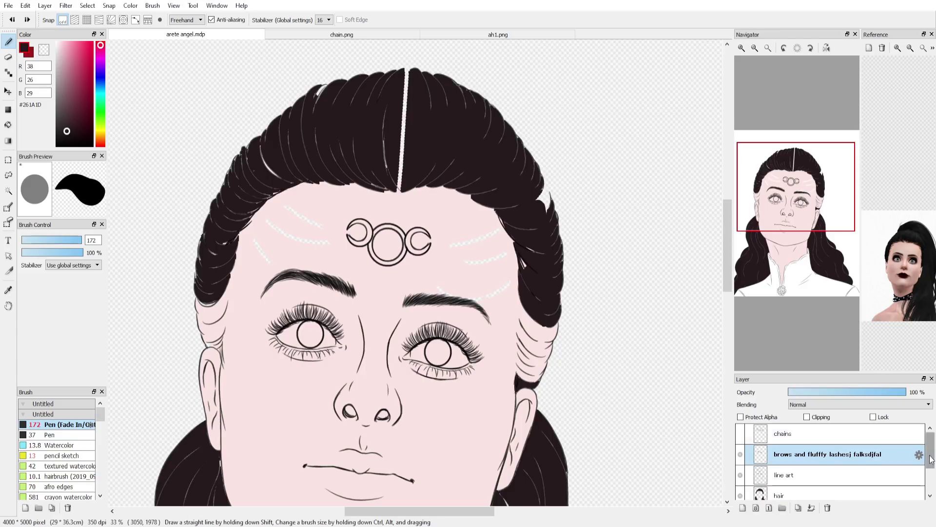
{"action": "left_click_drag", "start_coordinate": [931, 451], "coordinate": [931, 468]}
{"action": "left_click", "coordinate": [829, 481]}
{"action": "left_click", "coordinate": [409, 261], "text": "alt"}
{"action": "mouse_move", "coordinate": [261, 247]}
{"action": "left_mouse_down"}
{"action": "mouse_move", "coordinate": [268, 235]}
{"action": "mouse_move", "coordinate": [320, 234]}
{"action": "left_mouse_up"}
{"action": "left_click_drag", "start_coordinate": [500, 286], "coordinate": [494, 243]}
Cover the parting and the light gaps in the crown with dark brown on the hair layer
{"action": "left_click", "coordinate": [803, 464]}
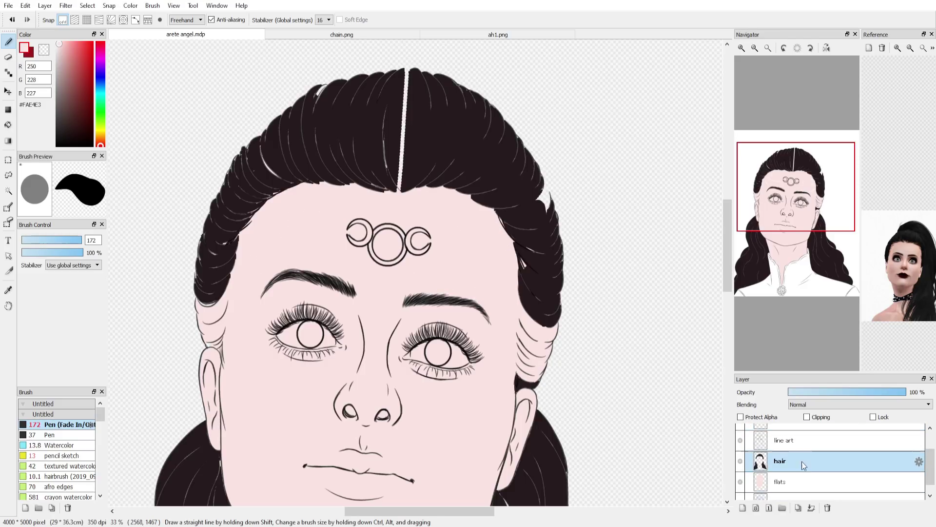
{"action": "left_click", "coordinate": [404, 166], "text": "alt"}
{"action": "mouse_move", "coordinate": [401, 171]}
{"action": "left_mouse_down"}
{"action": "mouse_move", "coordinate": [394, 177]}
{"action": "mouse_move", "coordinate": [407, 69]}
{"action": "mouse_move", "coordinate": [390, 100]}
{"action": "left_mouse_up"}
{"action": "left_click", "coordinate": [70, 240]}
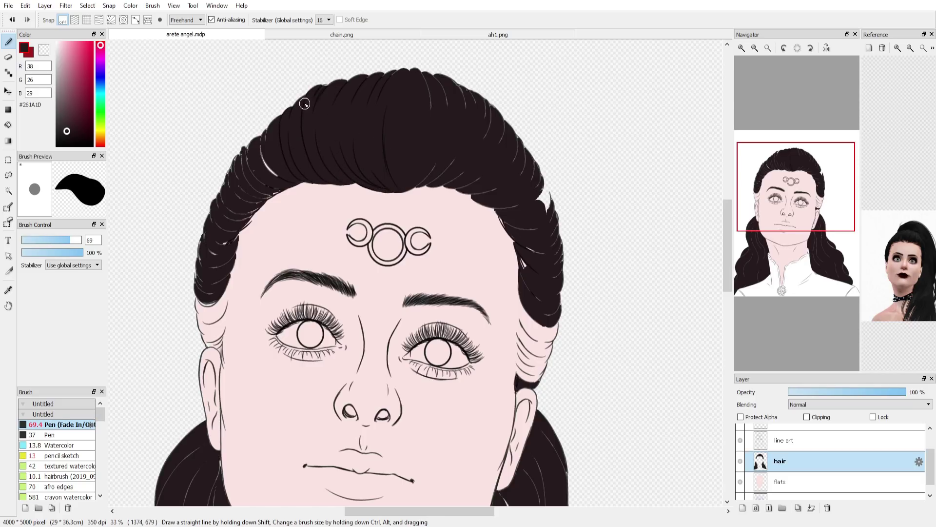
Paint the left side of the hair down to the ear and cover its light gaps with a pen of size 37 to 39
{"action": "left_click", "coordinate": [55, 240]}
{"action": "left_click_drag", "start_coordinate": [219, 341], "coordinate": [229, 279]}
{"action": "key", "text": "e"}
{"action": "key", "text": "b"}
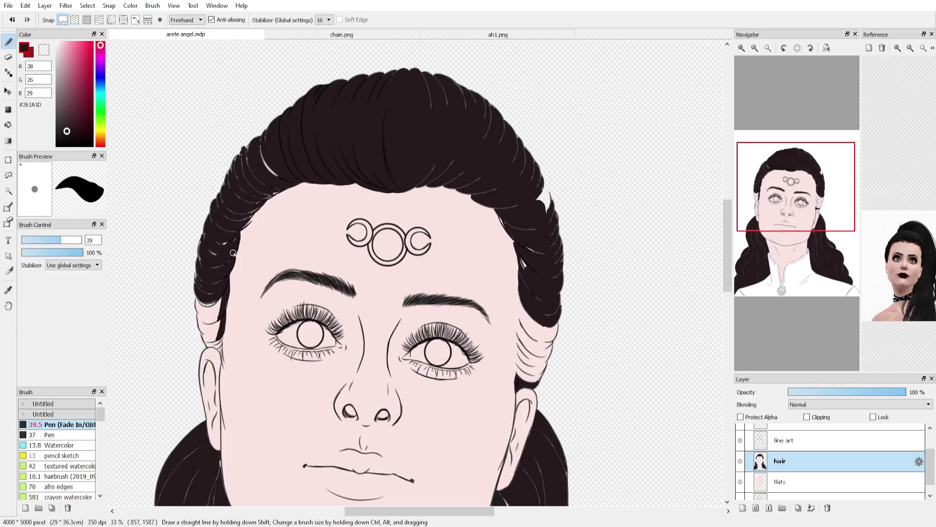
{"action": "left_click_drag", "start_coordinate": [252, 206], "coordinate": [311, 149]}
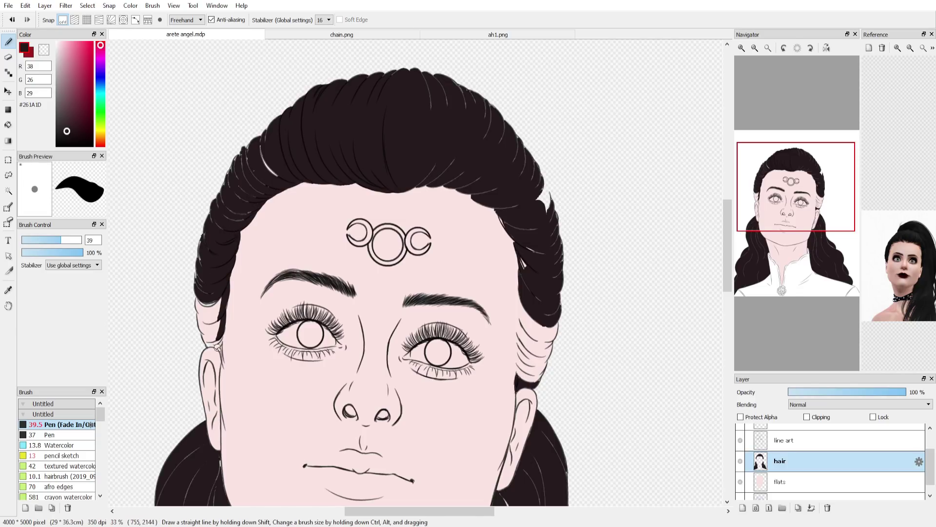
{"action": "mouse_move", "coordinate": [208, 345]}
{"action": "left_mouse_down"}
{"action": "mouse_move", "coordinate": [198, 297]}
{"action": "mouse_move", "coordinate": [215, 292]}
{"action": "mouse_move", "coordinate": [221, 308]}
{"action": "left_mouse_up"}
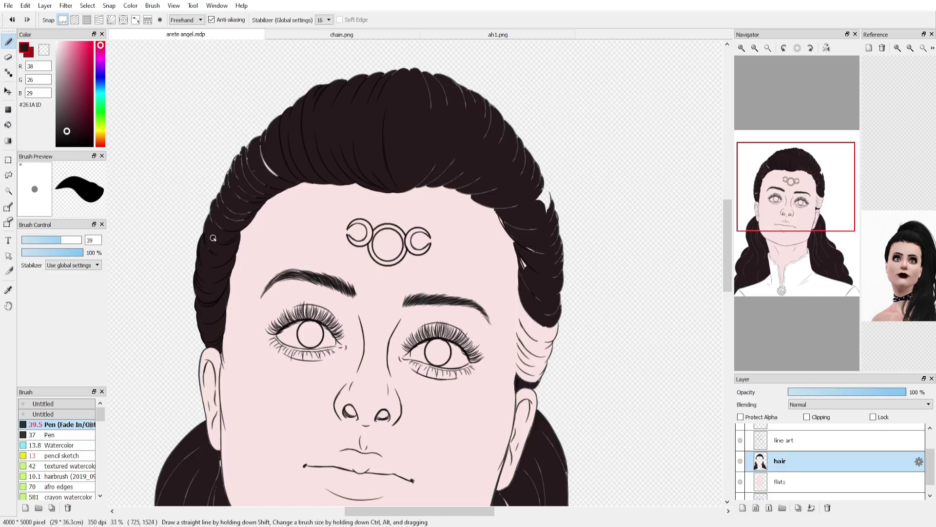
{"action": "key", "text": "e"}
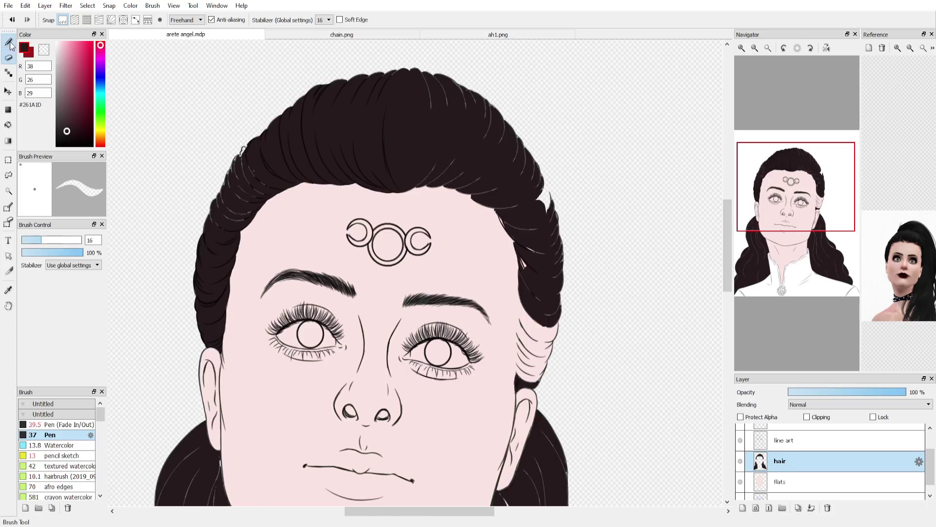
{"action": "left_click", "coordinate": [10, 42]}
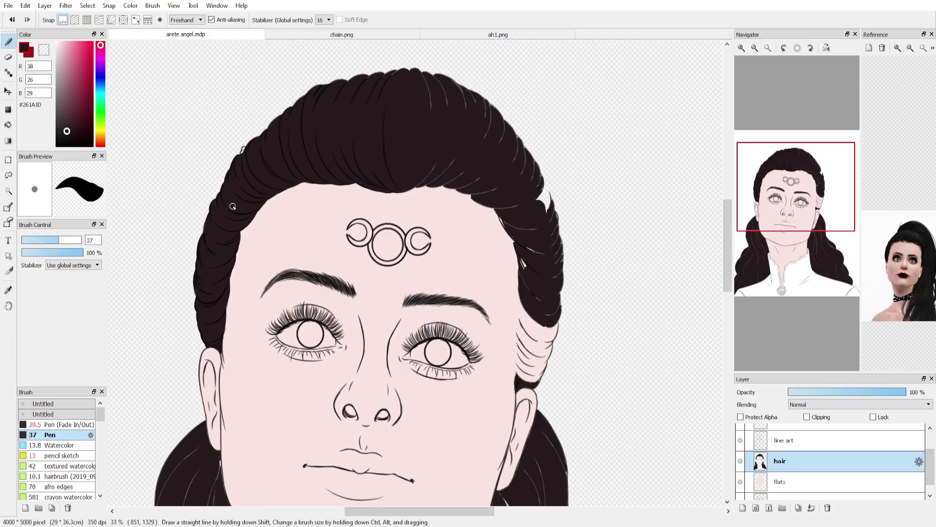
Paint the right side of the hair down to the ear and cover the light gaps up to the crown
{"action": "mouse_move", "coordinate": [518, 371]}
{"action": "left_mouse_down"}
{"action": "mouse_move", "coordinate": [428, 308]}
{"action": "mouse_move", "coordinate": [431, 233]}
{"action": "left_mouse_up"}
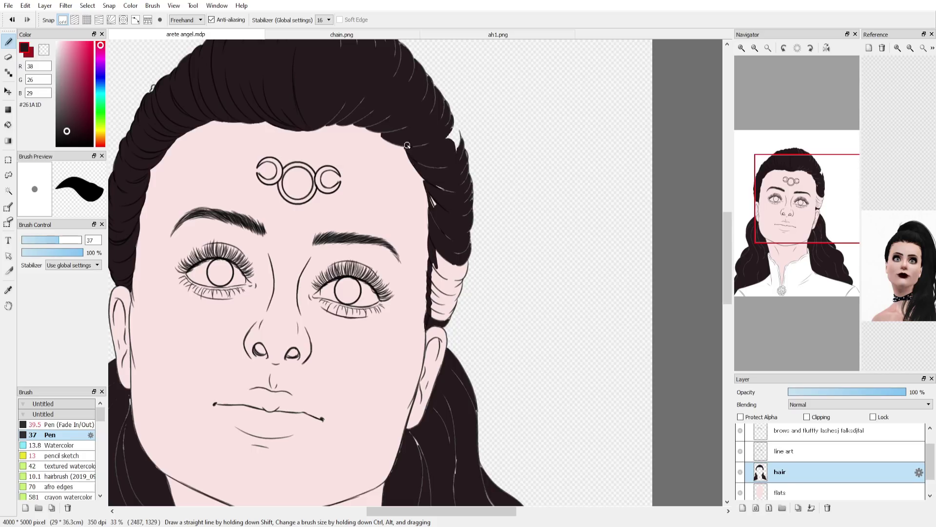
{"action": "mouse_move", "coordinate": [442, 267]}
{"action": "left_mouse_down"}
{"action": "mouse_move", "coordinate": [433, 307]}
{"action": "mouse_move", "coordinate": [445, 317]}
{"action": "mouse_move", "coordinate": [460, 276]}
{"action": "left_mouse_up"}
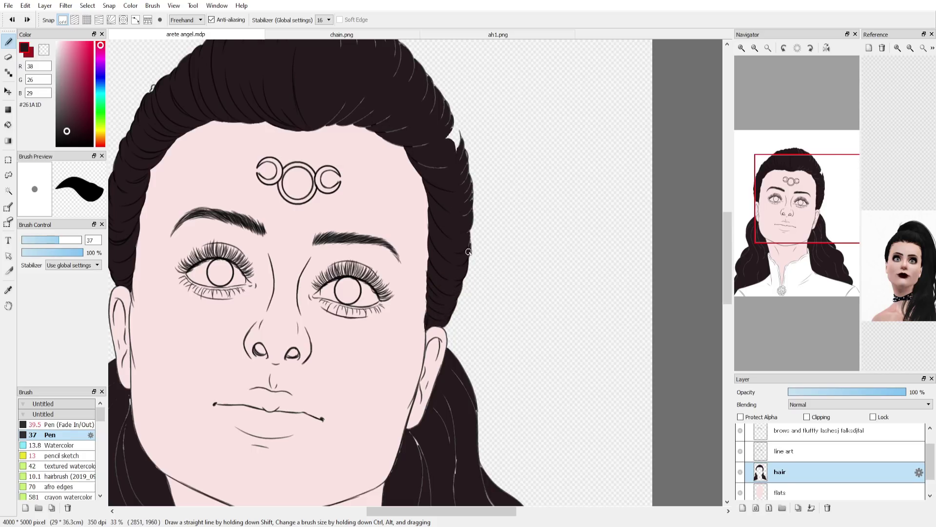
{"action": "mouse_move", "coordinate": [465, 151]}
{"action": "left_mouse_down"}
{"action": "mouse_move", "coordinate": [462, 177]}
{"action": "mouse_move", "coordinate": [458, 132]}
{"action": "left_mouse_up"}
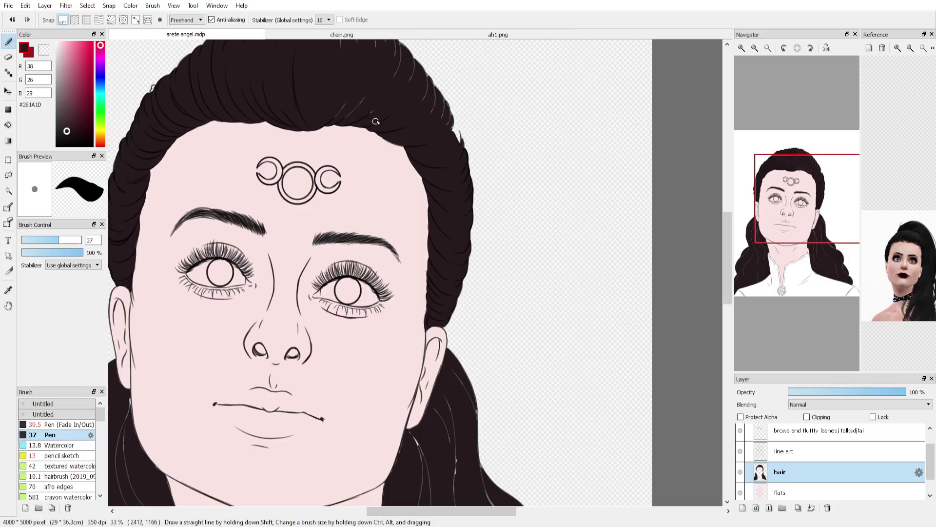
{"action": "scroll", "coordinate": [458, 195], "scroll_direction": "up", "scroll_amount": 3}
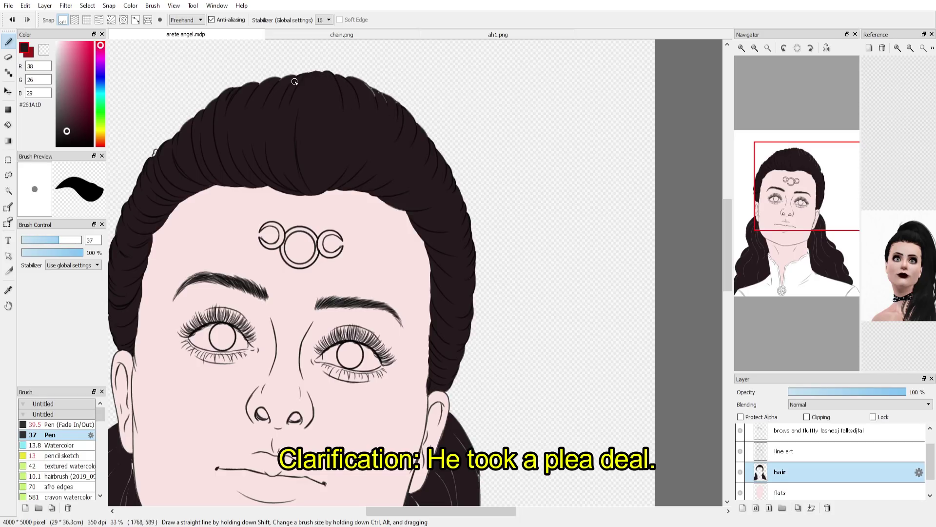
Handwrite the note "Crap there's more." in the empty area beside the head
{"action": "left_click", "coordinate": [769, 47]}
{"action": "mouse_move", "coordinate": [500, 92]}
{"action": "left_mouse_down"}
{"action": "mouse_move", "coordinate": [507, 119]}
{"action": "mouse_move", "coordinate": [517, 94]}
{"action": "left_mouse_up"}
{"action": "left_click_drag", "start_coordinate": [525, 92], "coordinate": [530, 102]}
{"action": "left_click_drag", "start_coordinate": [516, 123], "coordinate": [520, 146]}
{"action": "left_click_drag", "start_coordinate": [524, 120], "coordinate": [535, 135]}
{"action": "left_click_drag", "start_coordinate": [568, 104], "coordinate": [565, 124]}
{"action": "left_click_drag", "start_coordinate": [515, 181], "coordinate": [530, 186]}
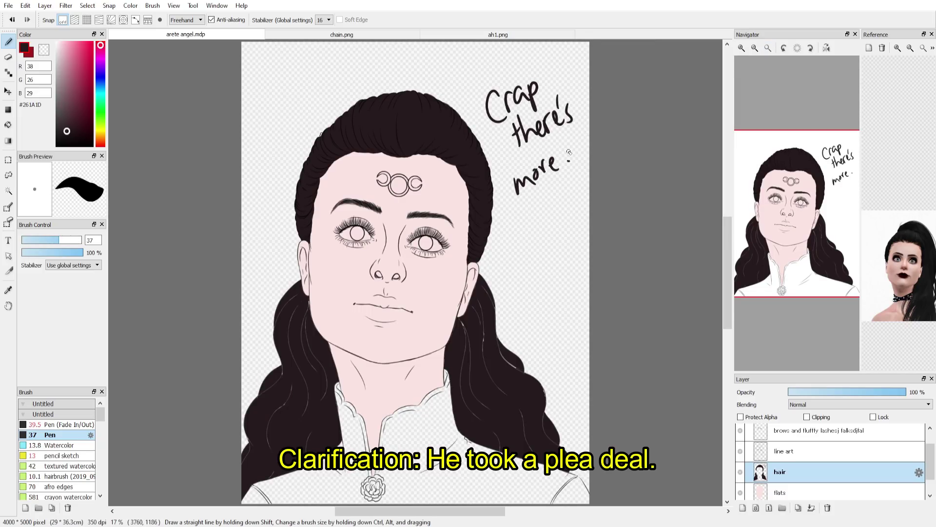
Hide the line art layer and paint over the light strand gaps in the lower left-hand ponytail
{"action": "scroll", "coordinate": [282, 379], "scroll_direction": "up", "scroll_amount": 3}
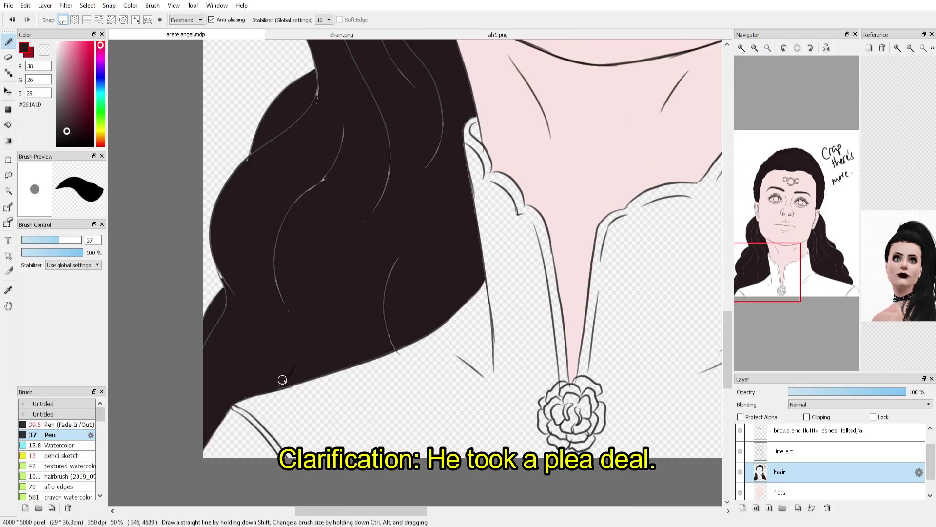
{"action": "left_click", "coordinate": [740, 451]}
{"action": "left_click_drag", "start_coordinate": [281, 230], "coordinate": [343, 124]}
{"action": "mouse_move", "coordinate": [224, 307]}
{"action": "left_mouse_down"}
{"action": "mouse_move", "coordinate": [225, 266]}
{"action": "mouse_move", "coordinate": [204, 348]}
{"action": "left_mouse_up"}
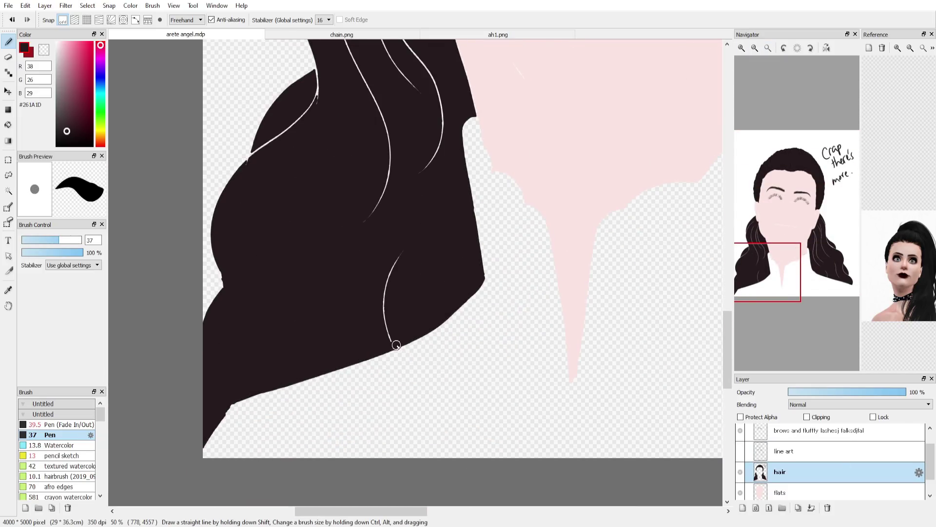
{"action": "left_click_drag", "start_coordinate": [396, 346], "coordinate": [403, 253]}
{"action": "left_click_drag", "start_coordinate": [391, 195], "coordinate": [345, 356]}
{"action": "left_click_drag", "start_coordinate": [315, 58], "coordinate": [330, 375]}
Cover the strand gaps in the upper left-hand ponytail and show the line art layer again
{"action": "left_click_drag", "start_coordinate": [375, 334], "coordinate": [398, 293]}
{"action": "mouse_move", "coordinate": [370, 216]}
{"action": "left_mouse_down"}
{"action": "mouse_move", "coordinate": [393, 301]}
{"action": "mouse_move", "coordinate": [341, 160]}
{"action": "left_mouse_up"}
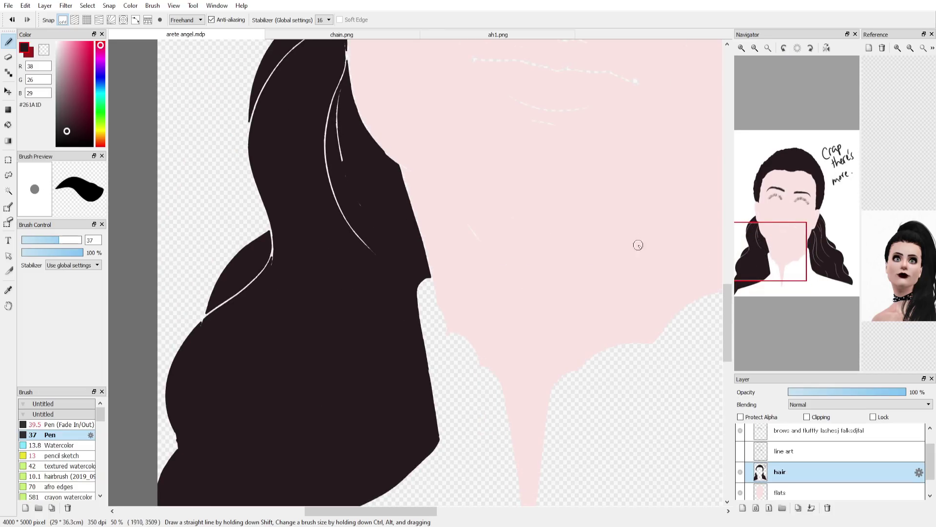
{"action": "mouse_move", "coordinate": [374, 253]}
{"action": "left_mouse_down"}
{"action": "mouse_move", "coordinate": [330, 119]}
{"action": "mouse_move", "coordinate": [338, 92]}
{"action": "left_mouse_up"}
{"action": "left_click_drag", "start_coordinate": [775, 239], "coordinate": [759, 197]}
{"action": "left_click_drag", "start_coordinate": [285, 176], "coordinate": [283, 207]}
{"action": "mouse_move", "coordinate": [262, 161]}
{"action": "left_mouse_down"}
{"action": "mouse_move", "coordinate": [220, 191]}
{"action": "mouse_move", "coordinate": [189, 254]}
{"action": "left_mouse_up"}
{"action": "left_click", "coordinate": [740, 451]}
Clean up the left-hand ponytail's outer and inner edges with a size 19 pen
{"action": "left_click_drag", "start_coordinate": [203, 187], "coordinate": [190, 258]}
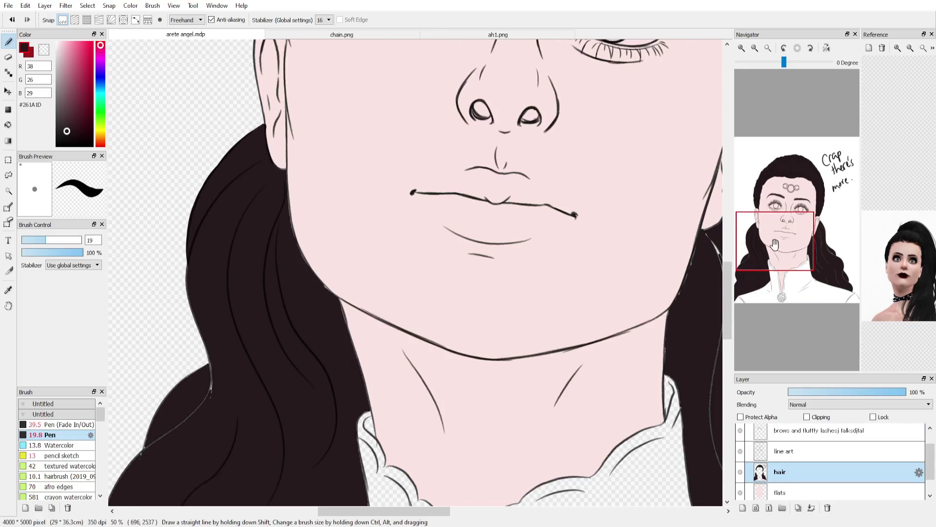
{"action": "left_click_drag", "start_coordinate": [205, 290], "coordinate": [254, 259]}
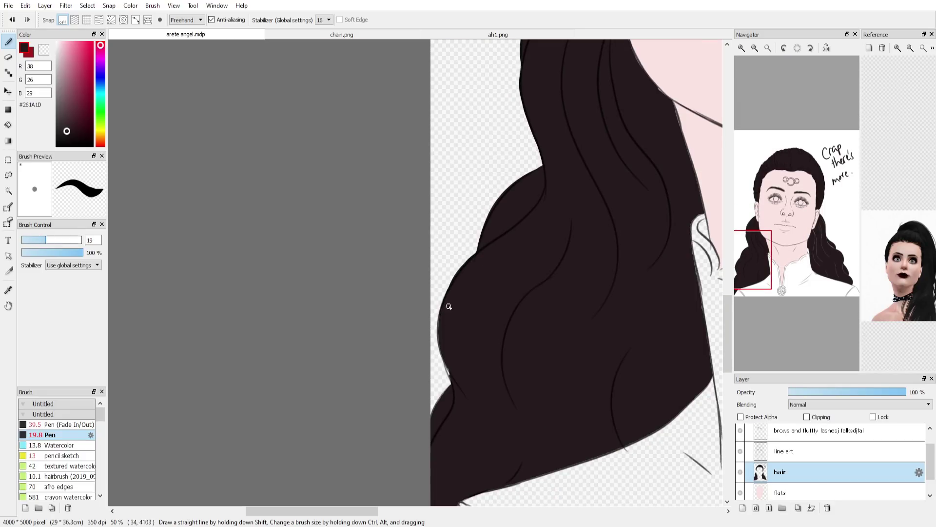
{"action": "left_click_drag", "start_coordinate": [445, 307], "coordinate": [243, 365]}
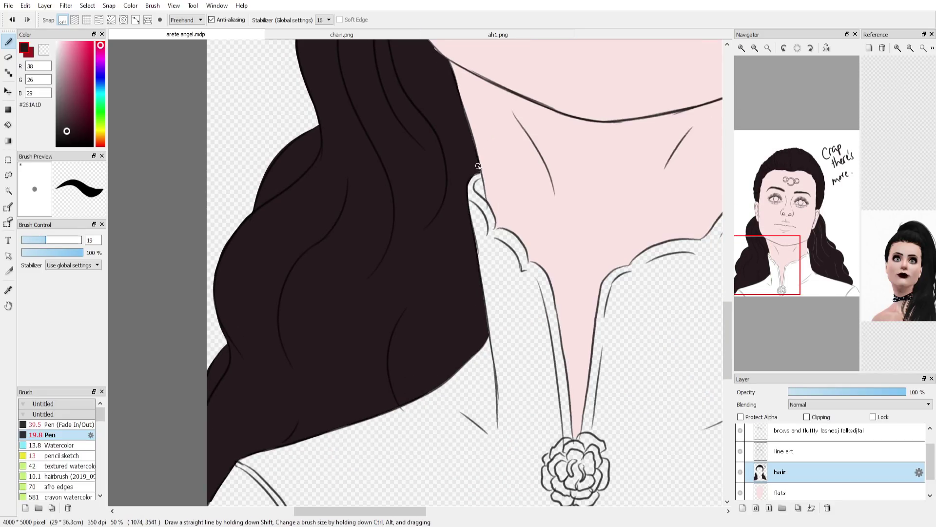
{"action": "left_click_drag", "start_coordinate": [477, 167], "coordinate": [425, 317]}
Paint over the light strand gaps in the lower part of the right-hand ponytail in dark brown
{"action": "left_click", "coordinate": [812, 241]}
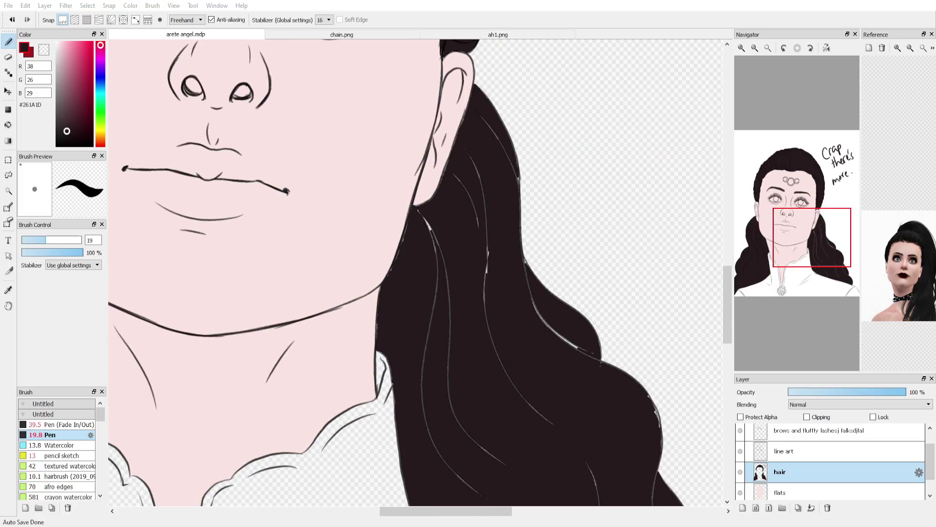
{"action": "scroll", "coordinate": [415, 273], "scroll_direction": "down", "scroll_amount": 1}
{"action": "left_click_drag", "start_coordinate": [561, 424], "coordinate": [429, 263]}
{"action": "scroll", "coordinate": [477, 458], "scroll_direction": "up", "scroll_amount": 1}
{"action": "left_click_drag", "start_coordinate": [273, 308], "coordinate": [324, 308]}
{"action": "mouse_move", "coordinate": [336, 341]}
{"action": "left_mouse_down"}
{"action": "mouse_move", "coordinate": [304, 327]}
{"action": "mouse_move", "coordinate": [352, 242]}
{"action": "mouse_move", "coordinate": [435, 410]}
{"action": "left_mouse_up"}
{"action": "scroll", "coordinate": [403, 405], "scroll_direction": "up", "scroll_amount": 1}
{"action": "left_click_drag", "start_coordinate": [268, 379], "coordinate": [368, 412]}
{"action": "scroll", "coordinate": [344, 336], "scroll_direction": "down", "scroll_amount": 1}
{"action": "left_click_drag", "start_coordinate": [428, 393], "coordinate": [449, 333]}
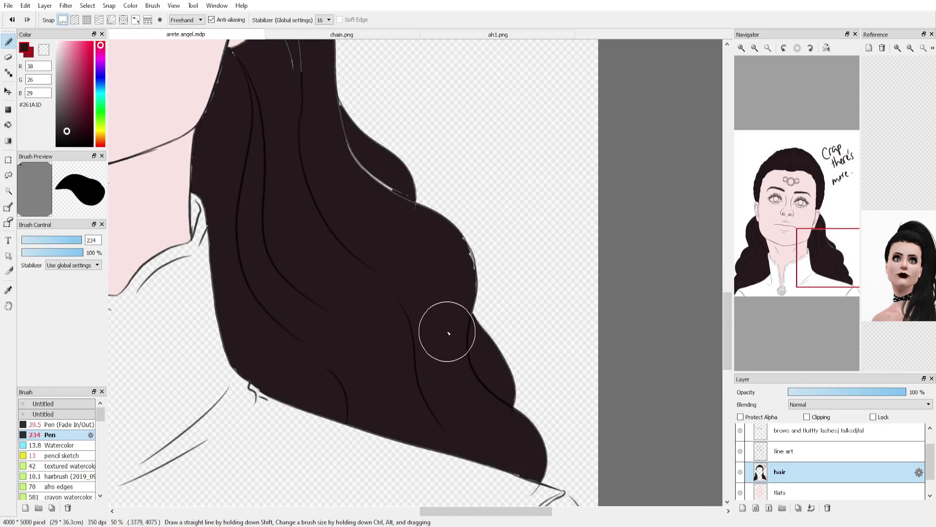
Fill the gaps along the right-hand ponytail's edges and beside the ear with a size 28 pen
{"action": "left_click", "coordinate": [53, 242]}
{"action": "left_click_drag", "start_coordinate": [336, 98], "coordinate": [400, 196]}
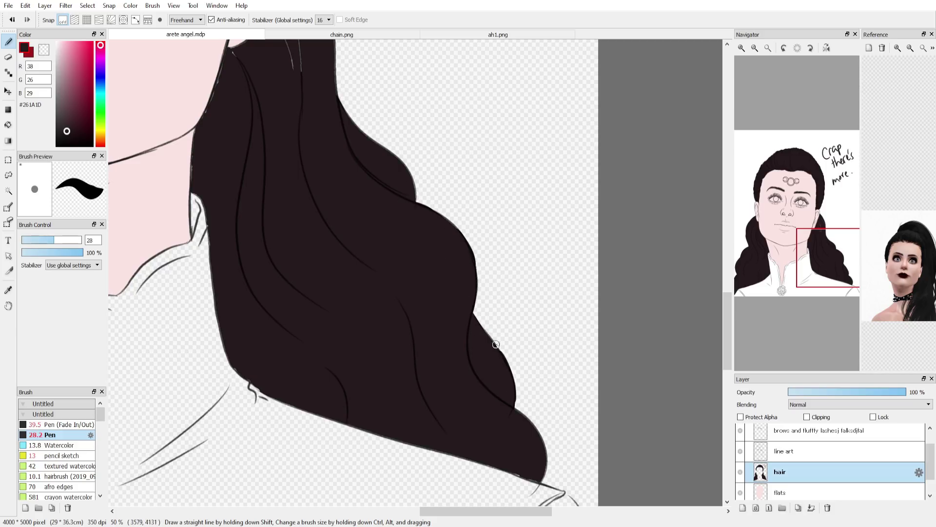
{"action": "left_click_drag", "start_coordinate": [330, 419], "coordinate": [429, 443]}
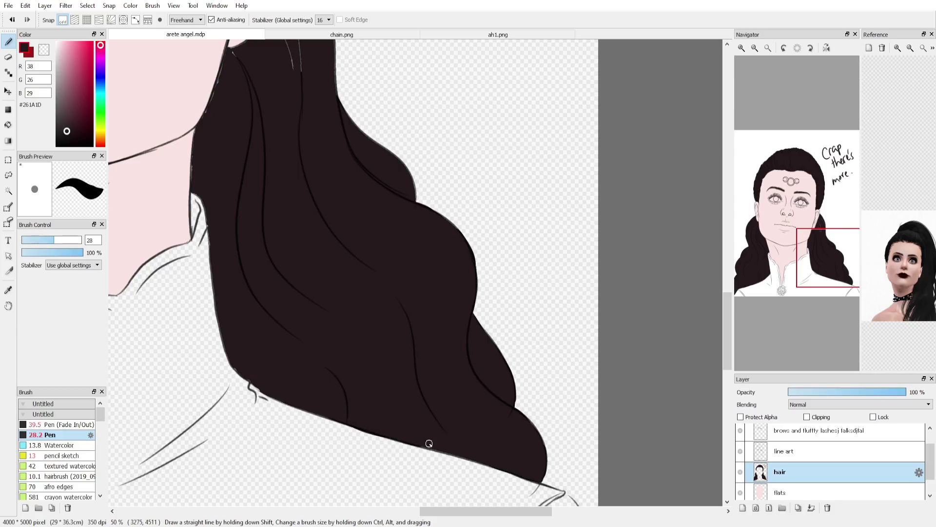
{"action": "left_click_drag", "start_coordinate": [194, 141], "coordinate": [193, 185]}
{"action": "left_click_drag", "start_coordinate": [210, 229], "coordinate": [289, 363]}
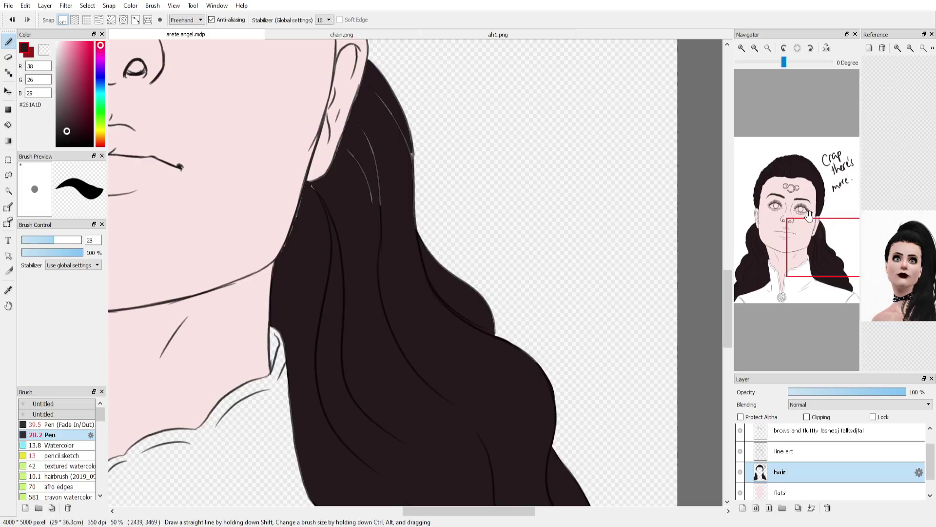
{"action": "left_click_drag", "start_coordinate": [289, 237], "coordinate": [348, 131]}
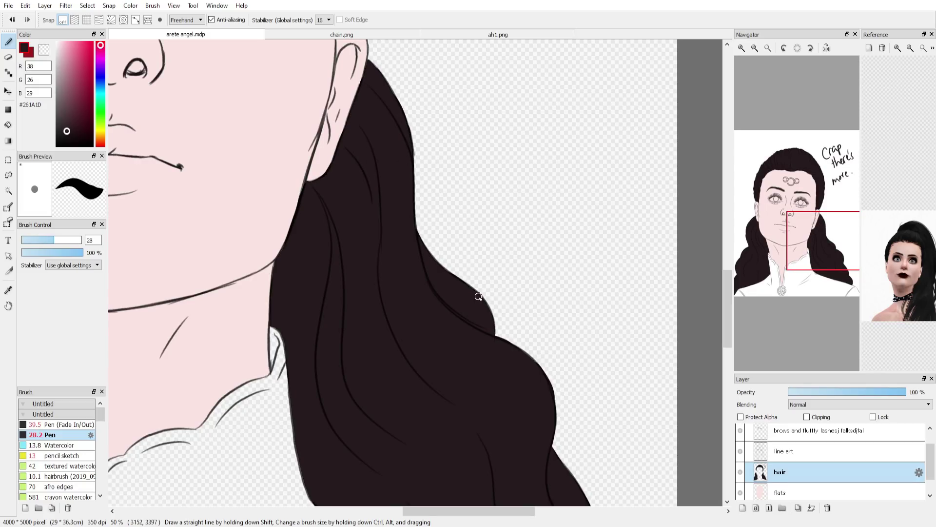
{"action": "left_click_drag", "start_coordinate": [117, 152], "coordinate": [418, 386]}
Fill the clothing on the flats layer with dark brown-grey #3B3234, using a 3-pixel fill expansion and gap closing turned off
{"action": "left_click", "coordinate": [768, 48]}
{"action": "left_click", "coordinate": [61, 122]}
{"action": "left_click", "coordinate": [9, 125]}
{"action": "left_click", "coordinate": [417, 472]}
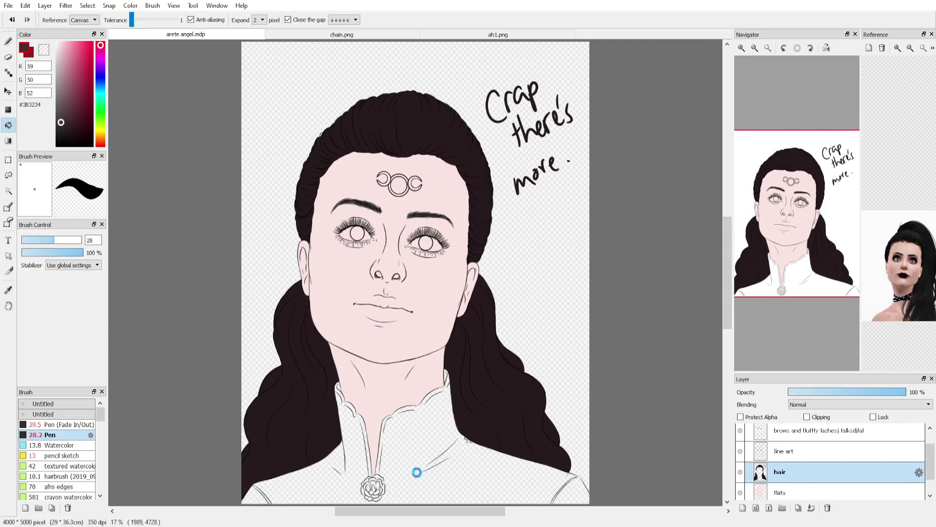
{"action": "key", "text": "ctrl+z"}
{"action": "scroll", "coordinate": [816, 460], "scroll_direction": "down", "scroll_amount": 1}
{"action": "left_click", "coordinate": [816, 461]}
{"action": "left_click", "coordinate": [264, 20]}
{"action": "left_click", "coordinate": [288, 20]}
{"action": "left_click", "coordinate": [429, 478]}
{"action": "key", "text": "ctrl+z"}
{"action": "left_click", "coordinate": [262, 491]}
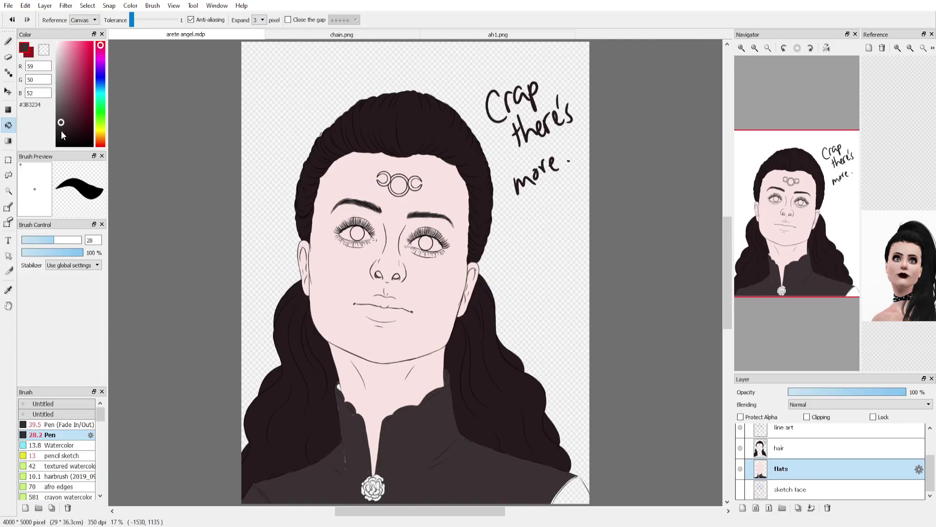
Refill the clothing in darker #2A2425, including the right-hand shoulder piece and the rose brooch
{"action": "left_click", "coordinate": [61, 130]}
{"action": "left_click", "coordinate": [263, 488]}
{"action": "left_click", "coordinate": [580, 494]}
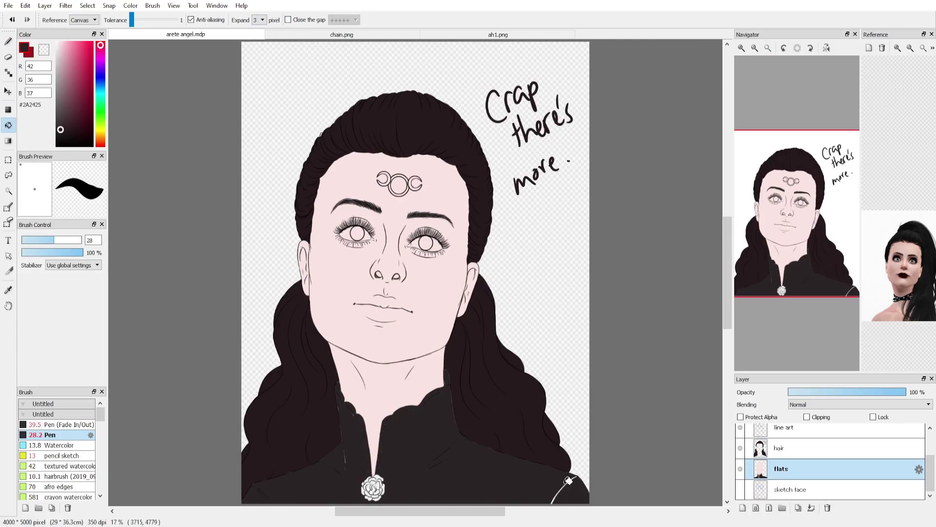
{"action": "left_click", "coordinate": [369, 478]}
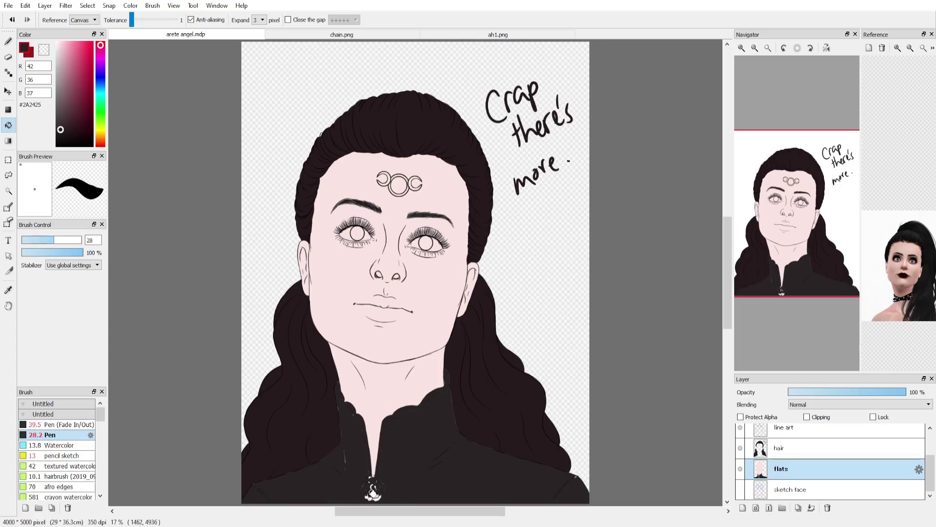
{"action": "left_click", "coordinate": [372, 494]}
Check the clothing fill with the line art layer hidden and shown, and recolour the clothing to near-black #21181A
{"action": "left_click", "coordinate": [741, 428]}
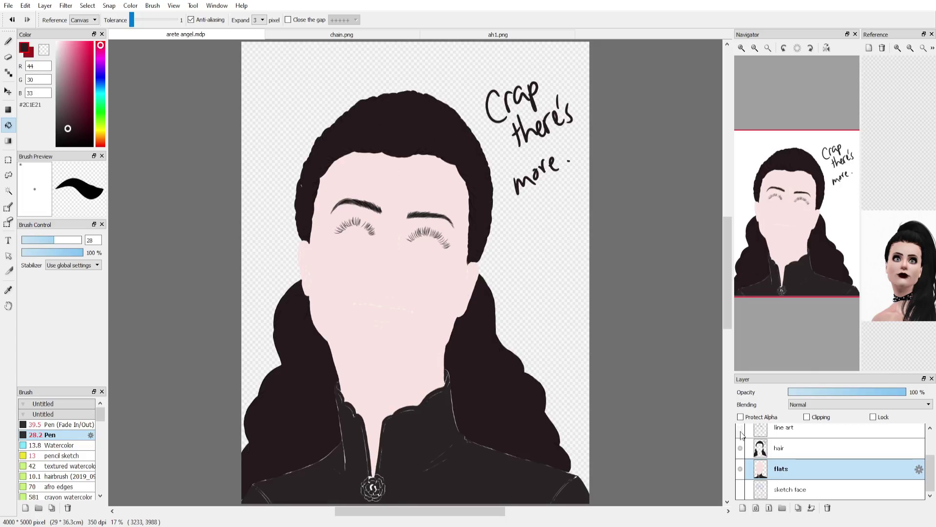
{"action": "left_click", "coordinate": [740, 428]}
{"action": "left_click", "coordinate": [741, 427]}
{"action": "left_click", "coordinate": [741, 427]}
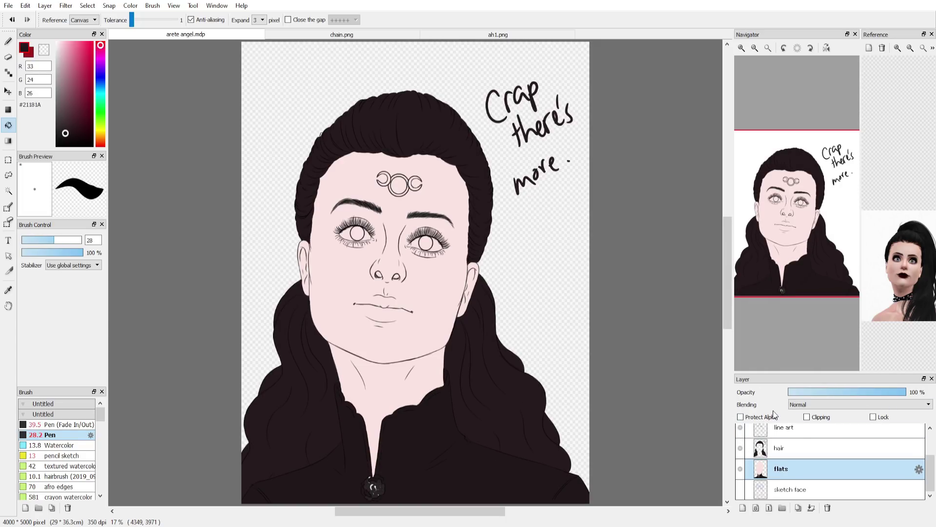
Remove the handwritten note beside the head from the hair layer with a lasso selection
{"action": "left_click", "coordinate": [791, 453]}
{"action": "left_click", "coordinate": [9, 175]}
{"action": "left_click_drag", "start_coordinate": [493, 43], "coordinate": [504, 39]}
{"action": "key", "text": "Delete"}
{"action": "key", "text": "ctrl+d"}
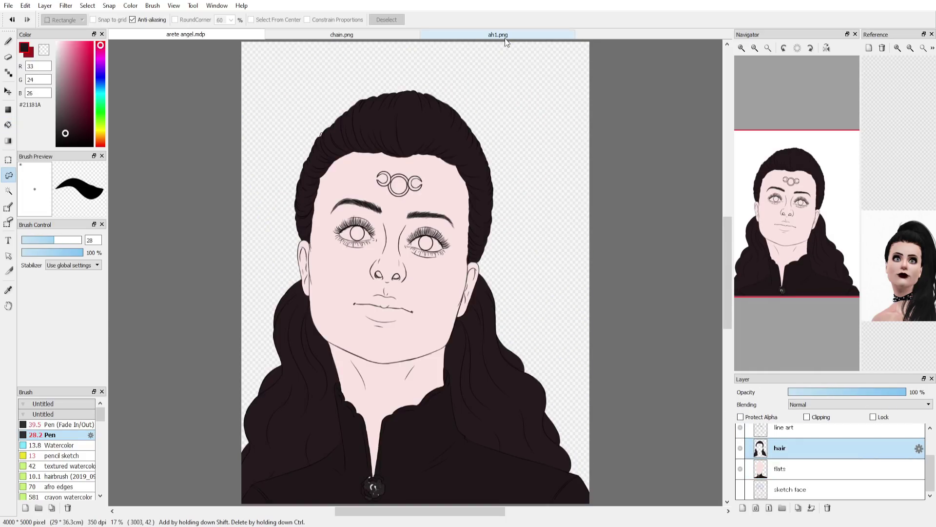
Fill the whites of both eyes in pure white on the flats layer, closing the line gap at the right-hand eye's inner corner
{"action": "left_click", "coordinate": [741, 48]}
{"action": "left_click", "coordinate": [791, 469]}
{"action": "left_click", "coordinate": [56, 42]}
{"action": "left_click", "coordinate": [8, 125]}
{"action": "left_click", "coordinate": [291, 194]}
{"action": "left_click", "coordinate": [349, 197]}
{"action": "left_click", "coordinate": [8, 41]}
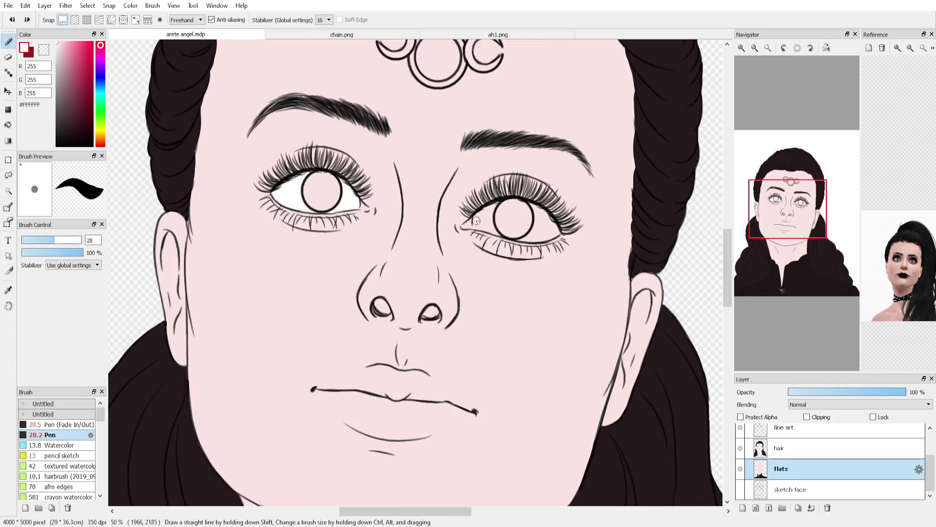
{"action": "left_click_drag", "start_coordinate": [477, 218], "coordinate": [475, 228]}
{"action": "left_click", "coordinate": [9, 126]}
{"action": "left_click", "coordinate": [485, 218]}
{"action": "left_click", "coordinate": [544, 224]}
Fill the irises with mid-grey #7F7F7F and touch up the eye whites with a size 11.3 white pen
{"action": "left_click", "coordinate": [530, 207]}
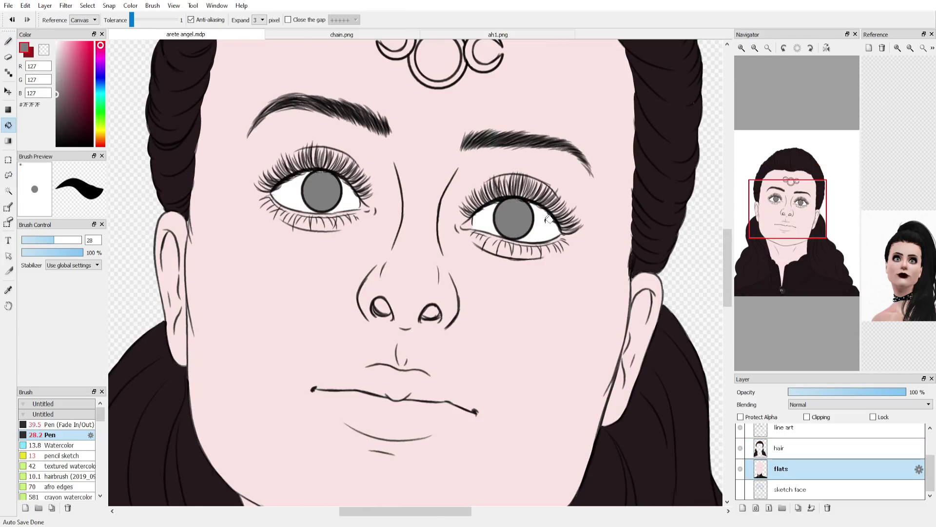
{"action": "key", "text": "b"}
{"action": "right_click", "coordinate": [486, 217]}
{"action": "left_click", "coordinate": [35, 240]}
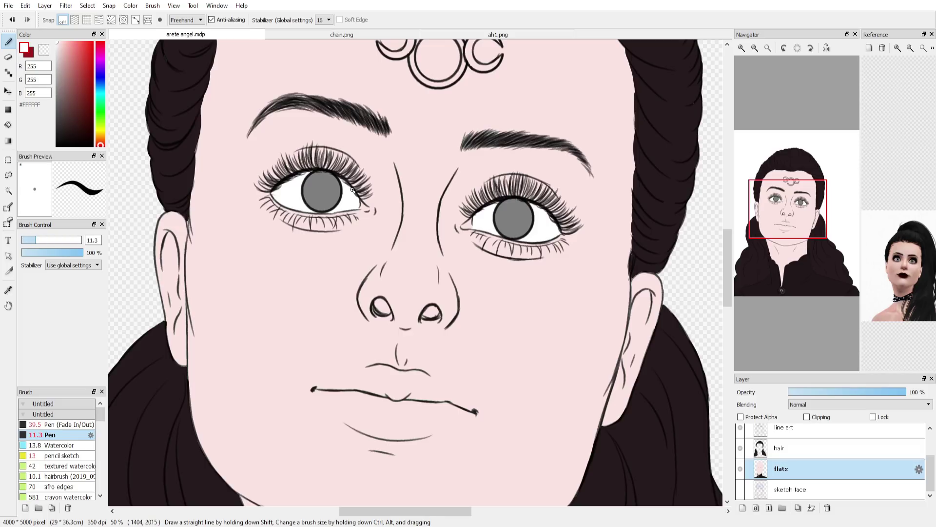
Add a new layer above the flats layer and name it makeup
{"action": "left_click", "coordinate": [743, 508]}
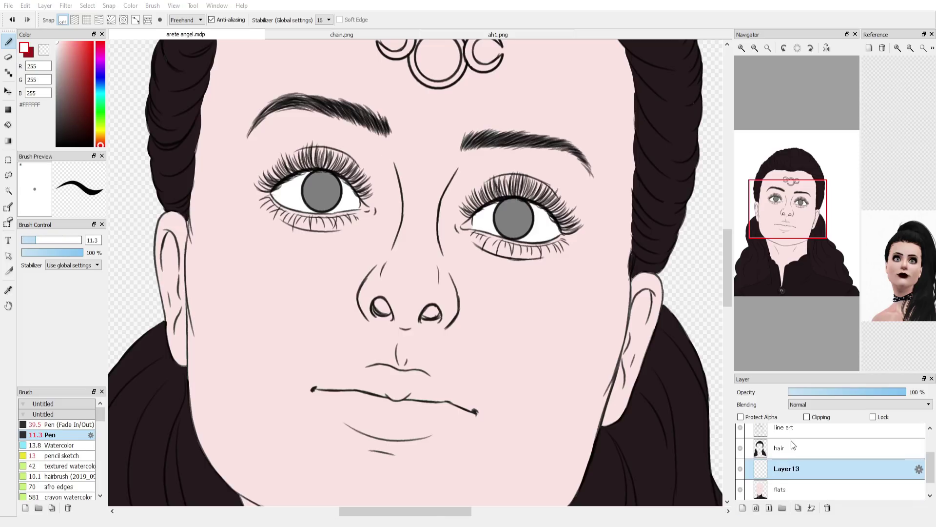
{"action": "double_click", "coordinate": [786, 469]}
{"action": "type", "text": "makeup"}
{"action": "key", "text": "Return"}
Shade under both eyebrows on the makeup layer in dark grey-brown #413638 with a size 29 Watercolor brush
{"action": "left_click", "coordinate": [61, 455]}
{"action": "left_click", "coordinate": [59, 445]}
{"action": "right_click", "coordinate": [168, 115]}
{"action": "left_click", "coordinate": [54, 240]}
{"action": "mouse_move", "coordinate": [469, 143]}
{"action": "left_mouse_down"}
{"action": "mouse_move", "coordinate": [521, 133]}
{"action": "mouse_move", "coordinate": [493, 145]}
{"action": "mouse_move", "coordinate": [556, 143]}
{"action": "left_mouse_up"}
{"action": "key", "text": "ctrl+z"}
{"action": "right_click", "coordinate": [476, 136]}
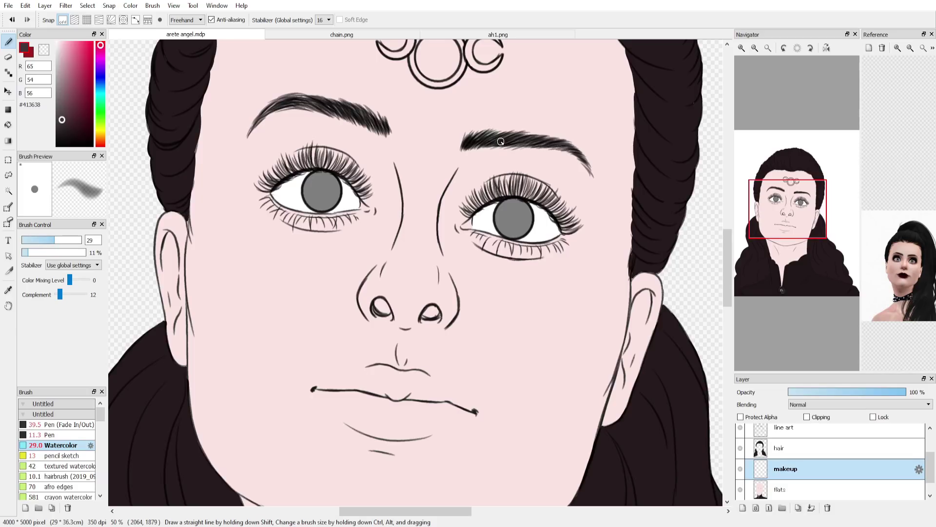
{"action": "left_click_drag", "start_coordinate": [503, 144], "coordinate": [582, 165]}
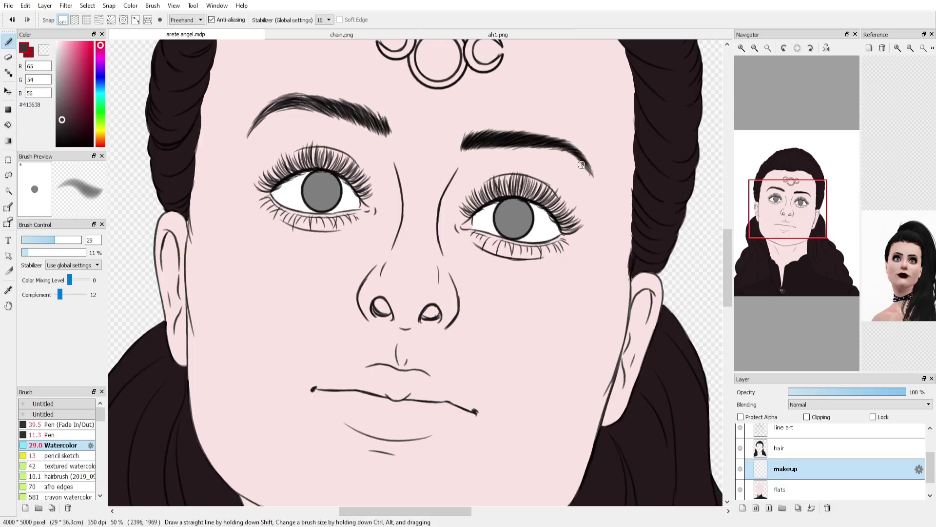
{"action": "mouse_move", "coordinate": [254, 127]}
{"action": "left_mouse_down"}
{"action": "mouse_move", "coordinate": [328, 107]}
{"action": "mouse_move", "coordinate": [306, 102]}
{"action": "mouse_move", "coordinate": [368, 115]}
{"action": "left_mouse_up"}
{"action": "mouse_move", "coordinate": [466, 133]}
{"action": "left_mouse_down"}
{"action": "mouse_move", "coordinate": [576, 153]}
{"action": "mouse_move", "coordinate": [558, 133]}
{"action": "mouse_move", "coordinate": [556, 167]}
{"action": "left_mouse_up"}
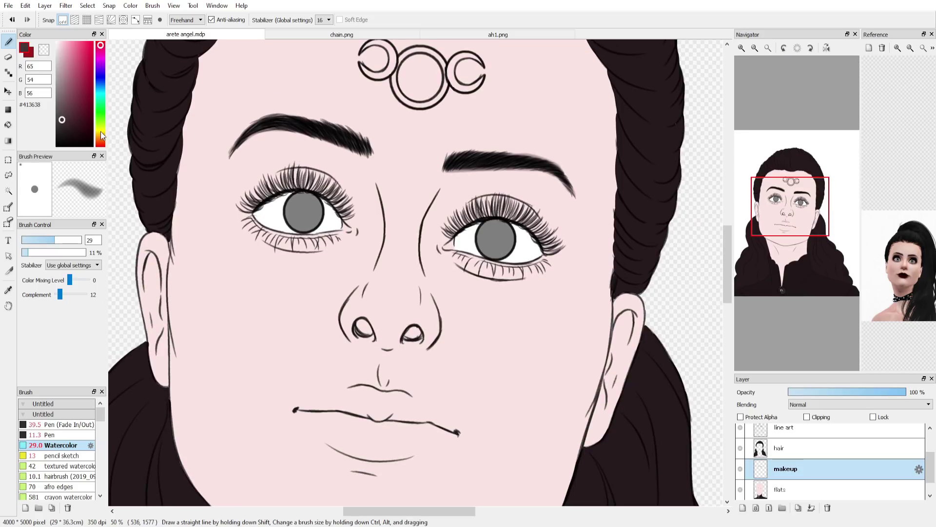
Put the makeup layer into a new folder named makeup and make the layer active for the pen
{"action": "left_click", "coordinate": [55, 436]}
{"action": "left_click", "coordinate": [783, 508]}
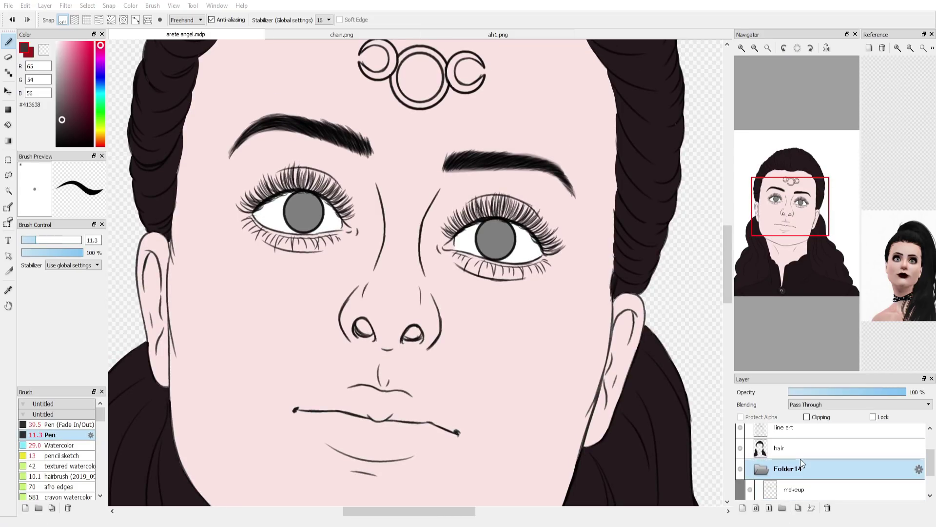
{"action": "double_click", "coordinate": [801, 461]}
{"action": "type", "text": "makeup"}
{"action": "key", "text": "Return"}
{"action": "left_click", "coordinate": [788, 480]}
Draw an eyeliner wing stroke at each eye's outer corner and adjust the right-hand one with a lasso selection and transform
{"action": "left_click_drag", "start_coordinate": [223, 188], "coordinate": [254, 211]}
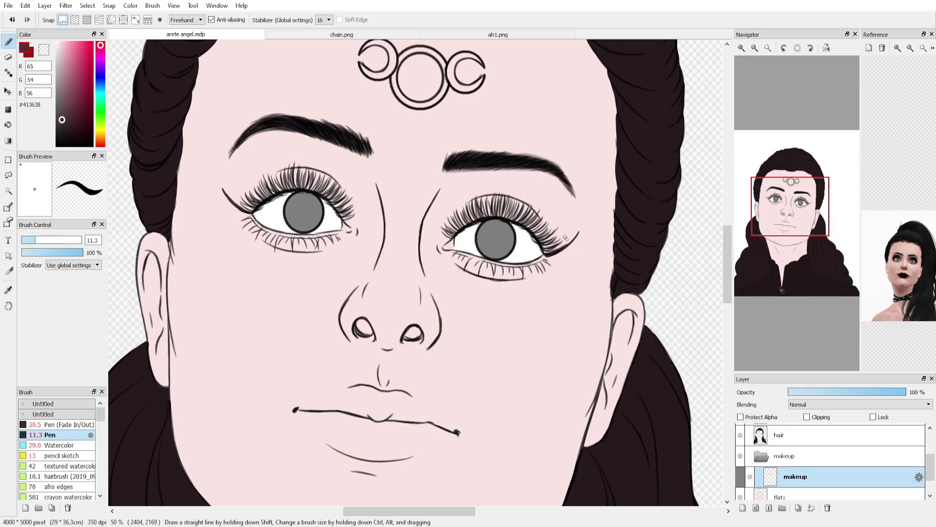
{"action": "left_click", "coordinate": [827, 48]}
{"action": "left_click", "coordinate": [827, 48]}
{"action": "left_click", "coordinate": [8, 175]}
{"action": "left_click_drag", "start_coordinate": [546, 244], "coordinate": [548, 266]}
{"action": "key", "text": "ctrl+t"}
{"action": "left_click", "coordinate": [644, 510]}
{"action": "key", "text": "ctrl+d"}
{"action": "left_click", "coordinate": [9, 42]}
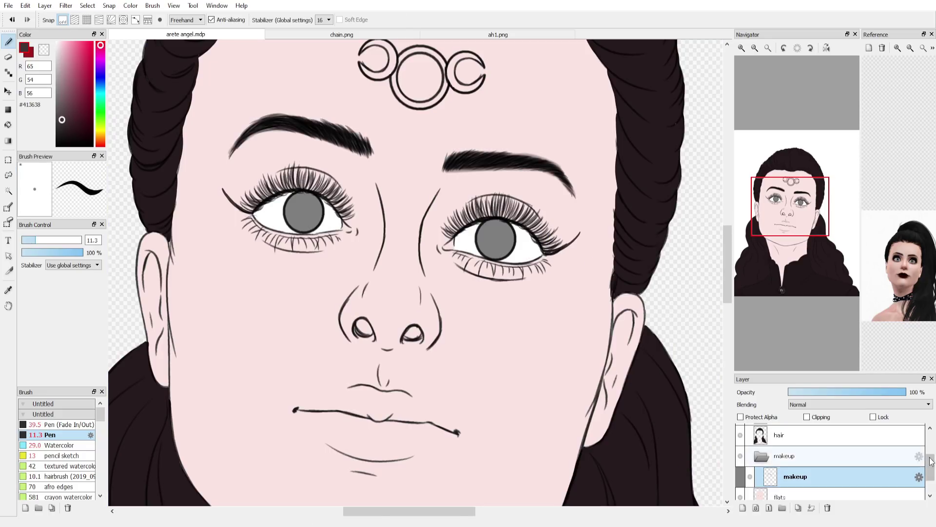
Show the chains layer and hide the brows and fluffy lashes layer
{"action": "left_click", "coordinate": [741, 434]}
{"action": "mouse_move", "coordinate": [932, 462]}
{"action": "left_mouse_down"}
{"action": "mouse_move", "coordinate": [932, 440]}
{"action": "mouse_move", "coordinate": [932, 477]}
{"action": "left_mouse_up"}
{"action": "left_click", "coordinate": [741, 474]}
{"action": "left_click", "coordinate": [740, 474]}
{"action": "left_click", "coordinate": [740, 454]}
{"action": "mouse_move", "coordinate": [357, 248]}
{"action": "left_mouse_down"}
{"action": "mouse_move", "coordinate": [328, 233]}
{"action": "mouse_move", "coordinate": [279, 405]}
{"action": "left_mouse_up"}
{"action": "left_click_drag", "start_coordinate": [249, 211], "coordinate": [393, 113]}
{"action": "key", "text": "ctrl+z"}
{"action": "left_click", "coordinate": [61, 444]}
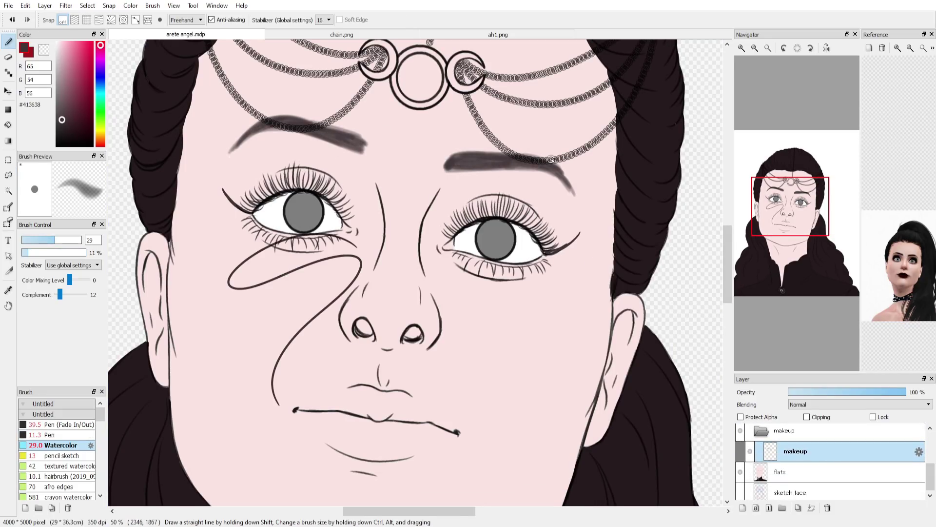
{"action": "left_click", "coordinate": [8, 175]}
{"action": "key", "text": "ctrl+z"}
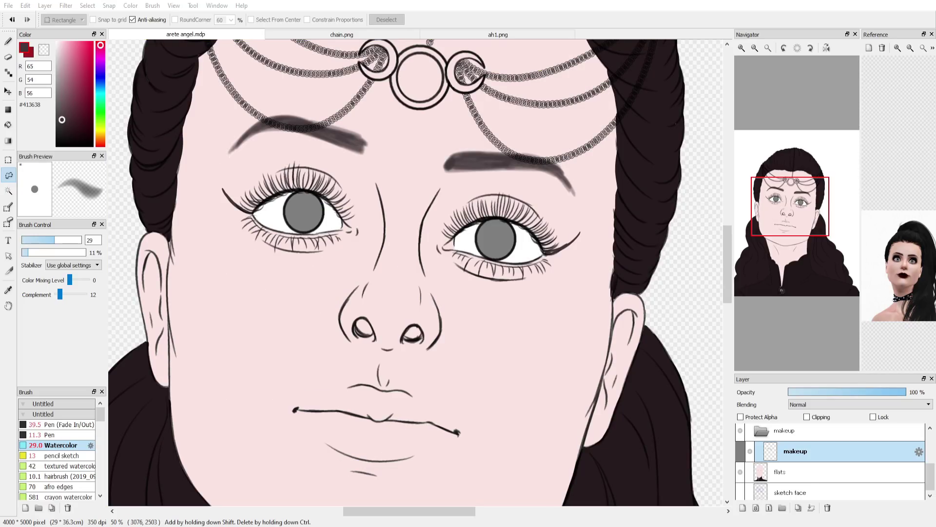
Outline the winged eyeliner shapes on both eyes with a size 8.1 pen and enlarge the layer list
{"action": "left_click", "coordinate": [49, 435]}
{"action": "scroll", "coordinate": [579, 223], "scroll_direction": "up", "scroll_amount": 1}
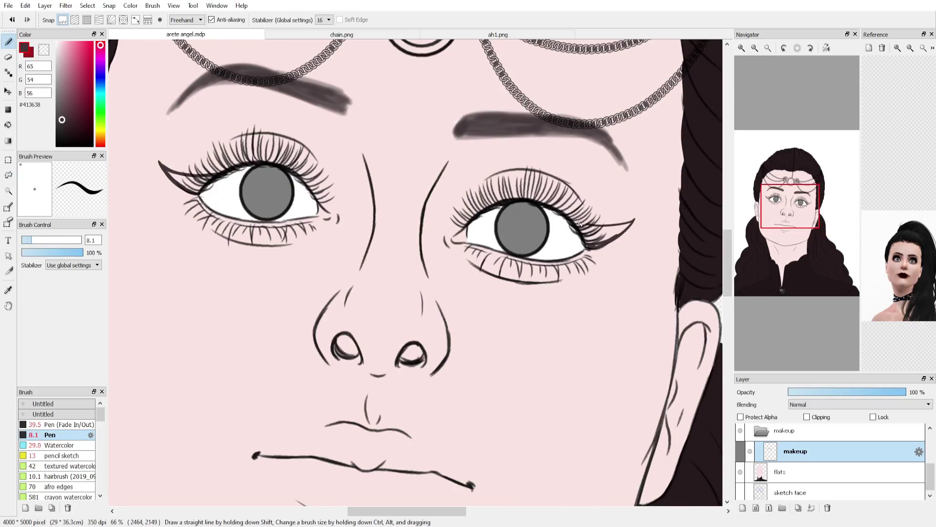
{"action": "scroll", "coordinate": [824, 463], "scroll_direction": "up", "scroll_amount": 3}
{"action": "left_click_drag", "start_coordinate": [803, 373], "coordinate": [803, 187]}
{"action": "left_click", "coordinate": [795, 269]}
{"action": "left_click", "coordinate": [805, 349]}
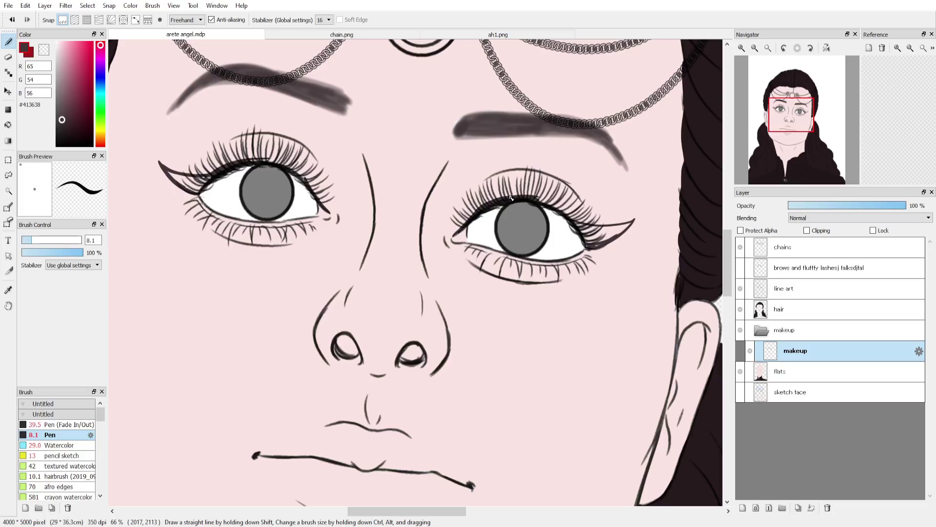
Fill in both upper eyeliner wings with a size 19 fade in/out pen, tidy them, and show the brows and lashes layer again
{"action": "left_click", "coordinate": [61, 424]}
{"action": "left_click", "coordinate": [46, 240]}
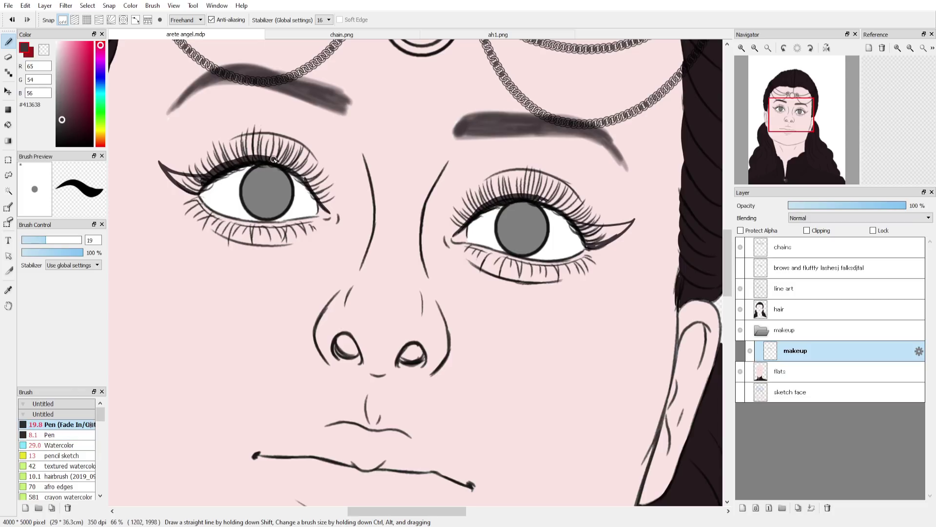
{"action": "left_click_drag", "start_coordinate": [274, 160], "coordinate": [291, 176]}
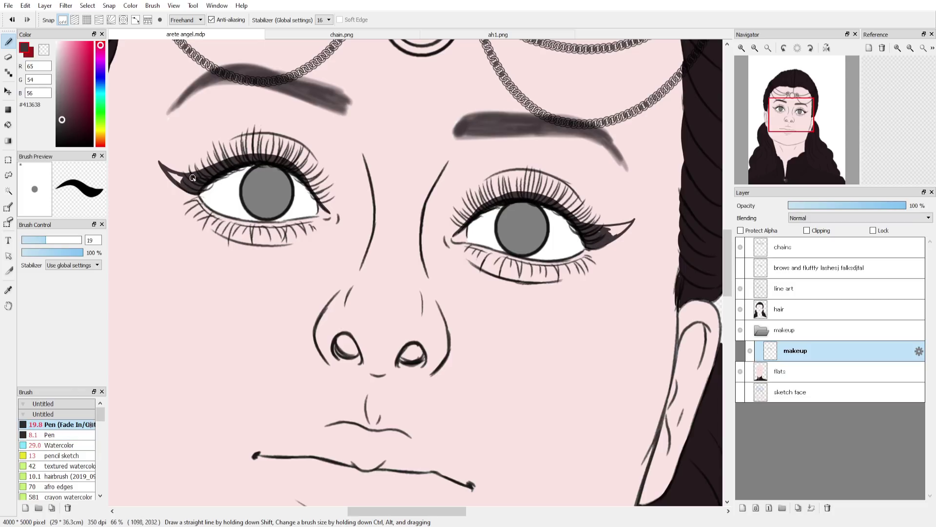
{"action": "left_click_drag", "start_coordinate": [615, 221], "coordinate": [620, 229]}
{"action": "key", "text": "e"}
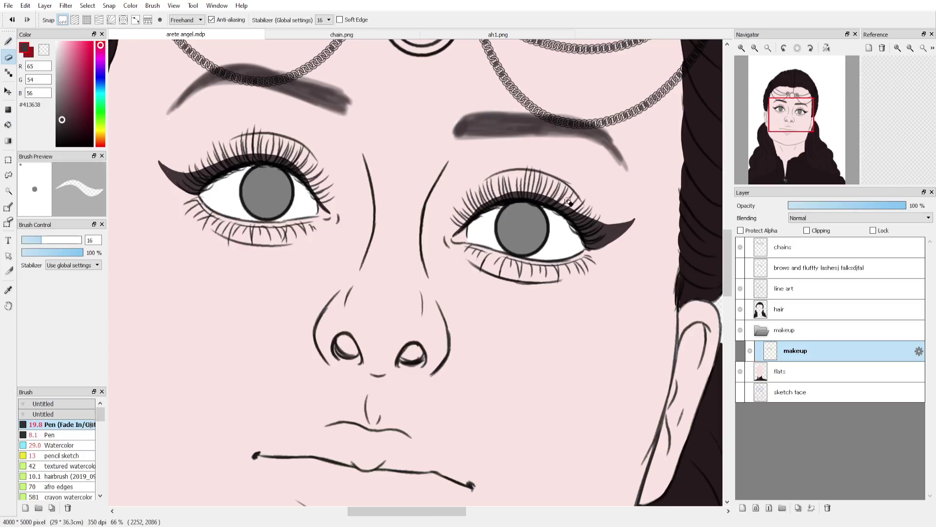
{"action": "left_click", "coordinate": [741, 268]}
{"action": "left_click", "coordinate": [755, 47]}
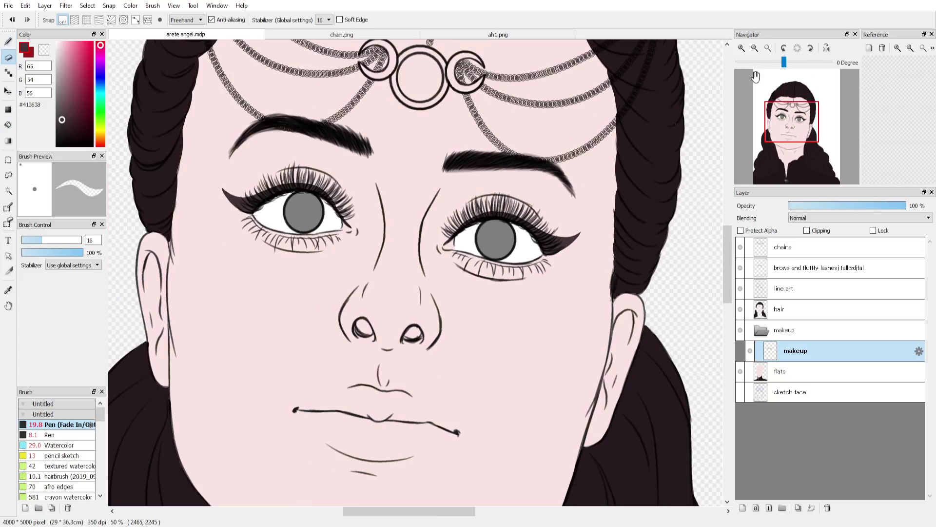
Add a layer above the makeup layer and draw the lower eyeliner under both eyes on the makeup layer
{"action": "left_click", "coordinate": [743, 508]}
{"action": "key", "text": "b"}
{"action": "left_click", "coordinate": [795, 372]}
{"action": "left_click_drag", "start_coordinate": [248, 212], "coordinate": [280, 237]}
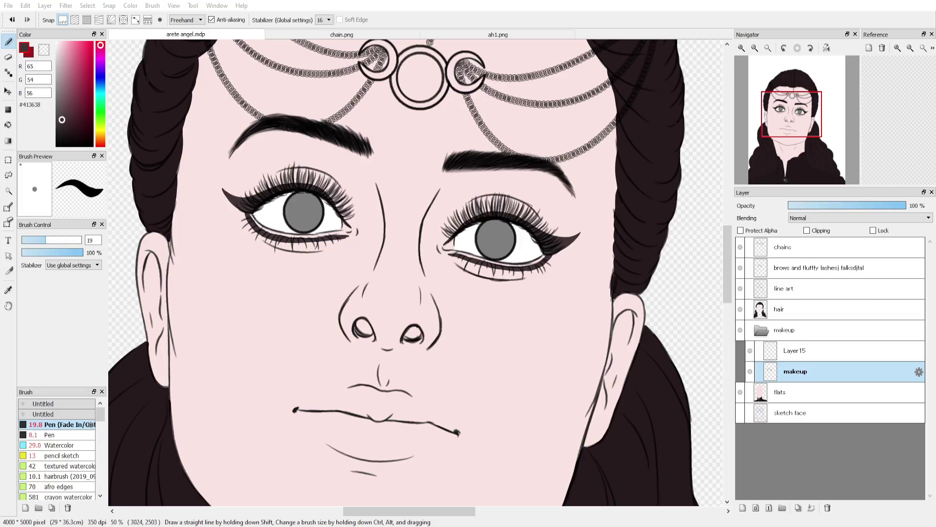
Outline the lower lip with the size 19 fade in/out pen and fill it in dark grey-brown #413638
{"action": "left_click_drag", "start_coordinate": [298, 410], "coordinate": [337, 448]}
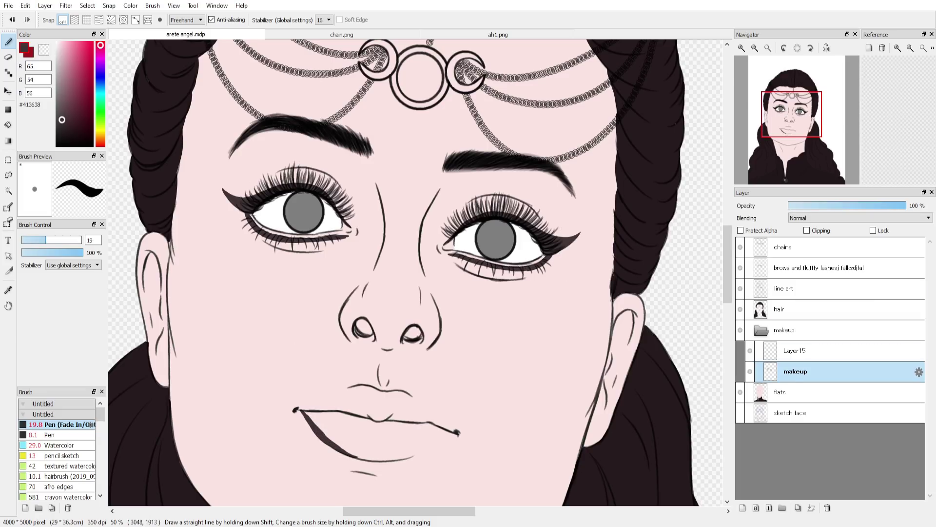
{"action": "mouse_move", "coordinate": [317, 432]}
{"action": "left_mouse_down"}
{"action": "mouse_move", "coordinate": [404, 456]}
{"action": "mouse_move", "coordinate": [443, 436]}
{"action": "left_mouse_up"}
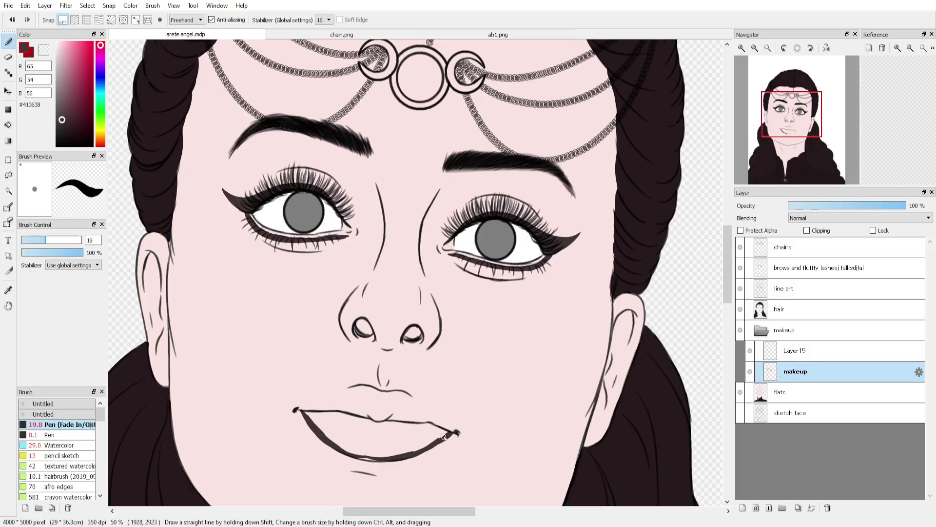
{"action": "left_click_drag", "start_coordinate": [352, 457], "coordinate": [387, 459]}
{"action": "key", "text": "g"}
{"action": "left_click", "coordinate": [384, 443]}
Outline and fill the upper lip in the same dark colour and soften the lip edges with the Watercolor brush
{"action": "key", "text": "b"}
{"action": "mouse_move", "coordinate": [360, 387]}
{"action": "left_mouse_down"}
{"action": "mouse_move", "coordinate": [303, 411]}
{"action": "mouse_move", "coordinate": [313, 408]}
{"action": "left_mouse_up"}
{"action": "mouse_move", "coordinate": [403, 394]}
{"action": "left_mouse_down"}
{"action": "mouse_move", "coordinate": [453, 433]}
{"action": "mouse_move", "coordinate": [343, 393]}
{"action": "mouse_move", "coordinate": [405, 394]}
{"action": "mouse_move", "coordinate": [435, 424]}
{"action": "left_mouse_up"}
{"action": "key", "text": "g"}
{"action": "left_click", "coordinate": [374, 406]}
{"action": "key", "text": "b"}
{"action": "left_click", "coordinate": [61, 444]}
{"action": "left_click_drag", "start_coordinate": [304, 417], "coordinate": [384, 455]}
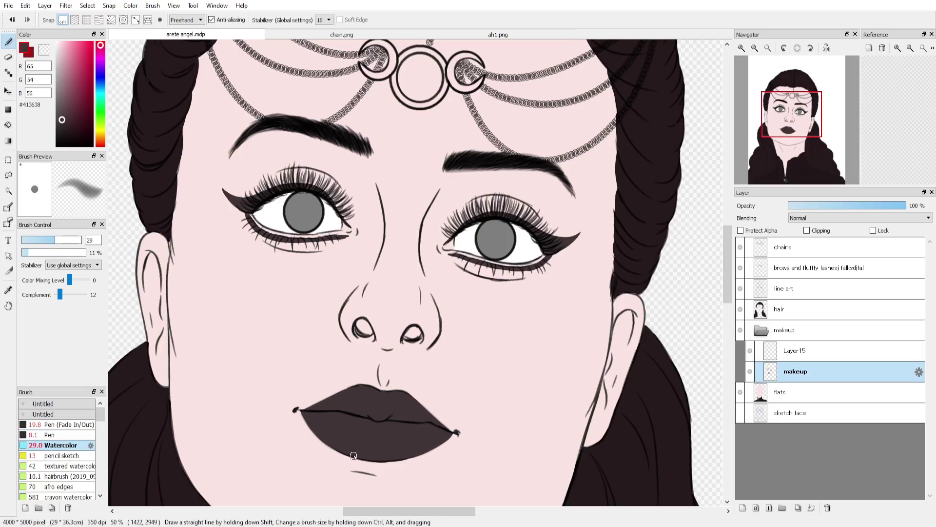
Paint bright yellow #FBFF70 tear streaks running down from both eyes on the new makeup folder layer with the Watercolor brush
{"action": "left_click", "coordinate": [796, 350]}
{"action": "mouse_move", "coordinate": [538, 282]}
{"action": "left_mouse_down"}
{"action": "mouse_move", "coordinate": [553, 264]}
{"action": "mouse_move", "coordinate": [548, 281]}
{"action": "left_mouse_up"}
{"action": "key", "text": "ctrl+z"}
{"action": "left_click", "coordinate": [101, 130]}
{"action": "left_click", "coordinate": [77, 42]}
{"action": "left_click_drag", "start_coordinate": [498, 345], "coordinate": [498, 291]}
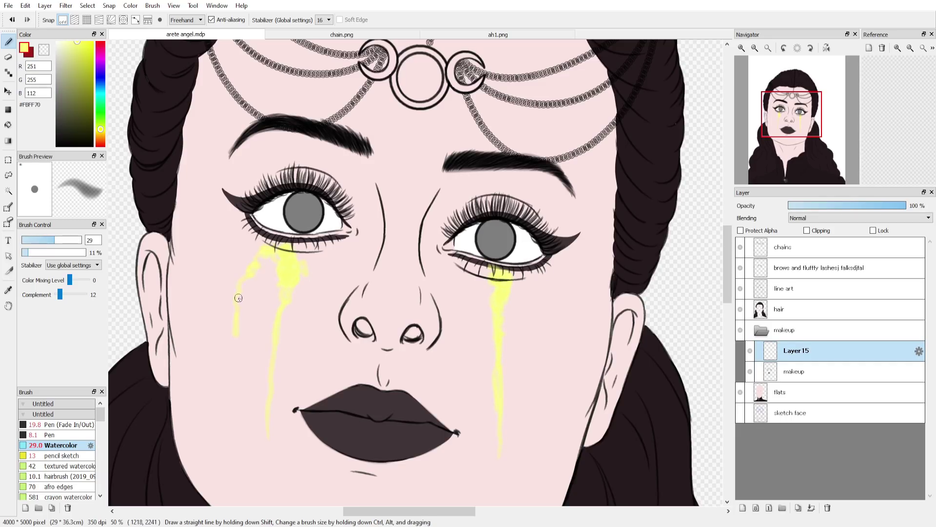
{"action": "left_click_drag", "start_coordinate": [531, 281], "coordinate": [568, 357]}
{"action": "left_click_drag", "start_coordinate": [550, 266], "coordinate": [580, 281]}
{"action": "left_click_drag", "start_coordinate": [249, 230], "coordinate": [211, 251]}
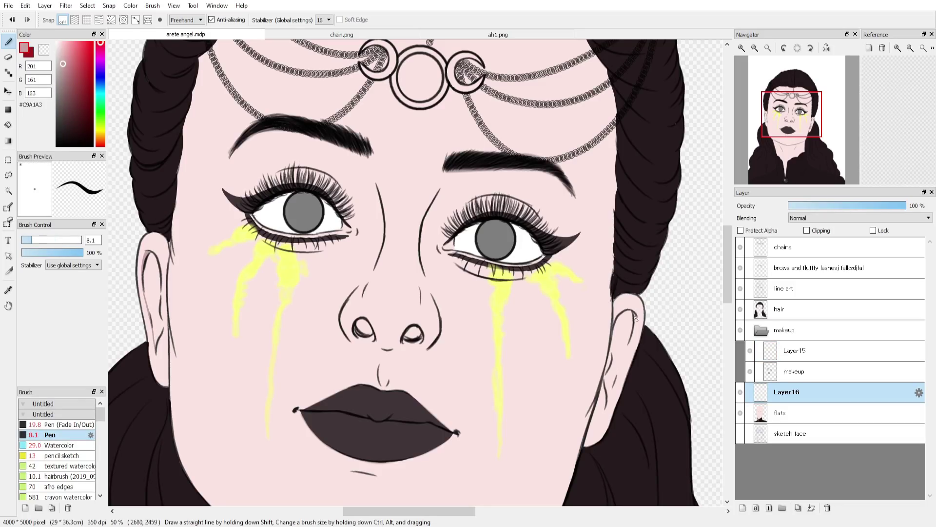
Outline the inner shadow of both ears with a size 8.1 pen and fill the shapes in dusty pink #C9A1A3
{"action": "left_click_drag", "start_coordinate": [635, 317], "coordinate": [606, 408]}
{"action": "key", "text": "g"}
{"action": "left_click", "coordinate": [9, 41]}
{"action": "left_click_drag", "start_coordinate": [161, 283], "coordinate": [163, 329]}
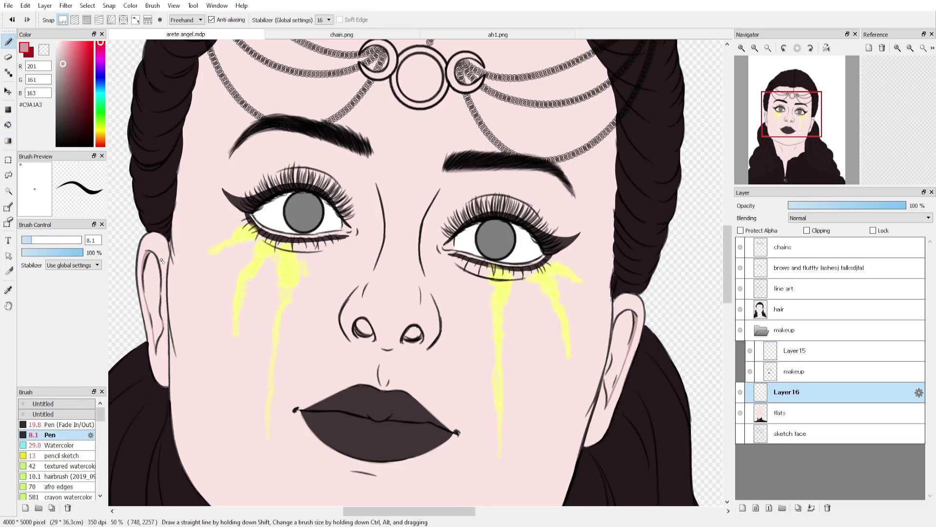
{"action": "left_click", "coordinate": [9, 125]}
{"action": "left_click", "coordinate": [152, 291]}
{"action": "left_click", "coordinate": [621, 344]}
Fill both nostrils with the shadow colour on the layer above the flats
{"action": "left_click", "coordinate": [9, 42]}
{"action": "left_click", "coordinate": [8, 125]}
{"action": "left_click", "coordinate": [363, 326]}
{"action": "left_click", "coordinate": [413, 333]}
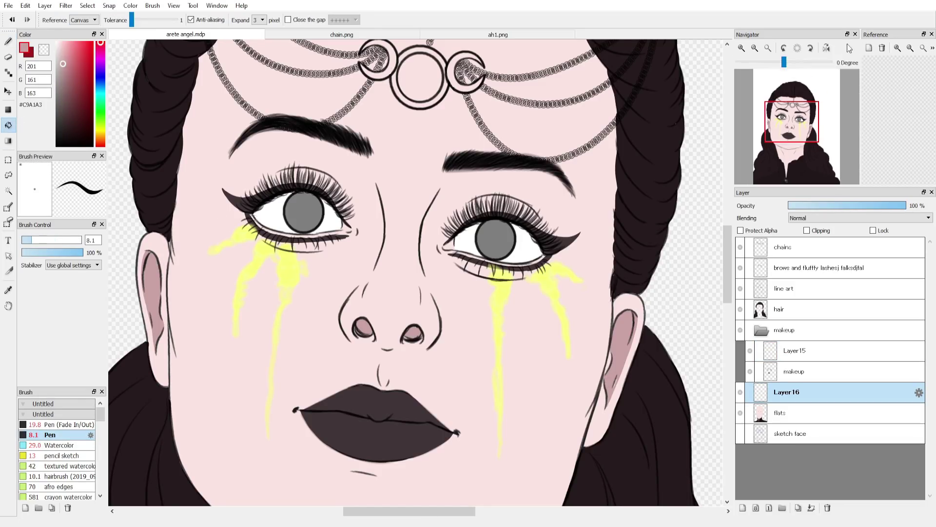
{"action": "left_click", "coordinate": [369, 336]}
{"action": "key", "text": "ctrl+z"}
Outline the shadow under the chin across the neck with a size 21 pen and fill it in dusty pink #C9A1A3
{"action": "key", "text": "b"}
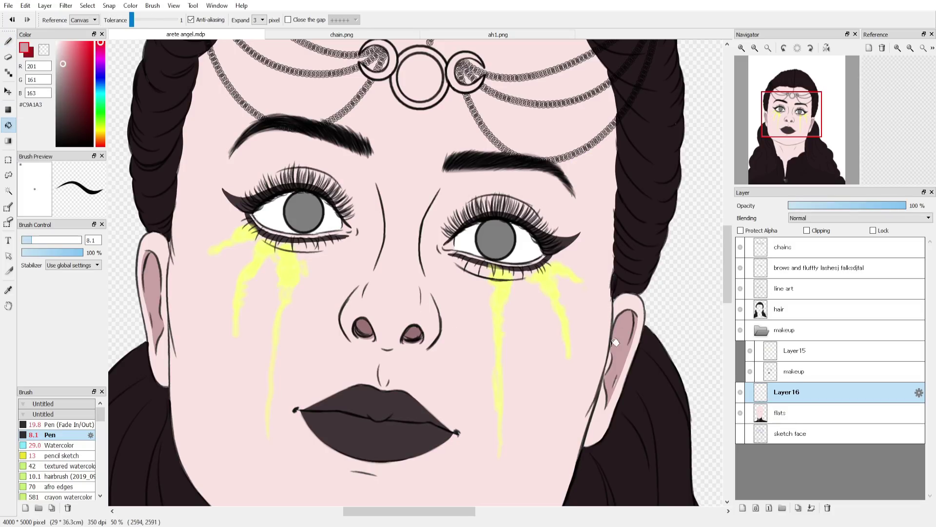
{"action": "left_click", "coordinate": [48, 240]}
{"action": "left_click_drag", "start_coordinate": [792, 114], "coordinate": [793, 136]}
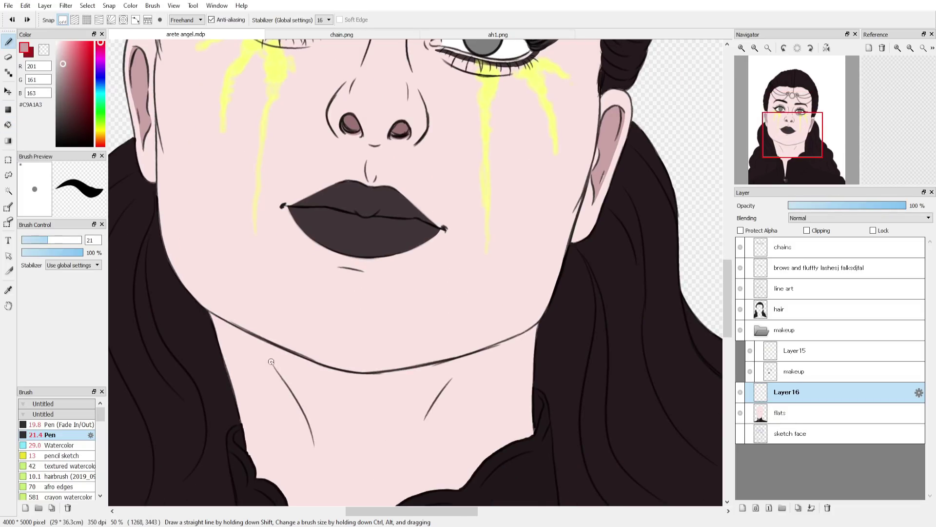
{"action": "mouse_move", "coordinate": [268, 358]}
{"action": "left_mouse_down"}
{"action": "mouse_move", "coordinate": [445, 387]}
{"action": "mouse_move", "coordinate": [297, 399]}
{"action": "mouse_move", "coordinate": [353, 427]}
{"action": "left_mouse_up"}
{"action": "key", "text": "ctrl+z"}
{"action": "key", "text": "ctrl+z"}
{"action": "key", "text": "e"}
{"action": "mouse_move", "coordinate": [302, 409]}
{"action": "left_mouse_down"}
{"action": "mouse_move", "coordinate": [448, 396]}
{"action": "mouse_move", "coordinate": [539, 328]}
{"action": "left_mouse_up"}
{"action": "key", "text": "b"}
{"action": "mouse_move", "coordinate": [212, 316]}
{"action": "left_mouse_down"}
{"action": "mouse_move", "coordinate": [262, 352]}
{"action": "mouse_move", "coordinate": [226, 324]}
{"action": "left_mouse_up"}
{"action": "key", "text": "g"}
{"action": "left_click", "coordinate": [360, 379]}
{"action": "key", "text": "b"}
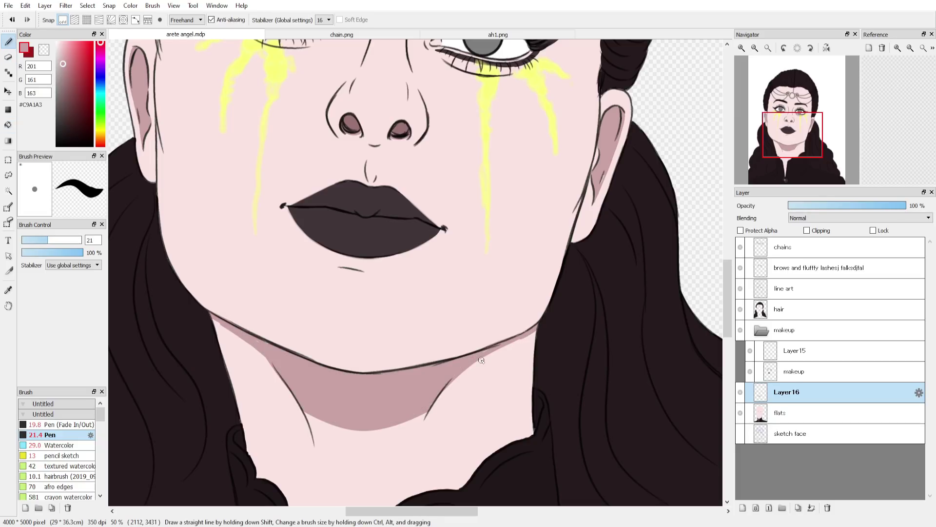
Bring the face in the reference photo into view and draw shadow strokes along both sides of the nose bridge
{"action": "scroll", "coordinate": [482, 360], "scroll_direction": "up", "scroll_amount": 5}
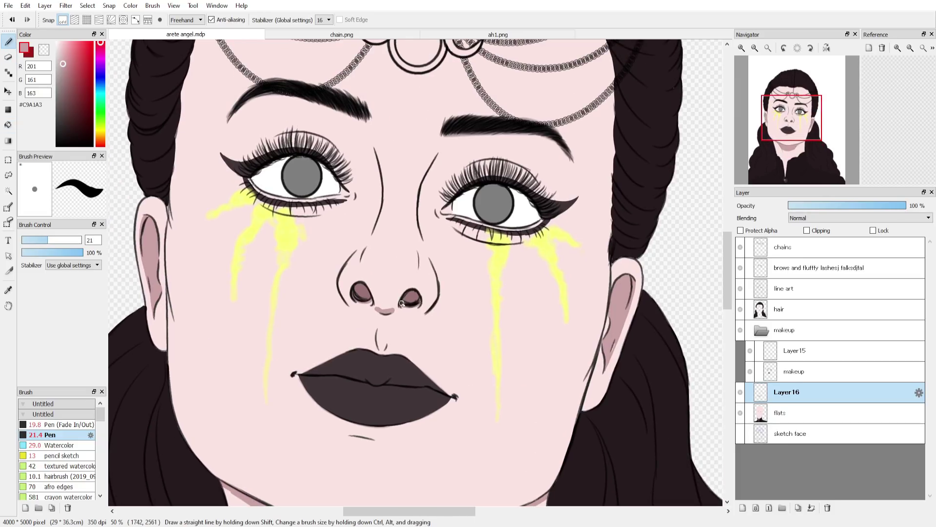
{"action": "left_click", "coordinate": [897, 49]}
{"action": "left_click", "coordinate": [897, 51]}
{"action": "left_click_drag", "start_coordinate": [922, 81], "coordinate": [886, 163]}
{"action": "mouse_move", "coordinate": [366, 124]}
{"action": "left_mouse_down"}
{"action": "mouse_move", "coordinate": [383, 220]}
{"action": "mouse_move", "coordinate": [368, 243]}
{"action": "left_mouse_up"}
{"action": "left_click_drag", "start_coordinate": [432, 159], "coordinate": [423, 250]}
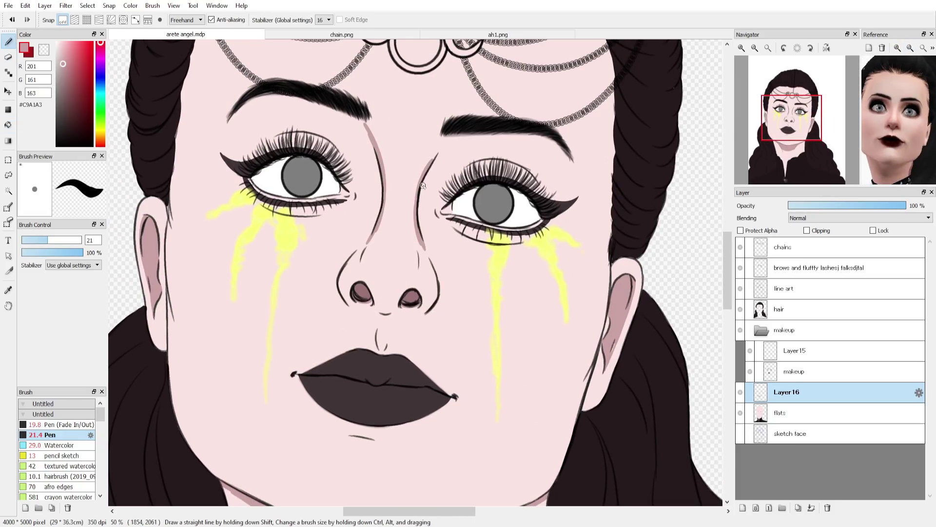
Shade the upper eyelids of both eyes in dusty pink behind the lashes toward the inner corners
{"action": "left_click_drag", "start_coordinate": [260, 148], "coordinate": [353, 191]}
{"action": "left_click_drag", "start_coordinate": [332, 144], "coordinate": [353, 192]}
{"action": "mouse_move", "coordinate": [490, 160]}
{"action": "left_mouse_down"}
{"action": "mouse_move", "coordinate": [447, 200]}
{"action": "mouse_move", "coordinate": [556, 188]}
{"action": "mouse_move", "coordinate": [474, 168]}
{"action": "mouse_move", "coordinate": [545, 194]}
{"action": "left_mouse_up"}
{"action": "key", "text": "ctrl+z"}
{"action": "mouse_move", "coordinate": [245, 160]}
{"action": "left_mouse_down"}
{"action": "mouse_move", "coordinate": [318, 131]}
{"action": "mouse_move", "coordinate": [351, 172]}
{"action": "left_mouse_up"}
{"action": "left_click_drag", "start_coordinate": [483, 161], "coordinate": [445, 193]}
{"action": "key", "text": "ctrl+z"}
{"action": "left_click_drag", "start_coordinate": [477, 134], "coordinate": [499, 147]}
{"action": "left_click_drag", "start_coordinate": [328, 103], "coordinate": [317, 132]}
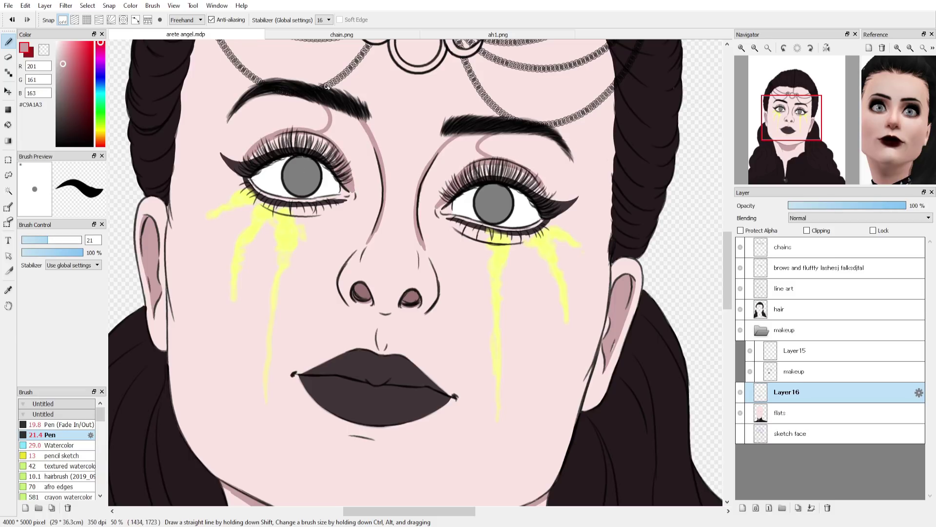
{"action": "mouse_move", "coordinate": [360, 186]}
{"action": "left_mouse_down"}
{"action": "mouse_move", "coordinate": [421, 191]}
{"action": "mouse_move", "coordinate": [349, 255]}
{"action": "left_mouse_up"}
{"action": "left_click_drag", "start_coordinate": [359, 204], "coordinate": [353, 259]}
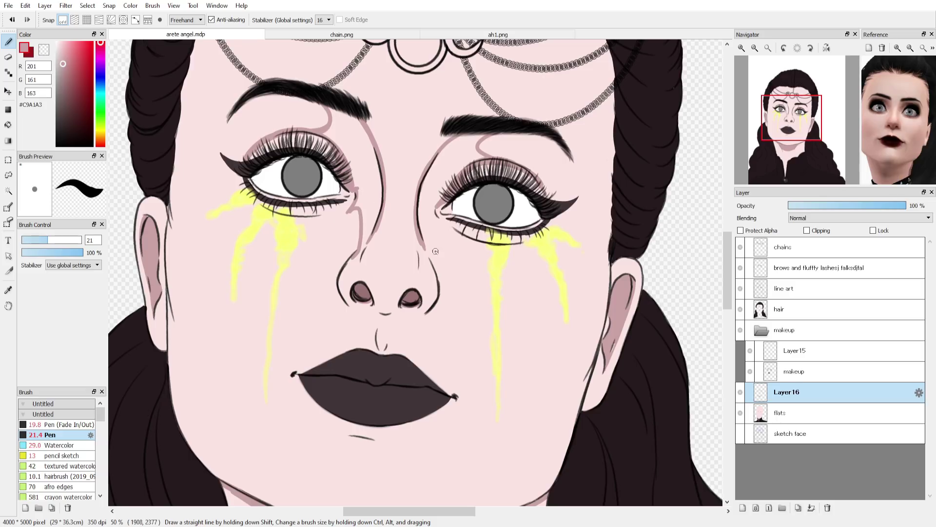
{"action": "left_click_drag", "start_coordinate": [444, 209], "coordinate": [429, 265]}
{"action": "left_click_drag", "start_coordinate": [369, 236], "coordinate": [362, 251]}
{"action": "key", "text": "g"}
{"action": "left_click", "coordinate": [362, 163]}
{"action": "left_click", "coordinate": [458, 155]}
{"action": "key", "text": "ctrl+z"}
{"action": "key", "text": "ctrl+z"}
{"action": "key", "text": "ctrl+z"}
{"action": "key", "text": "ctrl+z"}
{"action": "key", "text": "ctrl+z"}
{"action": "key", "text": "ctrl+z"}
{"action": "key", "text": "ctrl+z"}
{"action": "key", "text": "ctrl+z"}
{"action": "key", "text": "ctrl+z"}
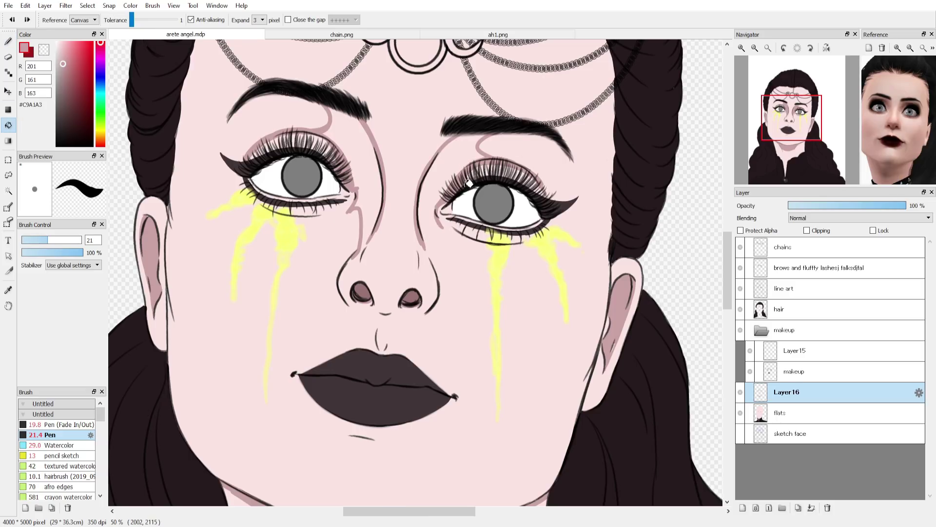
Set the colour to light pink #E9CECF and outline the shadow shapes under both inner eye corners and beside the nose
{"action": "left_click", "coordinate": [63, 55]}
{"action": "left_click", "coordinate": [276, 375]}
{"action": "key", "text": "ctrl+z"}
{"action": "left_click", "coordinate": [60, 50]}
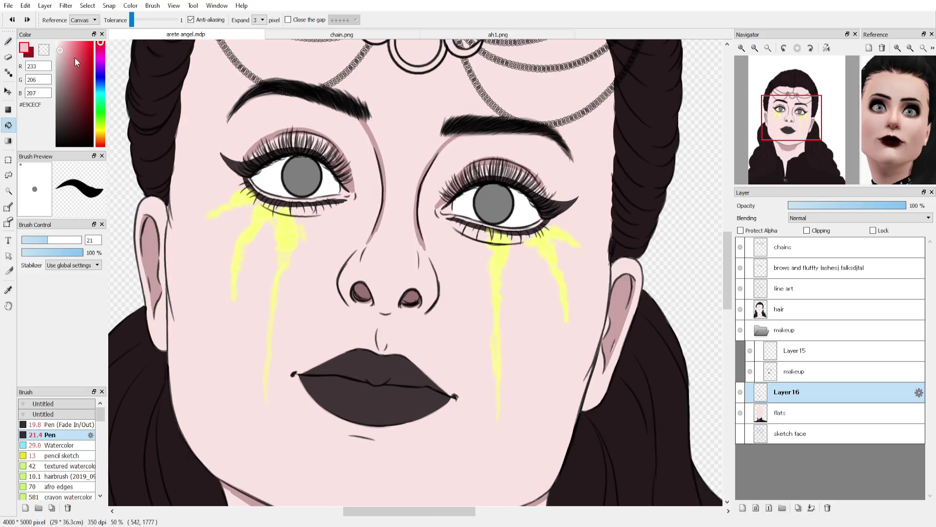
{"action": "key", "text": "b"}
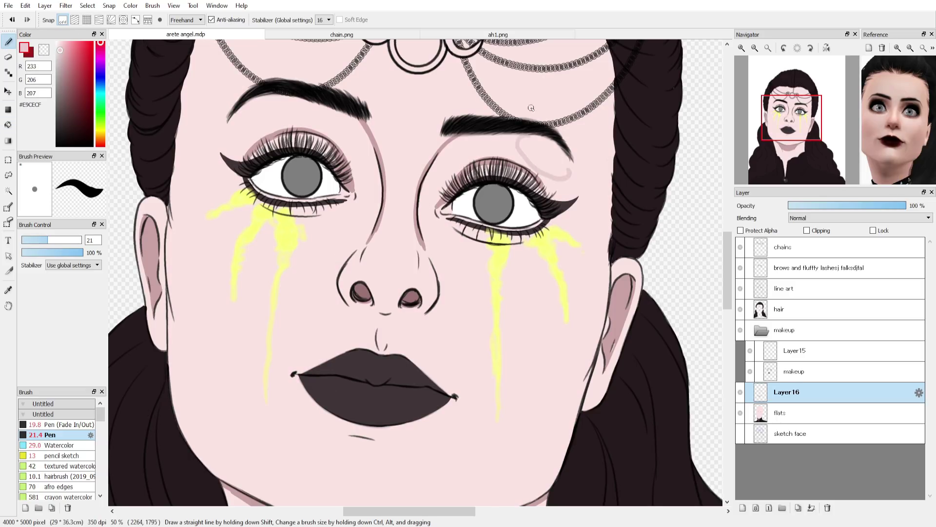
{"action": "left_click_drag", "start_coordinate": [378, 315], "coordinate": [332, 359]}
{"action": "key", "text": "ctrl+z"}
{"action": "left_click_drag", "start_coordinate": [319, 216], "coordinate": [355, 193]}
{"action": "left_click_drag", "start_coordinate": [437, 211], "coordinate": [464, 239]}
{"action": "left_click_drag", "start_coordinate": [427, 248], "coordinate": [452, 306]}
{"action": "left_click_drag", "start_coordinate": [462, 239], "coordinate": [443, 276]}
{"action": "left_click_drag", "start_coordinate": [356, 224], "coordinate": [339, 269]}
{"action": "left_click_drag", "start_coordinate": [332, 212], "coordinate": [355, 248]}
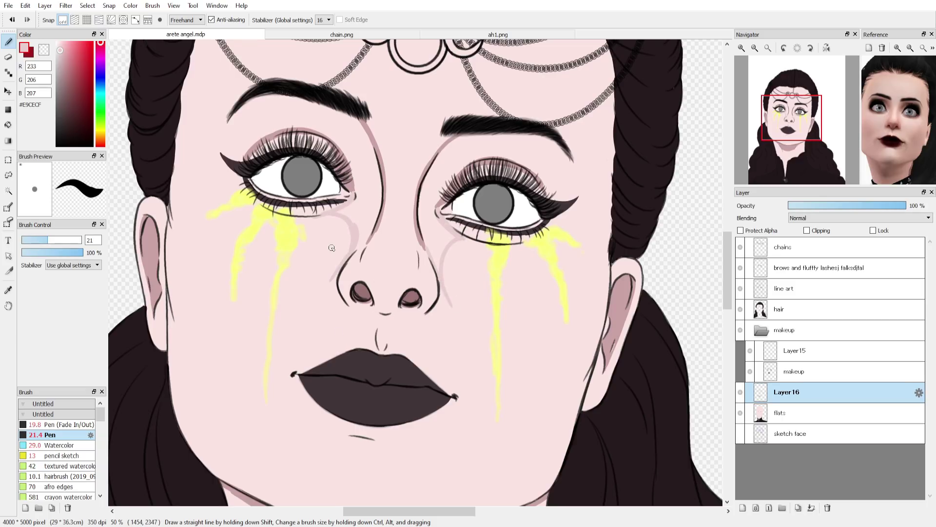
Outline the shadow below both inner brow ends and fill the eye socket shapes on both sides of the nose
{"action": "left_click_drag", "start_coordinate": [326, 135], "coordinate": [352, 117]}
{"action": "mouse_move", "coordinate": [478, 137]}
{"action": "left_mouse_down"}
{"action": "mouse_move", "coordinate": [472, 164]}
{"action": "mouse_move", "coordinate": [433, 167]}
{"action": "left_mouse_up"}
{"action": "left_click_drag", "start_coordinate": [359, 120], "coordinate": [374, 159]}
{"action": "key", "text": "g"}
{"action": "key", "text": "b"}
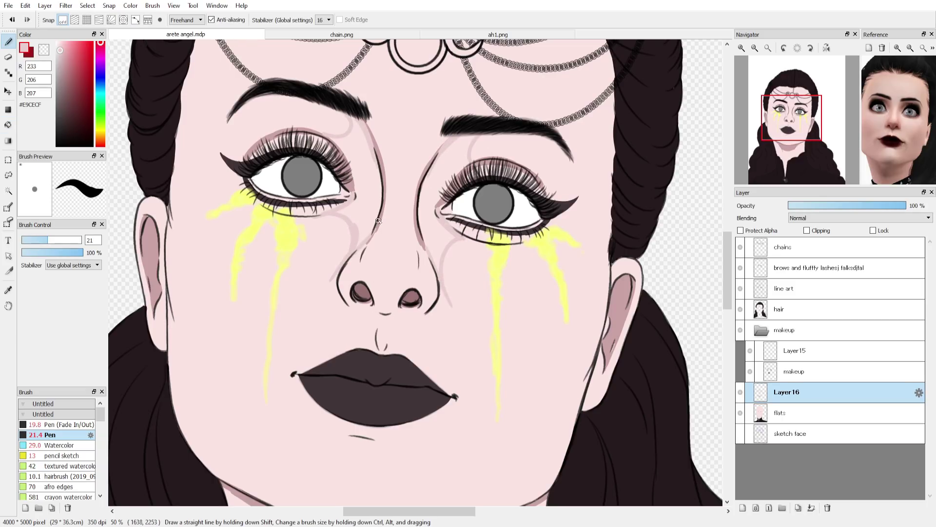
{"action": "left_click_drag", "start_coordinate": [378, 221], "coordinate": [360, 244]}
{"action": "key", "text": "g"}
{"action": "left_click", "coordinate": [371, 163]}
{"action": "left_click", "coordinate": [454, 148]}
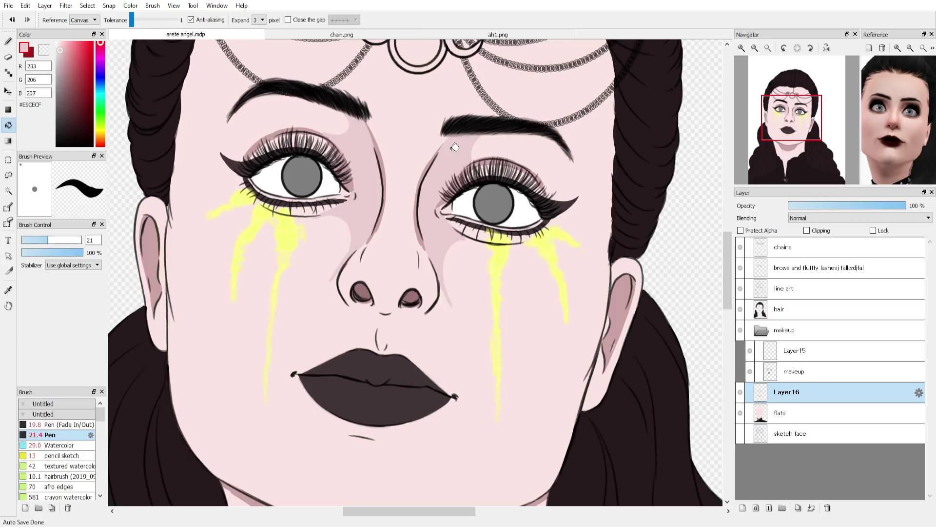
Reduce the fill expansion to 1 pixel and refill both eye socket shadows
{"action": "left_click", "coordinate": [262, 20]}
{"action": "left_click", "coordinate": [257, 35]}
{"action": "key", "text": "ctrl+z"}
{"action": "key", "text": "ctrl+z"}
{"action": "left_click", "coordinate": [367, 154]}
{"action": "left_click", "coordinate": [451, 151]}
Recolour the eye socket shadows beside the nose in warmer pink #EEC9CB
{"action": "right_click", "coordinate": [201, 122]}
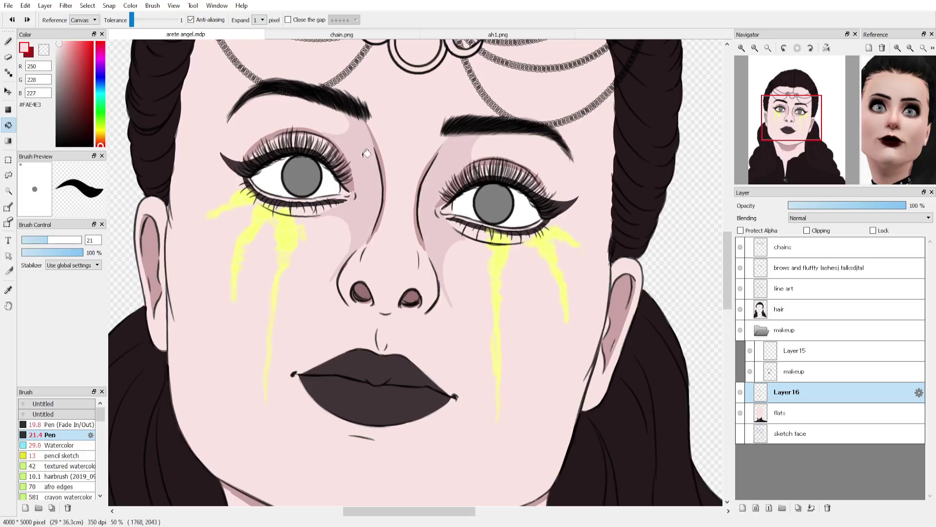
{"action": "left_click", "coordinate": [366, 154], "text": "alt"}
{"action": "left_click", "coordinate": [409, 174], "text": "alt"}
Hide the yellow tears on Layer15 and shade the sides and underside of the nose in pink #EEC9CB with the pen
{"action": "left_click", "coordinate": [9, 41]}
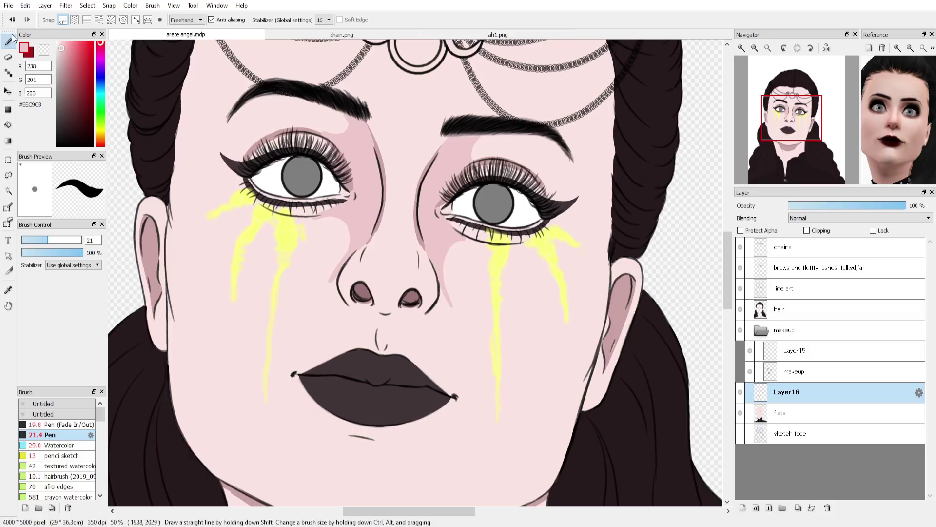
{"action": "left_click", "coordinate": [750, 350]}
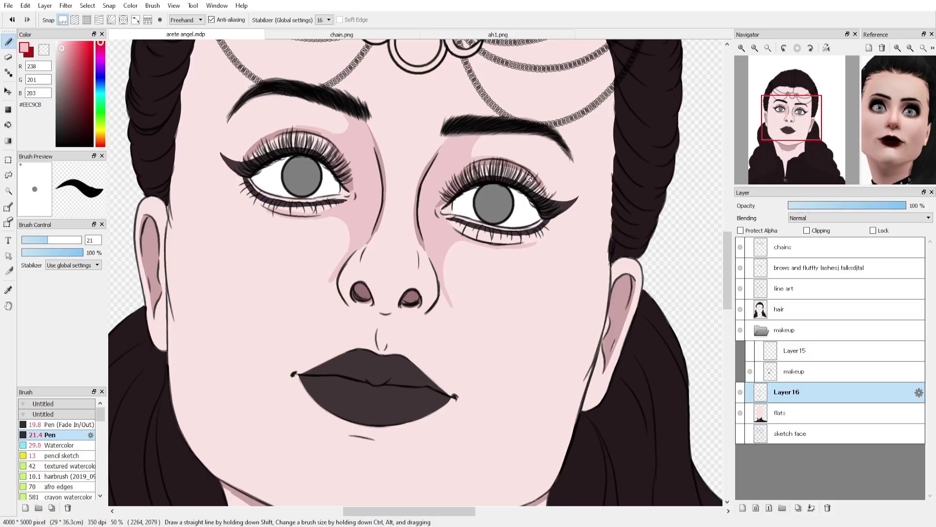
{"action": "mouse_move", "coordinate": [376, 229]}
{"action": "left_mouse_down"}
{"action": "mouse_move", "coordinate": [403, 278]}
{"action": "mouse_move", "coordinate": [418, 209]}
{"action": "left_mouse_up"}
{"action": "left_click_drag", "start_coordinate": [359, 306], "coordinate": [428, 309]}
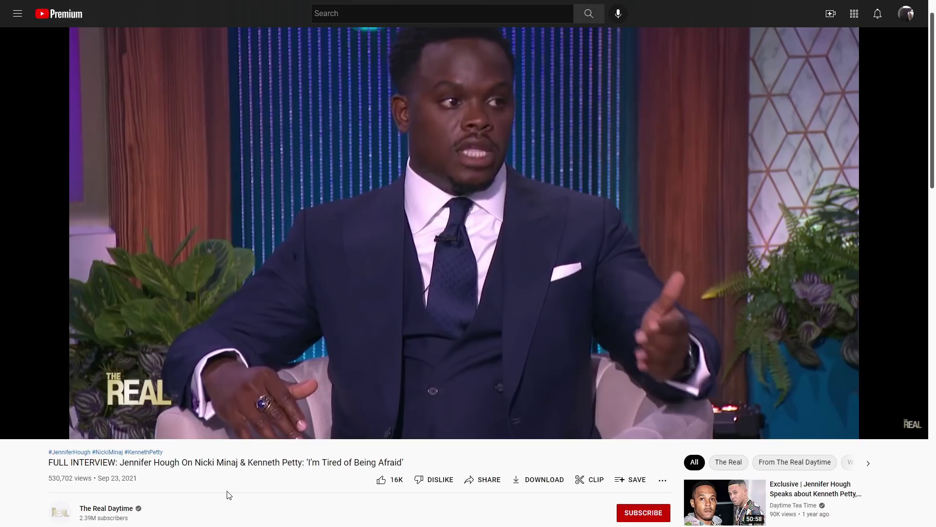
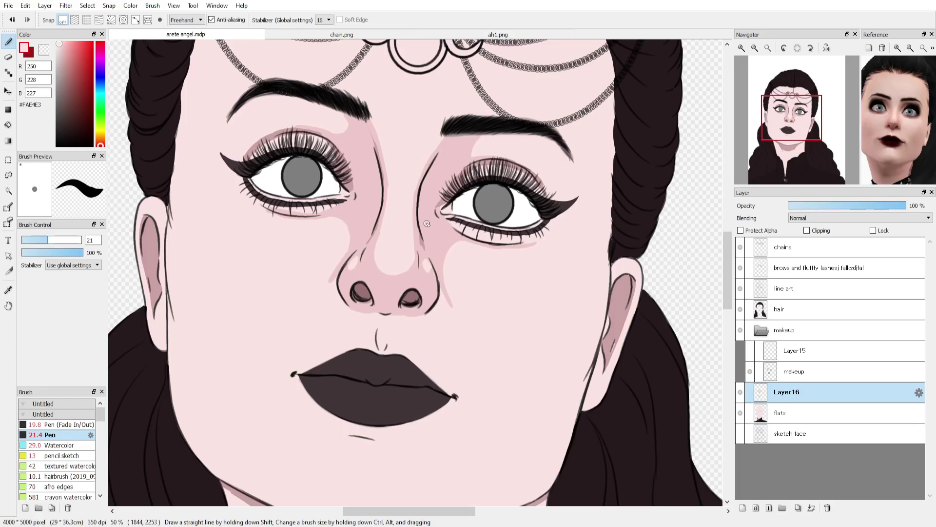
Dot a light highlight on the nose tip and touch up the surrounding nose shading
{"action": "left_click", "coordinate": [459, 208], "text": "alt"}
{"action": "left_click", "coordinate": [395, 255]}
{"action": "left_click", "coordinate": [416, 245], "text": "alt"}
{"action": "left_click_drag", "start_coordinate": [390, 237], "coordinate": [404, 236]}
Add pink #EEC9CB shading strokes below the lower lashes and under the lower lip
{"action": "left_click_drag", "start_coordinate": [240, 177], "coordinate": [270, 206]}
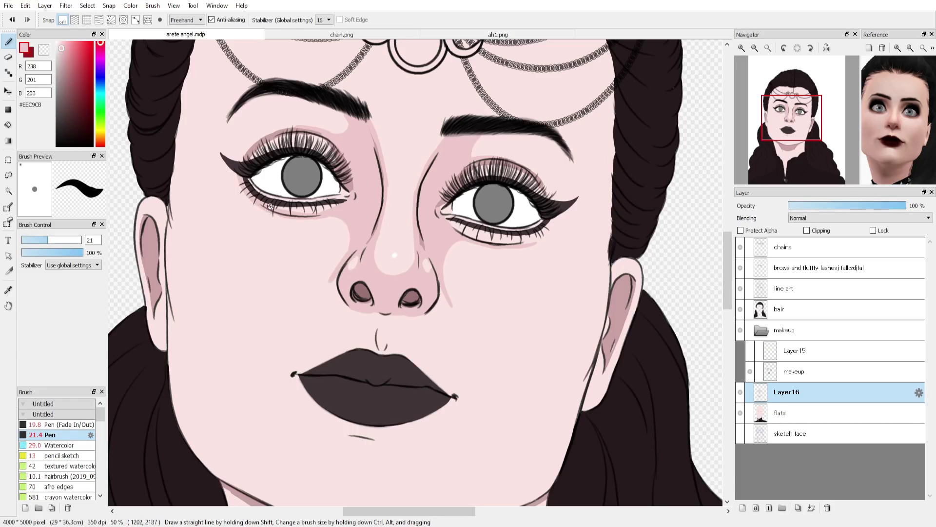
{"action": "left_click_drag", "start_coordinate": [549, 225], "coordinate": [517, 240]}
{"action": "key", "text": "ctrl+minus"}
{"action": "key", "text": "ctrl+z"}
Lasso the crease line below the lower lip and reposition it on the line art layer
{"action": "key", "text": "l"}
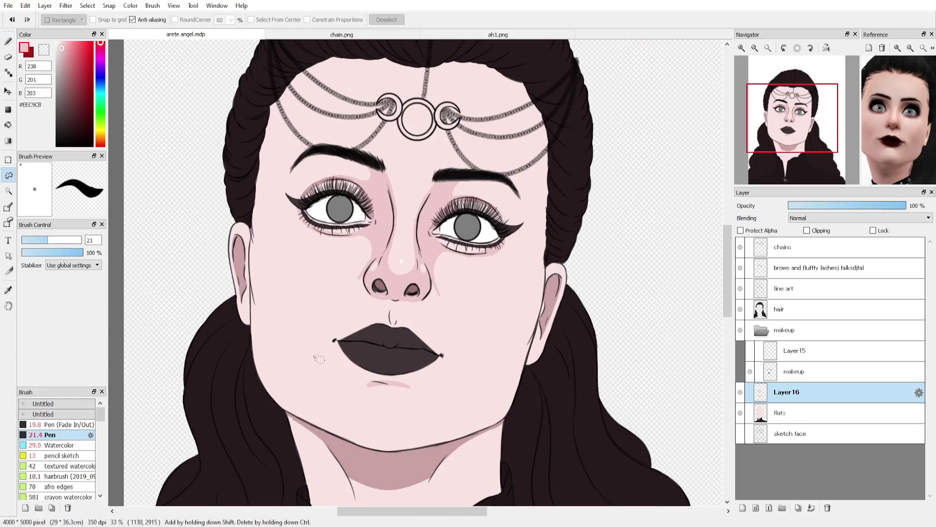
{"action": "left_click_drag", "start_coordinate": [360, 383], "coordinate": [350, 392]}
{"action": "left_click", "coordinate": [801, 287]}
{"action": "key", "text": "ctrl+t"}
{"action": "key", "text": "Return"}
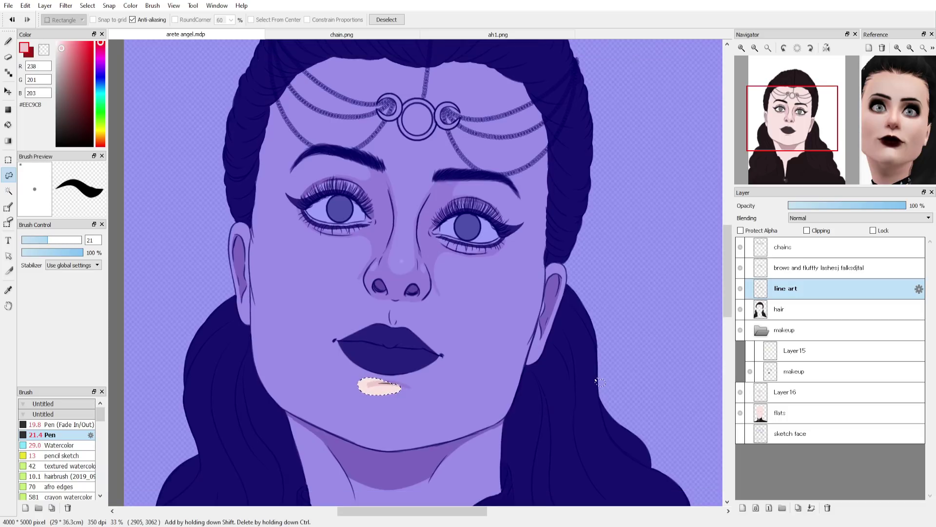
{"action": "key", "text": "p"}
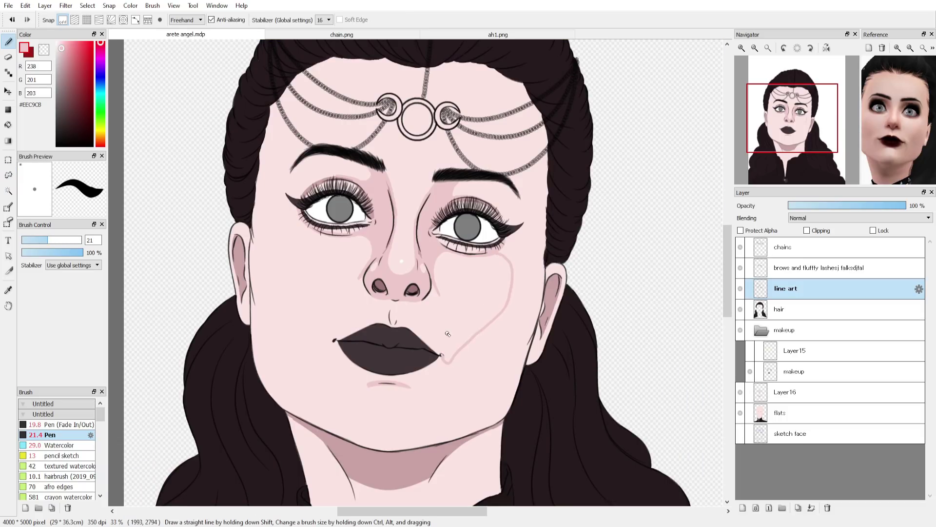
{"action": "left_click_drag", "start_coordinate": [302, 227], "coordinate": [314, 333]}
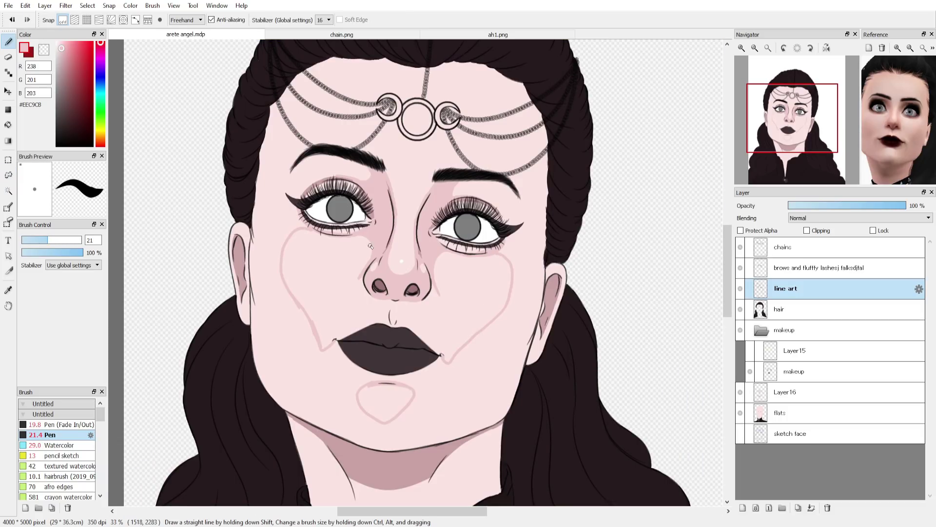
{"action": "left_click_drag", "start_coordinate": [462, 319], "coordinate": [513, 319]}
{"action": "left_click", "coordinate": [740, 289]}
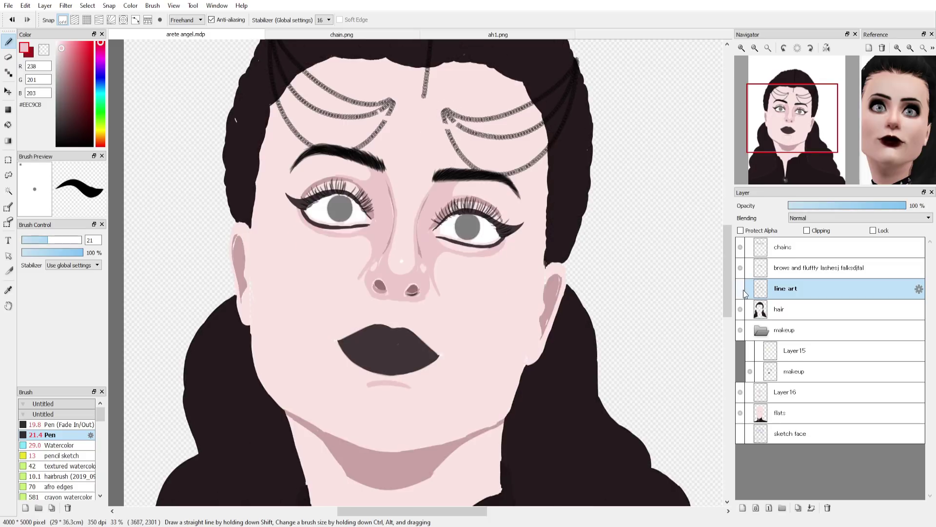
{"action": "left_click", "coordinate": [740, 289]}
{"action": "key", "text": "ctrl+z"}
{"action": "key", "text": "ctrl+z"}
{"action": "key", "text": "ctrl+z"}
{"action": "key", "text": "ctrl+z"}
{"action": "key", "text": "ctrl+z"}
{"action": "key", "text": "ctrl+z"}
{"action": "left_click", "coordinate": [741, 289]}
{"action": "left_click", "coordinate": [740, 288]}
Clip Layer16 to the flats and outline the light areas of both cheeks, the chin and the upper lip in #EEC9CB
{"action": "left_click", "coordinate": [829, 391]}
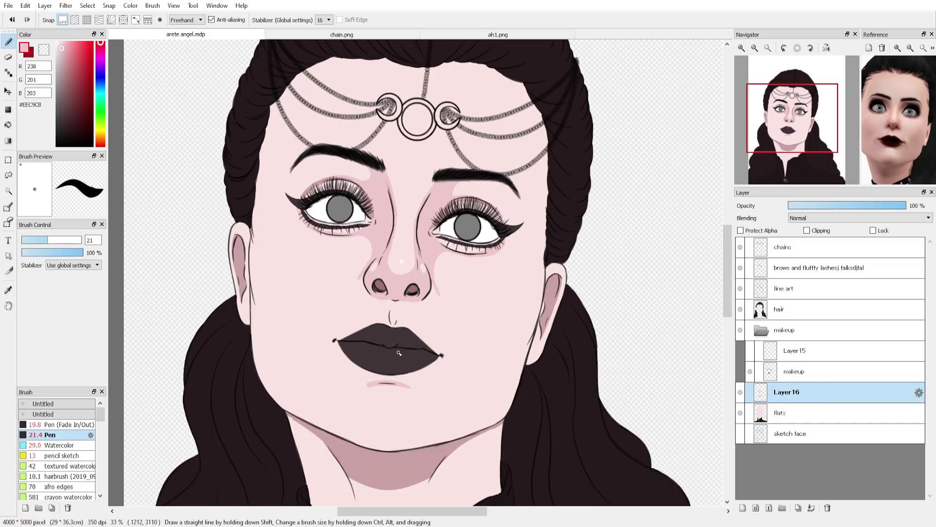
{"action": "left_click", "coordinate": [807, 230]}
{"action": "left_click_drag", "start_coordinate": [320, 351], "coordinate": [335, 341]}
{"action": "left_click_drag", "start_coordinate": [509, 254], "coordinate": [450, 374]}
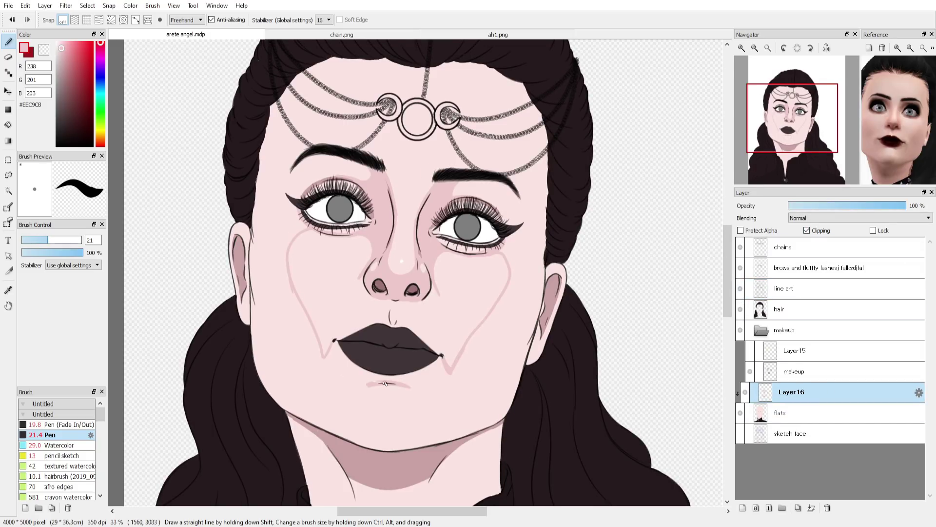
{"action": "left_click_drag", "start_coordinate": [385, 383], "coordinate": [407, 386]}
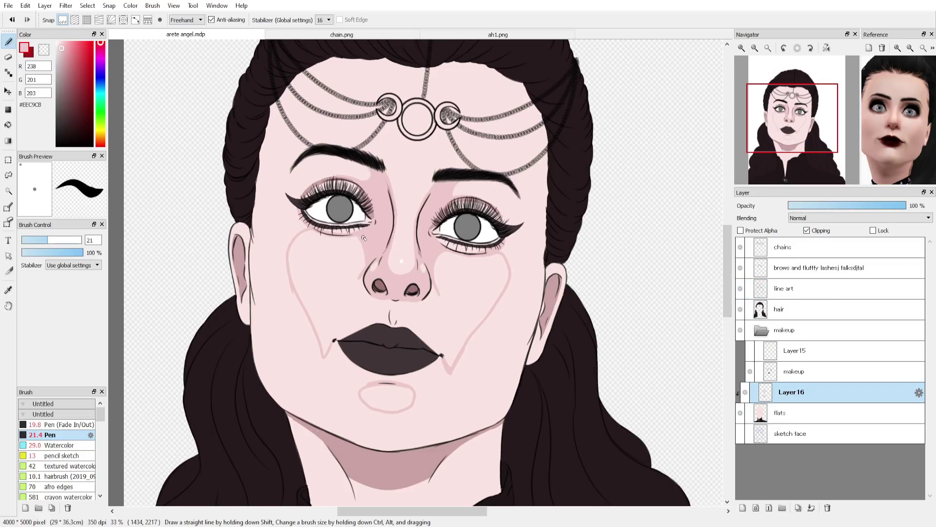
{"action": "key", "text": "ctrl+z"}
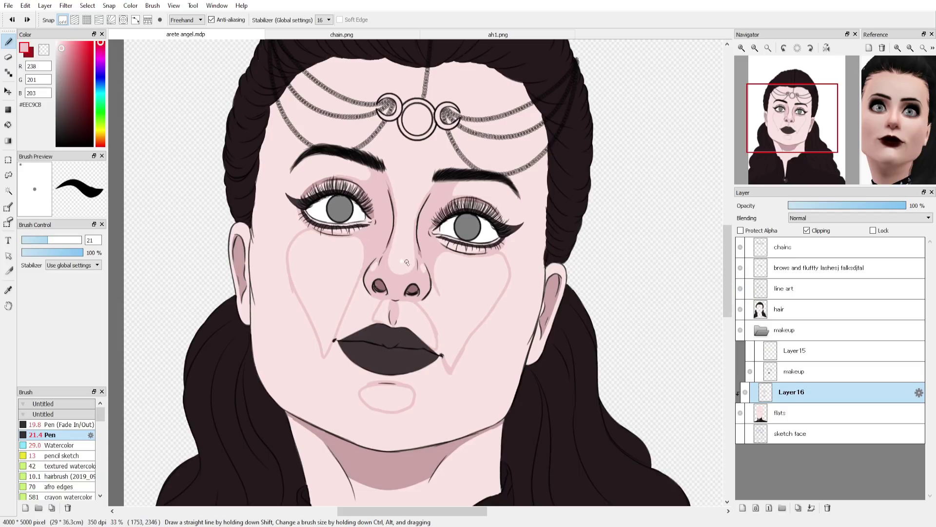
{"action": "left_click_drag", "start_coordinate": [441, 318], "coordinate": [447, 361]}
Outline the sides of the forehead with the pen and fill the face around the light areas in pink #EEC9CB
{"action": "left_click", "coordinate": [8, 57]}
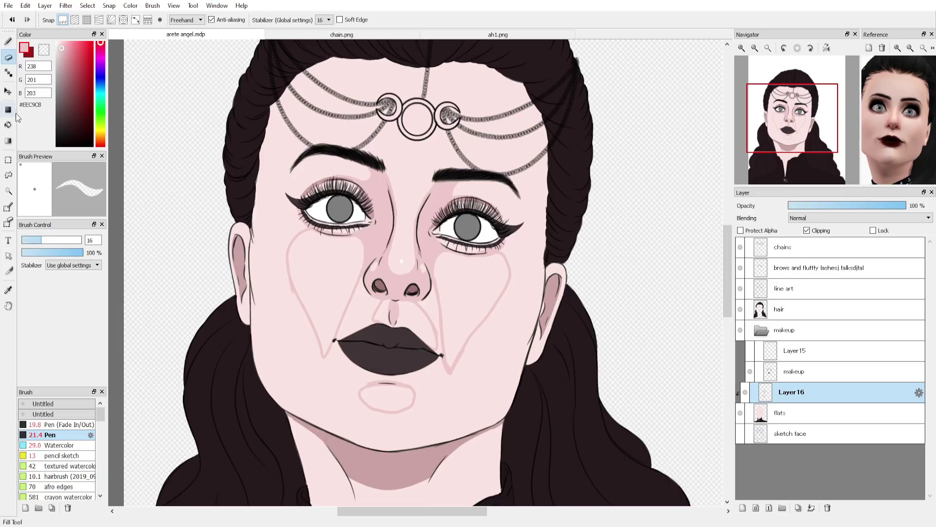
{"action": "left_click", "coordinate": [7, 125]}
{"action": "left_click", "coordinate": [8, 42]}
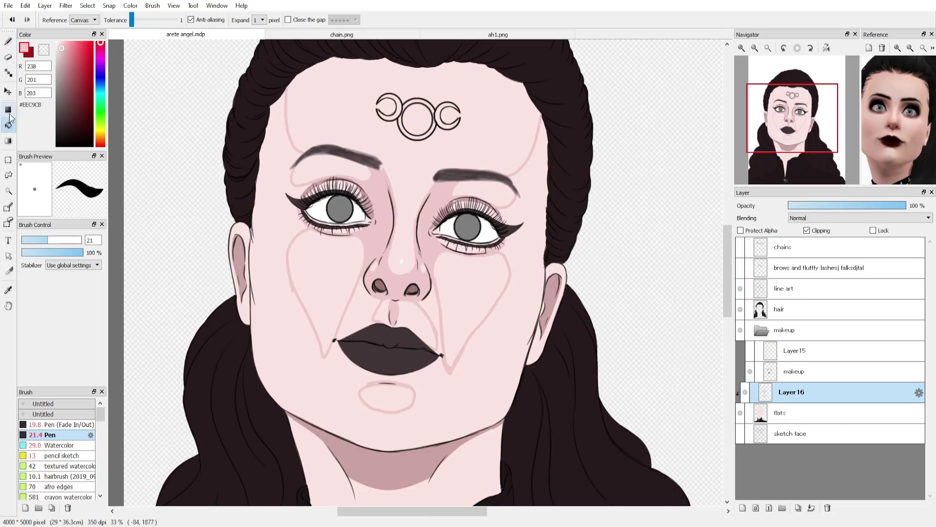
{"action": "left_click", "coordinate": [9, 124]}
{"action": "left_click", "coordinate": [437, 283]}
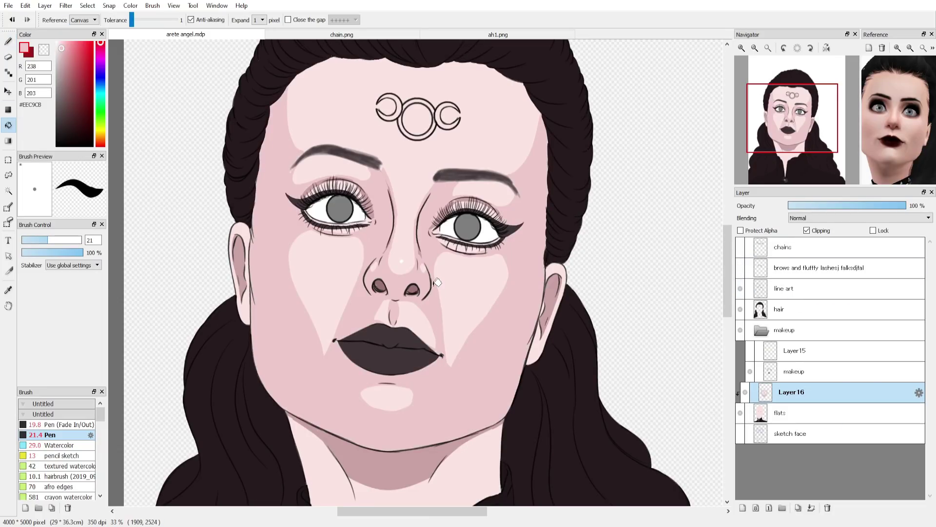
Enlarge the light area on the chin with a size 111 eraser and fill the neck in pink #EEC9CB
{"action": "key", "text": "e"}
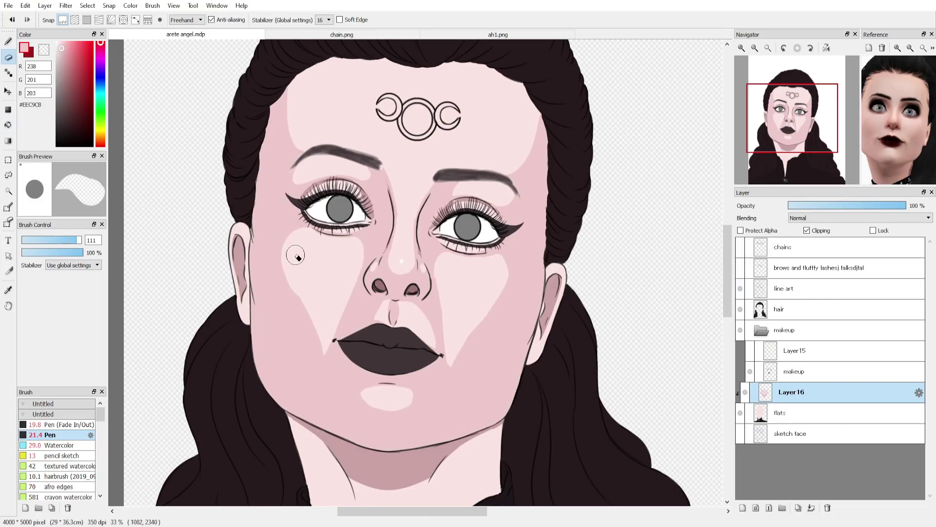
{"action": "left_click_drag", "start_coordinate": [374, 397], "coordinate": [402, 401]}
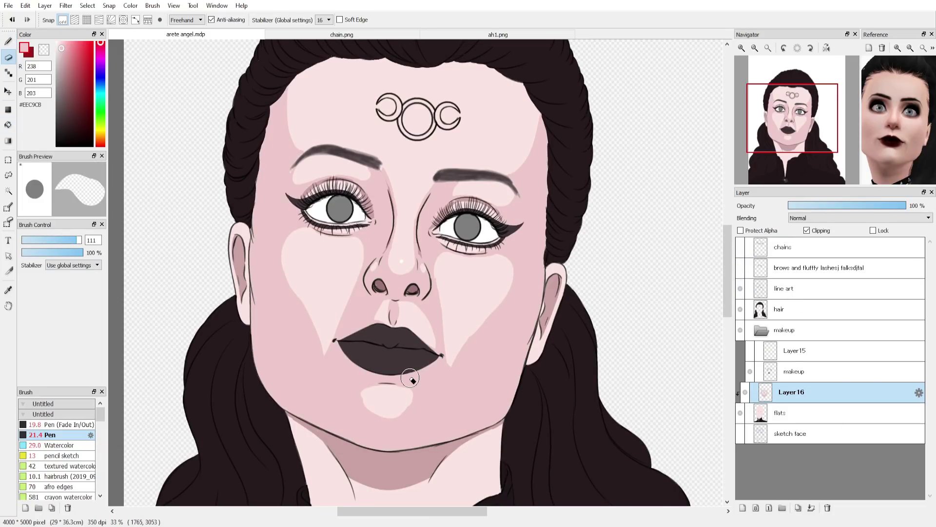
{"action": "left_click", "coordinate": [8, 124]}
{"action": "left_click", "coordinate": [468, 467]}
Show the chains and brows layers and draw shadows beneath the forehead chains and rings on Layer16 with the size 21 pen in #C9A1A3
{"action": "right_click", "coordinate": [415, 465]}
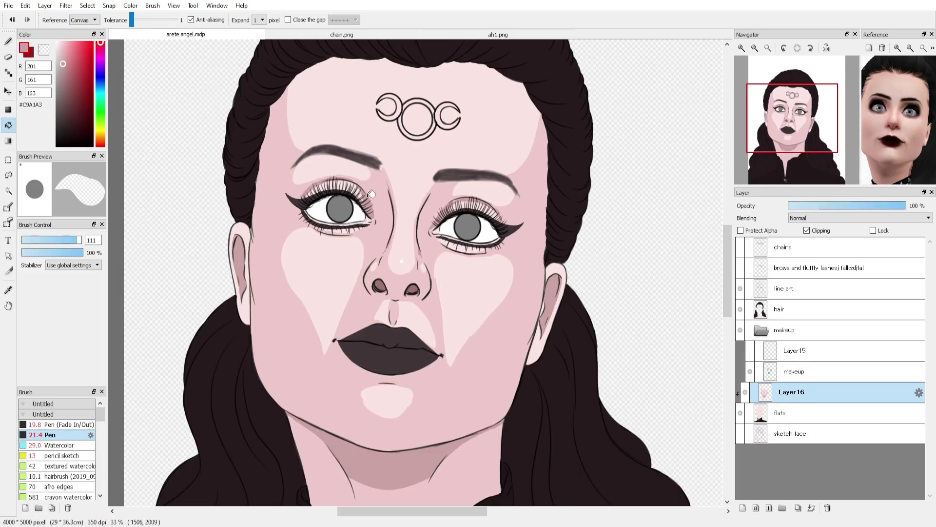
{"action": "key", "text": "b"}
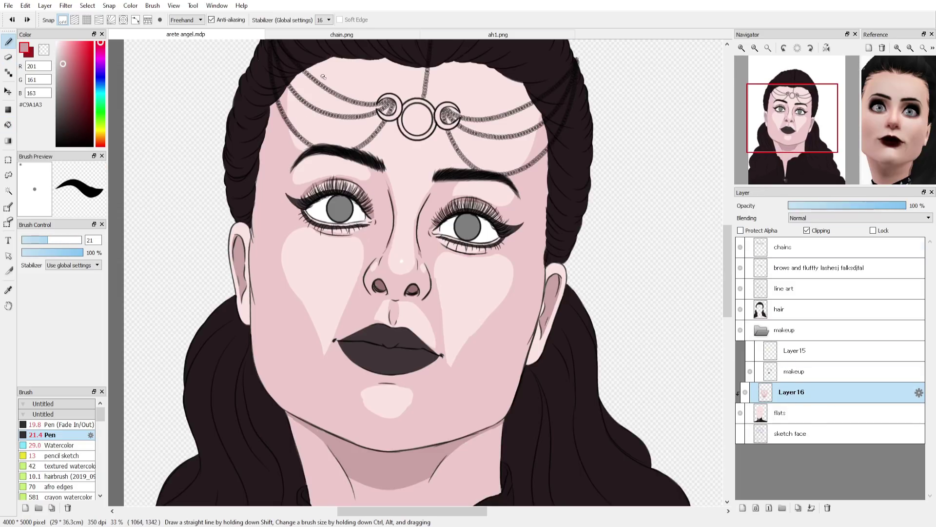
{"action": "scroll", "coordinate": [234, 283], "scroll_direction": "up", "scroll_amount": 2}
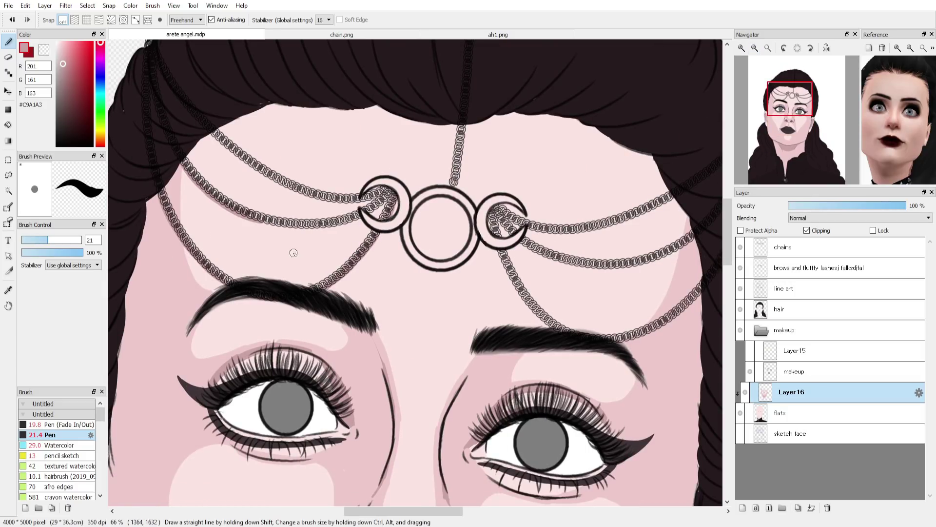
{"action": "left_click_drag", "start_coordinate": [293, 222], "coordinate": [340, 222]}
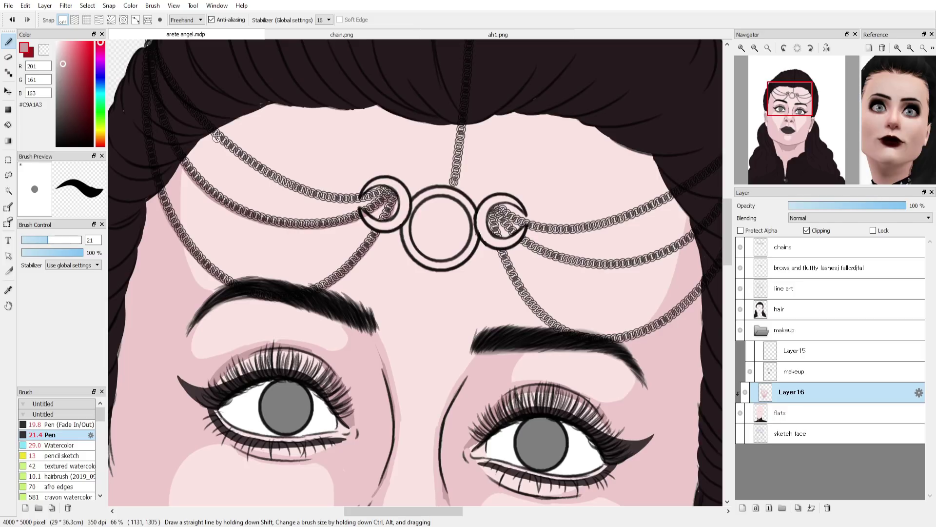
{"action": "mouse_move", "coordinate": [217, 138]}
{"action": "left_mouse_down"}
{"action": "mouse_move", "coordinate": [313, 195]}
{"action": "mouse_move", "coordinate": [293, 184]}
{"action": "left_mouse_up"}
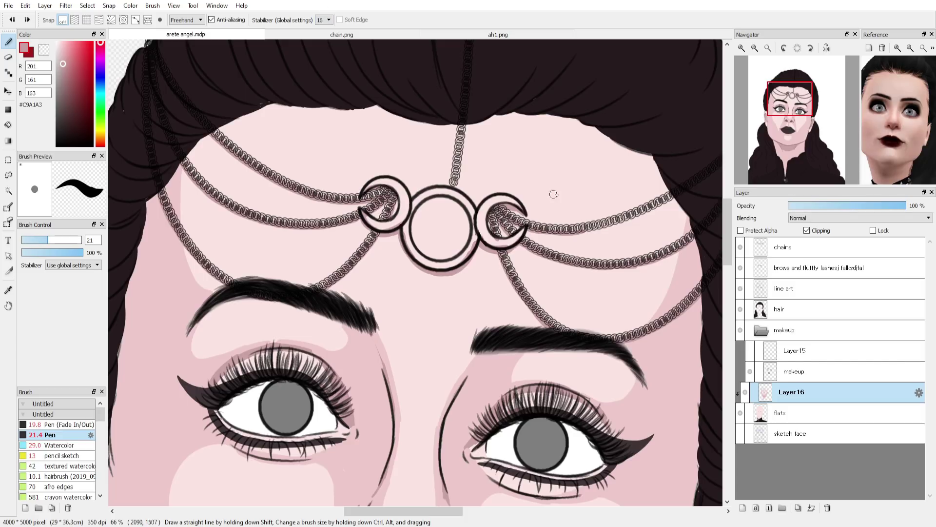
{"action": "left_click", "coordinate": [755, 47]}
{"action": "left_click", "coordinate": [787, 124]}
{"action": "right_click", "coordinate": [525, 292]}
{"action": "right_click", "coordinate": [406, 233]}
{"action": "left_click_drag", "start_coordinate": [220, 142], "coordinate": [234, 257]}
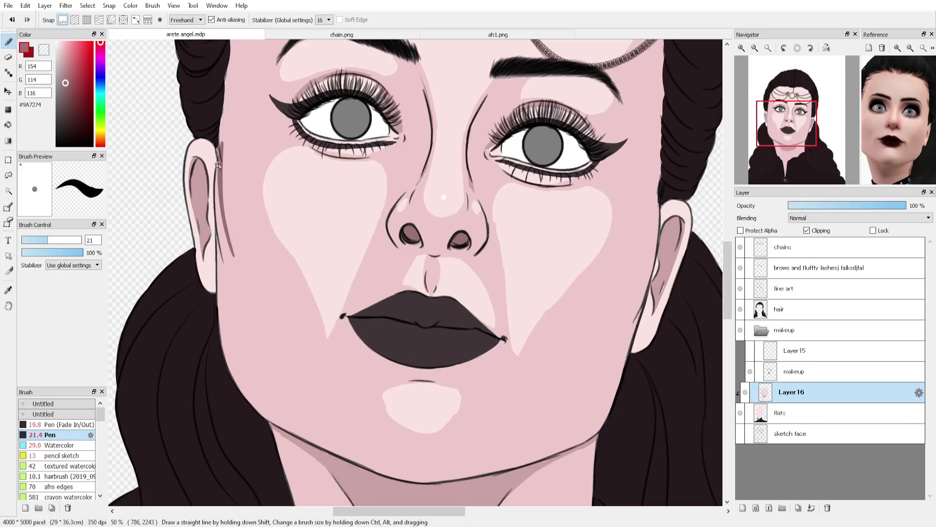
{"action": "left_click_drag", "start_coordinate": [219, 163], "coordinate": [240, 284]}
{"action": "key", "text": "ctrl+z"}
{"action": "right_click", "coordinate": [199, 195]}
{"action": "key", "text": "ctrl+z"}
Outline a shadow shape along each side of the face from the ear to below the cheekbone in #C9A1A3
{"action": "left_click_drag", "start_coordinate": [218, 159], "coordinate": [262, 309]}
{"action": "left_click_drag", "start_coordinate": [231, 241], "coordinate": [268, 317]}
{"action": "mouse_move", "coordinate": [661, 208]}
{"action": "left_mouse_down"}
{"action": "mouse_move", "coordinate": [628, 299]}
{"action": "mouse_move", "coordinate": [626, 362]}
{"action": "left_mouse_up"}
{"action": "left_click_drag", "start_coordinate": [267, 315], "coordinate": [220, 317]}
{"action": "left_click_drag", "start_coordinate": [600, 353], "coordinate": [608, 371]}
Fill both outlined cheek shadows beside the ears with #C9A1A3
{"action": "left_click", "coordinate": [8, 125]}
{"action": "left_click", "coordinate": [243, 310]}
{"action": "left_click", "coordinate": [665, 298]}
{"action": "key", "text": "ctrl+z"}
{"action": "left_click", "coordinate": [666, 263]}
{"action": "left_click", "coordinate": [619, 332]}
{"action": "left_click", "coordinate": [8, 41]}
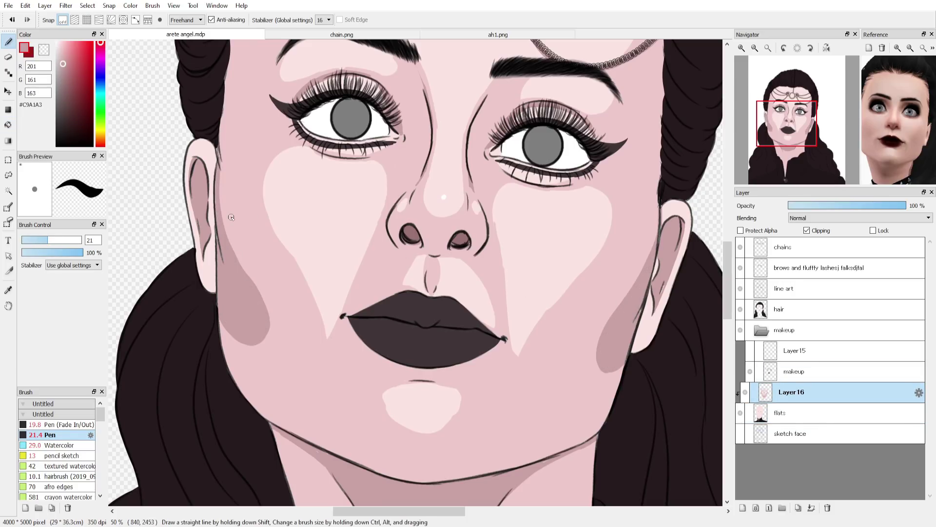
{"action": "left_click", "coordinate": [794, 372]}
{"action": "left_click", "coordinate": [781, 413]}
{"action": "left_click", "coordinate": [791, 392]}
{"action": "right_click", "coordinate": [239, 284]}
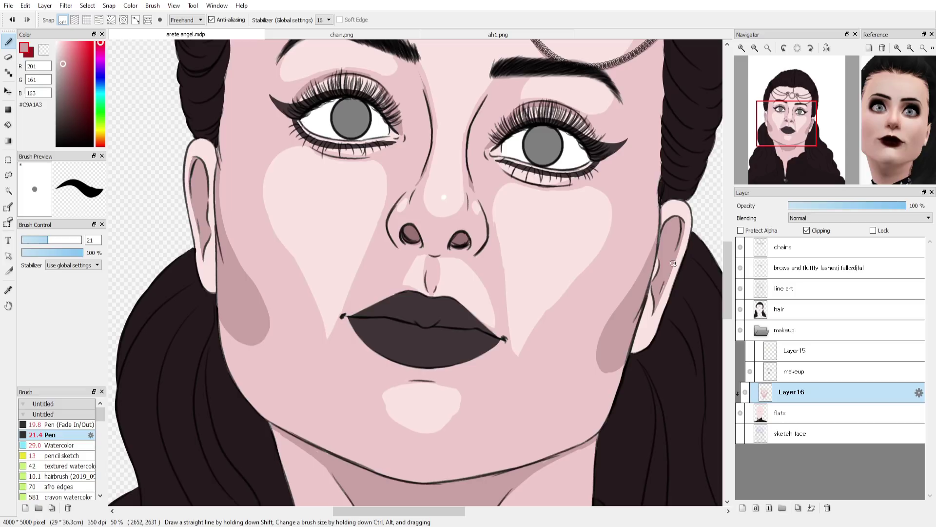
Soften the edges of the light areas on both cheeks with the Watercolor brush at size 66 in #FAE4E3
{"action": "left_click", "coordinate": [60, 445]}
{"action": "left_click_drag", "start_coordinate": [67, 240], "coordinate": [69, 240]}
{"action": "right_click", "coordinate": [293, 186]}
{"action": "left_click_drag", "start_coordinate": [282, 154], "coordinate": [318, 306]}
{"action": "mouse_move", "coordinate": [581, 190]}
{"action": "left_mouse_down"}
{"action": "mouse_move", "coordinate": [594, 251]}
{"action": "mouse_move", "coordinate": [520, 353]}
{"action": "left_mouse_up"}
{"action": "left_click_drag", "start_coordinate": [303, 283], "coordinate": [327, 338]}
{"action": "left_click_drag", "start_coordinate": [383, 163], "coordinate": [381, 227]}
{"action": "mouse_move", "coordinate": [506, 182]}
{"action": "left_mouse_down"}
{"action": "mouse_move", "coordinate": [494, 215]}
{"action": "mouse_move", "coordinate": [502, 292]}
{"action": "left_mouse_up"}
{"action": "left_click_drag", "start_coordinate": [374, 235], "coordinate": [344, 307]}
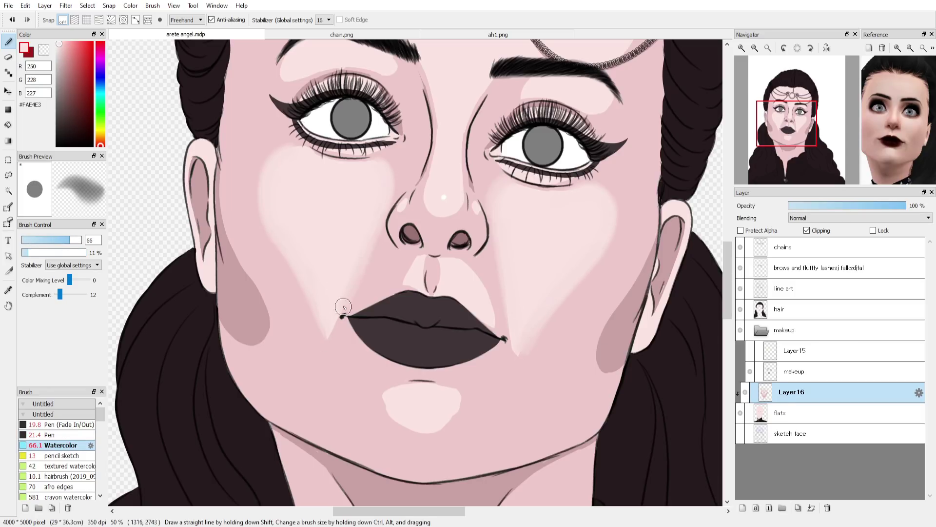
Blend the light area above the upper lip and the inner cheek beside the mouth with the Watercolor brush in #FAE4E3
{"action": "left_click_drag", "start_coordinate": [412, 262], "coordinate": [400, 287]}
{"action": "left_click_drag", "start_coordinate": [466, 260], "coordinate": [502, 324]}
{"action": "right_click", "coordinate": [491, 280]}
{"action": "right_click", "coordinate": [501, 233]}
{"action": "left_click_drag", "start_coordinate": [495, 232], "coordinate": [514, 337]}
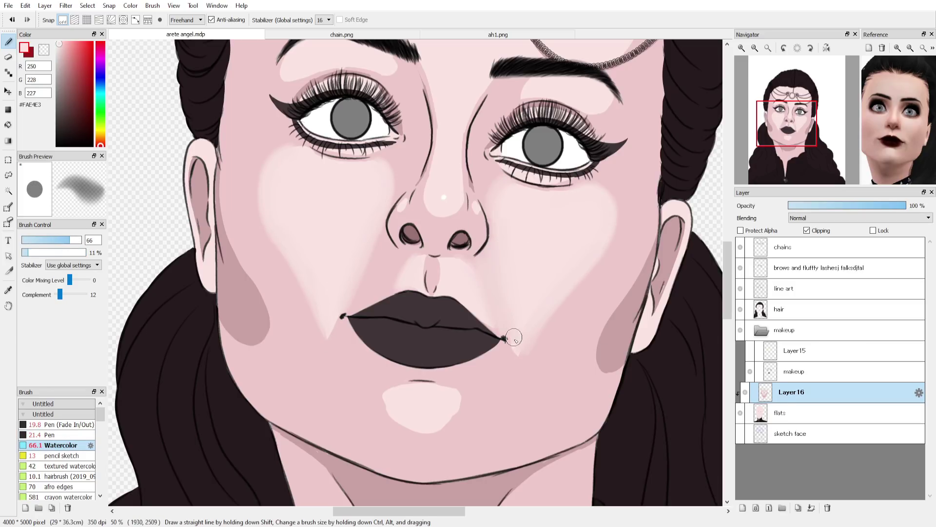
Soften the edges of both cheek shadows beside the ears with the Watercolor brush in #C9A1A3
{"action": "scroll", "coordinate": [511, 353], "scroll_direction": "down", "scroll_amount": 1}
{"action": "left_click", "coordinate": [332, 136], "text": "alt"}
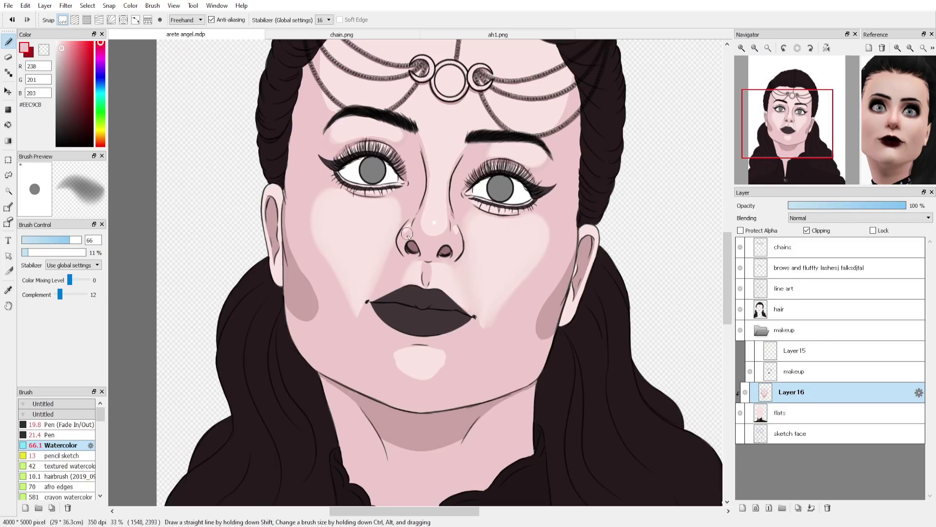
{"action": "right_click", "coordinate": [303, 307]}
{"action": "left_click_drag", "start_coordinate": [315, 312], "coordinate": [287, 219]}
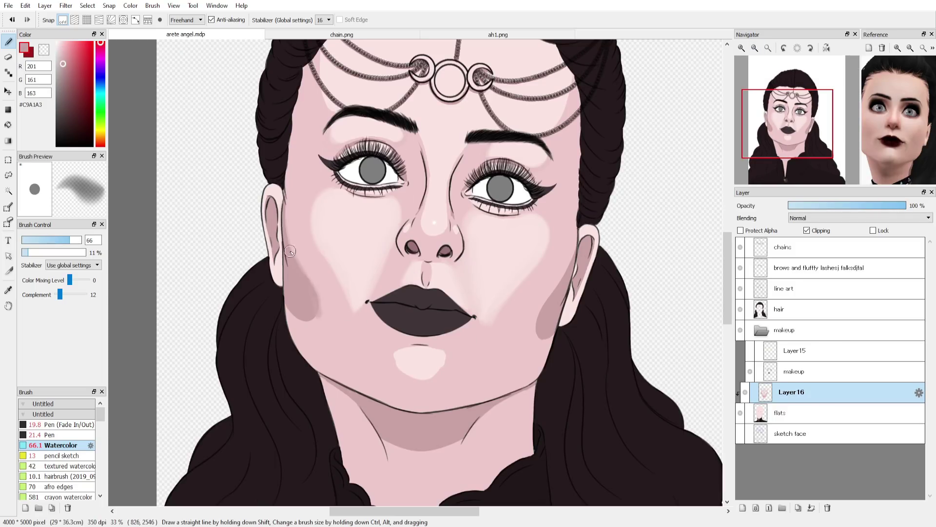
{"action": "left_click_drag", "start_coordinate": [540, 336], "coordinate": [561, 273]}
Shade below the lower lip, the bottom of the chin and the lower edge of the neck shadow in #C9A1A3
{"action": "right_click", "coordinate": [409, 365]}
{"action": "mouse_move", "coordinate": [402, 374]}
{"action": "left_mouse_down"}
{"action": "mouse_move", "coordinate": [396, 352]}
{"action": "mouse_move", "coordinate": [442, 364]}
{"action": "mouse_move", "coordinate": [376, 330]}
{"action": "mouse_move", "coordinate": [396, 338]}
{"action": "left_mouse_up"}
{"action": "right_click", "coordinate": [425, 423]}
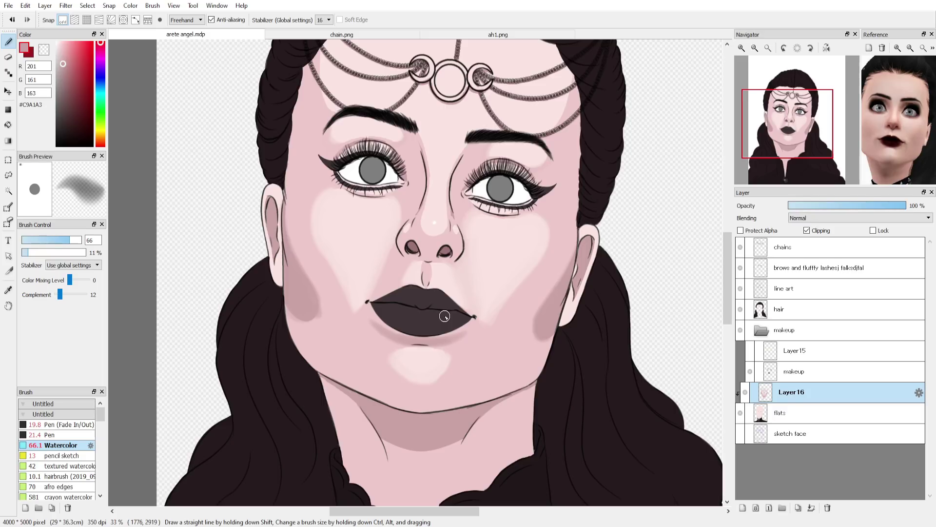
{"action": "left_click_drag", "start_coordinate": [419, 405], "coordinate": [406, 406]}
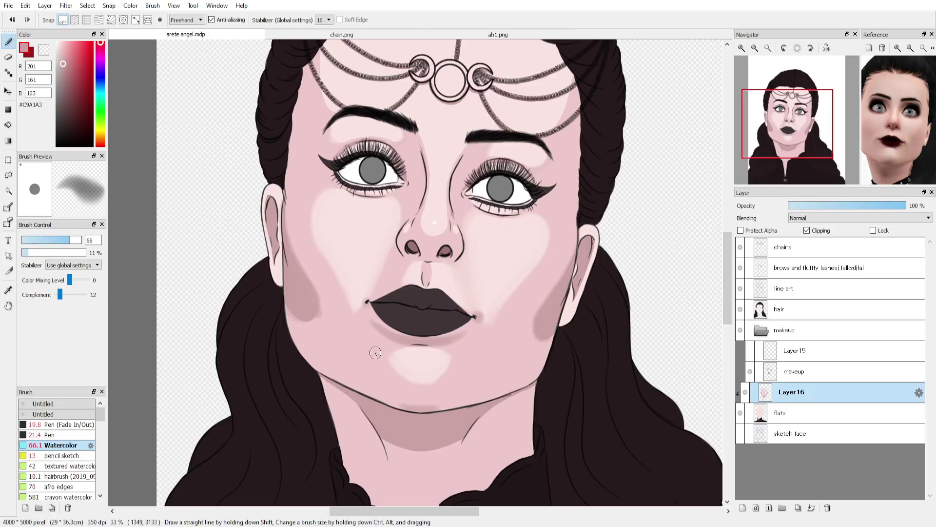
{"action": "left_click_drag", "start_coordinate": [398, 447], "coordinate": [466, 429]}
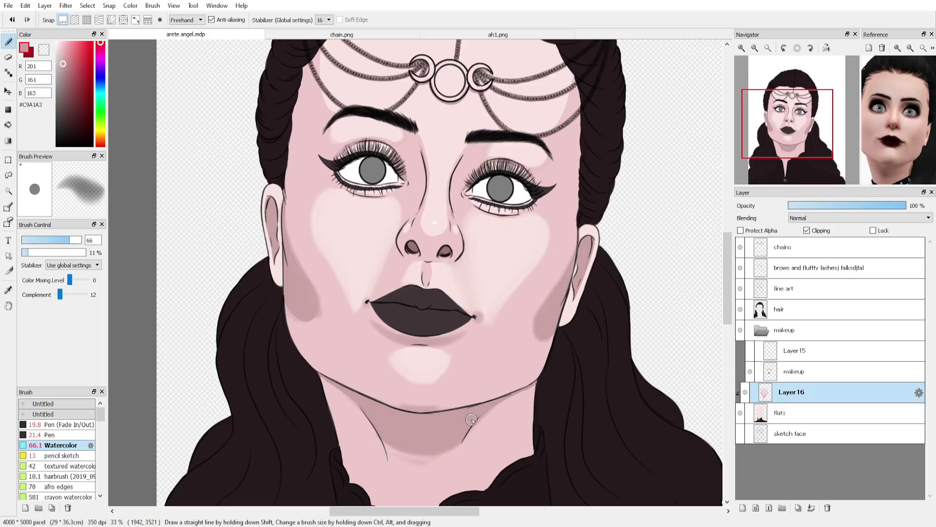
Shade the nose tip and the inner brow beside the nose bridge in #C9A1A3, and add white highlights to the cheeks and chin
{"action": "left_click_drag", "start_coordinate": [424, 247], "coordinate": [440, 242]}
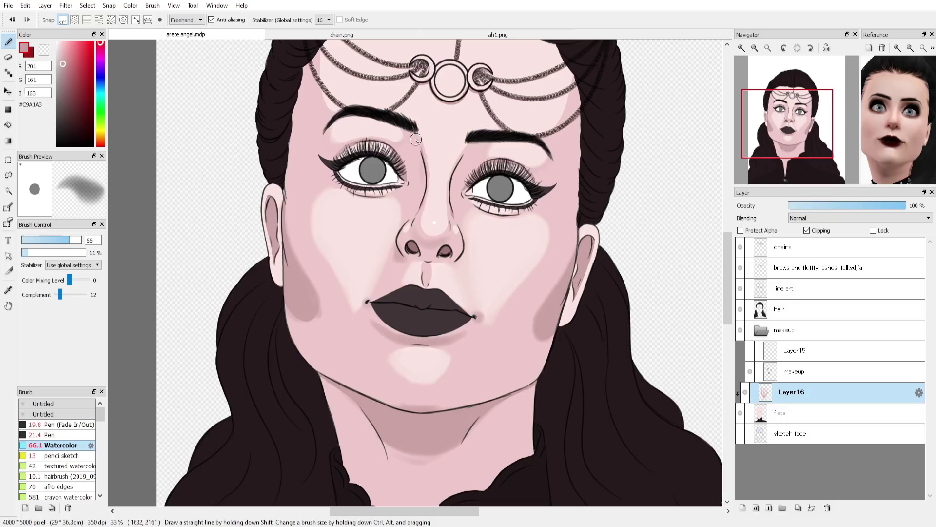
{"action": "left_click_drag", "start_coordinate": [415, 139], "coordinate": [419, 159]}
{"action": "left_click", "coordinate": [347, 173], "text": "alt"}
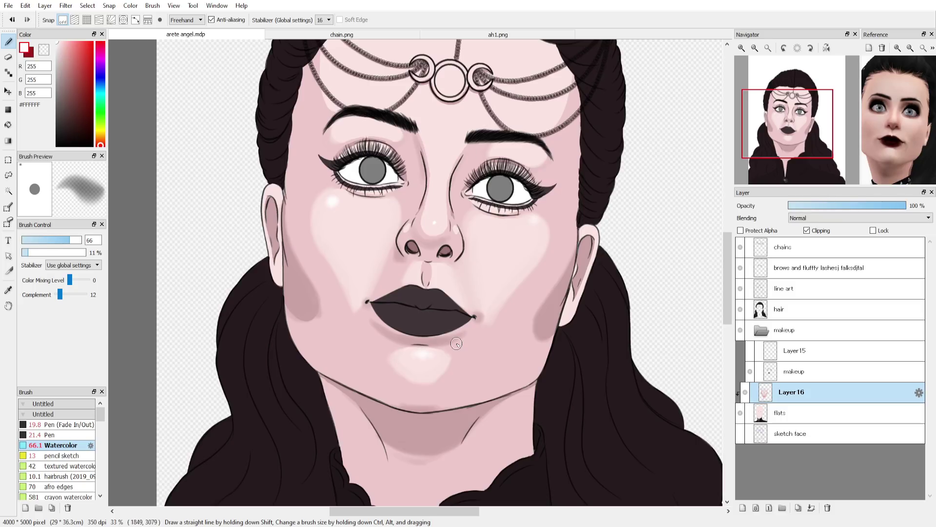
{"action": "left_click", "coordinate": [392, 258], "text": "alt"}
Blend both cheek shadows down into the jaw with the size 66 Watercolor brush in #D7B1B3
{"action": "left_click", "coordinate": [304, 297], "text": "alt"}
{"action": "left_click_drag", "start_coordinate": [290, 209], "coordinate": [303, 275]}
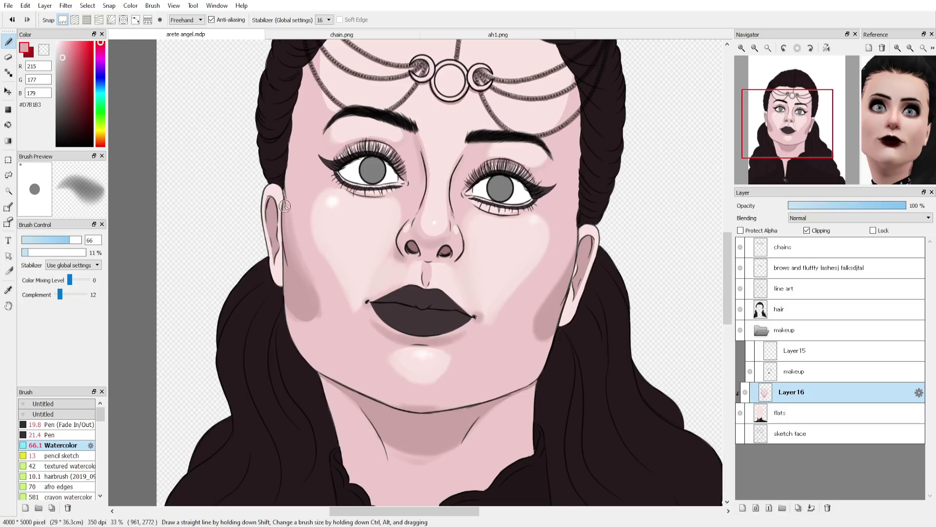
{"action": "left_click_drag", "start_coordinate": [570, 246], "coordinate": [528, 358]}
{"action": "left_click_drag", "start_coordinate": [295, 310], "coordinate": [322, 339]}
{"action": "left_click_drag", "start_coordinate": [540, 337], "coordinate": [551, 323]}
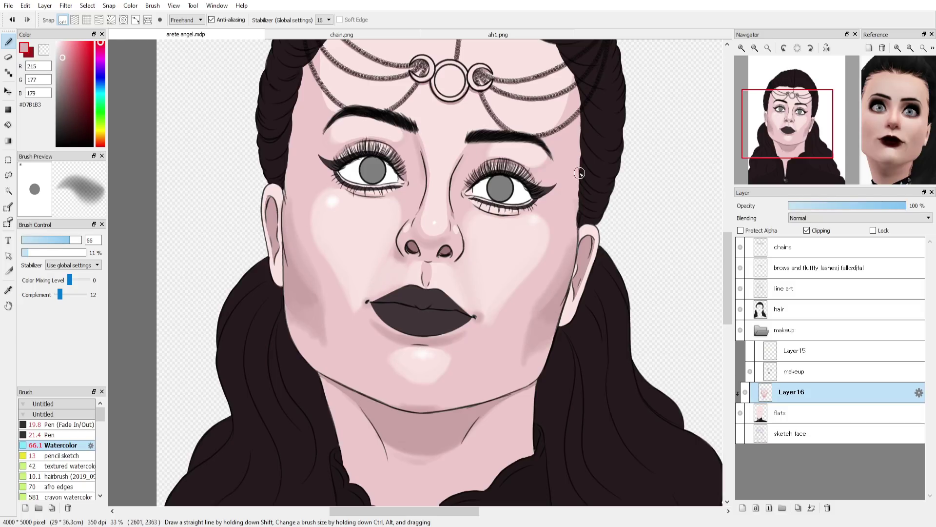
Shade the sides of the face up to the temples and the upper eyelid area in #D7B1B3
{"action": "left_click_drag", "start_coordinate": [576, 220], "coordinate": [585, 159]}
{"action": "left_click_drag", "start_coordinate": [289, 200], "coordinate": [295, 119]}
{"action": "left_click_drag", "start_coordinate": [334, 160], "coordinate": [390, 144]}
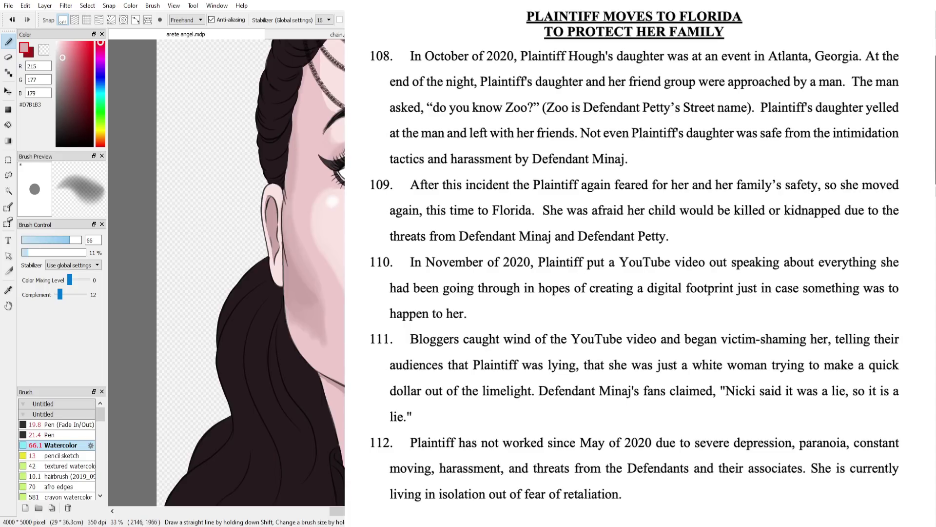
{"action": "left_click", "coordinate": [322, 145], "text": "alt"}
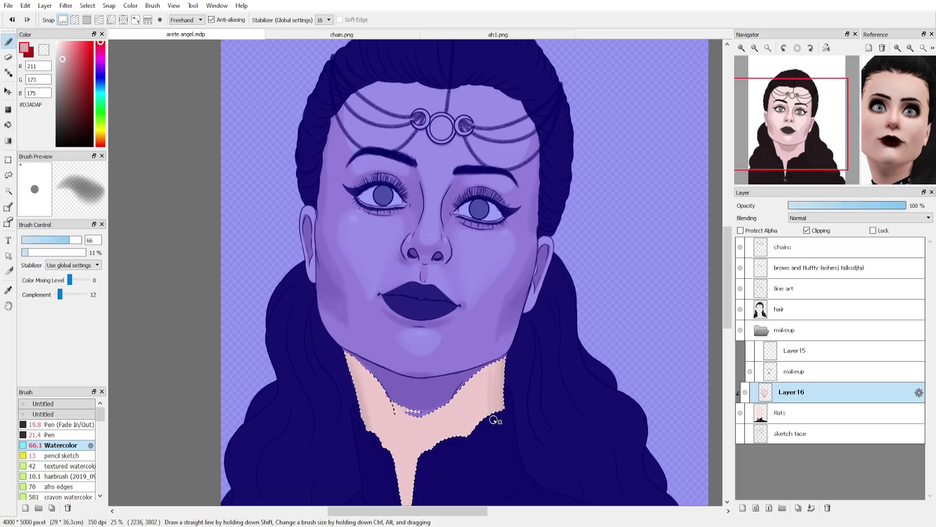
Shade the sides of the selected neck area with the Watercolor brush at size 143 in #C9A1A3, and clear the selection
{"action": "left_click_drag", "start_coordinate": [493, 419], "coordinate": [503, 411], "text": "ctrl+alt"}
{"action": "left_click", "coordinate": [431, 387], "text": "alt"}
{"action": "left_click_drag", "start_coordinate": [359, 366], "coordinate": [375, 434]}
{"action": "left_click_drag", "start_coordinate": [496, 420], "coordinate": [496, 367]}
{"action": "left_click_drag", "start_coordinate": [421, 456], "coordinate": [414, 497]}
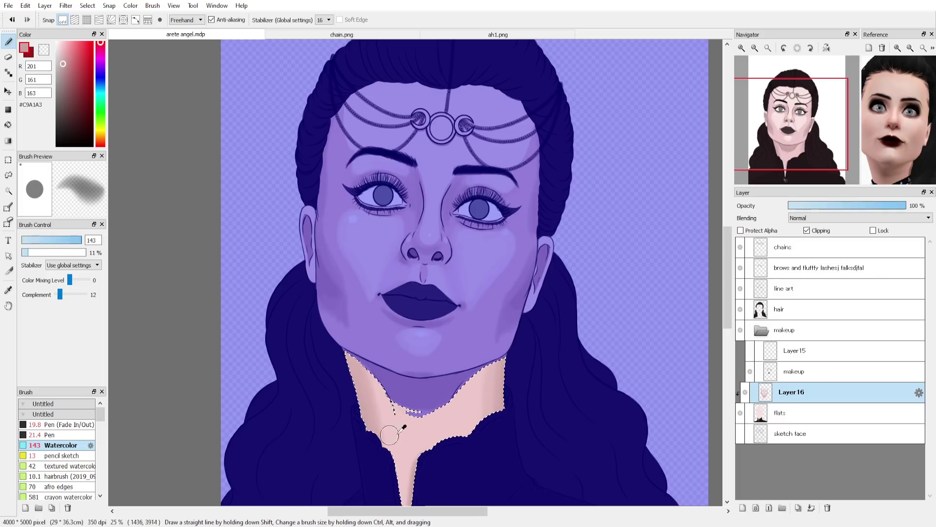
{"action": "left_click", "coordinate": [390, 435], "text": "alt"}
{"action": "key", "text": "ctrl+d"}
Soften the light area on the chin in #F6DEDE and deepen the jaw-side cheek shadow in #C9A1A3
{"action": "left_click", "coordinate": [415, 340], "text": "alt"}
{"action": "left_click_drag", "start_coordinate": [410, 344], "coordinate": [442, 349]}
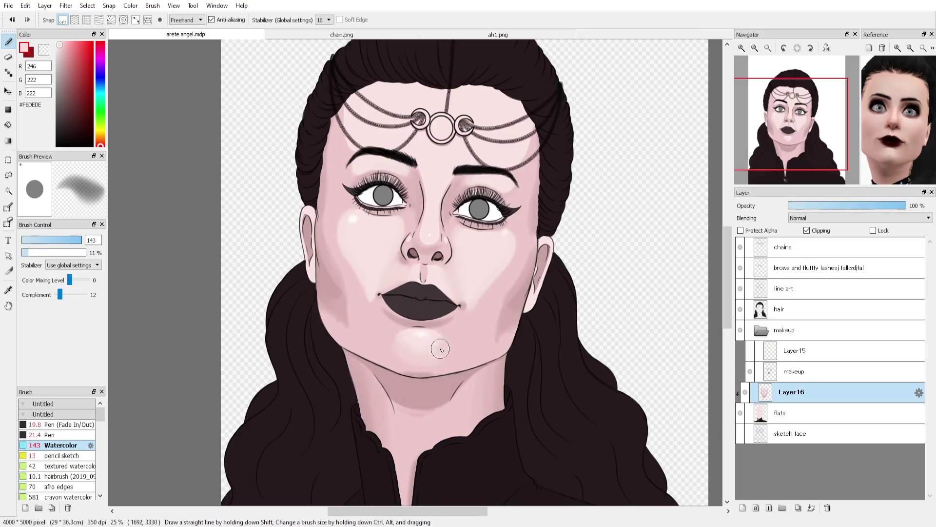
{"action": "left_click", "coordinate": [508, 321], "text": "alt"}
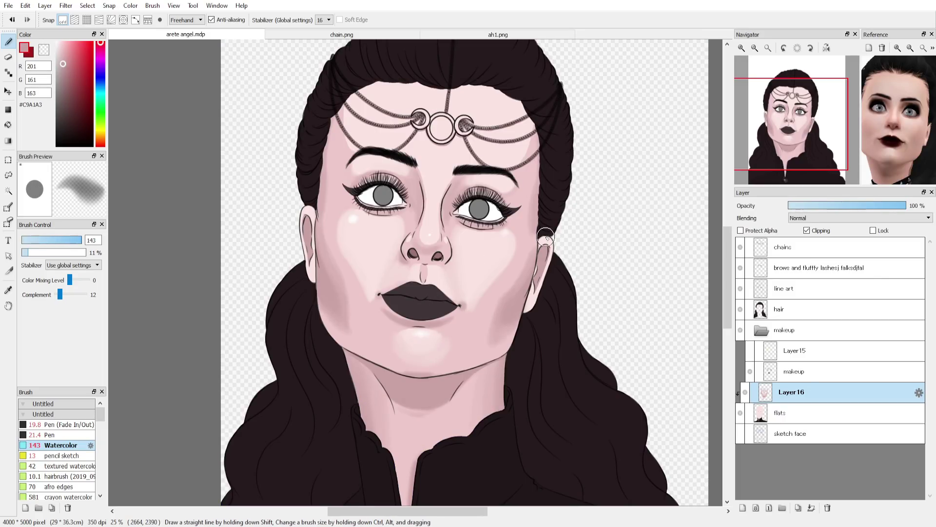
Shade both ears with the Watercolor brush, reducing it to size 31 and using #D3AFB1 for the finer strokes
{"action": "left_click_drag", "start_coordinate": [306, 220], "coordinate": [308, 273]}
{"action": "mouse_move", "coordinate": [545, 244]}
{"action": "left_mouse_down"}
{"action": "mouse_move", "coordinate": [537, 305]}
{"action": "mouse_move", "coordinate": [543, 248]}
{"action": "left_mouse_up"}
{"action": "left_click", "coordinate": [413, 253], "text": "alt"}
{"action": "left_click", "coordinate": [57, 240]}
{"action": "left_click", "coordinate": [535, 298], "text": "alt"}
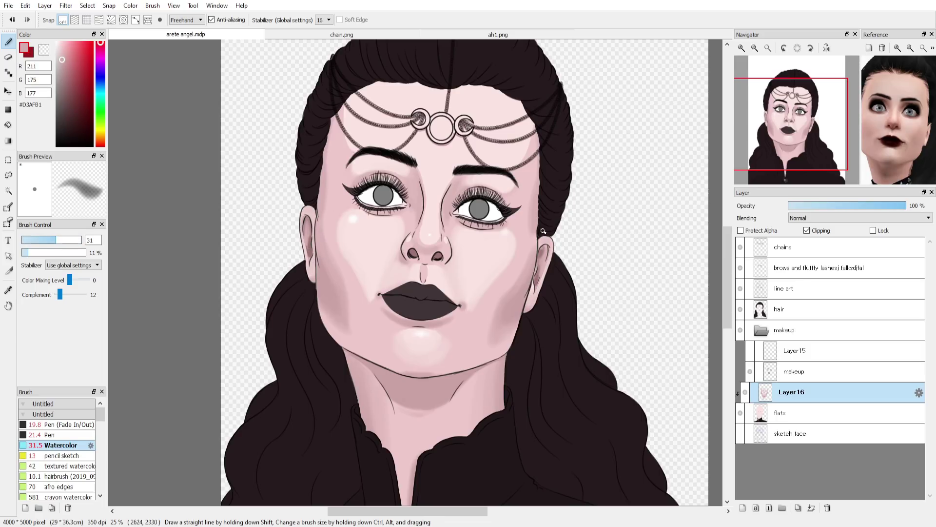
{"action": "left_click", "coordinate": [312, 263], "text": "alt"}
{"action": "left_click_drag", "start_coordinate": [529, 302], "coordinate": [544, 259]}
Blend the cheek shadows and face edges with the size 66 Watercolor brush in sampled skin tones #E9C4C6, #D8B2B4 and #EEC9CB
{"action": "left_click", "coordinate": [69, 240]}
{"action": "left_click", "coordinate": [349, 328], "text": "alt"}
{"action": "left_click", "coordinate": [341, 269], "text": "alt"}
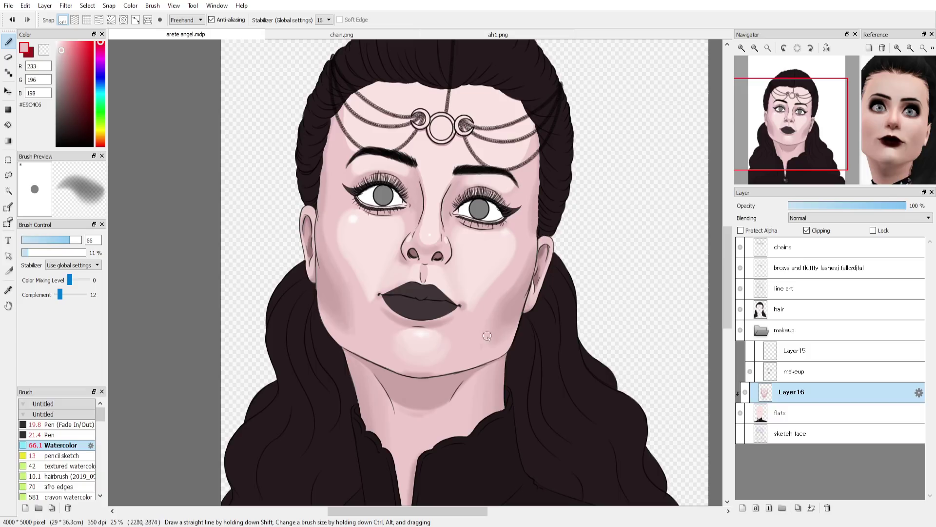
{"action": "left_click", "coordinate": [531, 236], "text": "alt"}
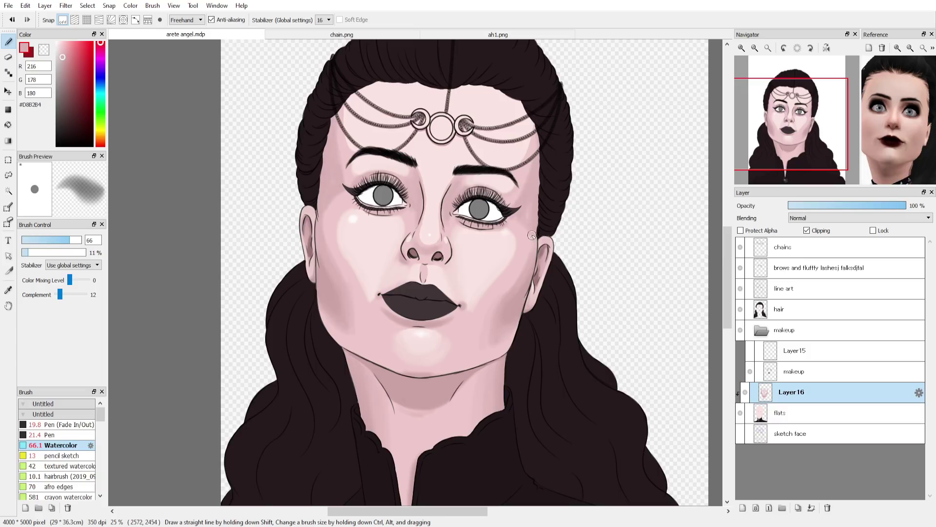
{"action": "left_click", "coordinate": [336, 129], "text": "alt"}
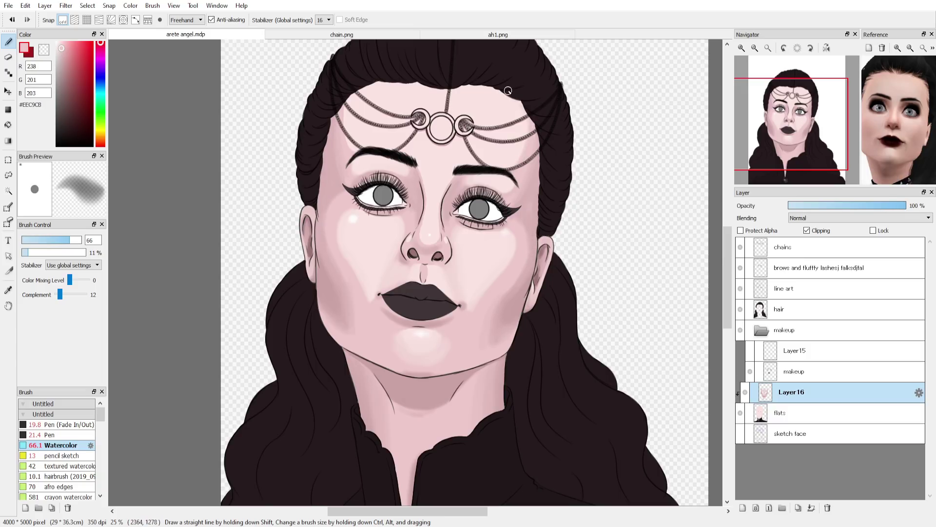
Blend sampled skin tones over the forehead, eyelid area and temples on Layer16 with the Watercolor brush
{"action": "left_click", "coordinate": [394, 139], "text": "alt"}
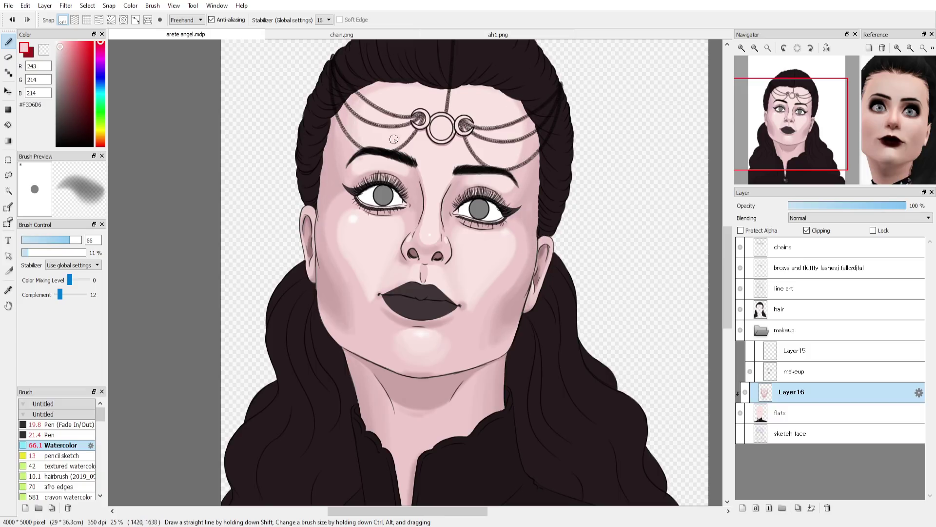
{"action": "left_click", "coordinate": [463, 185], "text": "alt"}
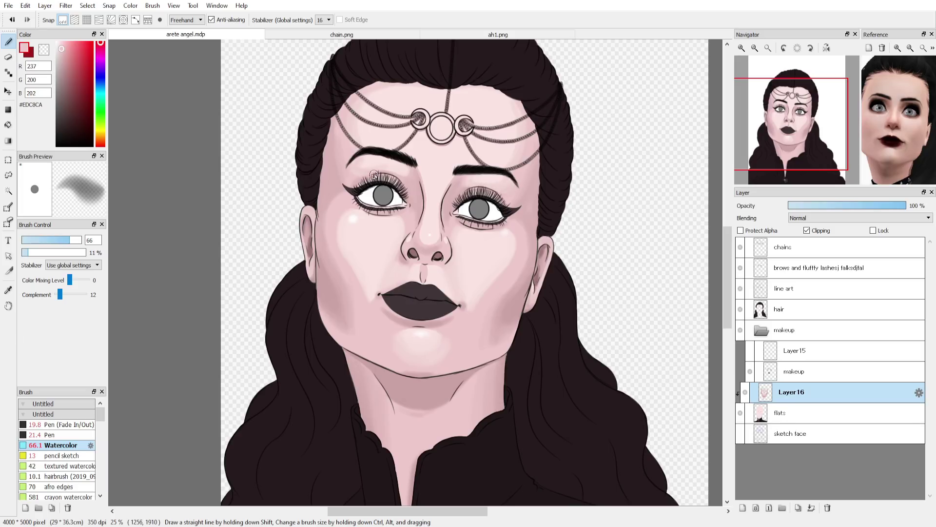
{"action": "left_click", "coordinate": [531, 125], "text": "alt"}
{"action": "left_click", "coordinate": [531, 197], "text": "alt"}
{"action": "left_click", "coordinate": [334, 186], "text": "alt"}
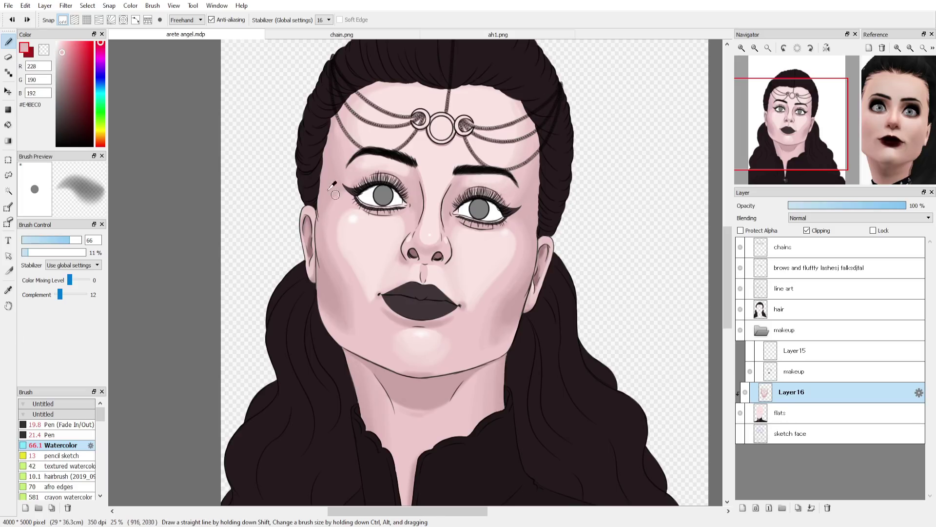
Set the Watercolor brush to size 95 and 5% opacity, and smooth the skin beside the nose and on the inner cheek
{"action": "left_click", "coordinate": [74, 240]}
{"action": "left_click", "coordinate": [25, 252]}
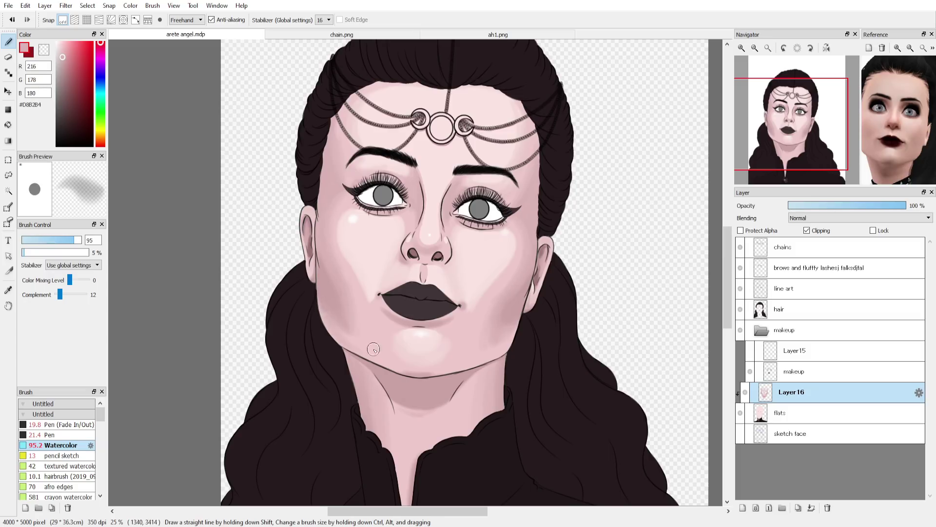
{"action": "left_click", "coordinate": [462, 244], "text": "alt"}
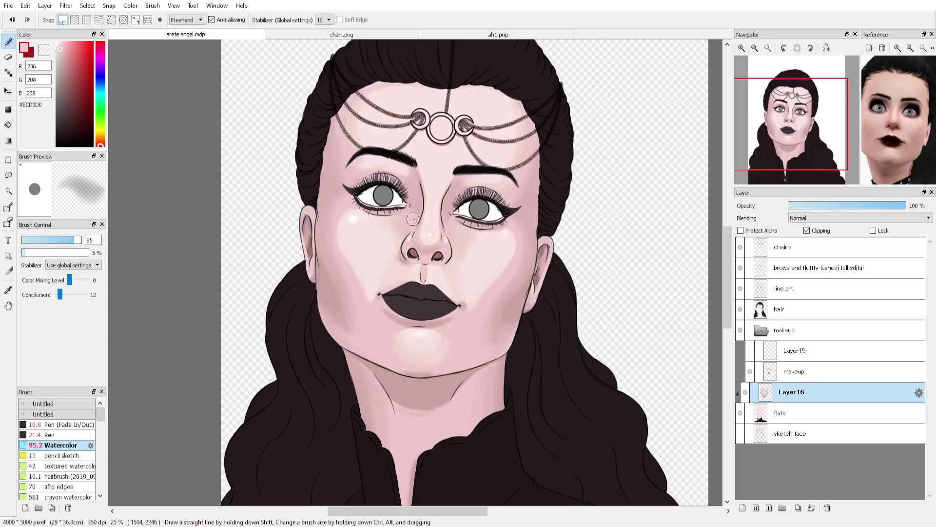
{"action": "left_click", "coordinate": [469, 254], "text": "alt"}
Blend soft highlights over the central forehead, cheek and nose, and save the file
{"action": "left_click_drag", "start_coordinate": [75, 240], "coordinate": [78, 240]}
{"action": "left_click_drag", "start_coordinate": [415, 131], "coordinate": [480, 132]}
{"action": "left_click_drag", "start_coordinate": [397, 109], "coordinate": [456, 141]}
{"action": "left_click", "coordinate": [508, 236], "text": "alt"}
{"action": "left_click", "coordinate": [74, 240]}
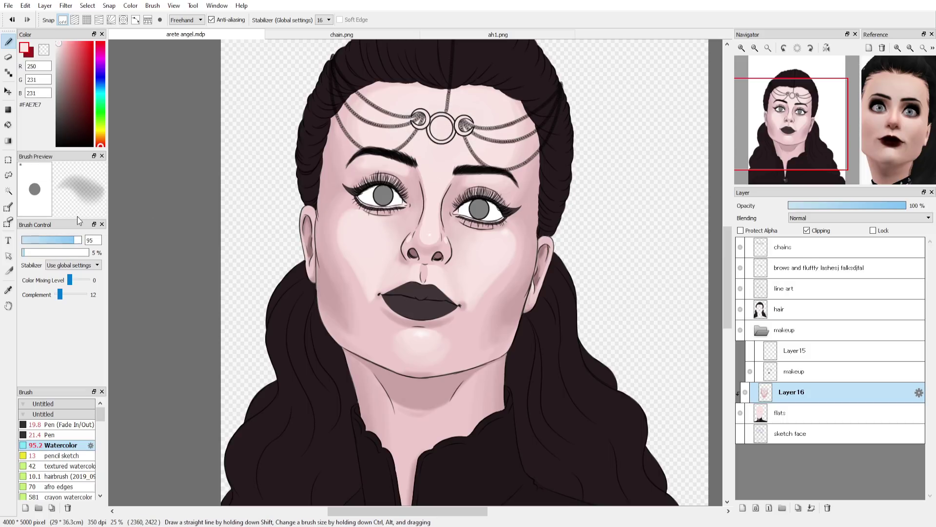
{"action": "left_click", "coordinate": [431, 236], "text": "alt"}
{"action": "key", "text": "ctrl+s"}
Add a layer between the flats and sketch face layers and fill the background around the figure with dark red
{"action": "left_click", "coordinate": [790, 413]}
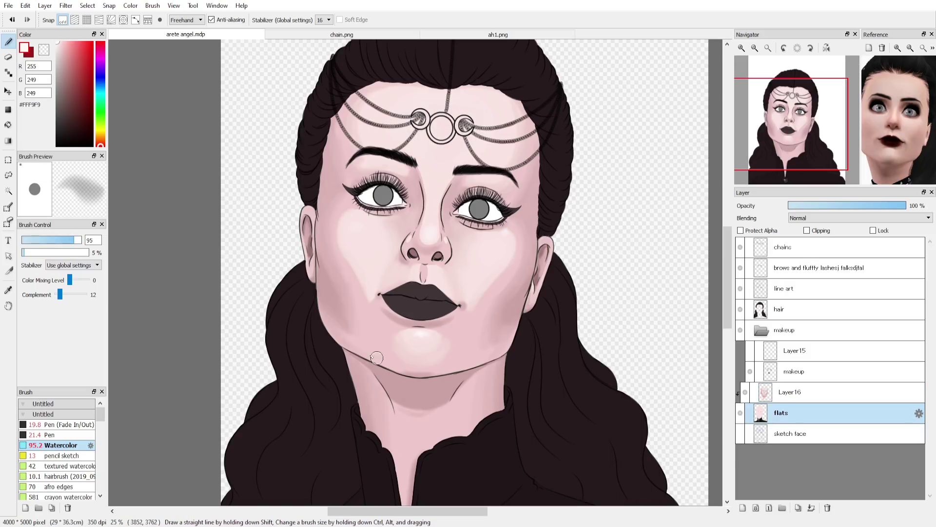
{"action": "left_click", "coordinate": [8, 125]}
{"action": "left_click", "coordinate": [790, 433]}
{"action": "left_click", "coordinate": [743, 508]}
{"action": "left_click", "coordinate": [91, 68]}
{"action": "left_click", "coordinate": [245, 146]}
{"action": "left_click", "coordinate": [91, 87]}
{"action": "left_click", "coordinate": [701, 263]}
{"action": "left_click", "coordinate": [82, 103]}
{"action": "left_click", "coordinate": [634, 289]}
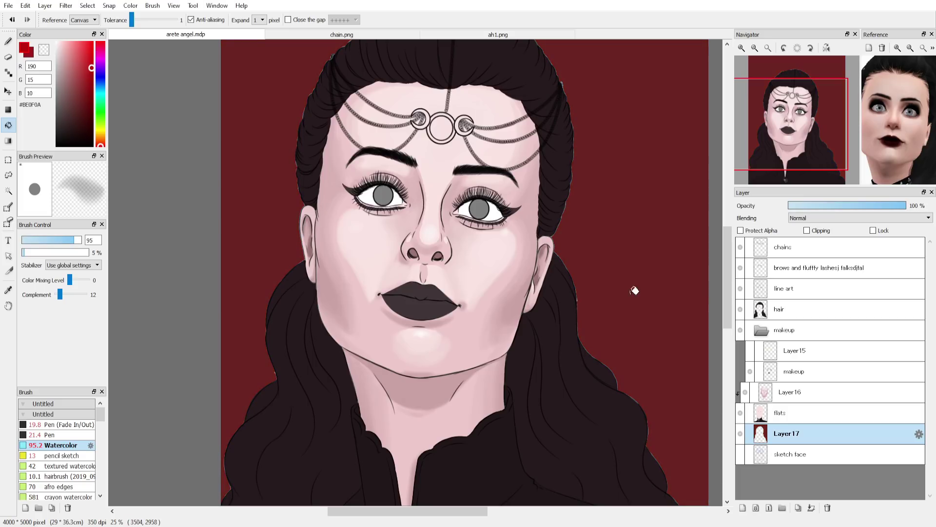
Cover the entire canvas of the background layer with dark red using a rectangular fill
{"action": "left_click", "coordinate": [8, 110]}
{"action": "scroll", "coordinate": [197, 240], "scroll_direction": "down", "scroll_amount": 2}
{"action": "left_click_drag", "start_coordinate": [195, 70], "coordinate": [488, 424]}
{"action": "key", "text": "ctrl+0"}
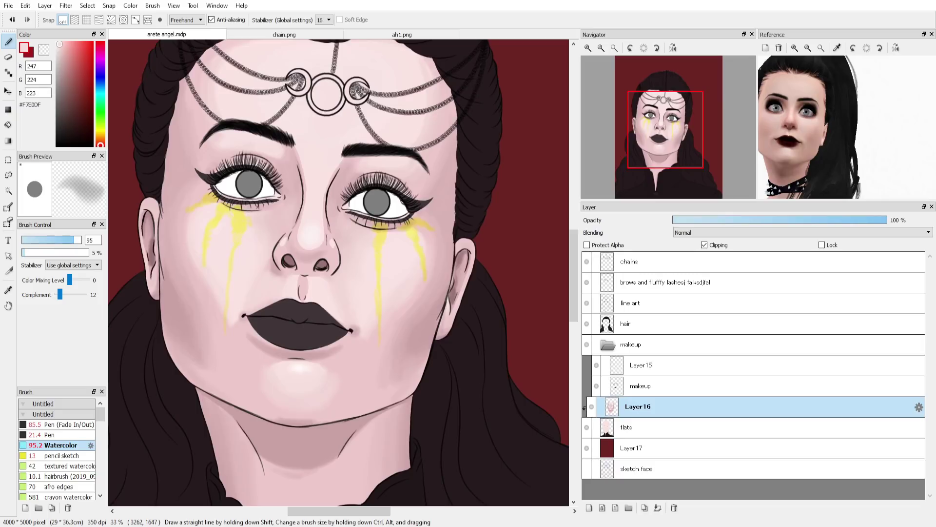
Soften the skin shading beside both eyes on Layer16 using sampled skin tones
{"action": "left_click", "coordinate": [426, 213], "text": "alt"}
{"action": "left_click_drag", "start_coordinate": [427, 213], "coordinate": [428, 227]}
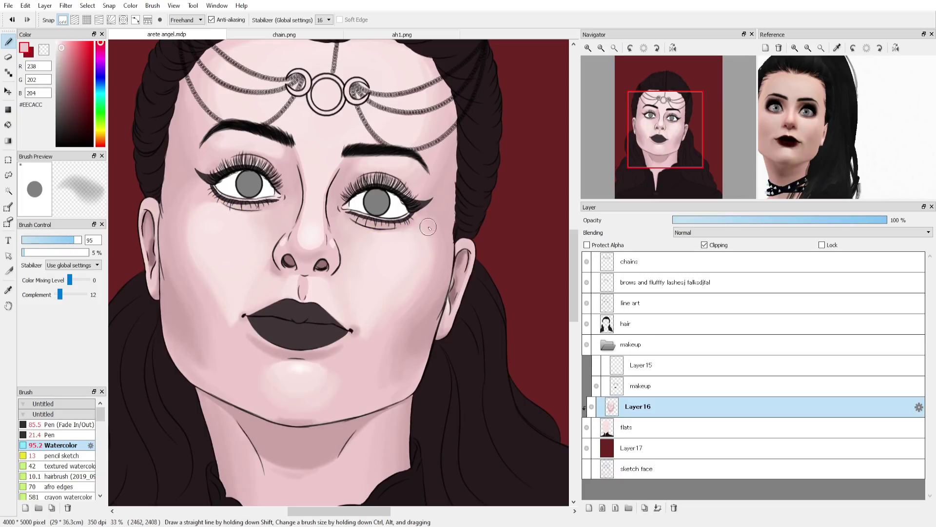
{"action": "left_click_drag", "start_coordinate": [171, 205], "coordinate": [174, 217]}
{"action": "left_click", "coordinate": [175, 251], "text": "alt"}
{"action": "left_click", "coordinate": [198, 215], "text": "alt"}
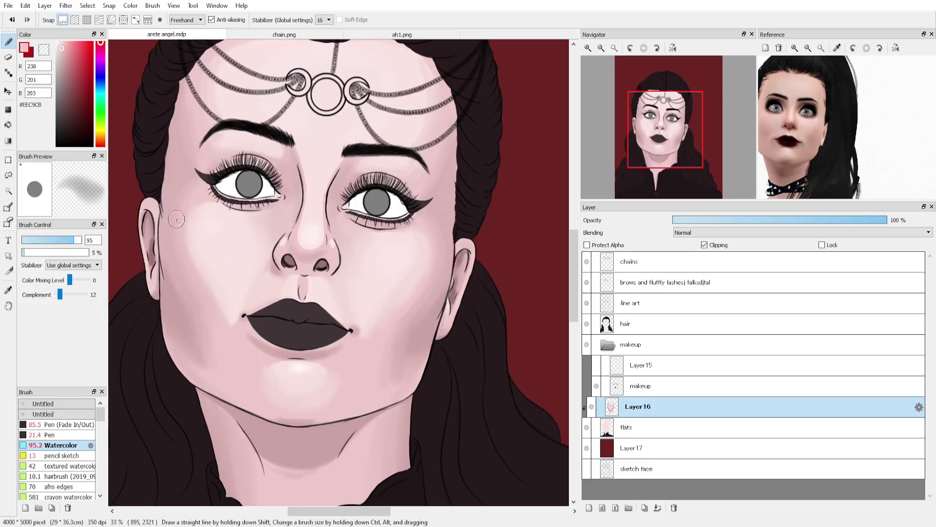
Blend sampled shadow and skin tones along the face edges, jaw and cheeks on Layer16
{"action": "left_click", "coordinate": [161, 236], "text": "alt"}
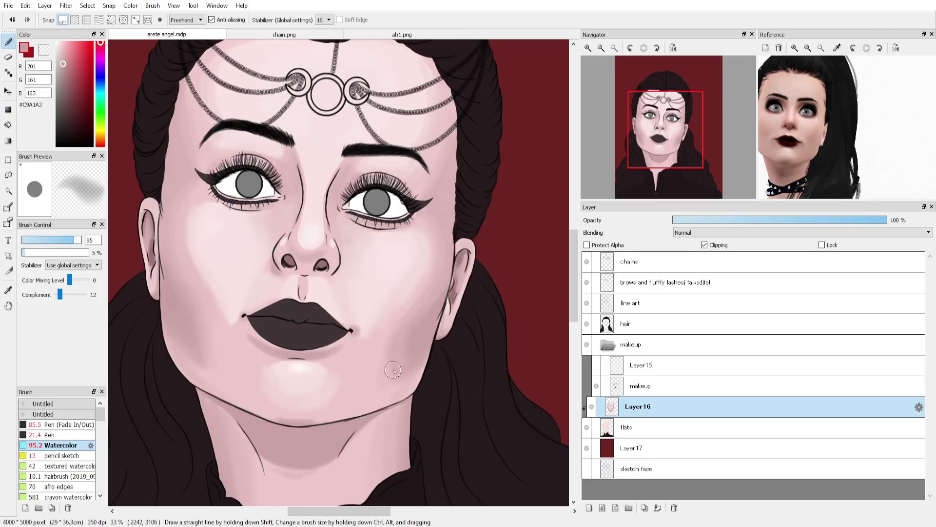
{"action": "left_click", "coordinate": [404, 332], "text": "alt"}
{"action": "left_click", "coordinate": [164, 219], "text": "alt"}
{"action": "left_click", "coordinate": [200, 199], "text": "alt"}
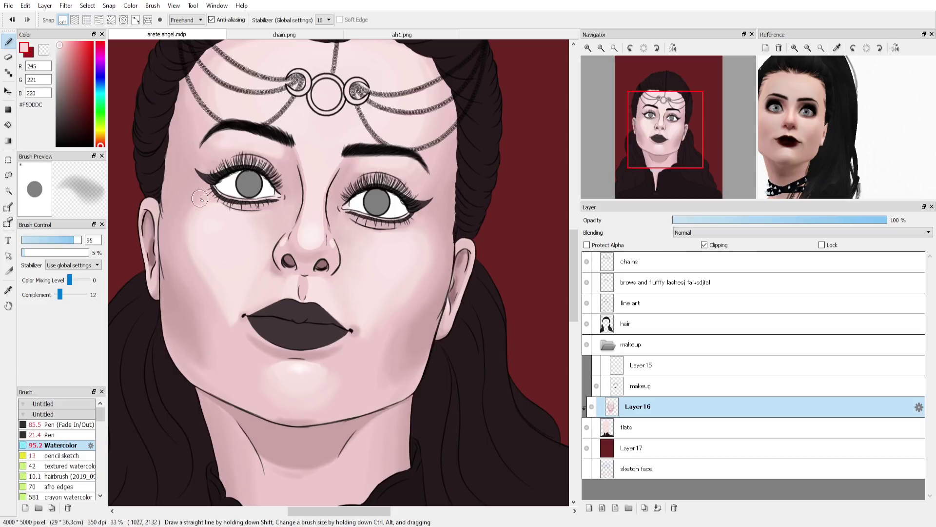
{"action": "left_click", "coordinate": [204, 278], "text": "alt"}
{"action": "left_click", "coordinate": [455, 289], "text": "alt"}
Shade the upper eyelids with muted mauve (#9B7476) at brush size 35, adding a lighter skin tone around the eyes and brow
{"action": "left_click_drag", "start_coordinate": [341, 201], "coordinate": [400, 164]}
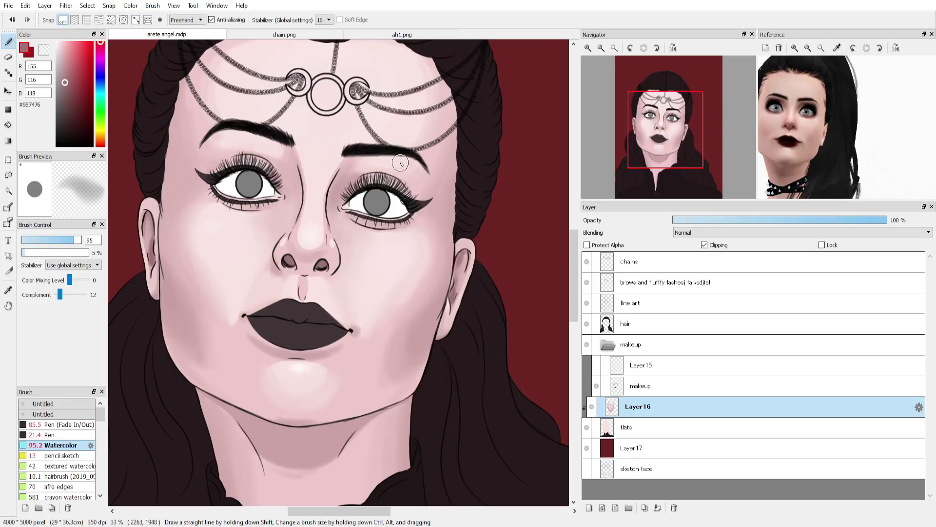
{"action": "key", "text": "ctrl+z"}
{"action": "left_click_drag", "start_coordinate": [354, 200], "coordinate": [336, 200], "text": "ctrl+alt"}
{"action": "mouse_move", "coordinate": [342, 200]}
{"action": "left_mouse_down"}
{"action": "mouse_move", "coordinate": [368, 177]}
{"action": "mouse_move", "coordinate": [409, 190]}
{"action": "left_mouse_up"}
{"action": "mouse_move", "coordinate": [238, 158]}
{"action": "left_mouse_down"}
{"action": "mouse_move", "coordinate": [223, 162]}
{"action": "mouse_move", "coordinate": [284, 196]}
{"action": "left_mouse_up"}
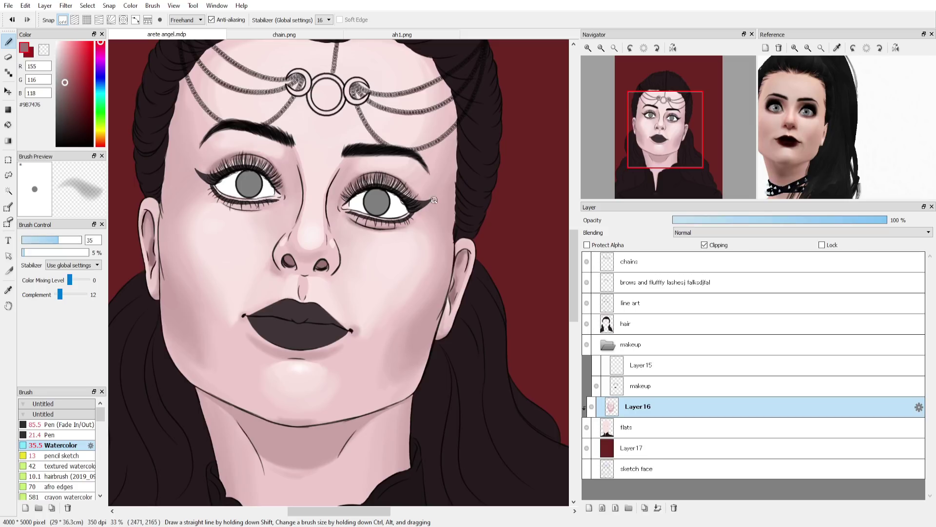
{"action": "left_click", "coordinate": [263, 195], "text": "alt"}
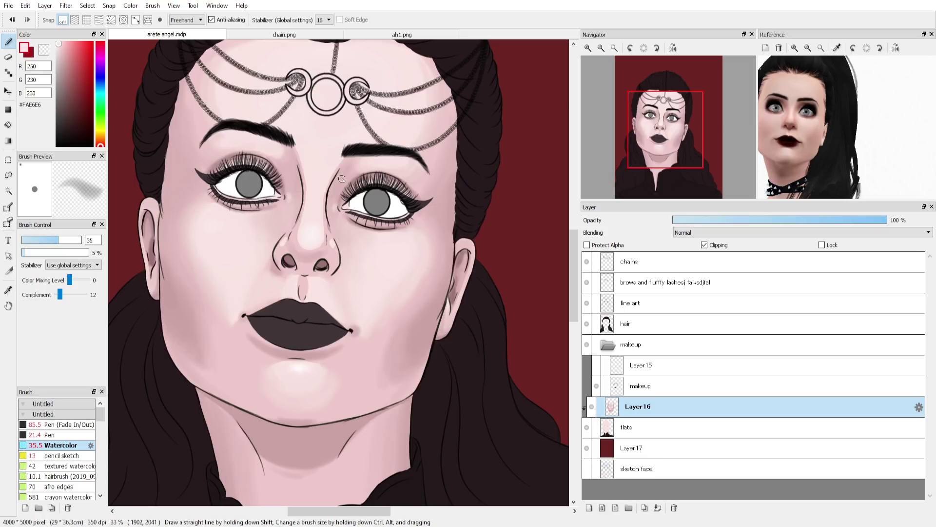
{"action": "left_click_drag", "start_coordinate": [248, 130], "coordinate": [247, 135]}
Blend both cheeks and temples with sampled skin tones using the Watercolor brush at size 127
{"action": "left_click", "coordinate": [193, 243], "text": "alt"}
{"action": "left_click_drag", "start_coordinate": [187, 245], "coordinate": [193, 245]}
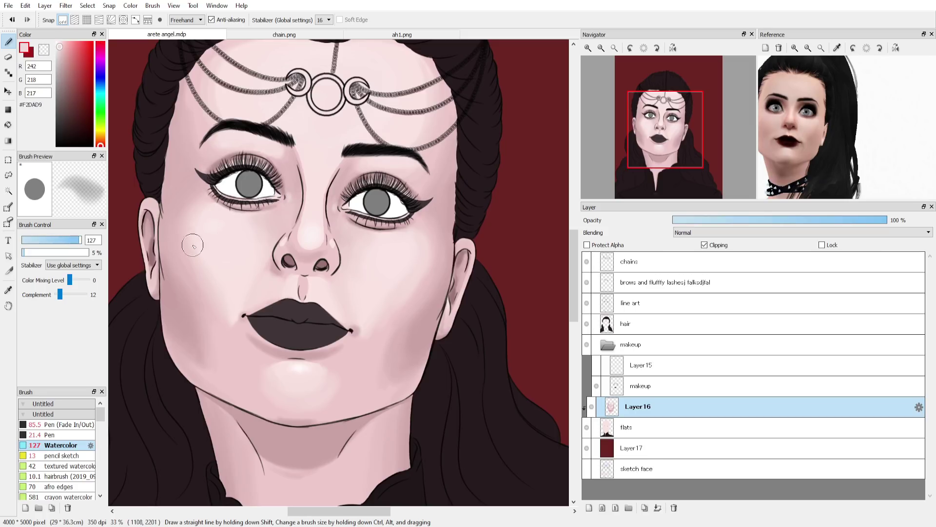
{"action": "left_click", "coordinate": [388, 284], "text": "alt"}
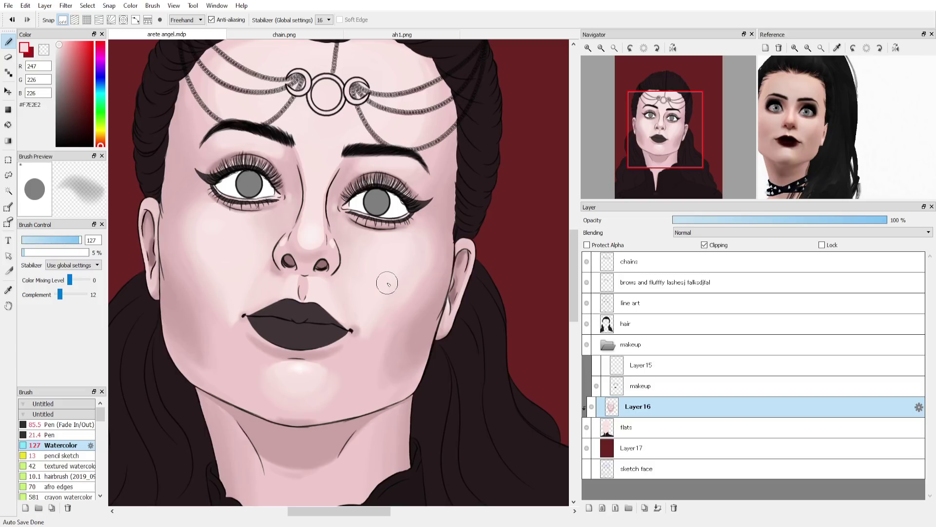
{"action": "left_click", "coordinate": [210, 363], "text": "alt"}
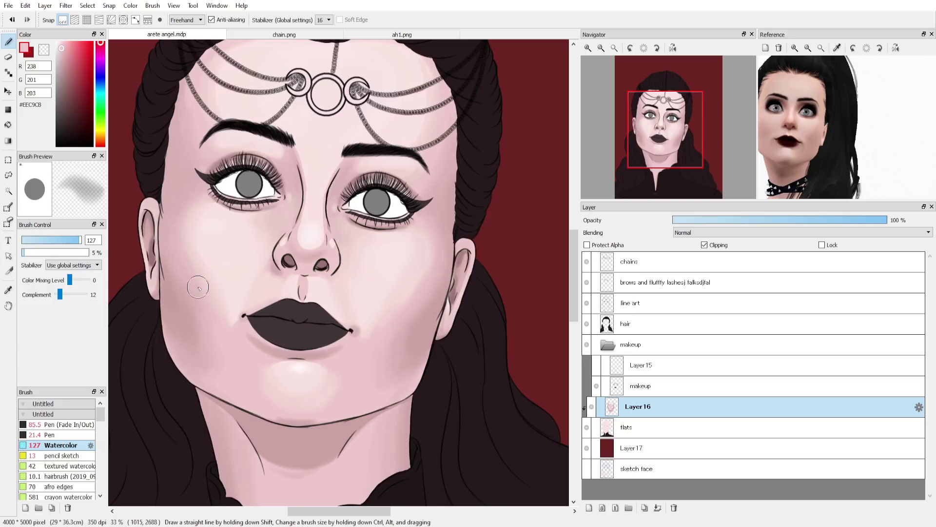
{"action": "left_click", "coordinate": [404, 312], "text": "alt"}
{"action": "left_click", "coordinate": [189, 219], "text": "alt"}
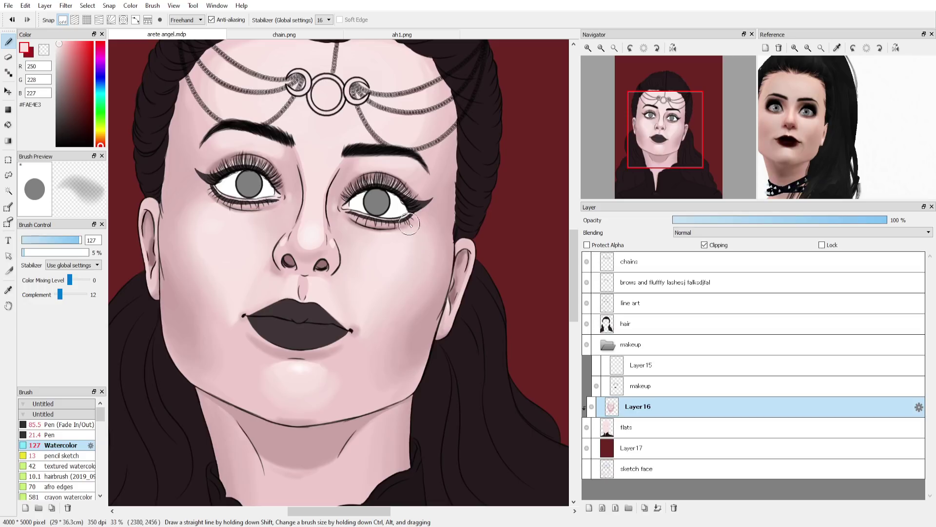
{"action": "left_click", "coordinate": [186, 197], "text": "alt"}
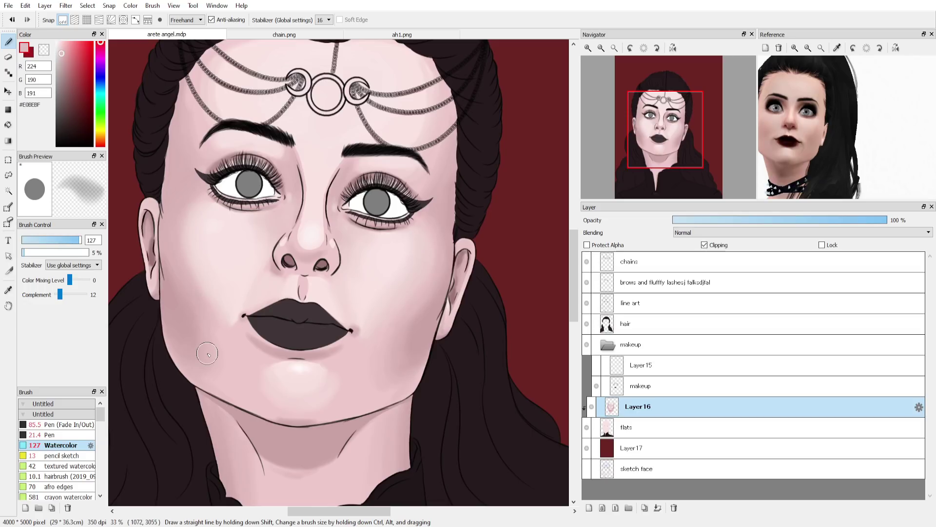
Reduce the Watercolor brush to size 66 and blend sampled tones under the brows and toward the nose bridge
{"action": "key", "text": "bracketleft"}
{"action": "key", "text": "bracketleft"}
{"action": "key", "text": "bracketleft"}
{"action": "key", "text": "bracketleft"}
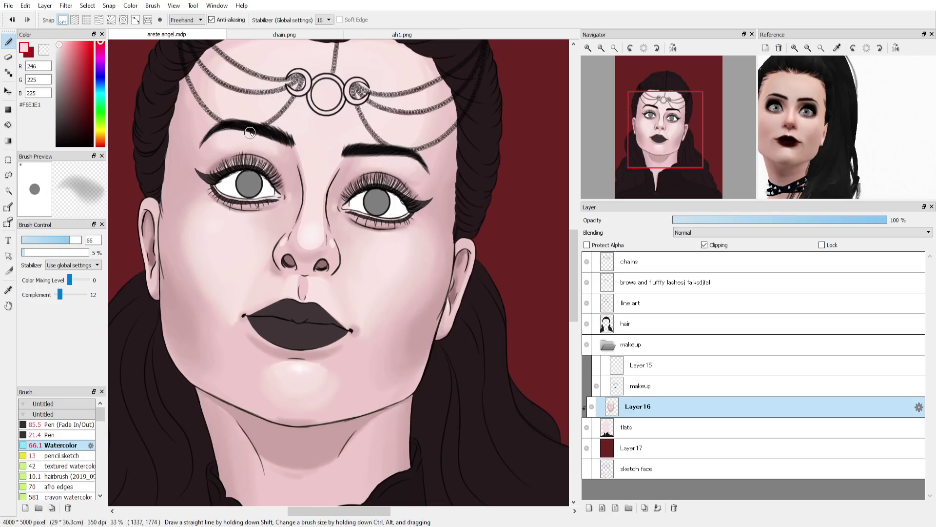
{"action": "left_click", "coordinate": [431, 306], "text": "alt"}
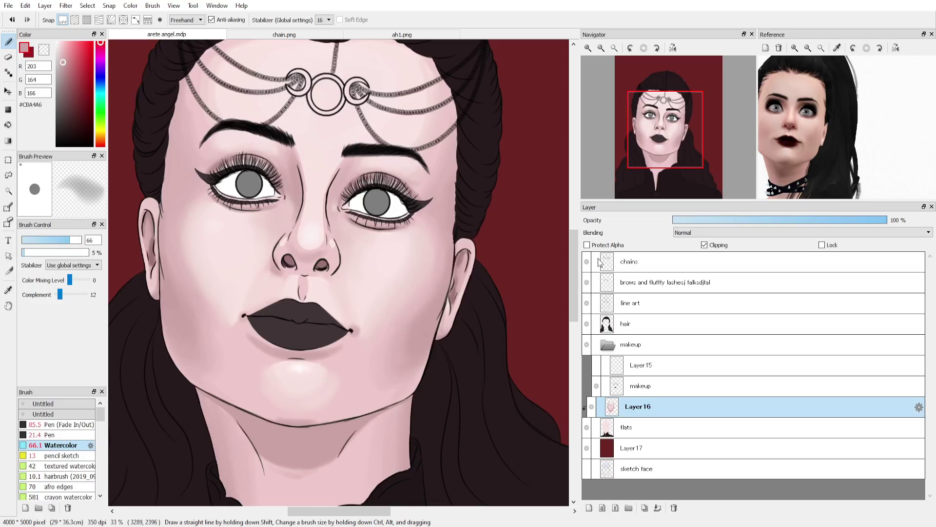
{"action": "left_click", "coordinate": [387, 150], "text": "alt"}
{"action": "left_click_drag", "start_coordinate": [387, 150], "coordinate": [336, 199]}
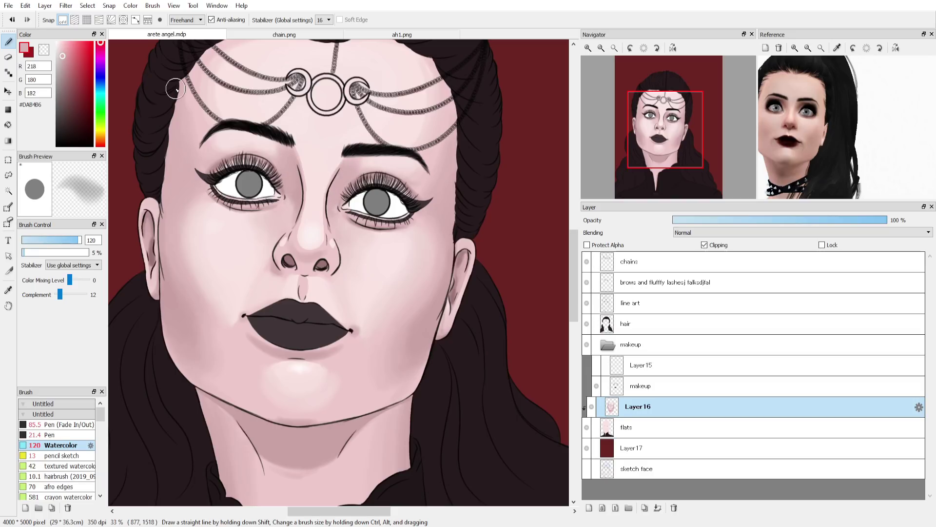
Smooth the shading on both lower cheeks and around the chin with sampled skin tones
{"action": "left_click", "coordinate": [415, 315], "text": "alt"}
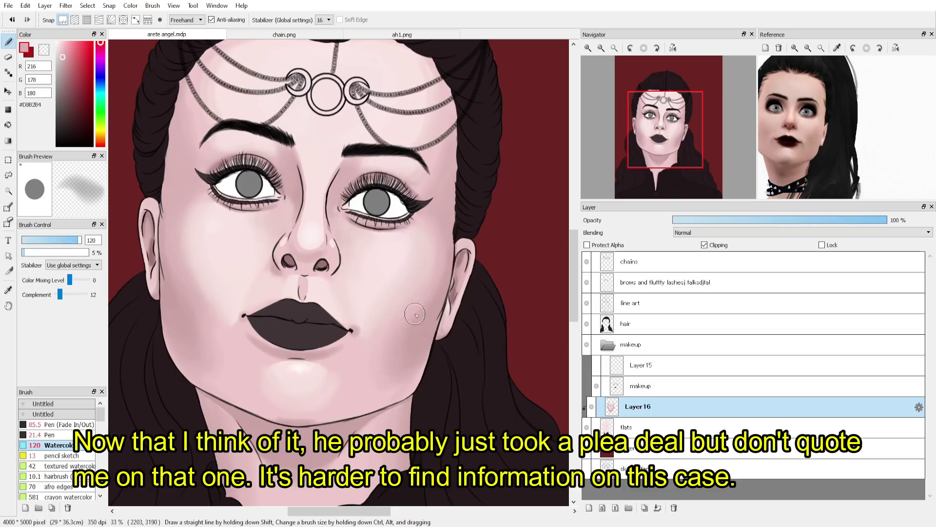
{"action": "left_click", "coordinate": [214, 311], "text": "alt"}
{"action": "left_click", "coordinate": [283, 384], "text": "alt"}
{"action": "mouse_move", "coordinate": [276, 385]}
{"action": "left_mouse_down"}
{"action": "mouse_move", "coordinate": [314, 385]}
{"action": "mouse_move", "coordinate": [291, 360]}
{"action": "left_mouse_up"}
{"action": "left_click", "coordinate": [327, 361], "text": "alt"}
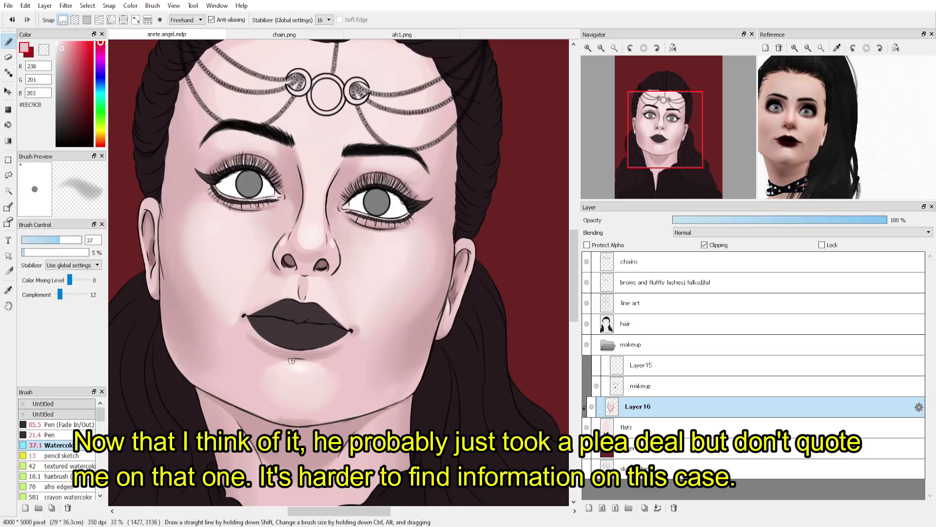
Shade the sides of the nose with the shadow tone sampled below the lower lip, using brush size 117
{"action": "left_click", "coordinate": [288, 359], "text": "alt"}
{"action": "left_click_drag", "start_coordinate": [307, 188], "coordinate": [321, 189]}
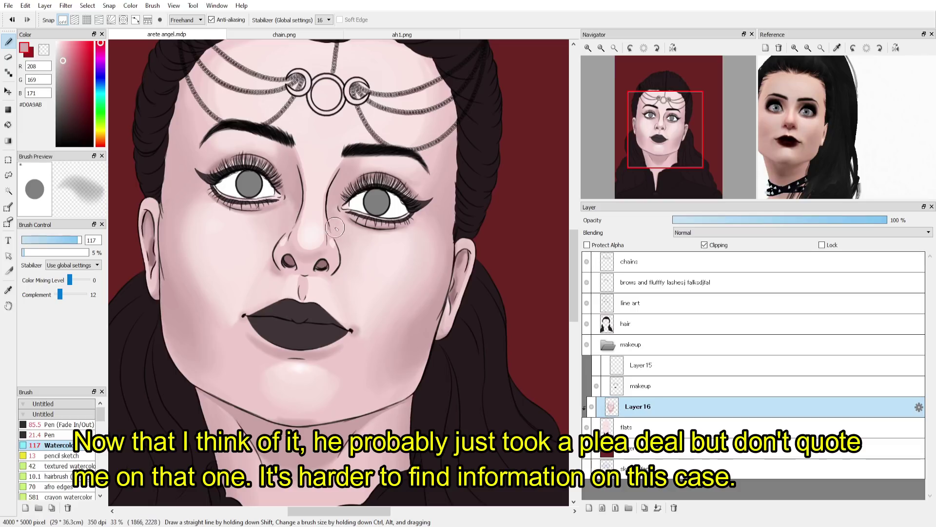
{"action": "left_click", "coordinate": [336, 228], "text": "alt"}
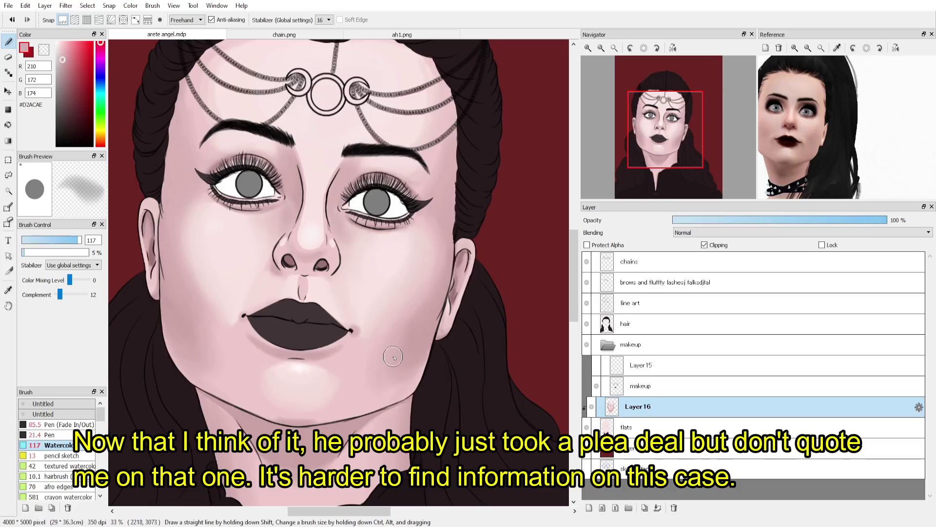
Add a new layer above the makeup layer inside the makeup folder
{"action": "left_click", "coordinate": [605, 385]}
{"action": "left_click", "coordinate": [589, 507]}
{"action": "key", "text": "ctrl+z"}
{"action": "left_click_drag", "start_coordinate": [180, 244], "coordinate": [185, 312]}
{"action": "key", "text": "ctrl+z"}
{"action": "left_click", "coordinate": [74, 79]}
{"action": "left_click_drag", "start_coordinate": [878, 221], "coordinate": [769, 221]}
{"action": "left_click", "coordinate": [185, 285], "text": "alt"}
{"action": "key", "text": "ctrl+z"}
{"action": "key", "text": "ctrl+z"}
{"action": "key", "text": "ctrl+z"}
Brush dusty rose (#BC8484) blush onto both cheeks on Layer18 with the Watercolor brush at size 117
{"action": "left_click_drag", "start_coordinate": [171, 229], "coordinate": [193, 317]}
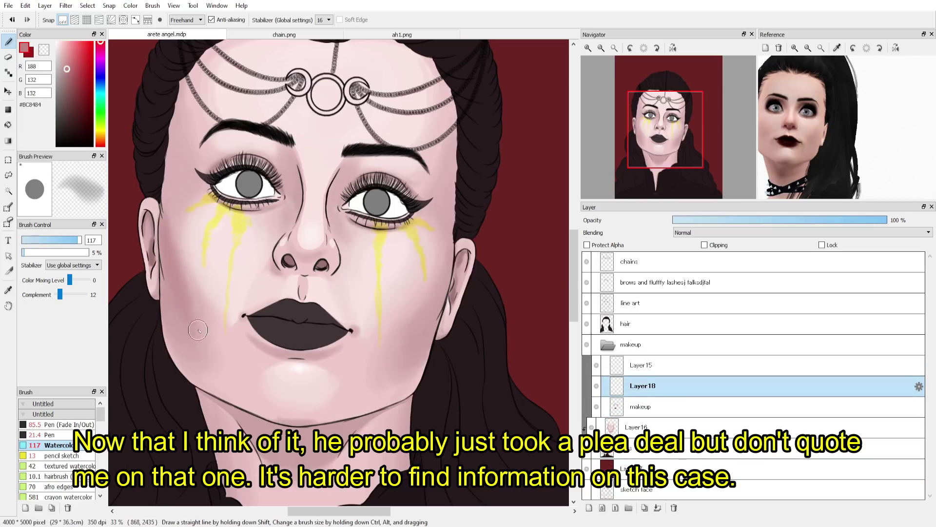
{"action": "left_click_drag", "start_coordinate": [191, 285], "coordinate": [212, 317]}
{"action": "left_click_drag", "start_coordinate": [442, 281], "coordinate": [397, 326]}
{"action": "left_click_drag", "start_coordinate": [439, 234], "coordinate": [435, 297]}
Enlarge the Watercolor brush to 240 and extend the dusty rose blush over both cheeks and temples
{"action": "left_click_drag", "start_coordinate": [78, 240], "coordinate": [81, 240]}
{"action": "mouse_move", "coordinate": [167, 190]}
{"action": "left_mouse_down"}
{"action": "mouse_move", "coordinate": [168, 226]}
{"action": "mouse_move", "coordinate": [217, 317]}
{"action": "left_mouse_up"}
{"action": "left_click_drag", "start_coordinate": [425, 295], "coordinate": [393, 349]}
{"action": "left_click_drag", "start_coordinate": [449, 161], "coordinate": [434, 307]}
{"action": "left_click_drag", "start_coordinate": [179, 136], "coordinate": [178, 185]}
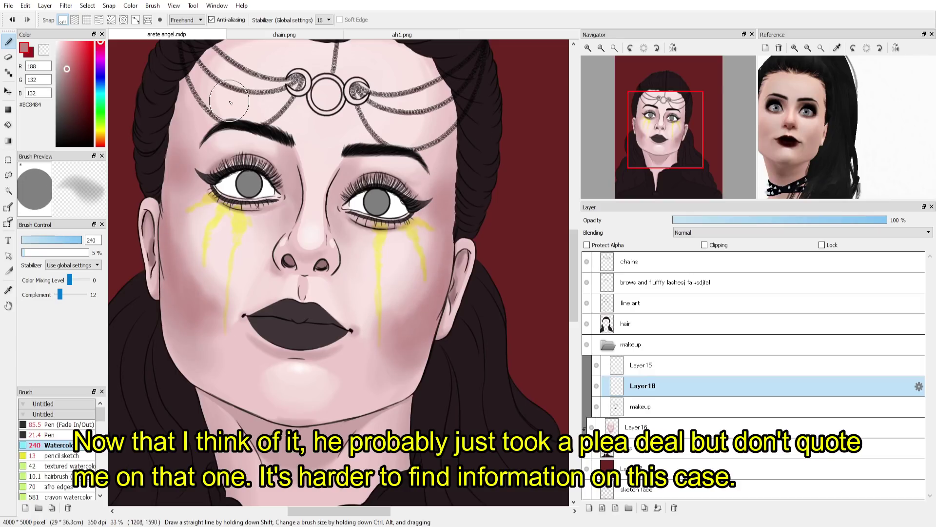
Build up and soften the blush on the cheeks and beside the eyes with tones sampled from the face
{"action": "mouse_move", "coordinate": [378, 325]}
{"action": "left_mouse_down"}
{"action": "mouse_move", "coordinate": [409, 336]}
{"action": "mouse_move", "coordinate": [392, 361]}
{"action": "left_mouse_up"}
{"action": "left_click", "coordinate": [403, 278], "text": "alt"}
{"action": "left_click_drag", "start_coordinate": [192, 248], "coordinate": [194, 268]}
{"action": "left_click", "coordinate": [189, 261], "text": "alt"}
{"action": "left_click_drag", "start_coordinate": [177, 205], "coordinate": [178, 239]}
{"action": "left_click_drag", "start_coordinate": [434, 283], "coordinate": [393, 346]}
{"action": "left_click_drag", "start_coordinate": [193, 283], "coordinate": [219, 319]}
{"action": "left_click", "coordinate": [416, 238], "text": "alt"}
{"action": "left_click_drag", "start_coordinate": [430, 210], "coordinate": [445, 191]}
Try Multiply with extra temple strokes on Layer18, and settle on Color blending at 46% opacity
{"action": "left_click", "coordinate": [775, 233]}
{"action": "left_click", "coordinate": [774, 246]}
{"action": "left_click_drag", "start_coordinate": [178, 161], "coordinate": [180, 186]}
{"action": "left_click_drag", "start_coordinate": [433, 169], "coordinate": [441, 207]}
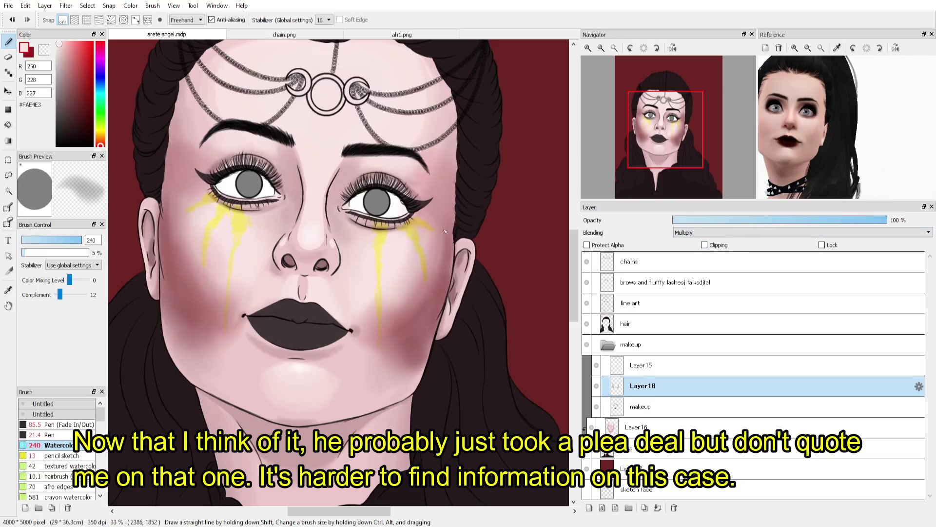
{"action": "scroll", "coordinate": [710, 233], "scroll_direction": "down", "scroll_amount": 10}
{"action": "left_click", "coordinate": [878, 219]}
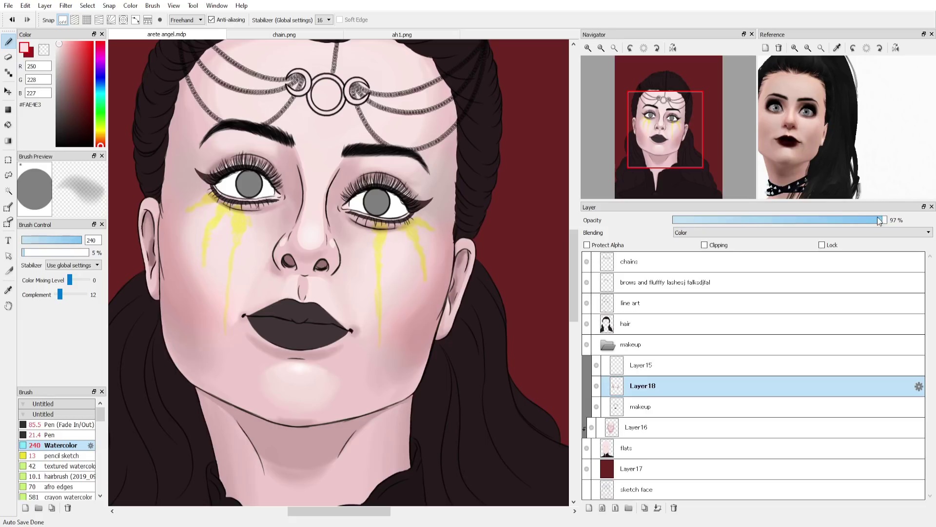
Brush warmer pink (#D78B87) blush onto both cheeks on Layer18
{"action": "left_click", "coordinate": [70, 58]}
{"action": "left_click_drag", "start_coordinate": [176, 268], "coordinate": [200, 312]}
{"action": "left_click_drag", "start_coordinate": [424, 297], "coordinate": [400, 346]}
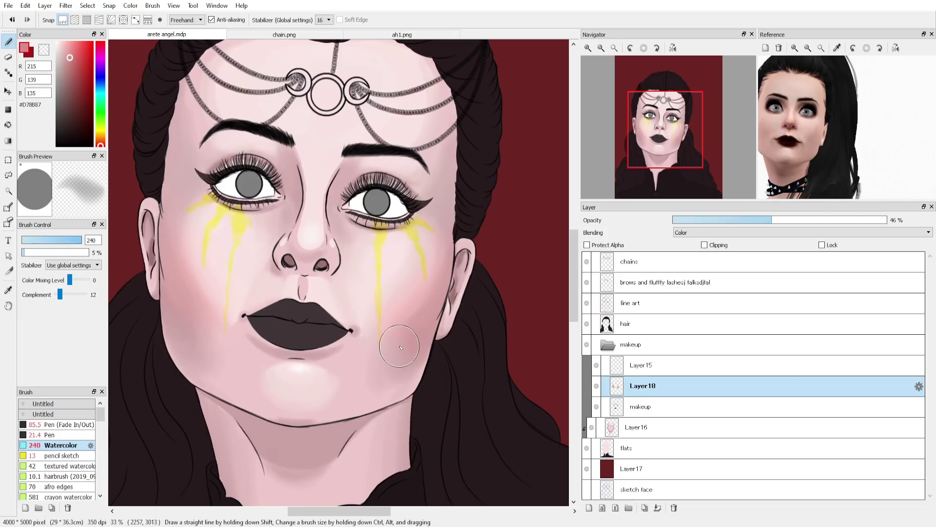
Blend sampled skin tones along the chin and lower jawline on Layer16 with the Watercolor brush at size 53
{"action": "left_click", "coordinate": [444, 285], "text": "alt"}
{"action": "left_click", "coordinate": [644, 427]}
{"action": "left_click", "coordinate": [347, 393], "text": "alt"}
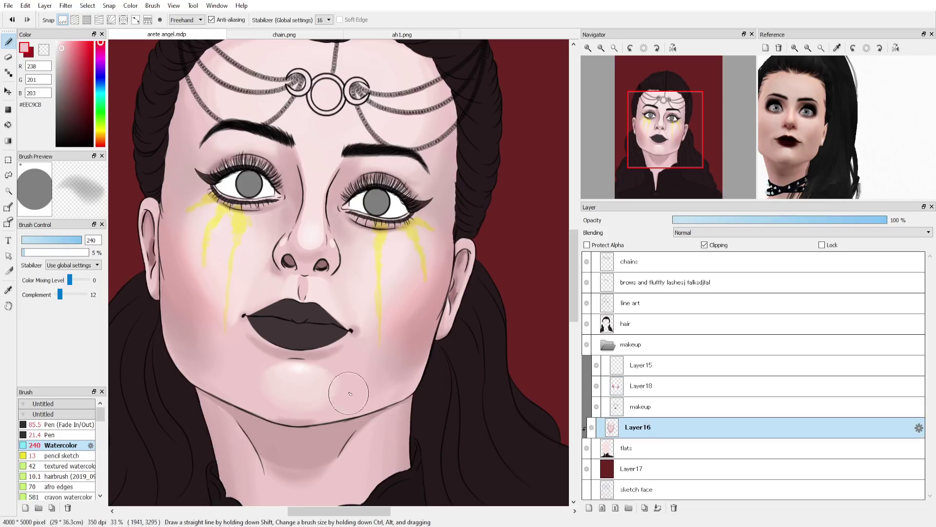
{"action": "left_click", "coordinate": [40, 240]}
{"action": "left_click", "coordinate": [67, 240]}
{"action": "left_click", "coordinate": [276, 426], "text": "alt"}
{"action": "left_click", "coordinate": [297, 415], "text": "alt"}
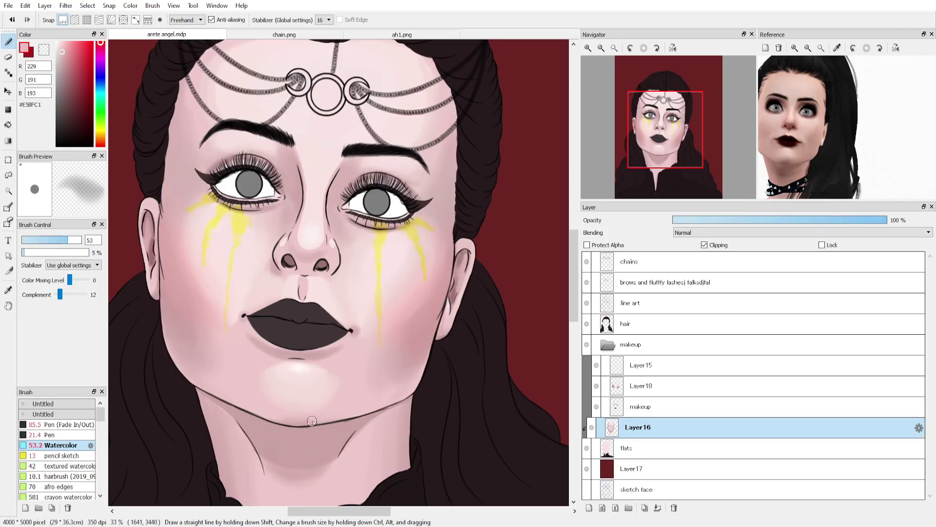
Touch up the shading around the nose on Layer16 with sampled skin tones and select the Pen (Fade In/Out) brush
{"action": "mouse_move", "coordinate": [296, 266]}
{"action": "left_mouse_down"}
{"action": "mouse_move", "coordinate": [311, 267]}
{"action": "mouse_move", "coordinate": [289, 257]}
{"action": "left_mouse_up"}
{"action": "left_click", "coordinate": [289, 262], "text": "alt"}
{"action": "left_click", "coordinate": [58, 240]}
{"action": "key", "text": "ctrl+z"}
{"action": "left_click", "coordinate": [63, 424]}
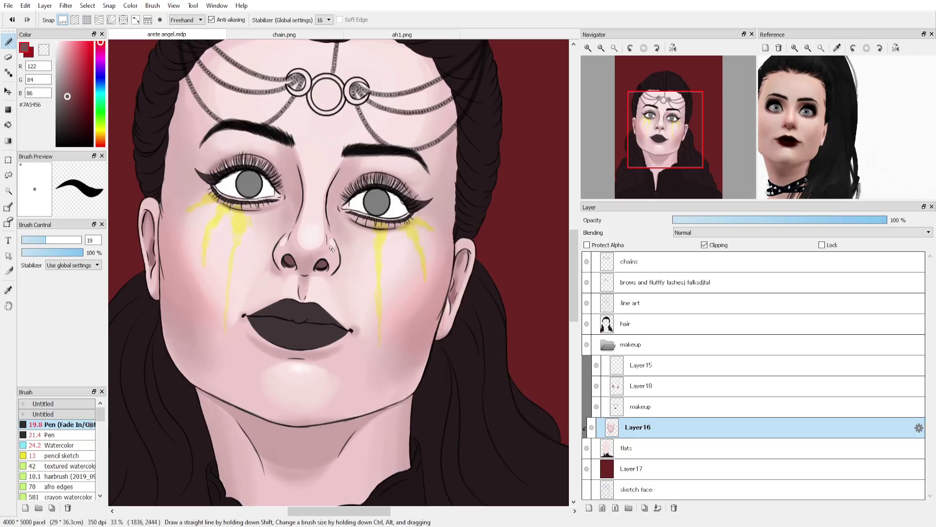
Create a layer above Layer15 with Add blending, and ready the texture brush with yellow (#F5E475) sampled from the tears
{"action": "left_click", "coordinate": [675, 373]}
{"action": "left_click", "coordinate": [589, 508]}
{"action": "left_click", "coordinate": [68, 465]}
{"action": "left_click", "coordinate": [236, 217], "text": "alt"}
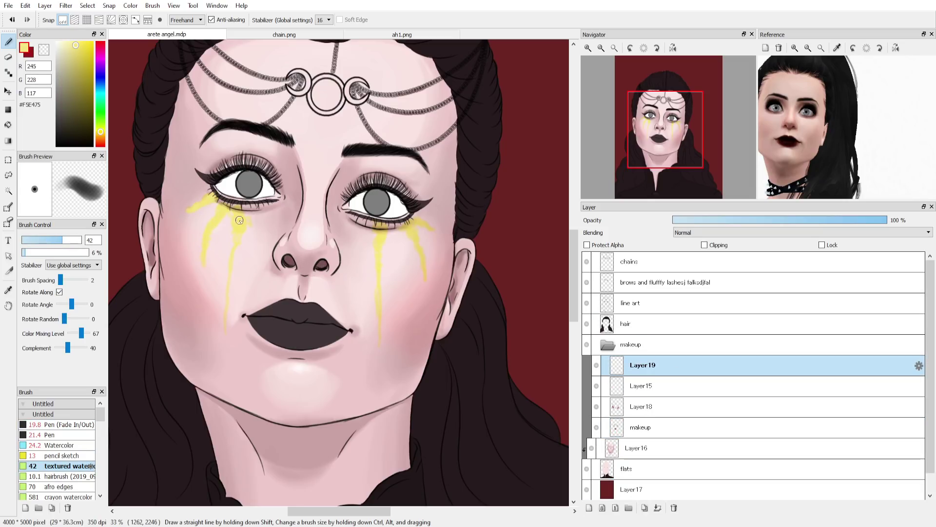
{"action": "scroll", "coordinate": [90, 449], "scroll_direction": "down", "scroll_amount": 2}
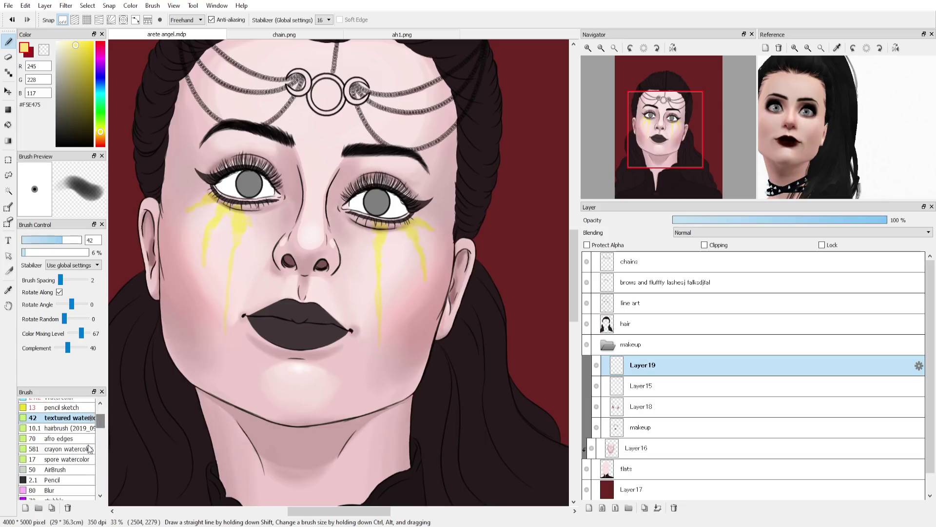
{"action": "scroll", "coordinate": [90, 448], "scroll_direction": "down", "scroll_amount": 1}
{"action": "left_click", "coordinate": [63, 474]}
{"action": "left_click", "coordinate": [693, 232]}
{"action": "left_click", "coordinate": [683, 253]}
Try texture strokes over the yellow tear streaks under both eyes on Layer19, clipping the layer to Layer15
{"action": "left_click_drag", "start_coordinate": [238, 214], "coordinate": [226, 328]}
{"action": "left_click_drag", "start_coordinate": [225, 209], "coordinate": [204, 267]}
{"action": "left_click_drag", "start_coordinate": [382, 227], "coordinate": [379, 354]}
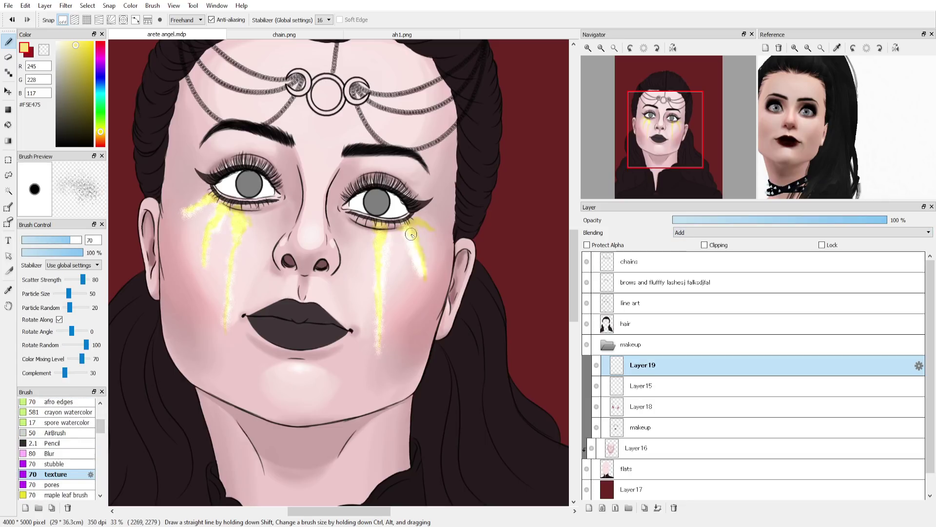
{"action": "key", "text": "ctrl+z"}
{"action": "left_click_drag", "start_coordinate": [412, 228], "coordinate": [426, 279]}
{"action": "left_click", "coordinate": [705, 245]}
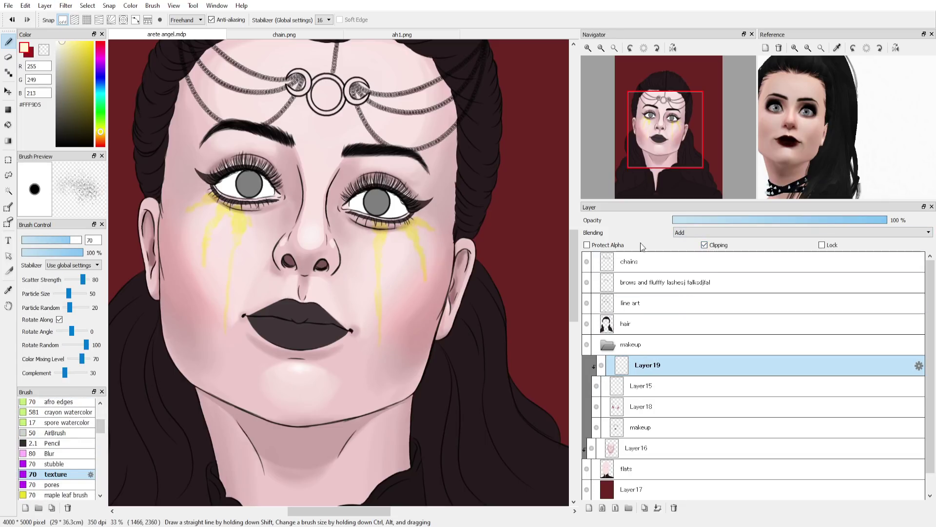
Switch Layer19 to Normal blending and test the texture strokes on the tears with and without clipping
{"action": "scroll", "coordinate": [429, 244], "scroll_direction": "up", "scroll_amount": 6}
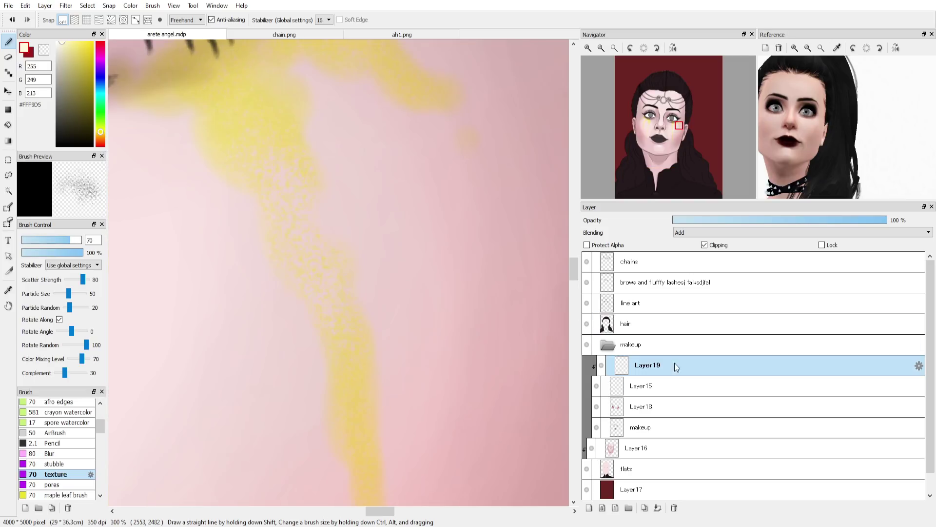
{"action": "left_click", "coordinate": [659, 386]}
{"action": "left_click", "coordinate": [644, 468]}
{"action": "left_click", "coordinate": [629, 367]}
{"action": "scroll", "coordinate": [687, 239], "scroll_direction": "up", "scroll_amount": 15}
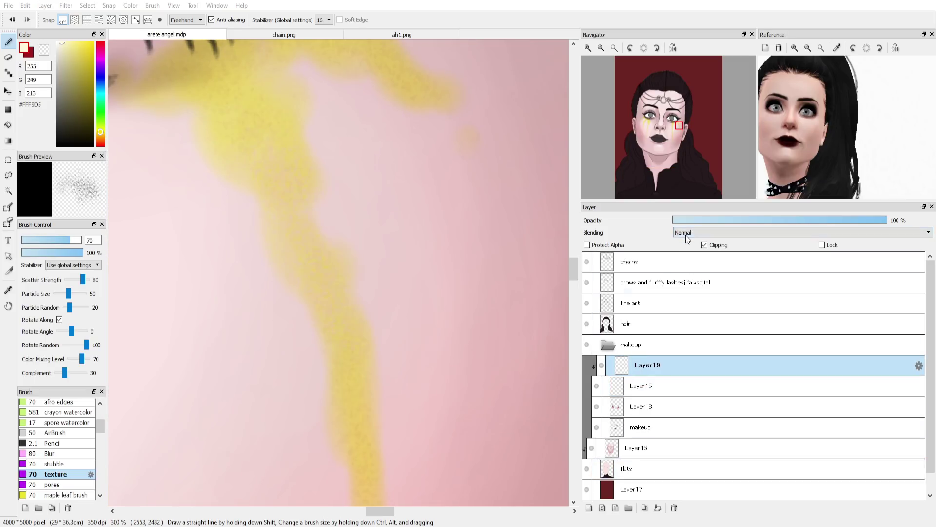
{"action": "left_click", "coordinate": [705, 245]}
{"action": "left_click_drag", "start_coordinate": [259, 236], "coordinate": [556, 146]}
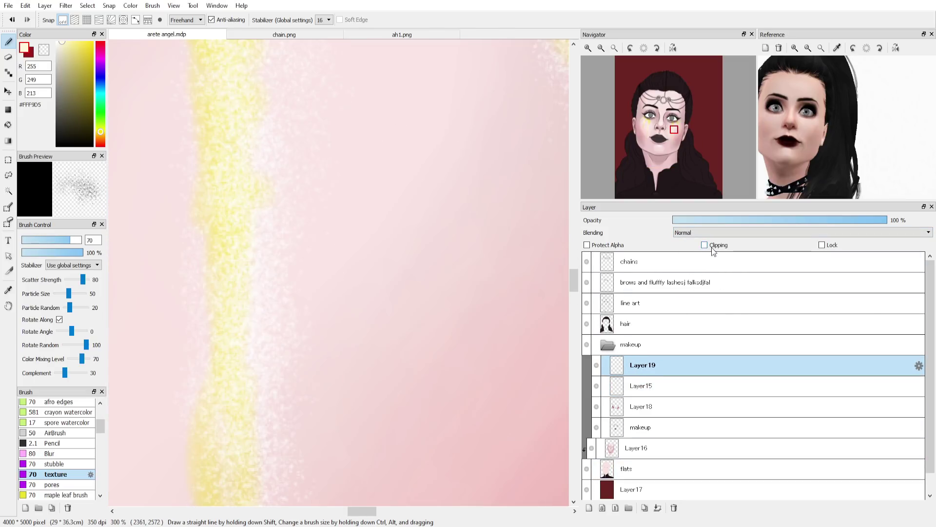
{"action": "left_click", "coordinate": [705, 245]}
Try a Multiply duplicate of Layer15 to strengthen the yellow tears, and delete the duplicate
{"action": "scroll", "coordinate": [407, 221], "scroll_direction": "down", "scroll_amount": 3}
{"action": "left_click", "coordinate": [642, 386]}
{"action": "scroll", "coordinate": [693, 233], "scroll_direction": "up", "scroll_amount": 1}
{"action": "scroll", "coordinate": [429, 273], "scroll_direction": "down", "scroll_amount": 2}
{"action": "scroll", "coordinate": [345, 210], "scroll_direction": "up", "scroll_amount": 1}
{"action": "scroll", "coordinate": [692, 233], "scroll_direction": "down", "scroll_amount": 1}
{"action": "left_click", "coordinate": [645, 507]}
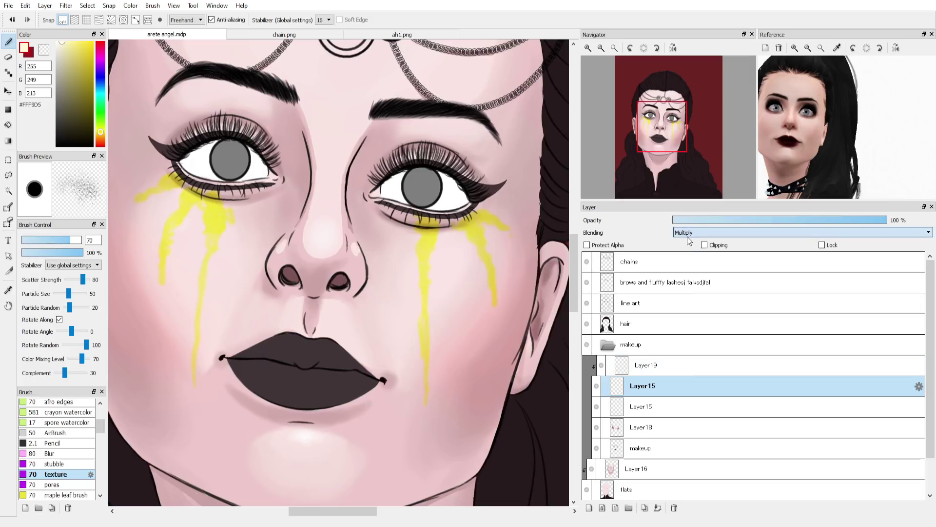
{"action": "scroll", "coordinate": [687, 236], "scroll_direction": "up", "scroll_amount": 1}
{"action": "left_click_drag", "start_coordinate": [760, 219], "coordinate": [841, 220]}
{"action": "left_click", "coordinate": [674, 508]}
Unclip Layer19, clear its texture strokes, and set the texture brush to white (#FFFFFF) at size 33
{"action": "left_click", "coordinate": [644, 366]}
{"action": "left_click", "coordinate": [704, 245]}
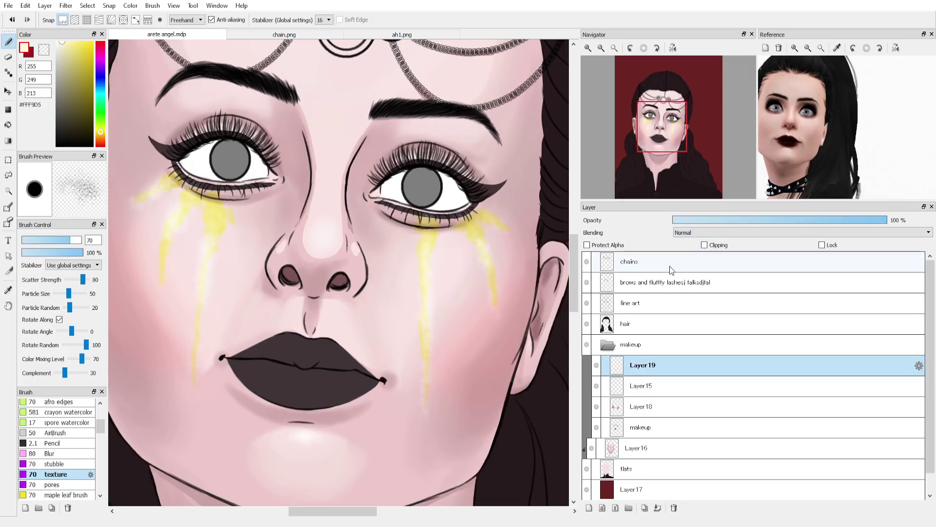
{"action": "key", "text": "Delete"}
{"action": "left_click_drag", "start_coordinate": [61, 44], "coordinate": [44, 6]}
{"action": "left_click", "coordinate": [57, 239]}
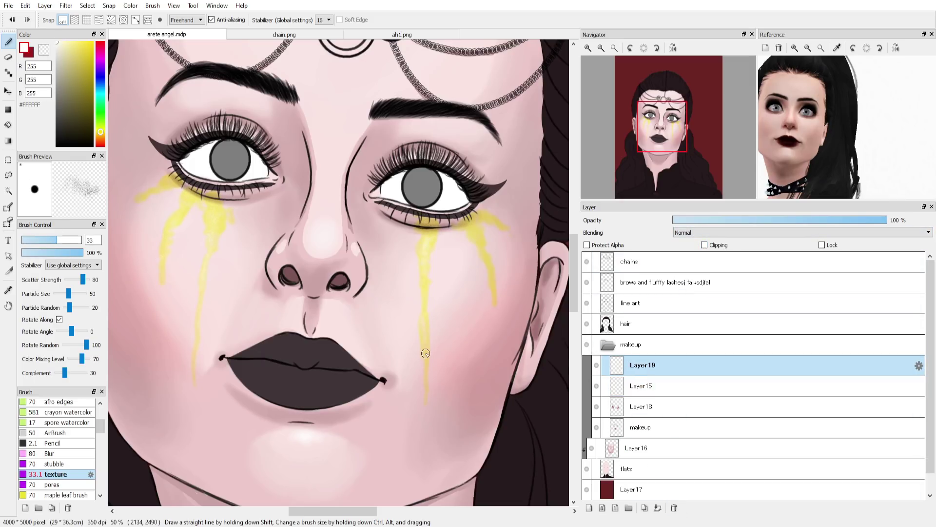
Try decorative pattern brushes in white on a new layer above Layer19, and undo the strokes
{"action": "left_click", "coordinate": [589, 508]}
{"action": "left_click_drag", "start_coordinate": [100, 426], "coordinate": [101, 449]}
{"action": "left_click", "coordinate": [54, 457]}
{"action": "left_click_drag", "start_coordinate": [273, 322], "coordinate": [197, 439]}
{"action": "key", "text": "ctrl+z"}
{"action": "left_click", "coordinate": [52, 478]}
{"action": "left_click_drag", "start_coordinate": [156, 387], "coordinate": [168, 463]}
{"action": "scroll", "coordinate": [58, 439], "scroll_direction": "up", "scroll_amount": 5}
{"action": "key", "text": "ctrl+z"}
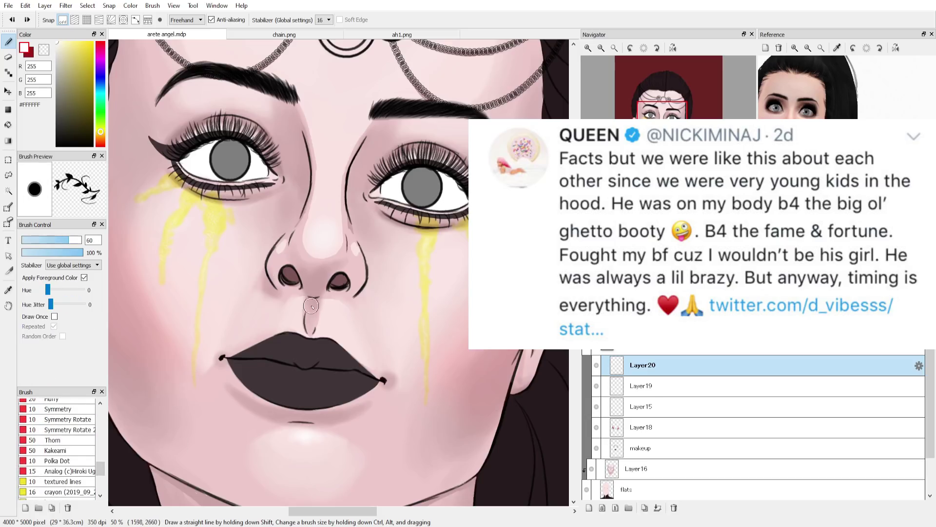
Try white AirBrush dots at size 50 along the tears on Layer20, intensified by duplicating and merging the layer
{"action": "left_click", "coordinate": [57, 458]}
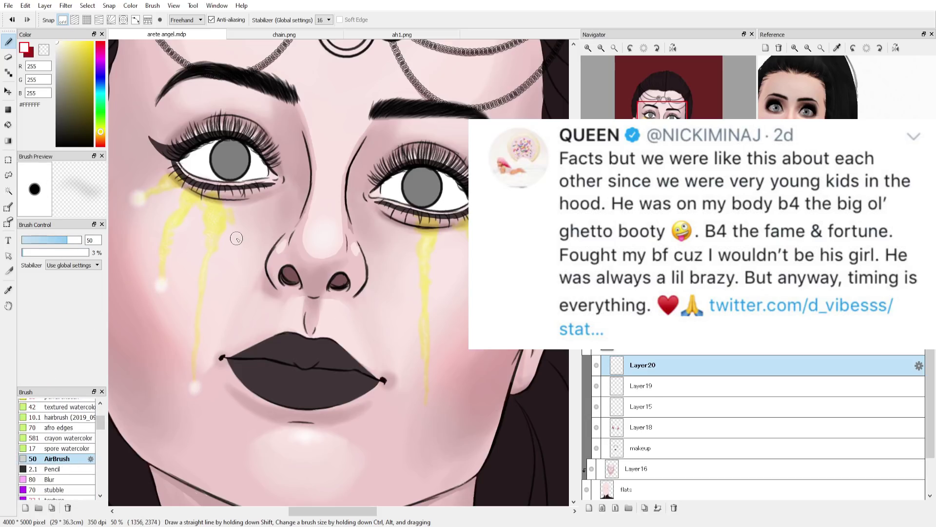
{"action": "left_click", "coordinate": [426, 405]}
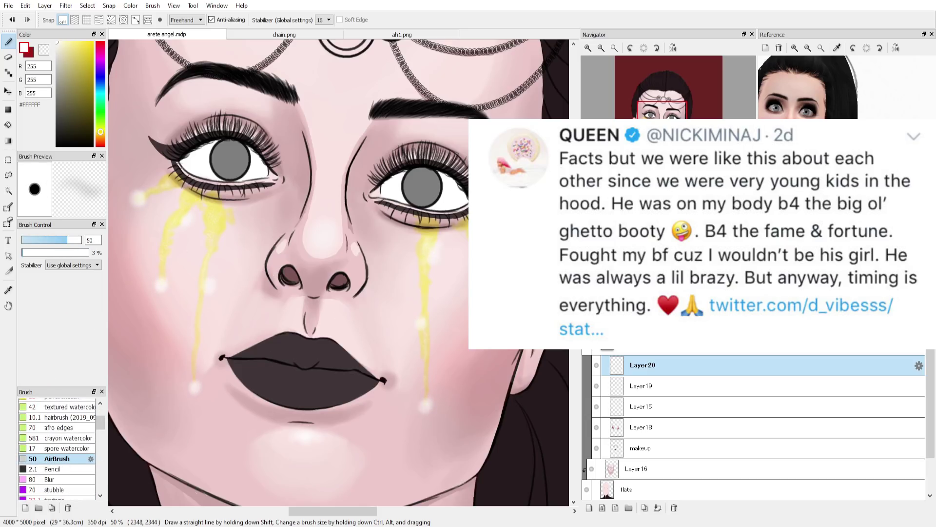
{"action": "left_click", "coordinate": [644, 507]}
{"action": "left_click", "coordinate": [644, 507]}
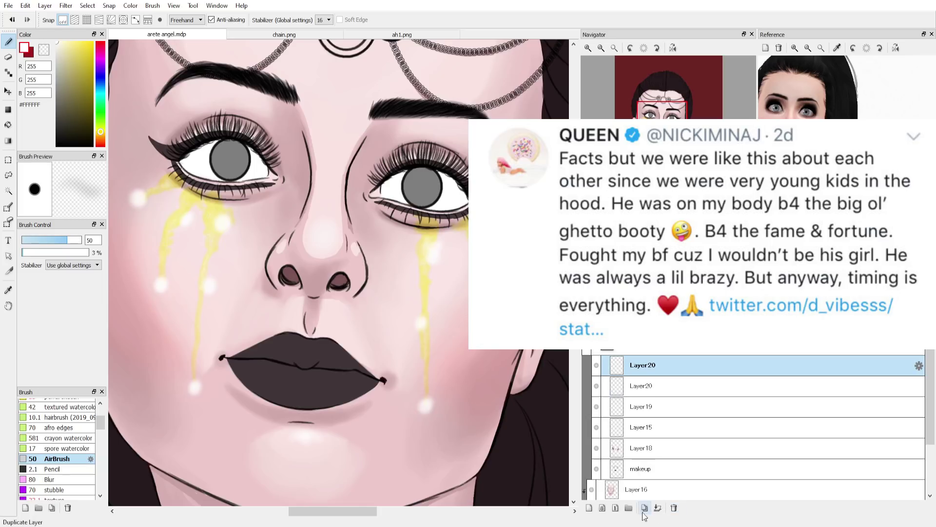
{"action": "left_click", "coordinate": [644, 507]}
{"action": "left_click", "coordinate": [658, 508]}
{"action": "left_click", "coordinate": [658, 508]}
{"action": "left_click", "coordinate": [658, 508]}
Undo the accidental deletion of the flats layer and remove the layer holding the white tear dots
{"action": "scroll", "coordinate": [372, 258], "scroll_direction": "down", "scroll_amount": 1}
{"action": "left_click", "coordinate": [673, 489]}
{"action": "left_click", "coordinate": [674, 508]}
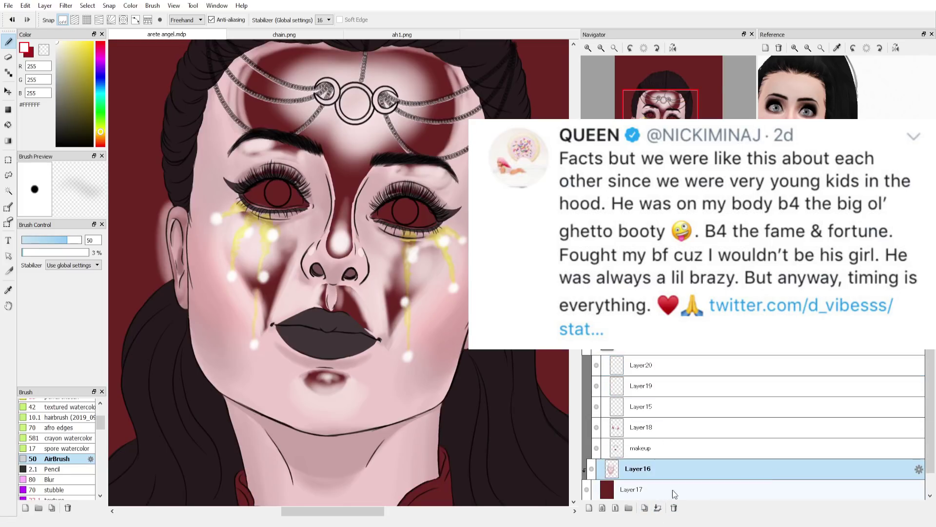
{"action": "key", "text": "ctrl+z"}
{"action": "left_click", "coordinate": [673, 386]}
{"action": "left_click", "coordinate": [675, 508]}
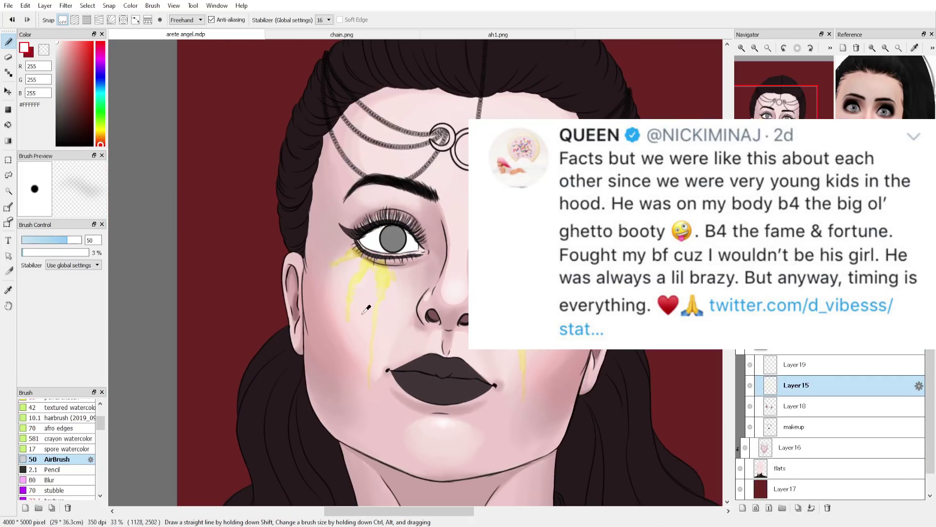
Soften the skin beneath the eyes on Layer16 with the AirBrush and tones sampled from the face
{"action": "left_click", "coordinate": [364, 313], "text": "alt"}
{"action": "left_click", "coordinate": [791, 447]}
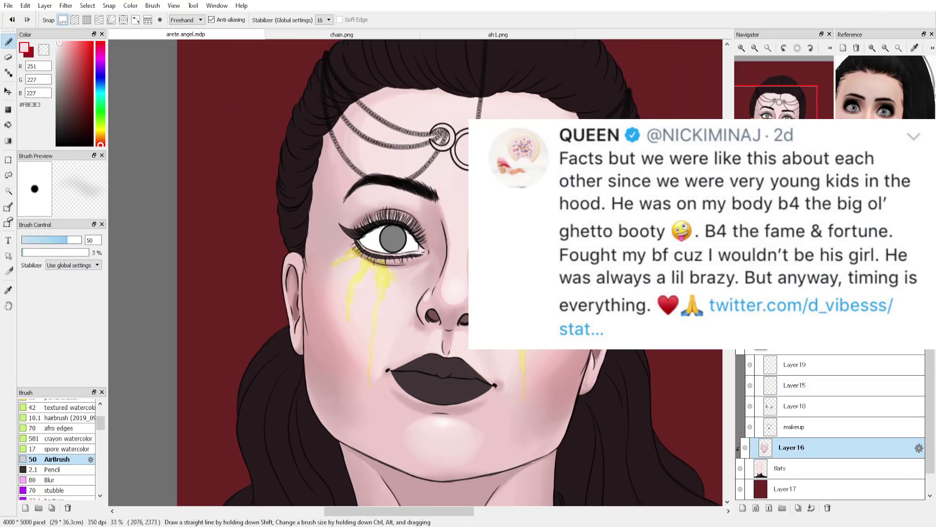
{"action": "left_click", "coordinate": [398, 270], "text": "alt"}
{"action": "left_click_drag", "start_coordinate": [398, 270], "coordinate": [421, 270]}
{"action": "left_click", "coordinate": [504, 280], "text": "alt"}
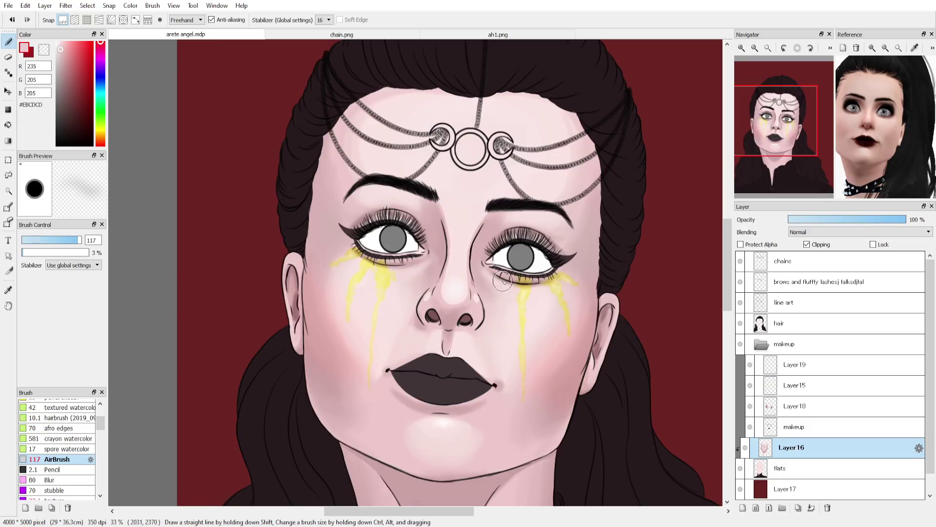
Blend sampled skin tones beside the mouth and beneath the nostrils on Layer16 with the AirBrush
{"action": "left_click", "coordinate": [423, 322], "text": "alt"}
{"action": "left_click_drag", "start_coordinate": [535, 389], "coordinate": [510, 383]}
{"action": "left_click", "coordinate": [425, 331], "text": "alt"}
{"action": "left_click_drag", "start_coordinate": [459, 331], "coordinate": [470, 337]}
{"action": "left_click", "coordinate": [470, 337], "text": "alt"}
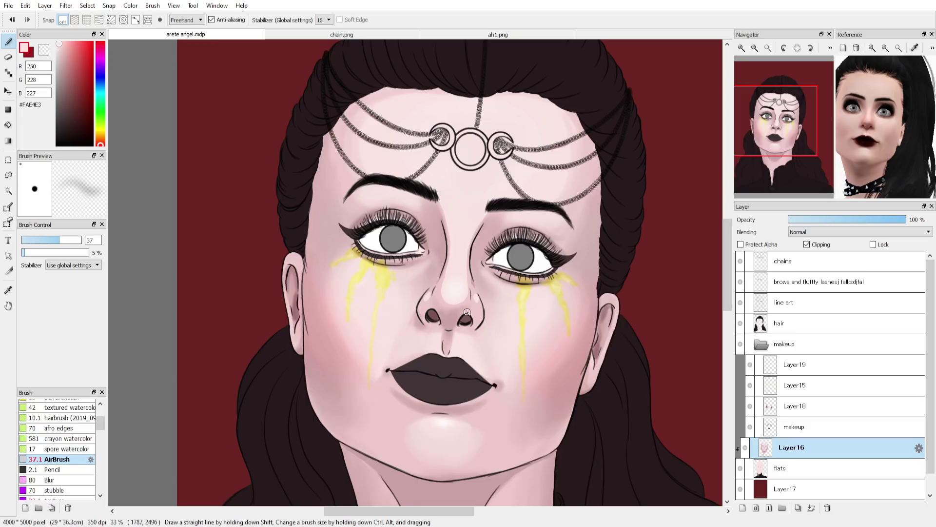
Smooth the shading on the sides and bridge of the nose with sampled tones, enlarging the AirBrush to 127
{"action": "left_click", "coordinate": [424, 328], "text": "alt"}
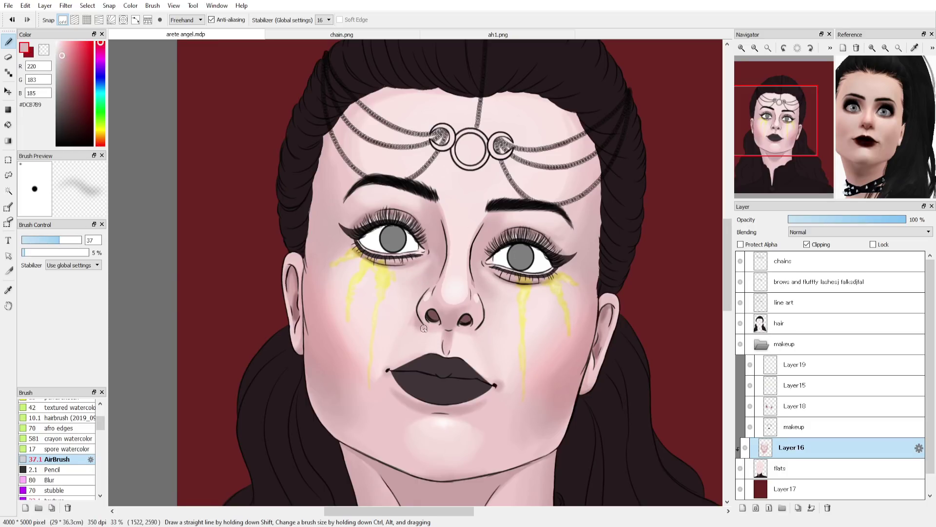
{"action": "left_click", "coordinate": [441, 297], "text": "alt"}
{"action": "left_click", "coordinate": [442, 286], "text": "alt"}
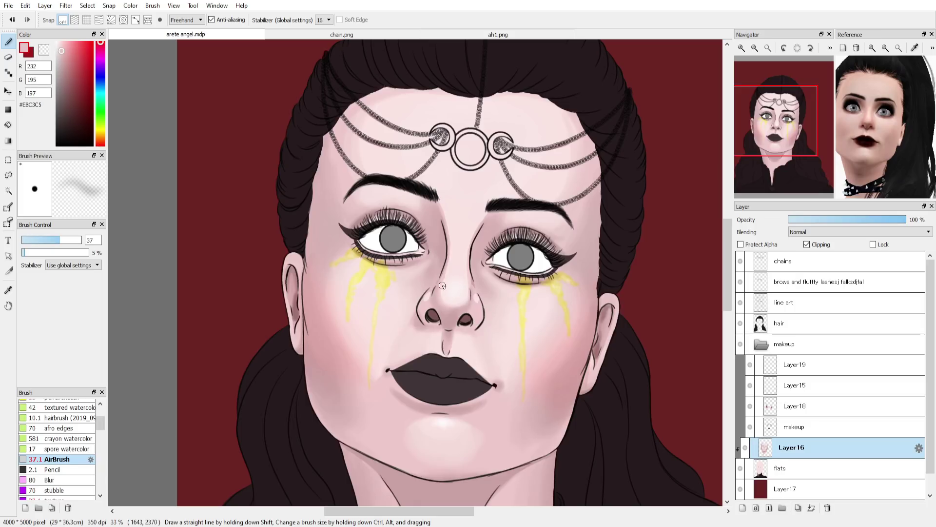
{"action": "left_click", "coordinate": [79, 240]}
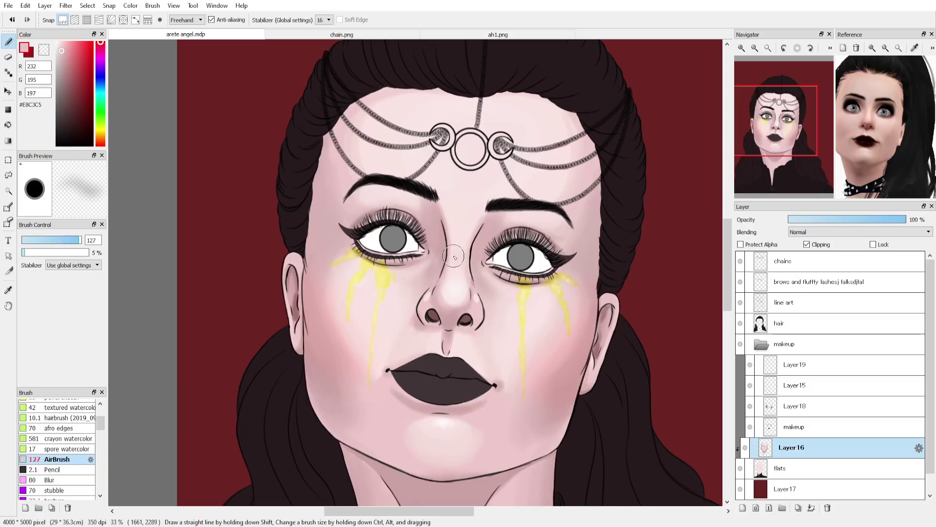
{"action": "left_click", "coordinate": [459, 249], "text": "alt"}
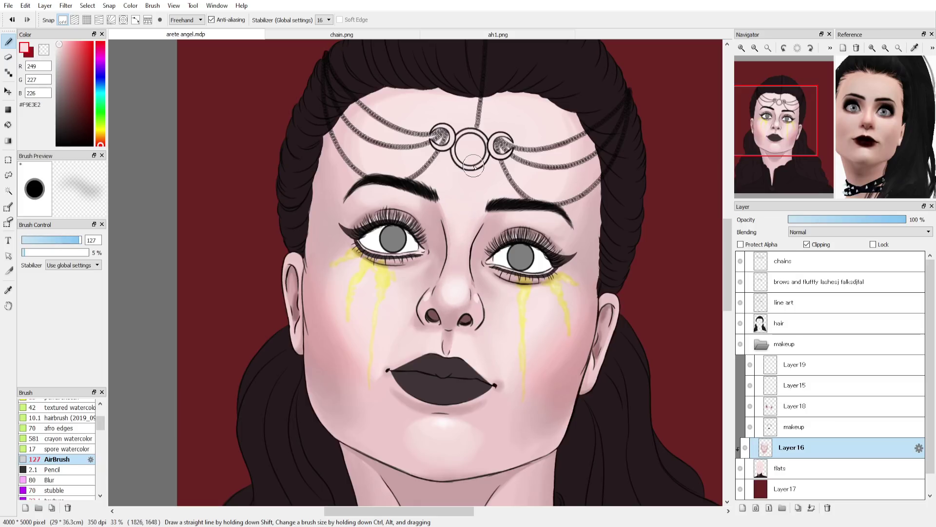
{"action": "left_click_drag", "start_coordinate": [457, 256], "coordinate": [428, 296]}
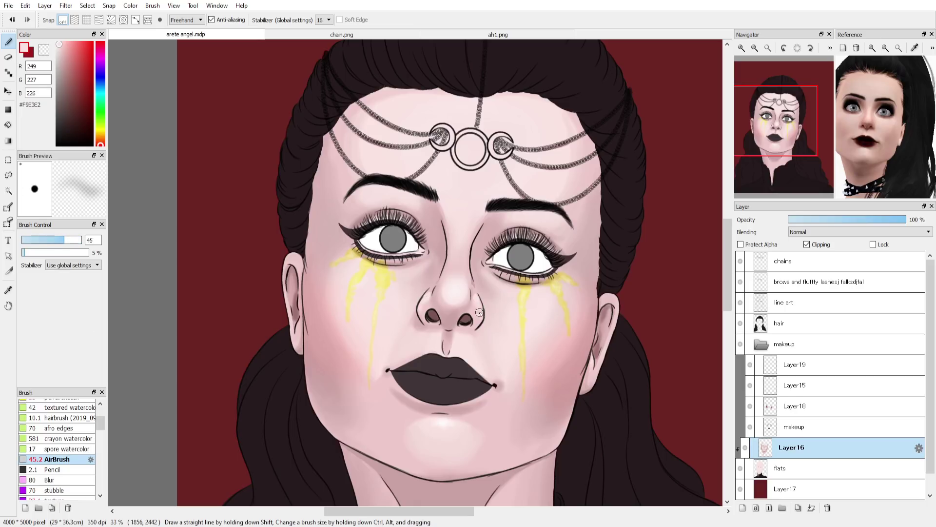
Try purple (#A01F93) eyeshadow on Layer18 with the AirBrush at size 130
{"action": "left_click", "coordinate": [785, 403]}
{"action": "left_click", "coordinate": [101, 54]}
{"action": "left_click", "coordinate": [86, 80]}
{"action": "left_click", "coordinate": [80, 240]}
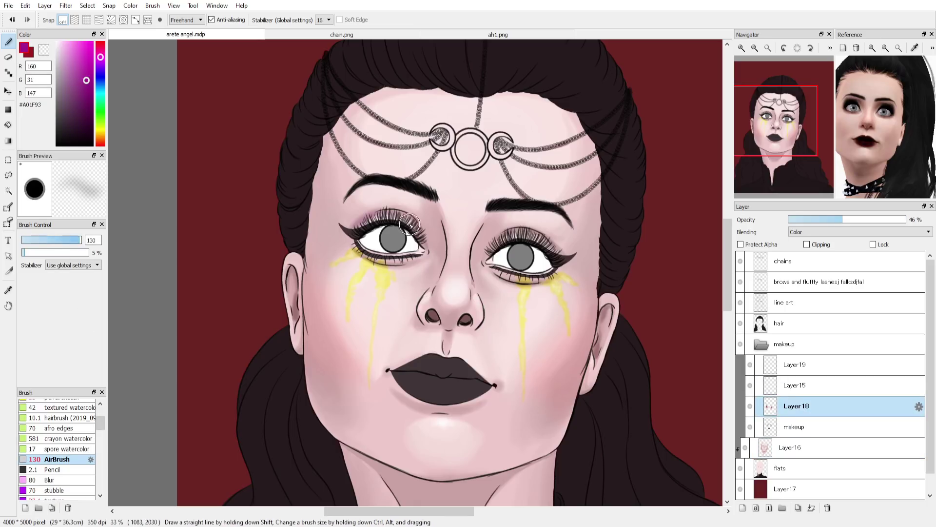
Airbrush dark red (#6A2422) eyeshadow over the first eye on a new layer and move that layer beneath makeup
{"action": "left_click", "coordinate": [395, 210], "text": "alt"}
{"action": "left_click", "coordinate": [743, 508]}
{"action": "mouse_move", "coordinate": [349, 220]}
{"action": "left_mouse_down"}
{"action": "mouse_move", "coordinate": [400, 218]}
{"action": "mouse_move", "coordinate": [355, 210]}
{"action": "left_mouse_up"}
{"action": "left_click_drag", "start_coordinate": [801, 447], "coordinate": [802, 404]}
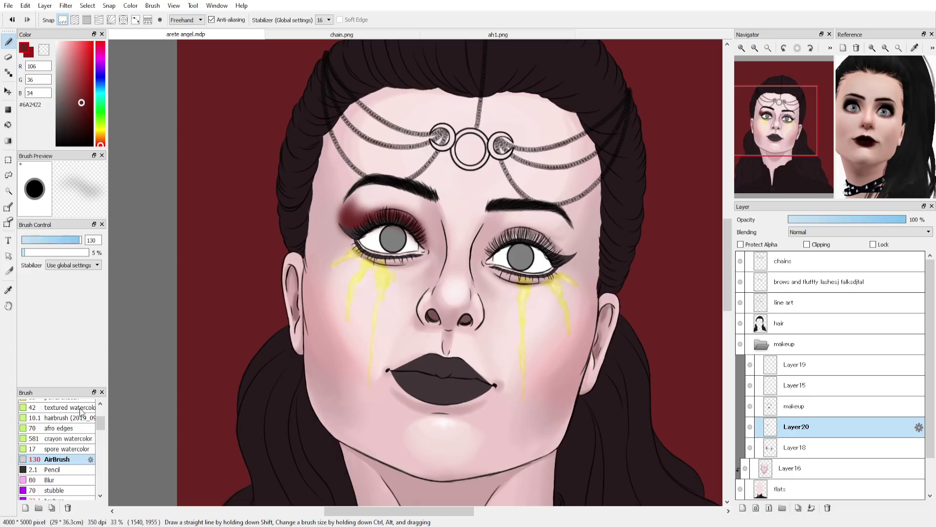
Build up dark red eyeshadow on the upper lids with the crayon watercolor brush at size 108 and 12% opacity
{"action": "left_click", "coordinate": [68, 438]}
{"action": "mouse_move", "coordinate": [492, 241]}
{"action": "left_mouse_down"}
{"action": "mouse_move", "coordinate": [568, 247]}
{"action": "mouse_move", "coordinate": [497, 243]}
{"action": "left_mouse_up"}
{"action": "left_click", "coordinate": [76, 240]}
{"action": "left_click", "coordinate": [29, 253]}
{"action": "left_click_drag", "start_coordinate": [358, 214], "coordinate": [424, 234]}
{"action": "mouse_move", "coordinate": [400, 215]}
{"action": "left_mouse_down"}
{"action": "mouse_move", "coordinate": [352, 206]}
{"action": "mouse_move", "coordinate": [427, 234]}
{"action": "left_mouse_up"}
Blend sampled red tones over both upper lids toward the brows and inner eye corners on Layer20
{"action": "left_click", "coordinate": [365, 199], "text": "alt"}
{"action": "left_click_drag", "start_coordinate": [488, 246], "coordinate": [561, 227]}
{"action": "left_click", "coordinate": [399, 197], "text": "alt"}
{"action": "left_click_drag", "start_coordinate": [371, 198], "coordinate": [417, 207]}
{"action": "left_click_drag", "start_coordinate": [510, 217], "coordinate": [558, 222]}
{"action": "left_click_drag", "start_coordinate": [522, 217], "coordinate": [483, 249]}
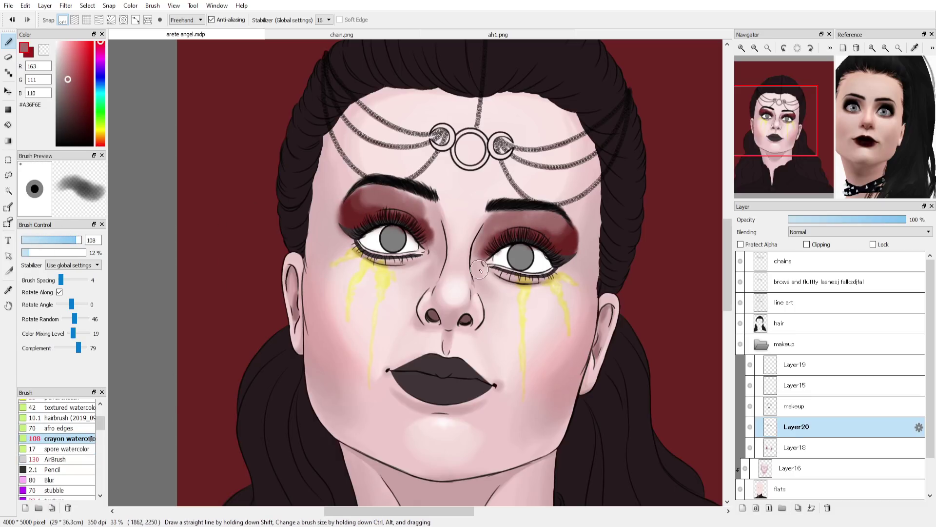
{"action": "left_click_drag", "start_coordinate": [424, 206], "coordinate": [430, 248]}
Paint light pink (#E3B5B4) highlights on both upper lids with the crayon watercolor brush at size 41
{"action": "left_click", "coordinate": [431, 247], "text": "alt"}
{"action": "left_click", "coordinate": [62, 239]}
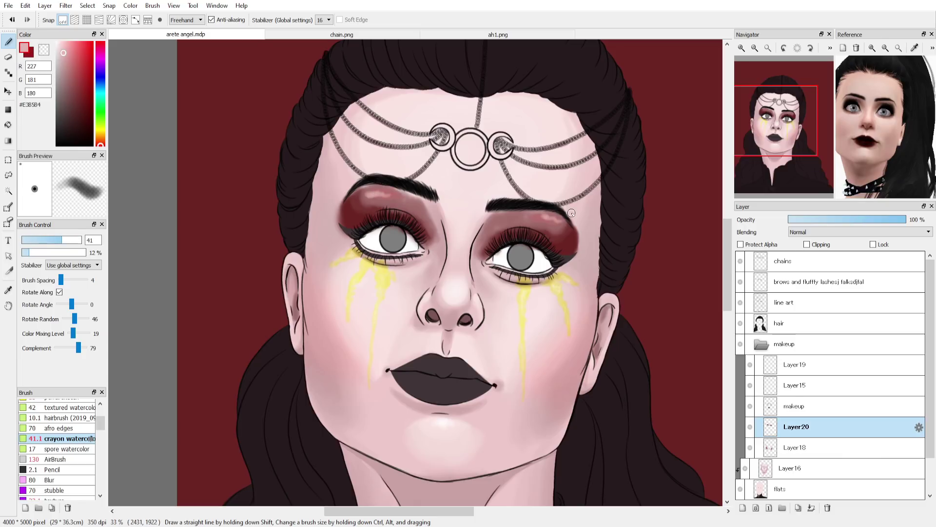
{"action": "left_click_drag", "start_coordinate": [542, 218], "coordinate": [559, 221]}
{"action": "left_click", "coordinate": [65, 6]}
{"action": "left_click", "coordinate": [103, 103]}
{"action": "left_click", "coordinate": [450, 264]}
{"action": "left_click", "coordinate": [537, 320]}
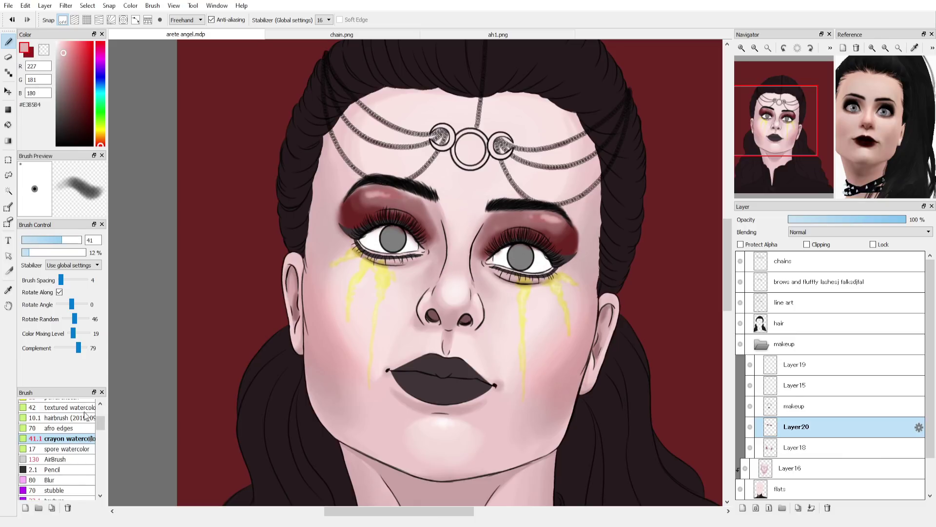
Soften the lid highlights into the red eyeshadow using sampled tones and crayon watercolor at size 120 and 6% opacity
{"action": "scroll", "coordinate": [84, 416], "scroll_direction": "up", "scroll_amount": 1}
{"action": "left_click", "coordinate": [78, 239]}
{"action": "left_click", "coordinate": [26, 252]}
{"action": "left_click", "coordinate": [353, 197], "text": "alt"}
{"action": "left_click", "coordinate": [547, 228], "text": "alt"}
{"action": "mouse_move", "coordinate": [360, 194]}
{"action": "left_mouse_down"}
{"action": "mouse_move", "coordinate": [376, 215]}
{"action": "mouse_move", "coordinate": [403, 196]}
{"action": "left_mouse_up"}
{"action": "left_click", "coordinate": [380, 197], "text": "alt"}
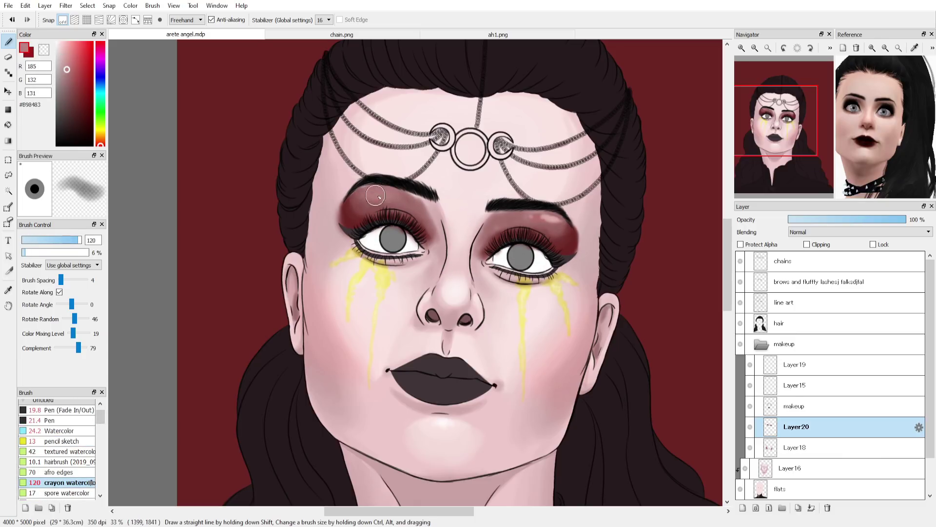
{"action": "left_click", "coordinate": [372, 201], "text": "alt"}
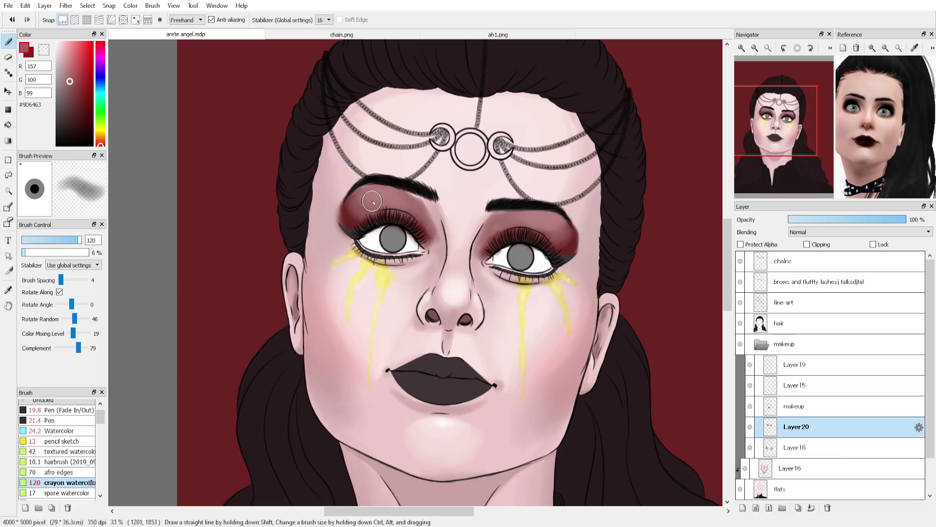
Shade beneath the lower lashes with crayon watercolor at size 39 and erase eyeshadow spilling onto the eyes
{"action": "key", "text": "e"}
{"action": "key", "text": "b"}
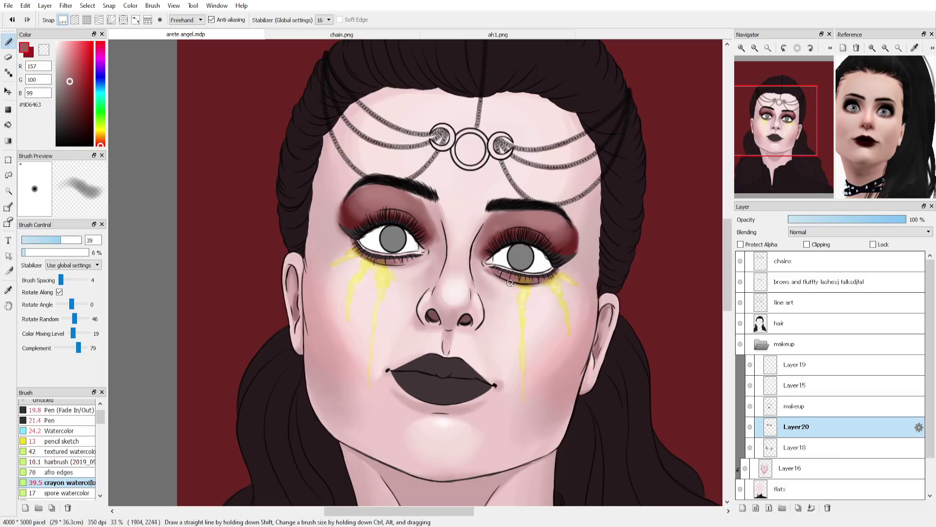
{"action": "key", "text": "e"}
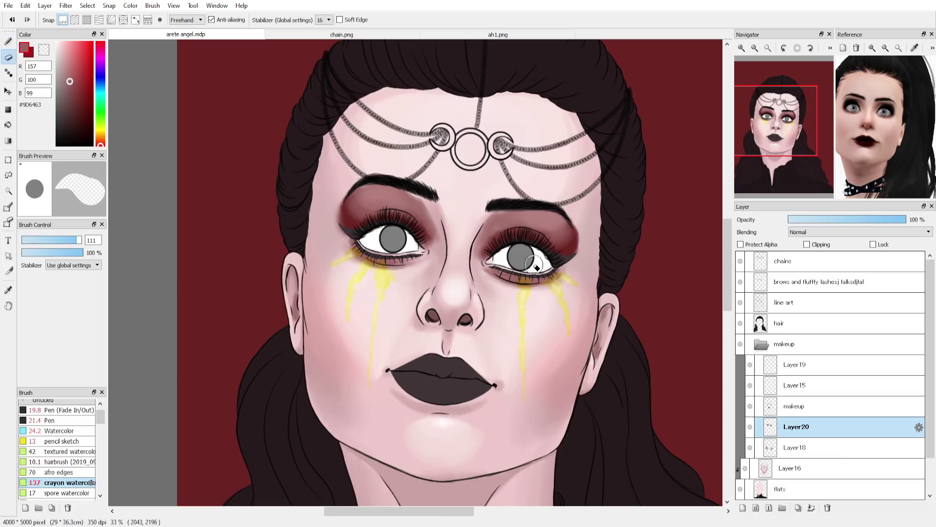
Blend sampled pink tones over the upper lids on Layer20 with crayon watercolor at 4% opacity, using sizes 46 and 101
{"action": "left_click", "coordinate": [8, 42]}
{"action": "right_click", "coordinate": [415, 194]}
{"action": "left_click", "coordinate": [65, 240]}
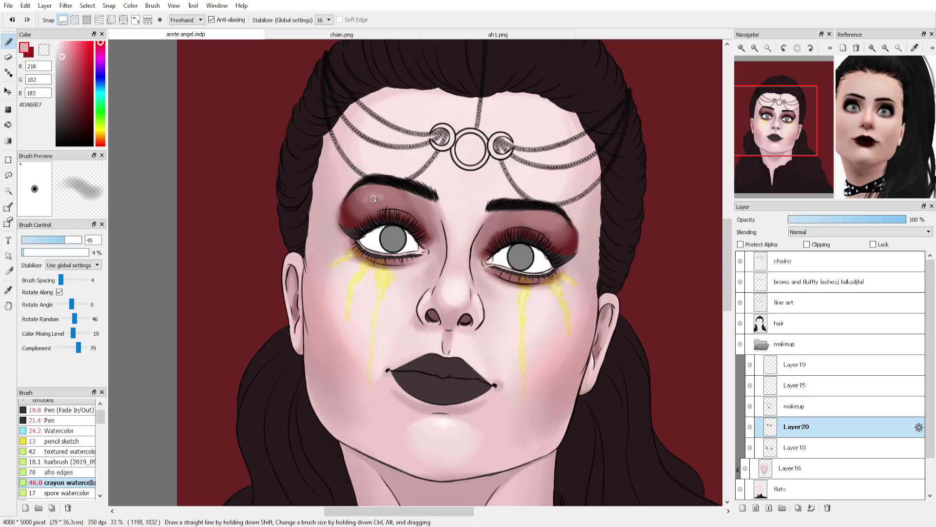
{"action": "left_click", "coordinate": [75, 240]}
{"action": "right_click", "coordinate": [379, 197]}
{"action": "key", "text": "ctrl+z"}
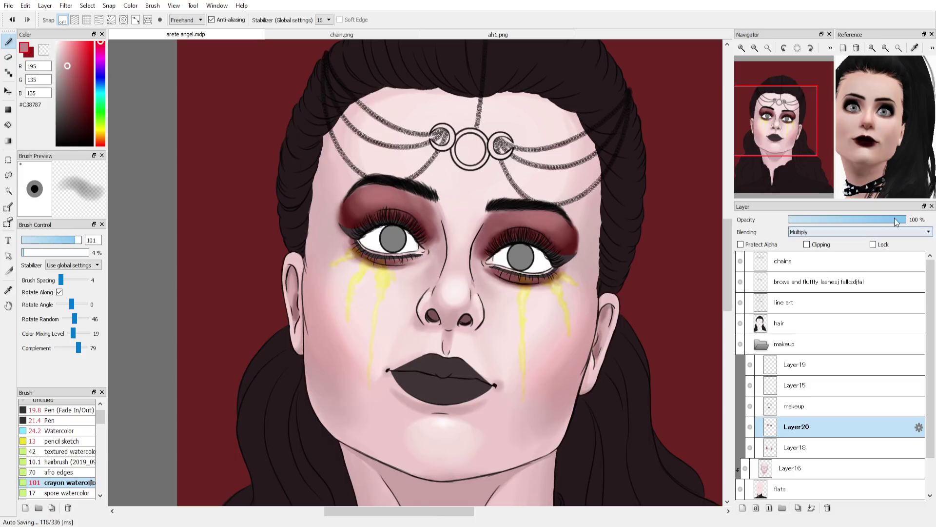
Smooth the outer lids toward the brows with sampled dark red tones using crayon watercolor at size 114
{"action": "left_click", "coordinate": [488, 251], "text": "alt"}
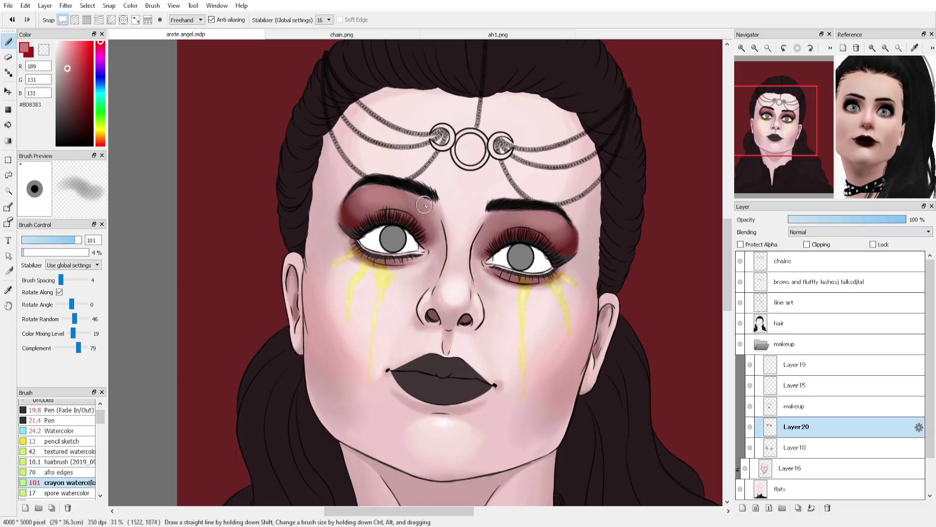
{"action": "right_click", "coordinate": [353, 195]}
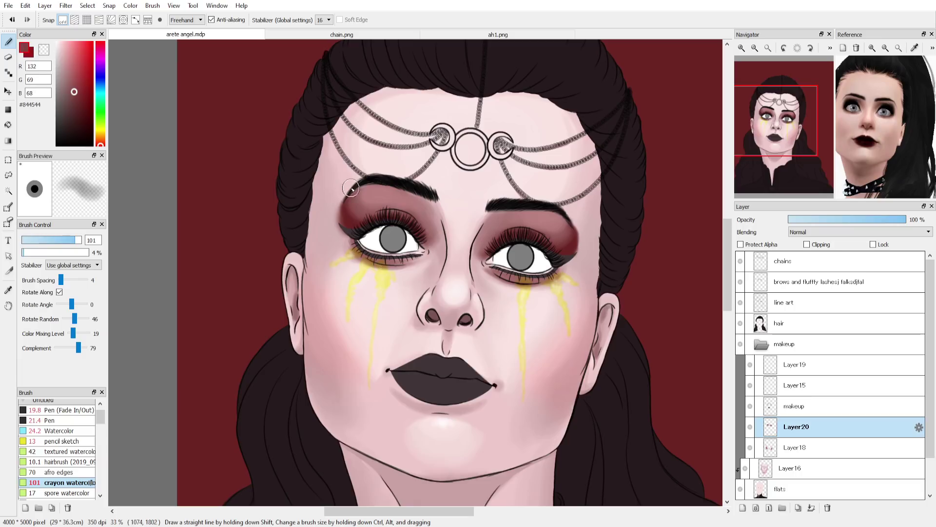
{"action": "key", "text": "ctrl+z"}
{"action": "left_click", "coordinate": [64, 240]}
{"action": "left_click_drag", "start_coordinate": [353, 194], "coordinate": [366, 197]}
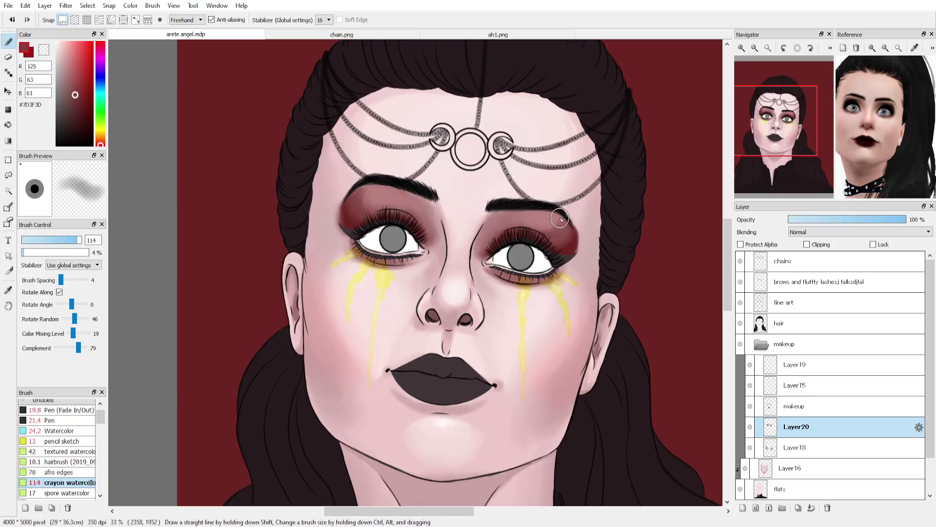
{"action": "left_click", "coordinate": [536, 217], "text": "alt"}
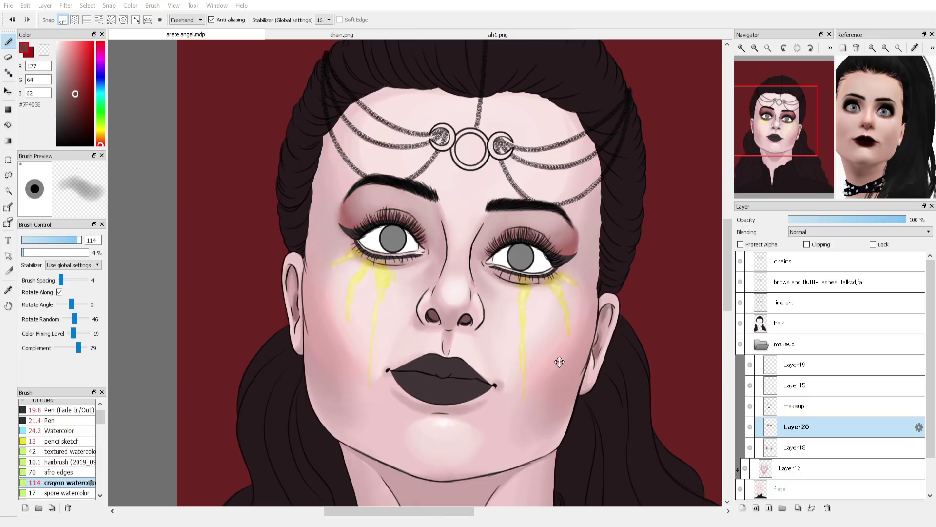
Lasso the eyeliner around both eyes on the makeup layer, darken it to black, and clear the selection
{"action": "mouse_move", "coordinate": [559, 362]}
{"action": "left_mouse_down"}
{"action": "mouse_move", "coordinate": [611, 391]}
{"action": "mouse_move", "coordinate": [602, 362]}
{"action": "left_mouse_up"}
{"action": "left_click", "coordinate": [817, 409]}
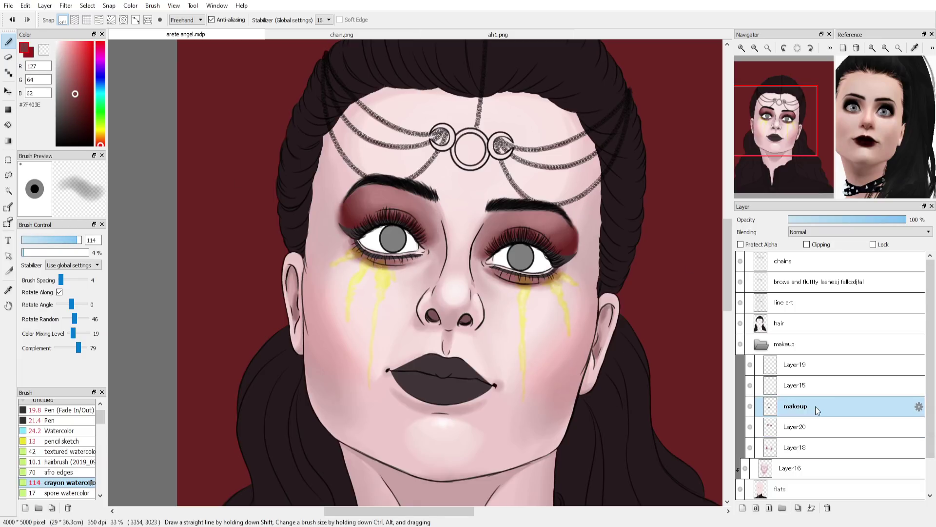
{"action": "left_click", "coordinate": [8, 175]}
{"action": "mouse_move", "coordinate": [349, 202]}
{"action": "left_mouse_down"}
{"action": "mouse_move", "coordinate": [345, 282]}
{"action": "mouse_move", "coordinate": [617, 238]}
{"action": "left_mouse_up"}
{"action": "key", "text": "ctrl+d"}
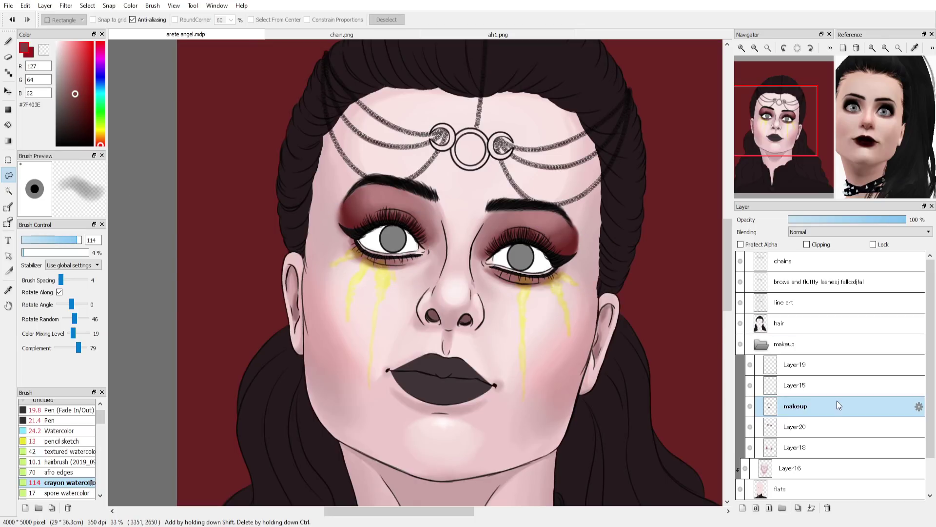
Shift the hue of the Layer20 eyeshadow from red to mustard yellow
{"action": "left_click", "coordinate": [795, 427]}
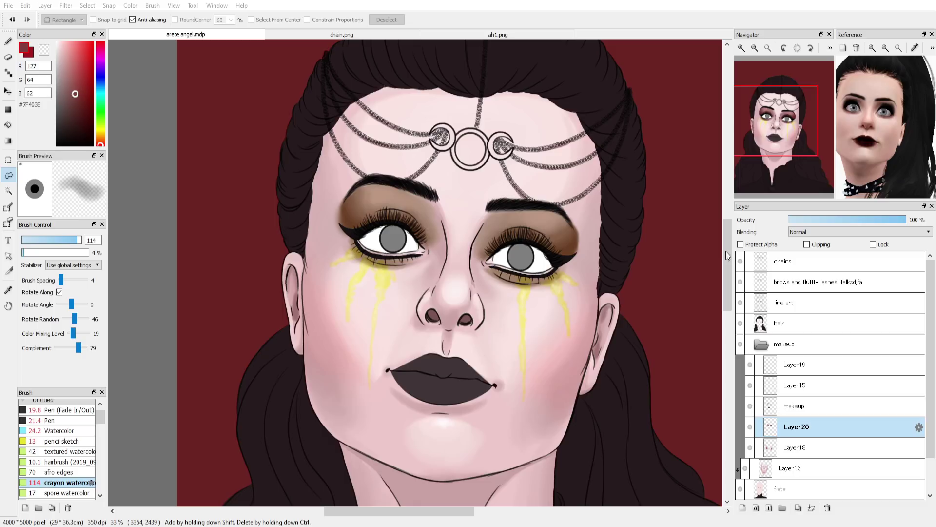
{"action": "left_click_drag", "start_coordinate": [729, 255], "coordinate": [711, 250]}
{"action": "left_click", "coordinate": [760, 296]}
{"action": "key", "text": "ctrl+u"}
{"action": "left_click", "coordinate": [760, 295]}
Add a new layer at the top of the makeup folder and paint a small white pearl dot beside the outer tear streak
{"action": "left_click", "coordinate": [795, 368]}
{"action": "left_click", "coordinate": [743, 508]}
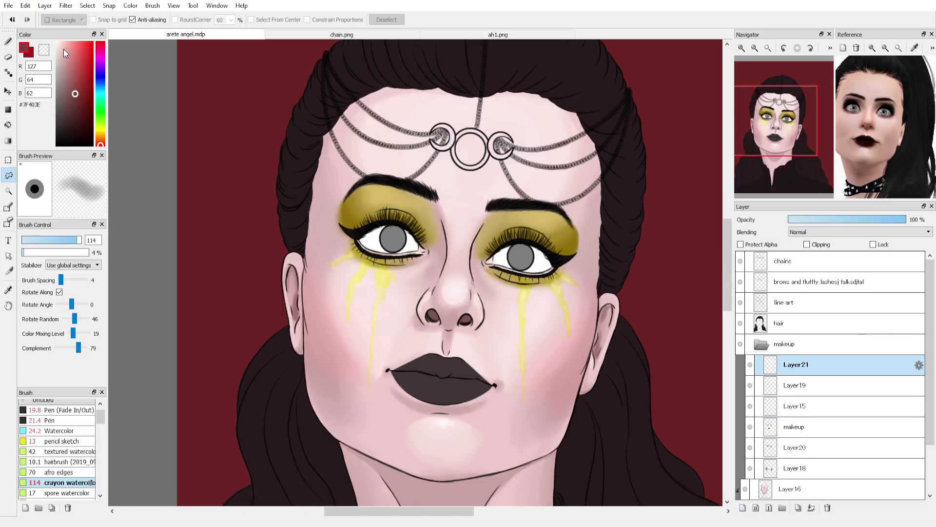
{"action": "left_click", "coordinate": [58, 43]}
{"action": "left_click", "coordinate": [100, 135]}
{"action": "scroll", "coordinate": [445, 380], "scroll_direction": "up", "scroll_amount": 2}
{"action": "scroll", "coordinate": [75, 430], "scroll_direction": "up", "scroll_amount": 1}
{"action": "left_click", "coordinate": [68, 445]}
{"action": "left_click", "coordinate": [12, 42]}
{"action": "left_click", "coordinate": [224, 175]}
Shade the pearl dot with sampled gold (#B69D21) and cream (#DECDAB) using the Watercolor brush at size 10.5
{"action": "left_click", "coordinate": [281, 141], "text": "alt"}
{"action": "left_click", "coordinate": [34, 240]}
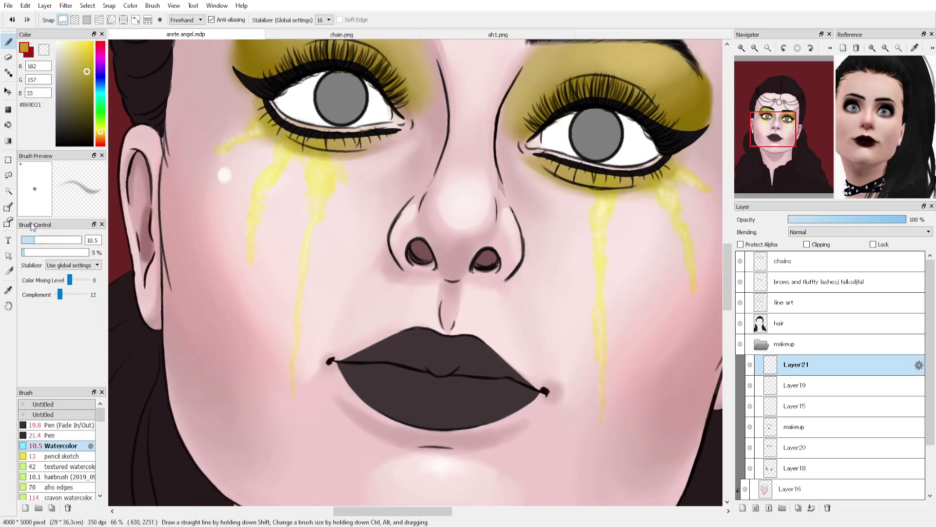
{"action": "right_click", "coordinate": [225, 174]}
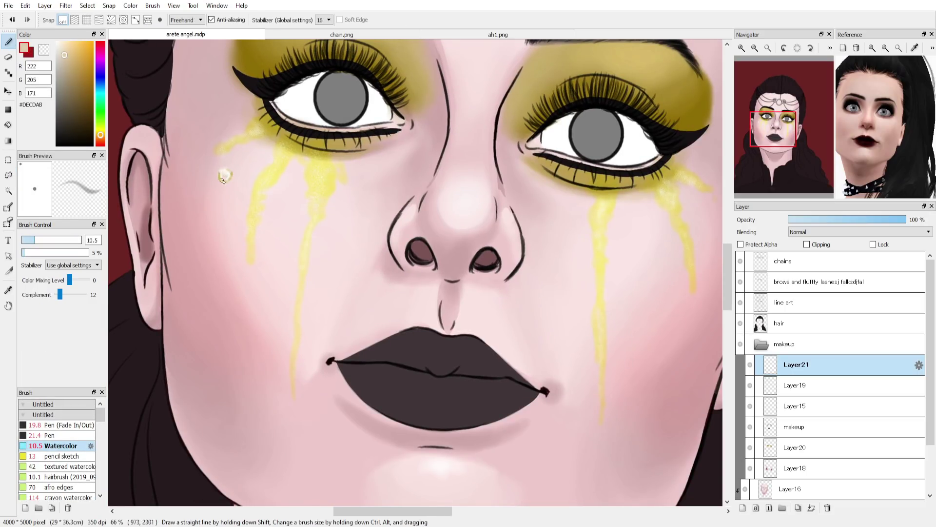
Move the pearl onto the outer tear streak and place two duplicates along the neighbouring streaks
{"action": "left_click", "coordinate": [8, 92]}
{"action": "left_click_drag", "start_coordinate": [351, 202], "coordinate": [345, 180]}
{"action": "left_click", "coordinate": [768, 47]}
{"action": "left_click", "coordinate": [798, 508]}
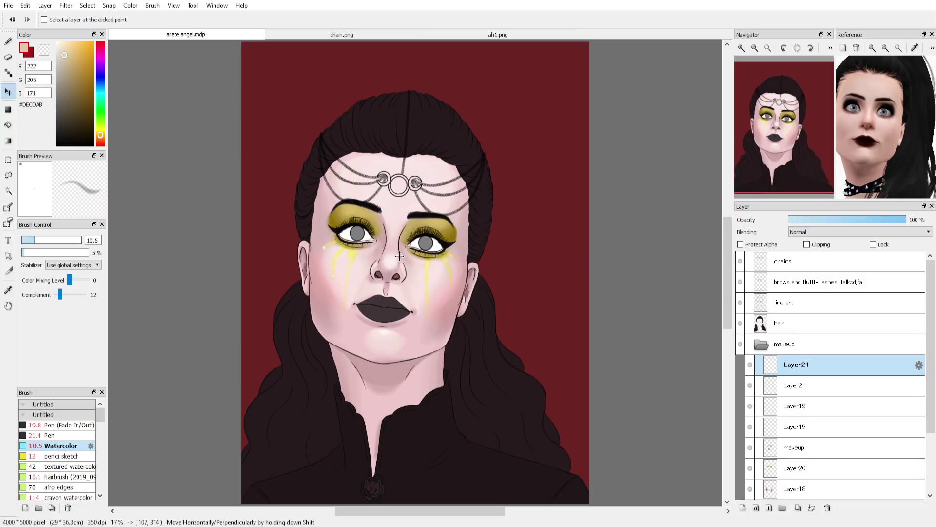
{"action": "left_click_drag", "start_coordinate": [362, 238], "coordinate": [372, 266]}
{"action": "left_click", "coordinate": [798, 508]}
{"action": "left_click_drag", "start_coordinate": [384, 321], "coordinate": [392, 297]}
Adjust a pearl's position on the other eye's tear streaks and add further duplicates there
{"action": "left_click", "coordinate": [817, 385]}
{"action": "left_click", "coordinate": [817, 410]}
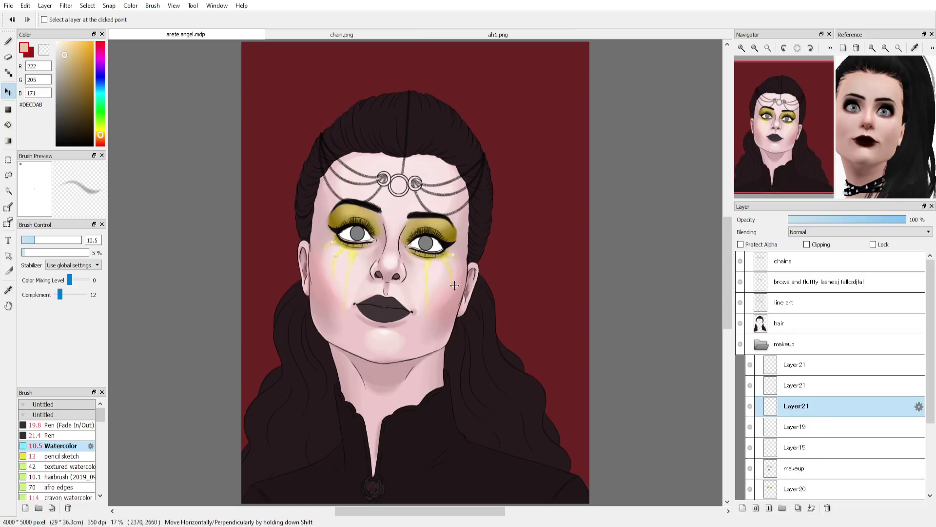
{"action": "left_click_drag", "start_coordinate": [455, 286], "coordinate": [461, 281]}
{"action": "left_click", "coordinate": [798, 508]}
{"action": "left_click_drag", "start_coordinate": [480, 328], "coordinate": [550, 369]}
{"action": "left_click", "coordinate": [800, 508]}
{"action": "left_click", "coordinate": [816, 366]}
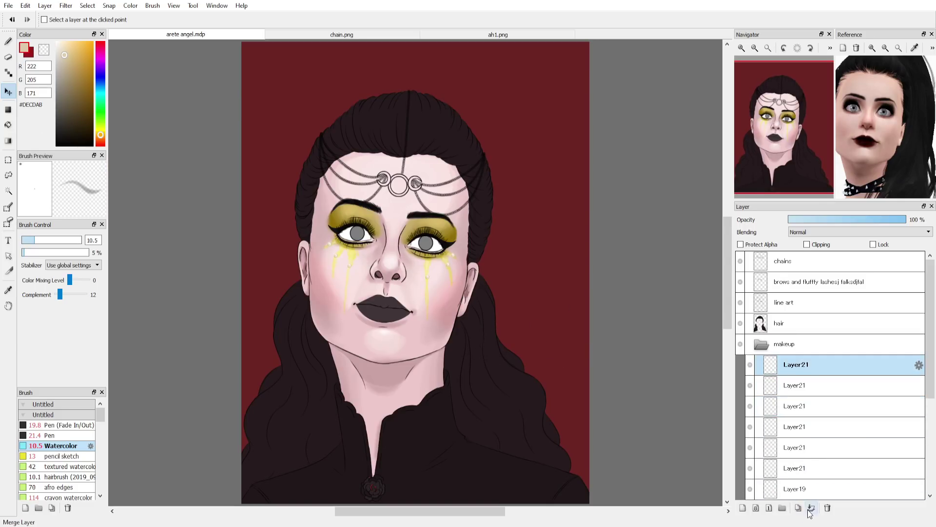
Merge all the pearl copies into a single Layer21
{"action": "left_click", "coordinate": [812, 508]}
{"action": "left_click", "coordinate": [812, 508]}
{"action": "left_click", "coordinate": [812, 508]}
{"action": "left_click", "coordinate": [811, 508]}
{"action": "left_click", "coordinate": [812, 508]}
Add a new layer, move it above the pearl layer, and set the paint color to white (#FFFFFF)
{"action": "left_click", "coordinate": [810, 385]}
{"action": "left_click", "coordinate": [742, 508]}
{"action": "left_click", "coordinate": [8, 42]}
{"action": "left_click", "coordinate": [57, 43]}
{"action": "left_click_drag", "start_coordinate": [100, 417], "coordinate": [101, 435]}
{"action": "left_click", "coordinate": [57, 471]}
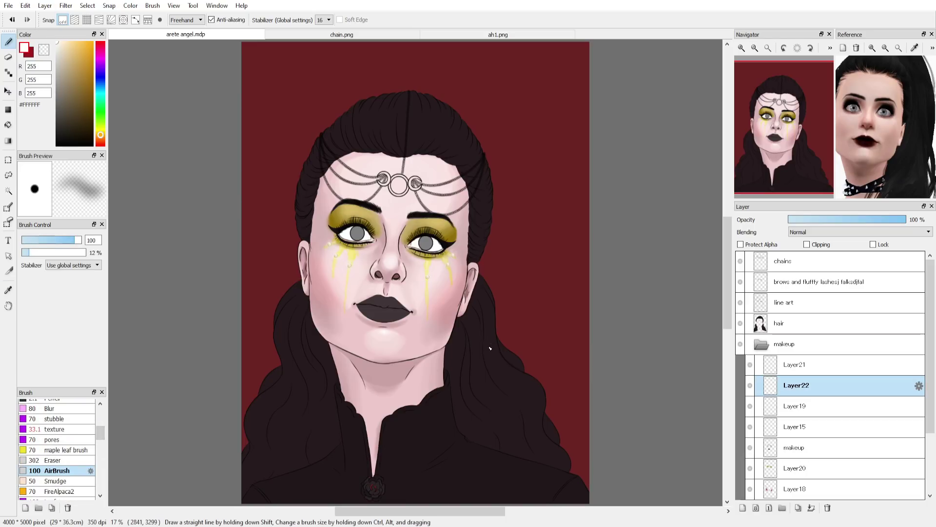
{"action": "left_click_drag", "start_coordinate": [809, 385], "coordinate": [809, 364]}
Draw a white four-point sparkle with the Pen (Fade In/Out) at size 19, then shrink it and place it on the outermost pearl
{"action": "key", "text": "ctrl+plus"}
{"action": "key", "text": "ctrl+plus"}
{"action": "left_click_drag", "start_coordinate": [101, 432], "coordinate": [100, 415]}
{"action": "left_click", "coordinate": [64, 425]}
{"action": "left_click_drag", "start_coordinate": [234, 275], "coordinate": [236, 248]}
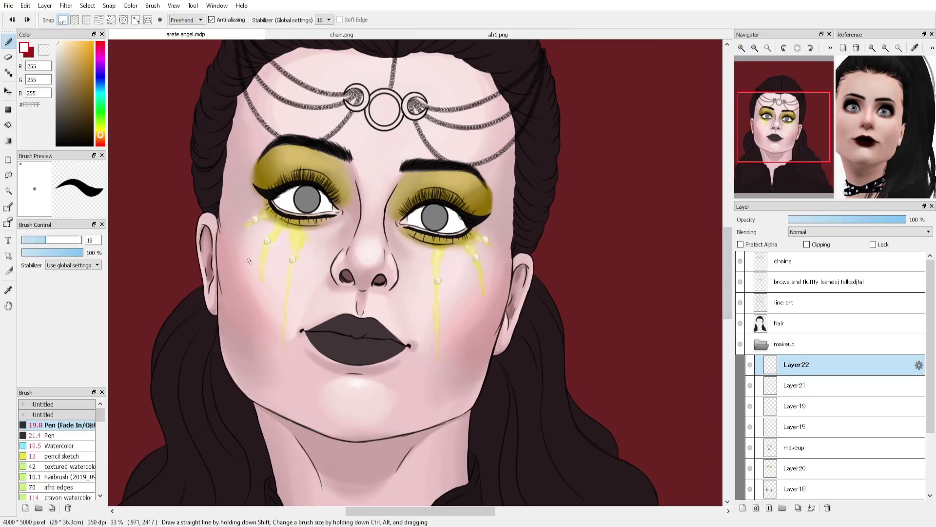
{"action": "key", "text": "v"}
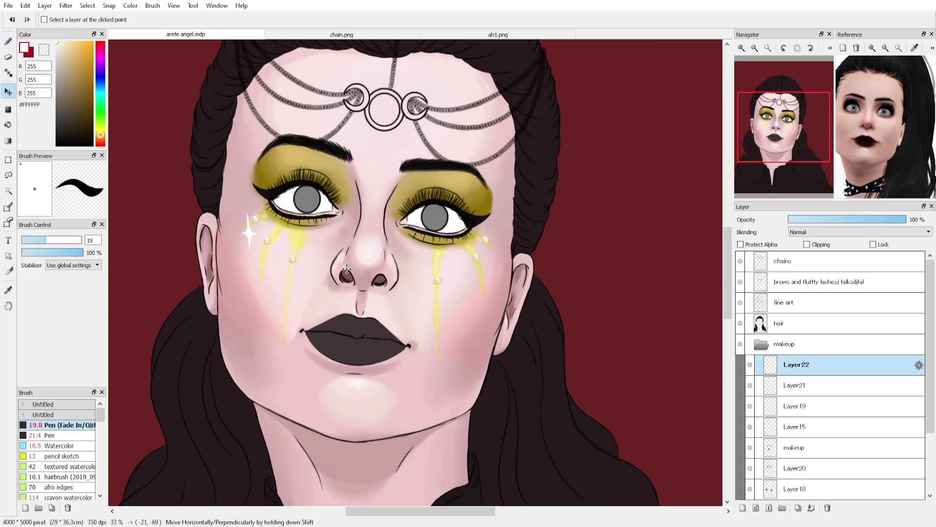
{"action": "left_click_drag", "start_coordinate": [248, 272], "coordinate": [251, 208]}
{"action": "key", "text": "ctrl+t"}
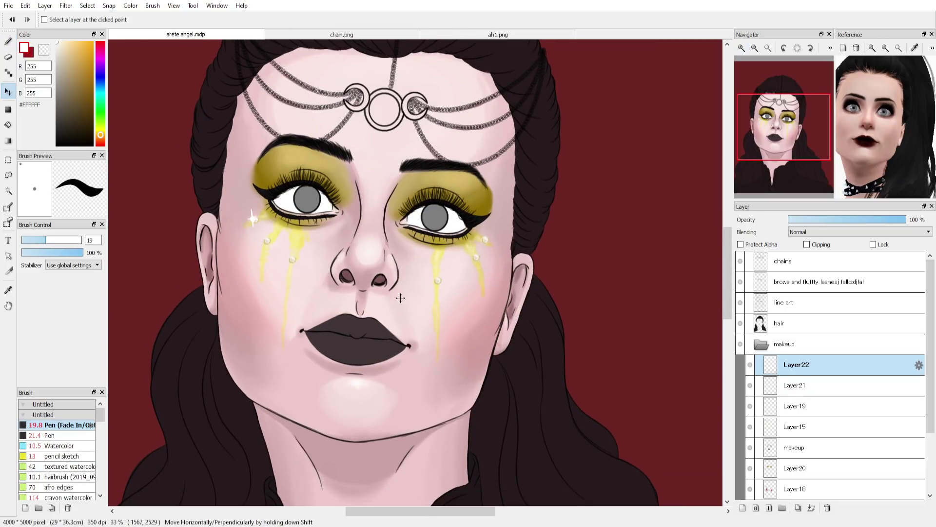
Duplicate the sparkle onto each remaining pearl and merge the copies into one layer with Add blending
{"action": "left_click", "coordinate": [798, 508]}
{"action": "left_click_drag", "start_coordinate": [301, 276], "coordinate": [495, 256]}
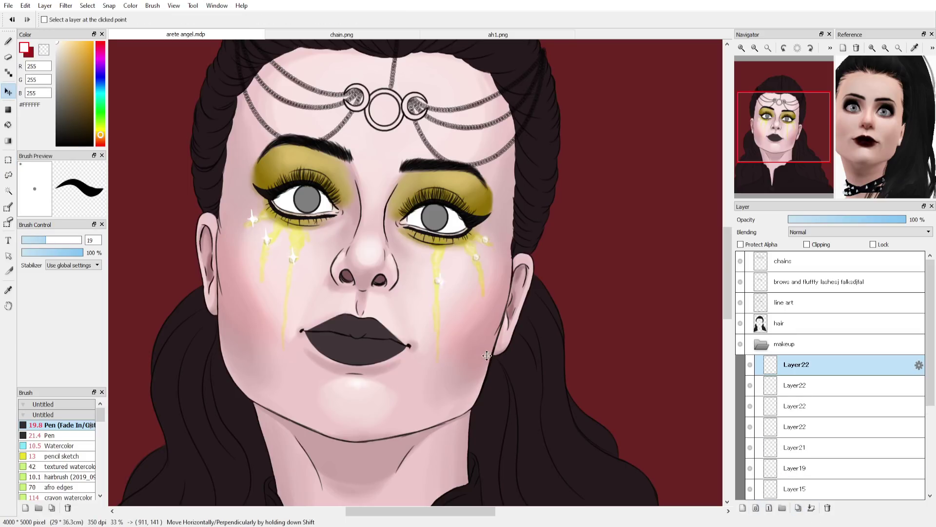
{"action": "left_click", "coordinate": [798, 508]}
{"action": "left_click_drag", "start_coordinate": [595, 378], "coordinate": [584, 395]}
{"action": "left_click", "coordinate": [799, 508]}
{"action": "left_click_drag", "start_coordinate": [559, 352], "coordinate": [523, 376]}
{"action": "left_click", "coordinate": [811, 508]}
{"action": "left_click", "coordinate": [812, 507]}
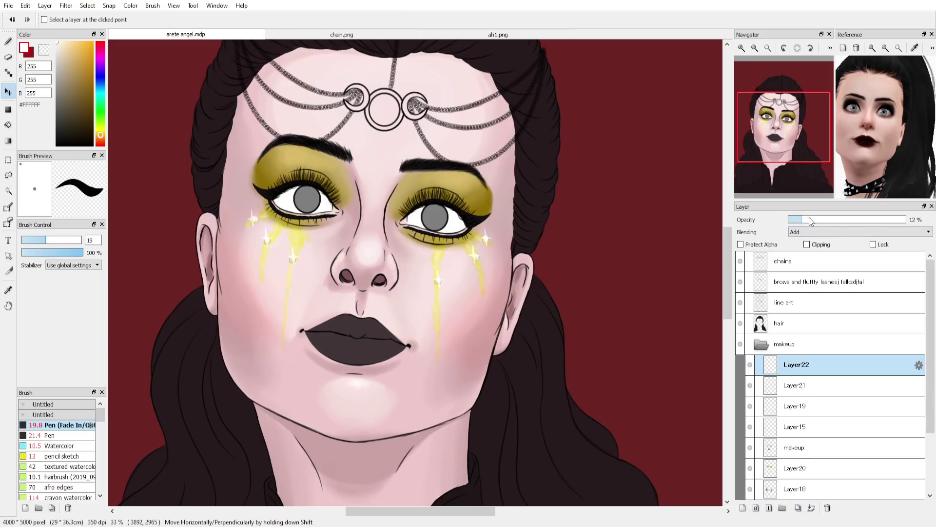
Fill the forehead jewelry's crescents and central ring band with pale yellow (#F4E786)
{"action": "scroll", "coordinate": [623, 270], "scroll_direction": "down", "scroll_amount": 2}
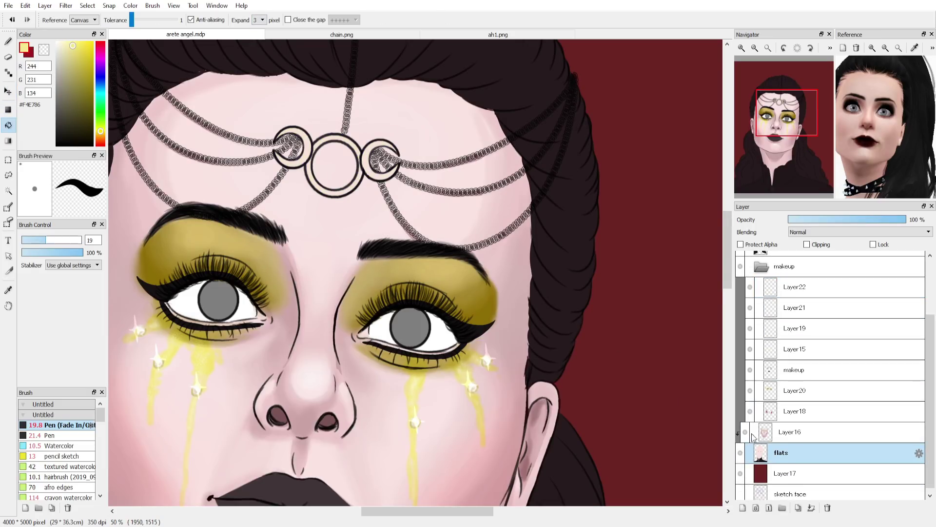
{"action": "left_click", "coordinate": [754, 436]}
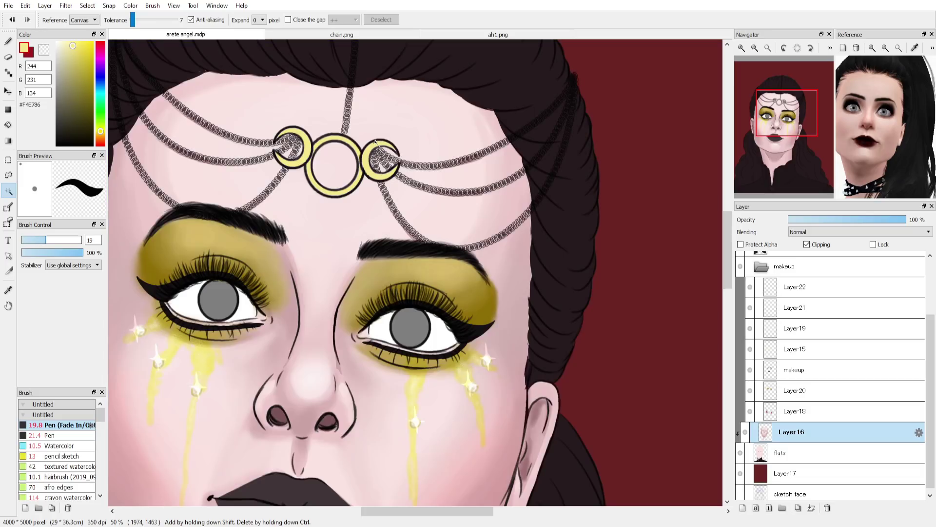
{"action": "key", "text": "b"}
{"action": "left_click", "coordinate": [781, 453]}
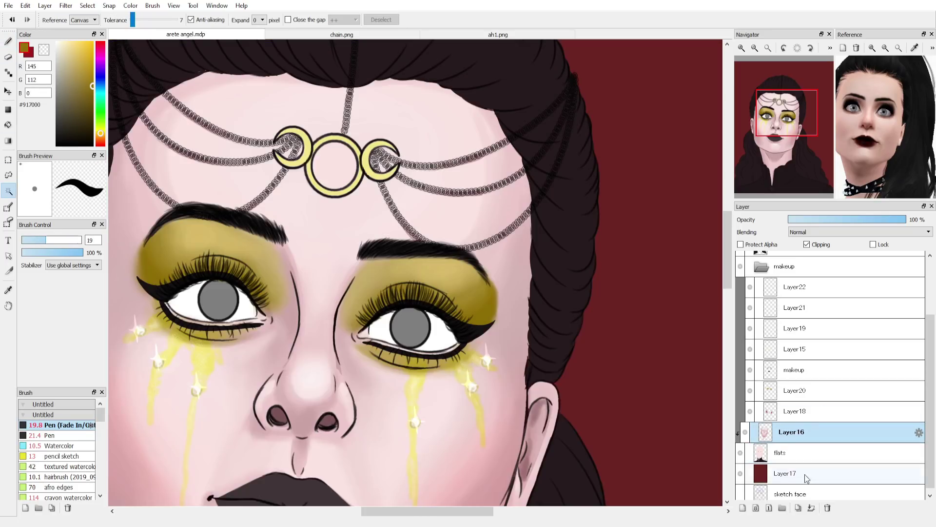
Fill the center of the forehead ring with near-black (#261A1D) on the flats layer
{"action": "left_click", "coordinate": [780, 452]}
{"action": "left_click", "coordinate": [333, 160]}
{"action": "scroll", "coordinate": [333, 161], "scroll_direction": "up", "scroll_amount": 2}
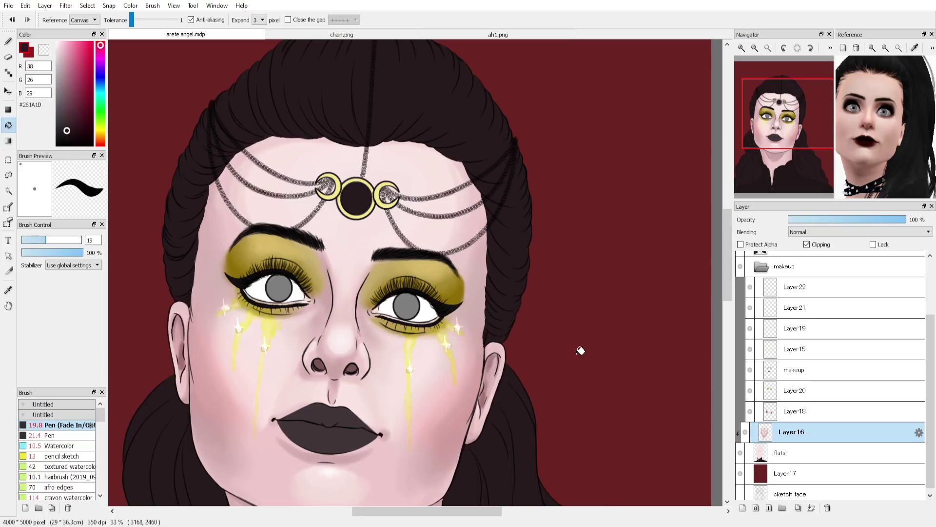
Shade the corners of both eye whites on Layer16 with tones sampled from the reference, using the Watercolor brush at sizes 17 and 27
{"action": "scroll", "coordinate": [795, 445], "scroll_direction": "down", "scroll_amount": 1}
{"action": "left_click", "coordinate": [795, 446]}
{"action": "left_click", "coordinate": [792, 428]}
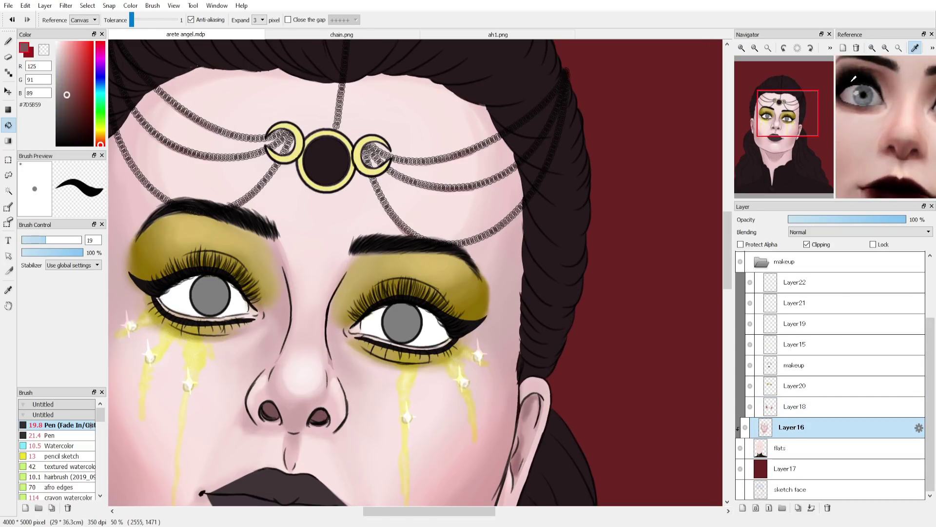
{"action": "left_click", "coordinate": [58, 445]}
{"action": "left_click_drag", "start_coordinate": [34, 239], "coordinate": [42, 239]}
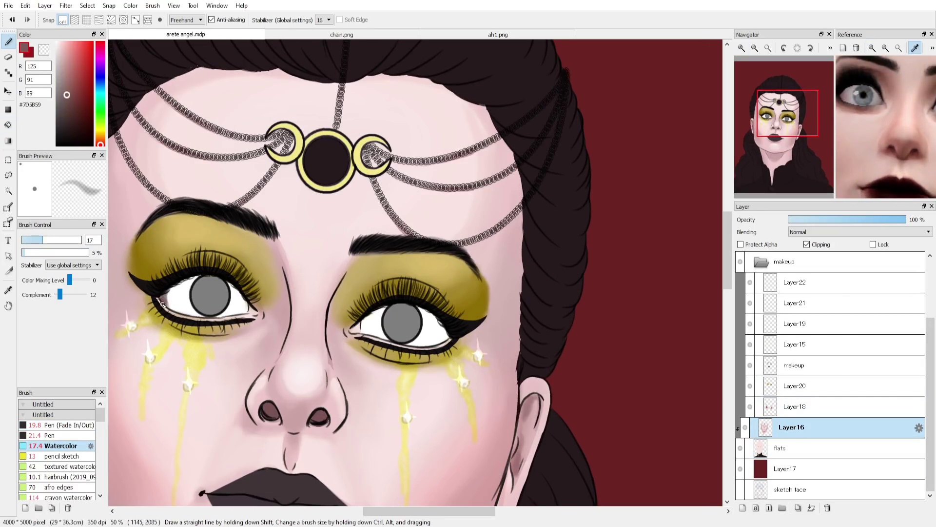
{"action": "left_click", "coordinate": [849, 95]}
{"action": "left_click", "coordinate": [57, 240]}
{"action": "mouse_move", "coordinate": [170, 292]}
{"action": "left_mouse_down"}
{"action": "mouse_move", "coordinate": [170, 307]}
{"action": "mouse_move", "coordinate": [154, 296]}
{"action": "left_mouse_up"}
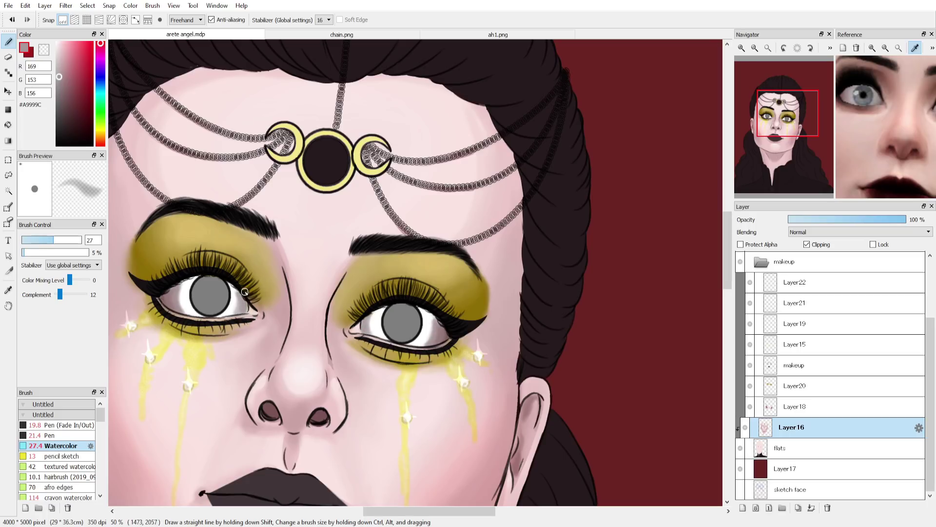
Brighten and blend the eye whites with off-white (#EEE8E8) using the Watercolor brush at size 45
{"action": "left_click", "coordinate": [57, 48]}
{"action": "left_click", "coordinate": [64, 240]}
{"action": "left_click_drag", "start_coordinate": [177, 293], "coordinate": [187, 297]}
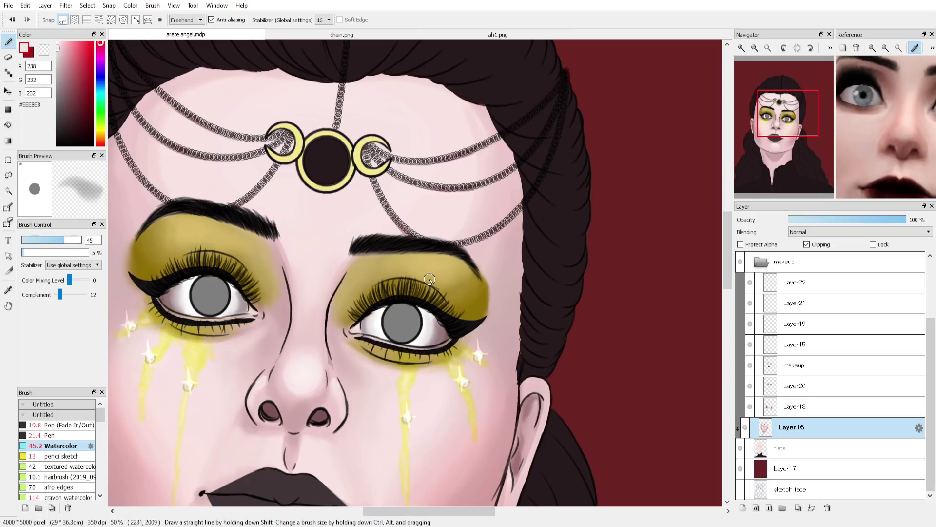
{"action": "right_click", "coordinate": [167, 295]}
{"action": "left_click", "coordinate": [52, 240]}
{"action": "right_click", "coordinate": [170, 288]}
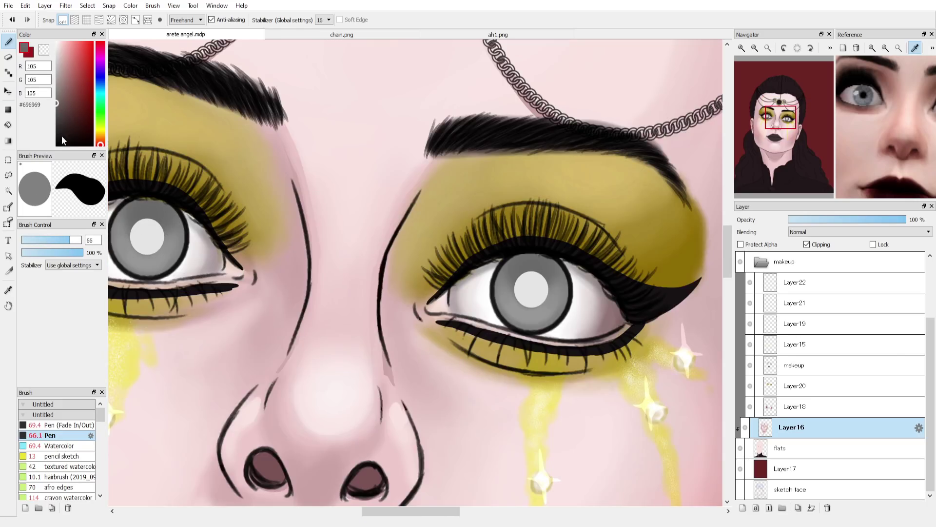
Paint dark gray (#3E3E3E) pupils inside the light circles of both irises with the Pen at size 56
{"action": "left_click", "coordinate": [56, 120]}
{"action": "double_click", "coordinate": [89, 240]}
{"action": "type", "text": "60"}
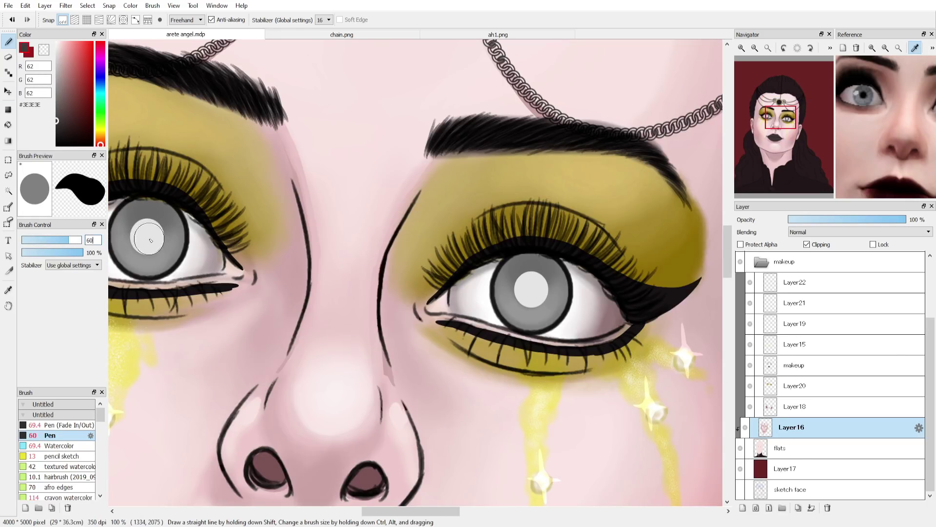
{"action": "left_click", "coordinate": [149, 238]}
{"action": "scroll", "coordinate": [312, 234], "scroll_direction": "down", "scroll_amount": 1}
{"action": "key", "text": "ctrl+z"}
{"action": "left_click", "coordinate": [67, 240]}
{"action": "scroll", "coordinate": [197, 246], "scroll_direction": "up", "scroll_amount": 2}
{"action": "scroll", "coordinate": [175, 231], "scroll_direction": "down", "scroll_amount": 1}
{"action": "scroll", "coordinate": [627, 300], "scroll_direction": "up", "scroll_amount": 1}
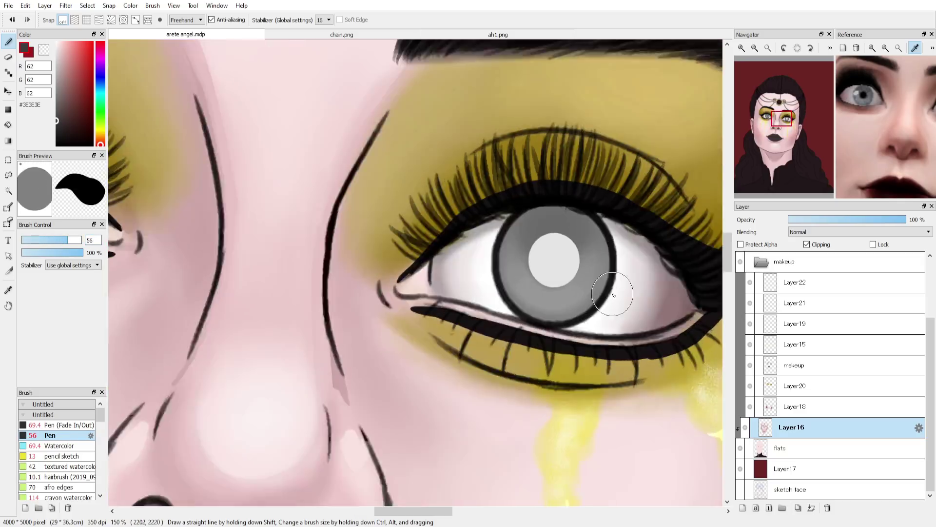
{"action": "left_click", "coordinate": [554, 259]}
Add fine gray (#6A6A6A) line detail to the irises with the Pen at size 4.5
{"action": "scroll", "coordinate": [622, 303], "scroll_direction": "down", "scroll_amount": 3}
{"action": "left_click_drag", "start_coordinate": [623, 346], "coordinate": [575, 285]}
{"action": "left_click", "coordinate": [27, 240]}
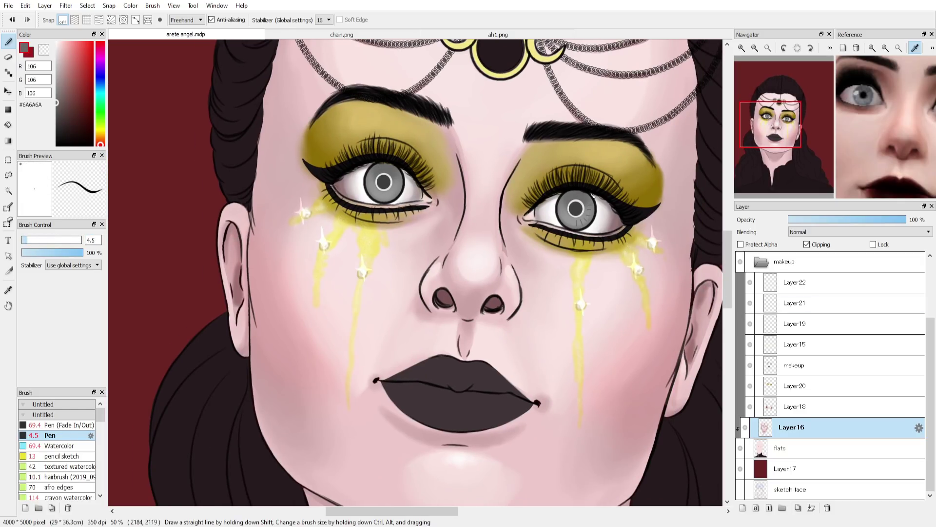
Shade the edge of the forehead on Layer16 with dusty pinks (#AD8B8C, #D0ACAD) using the Watercolor brush, raising its size to 120
{"action": "right_click", "coordinate": [492, 284]}
{"action": "left_click", "coordinate": [60, 446]}
{"action": "left_click", "coordinate": [768, 48]}
{"action": "left_click", "coordinate": [62, 78]}
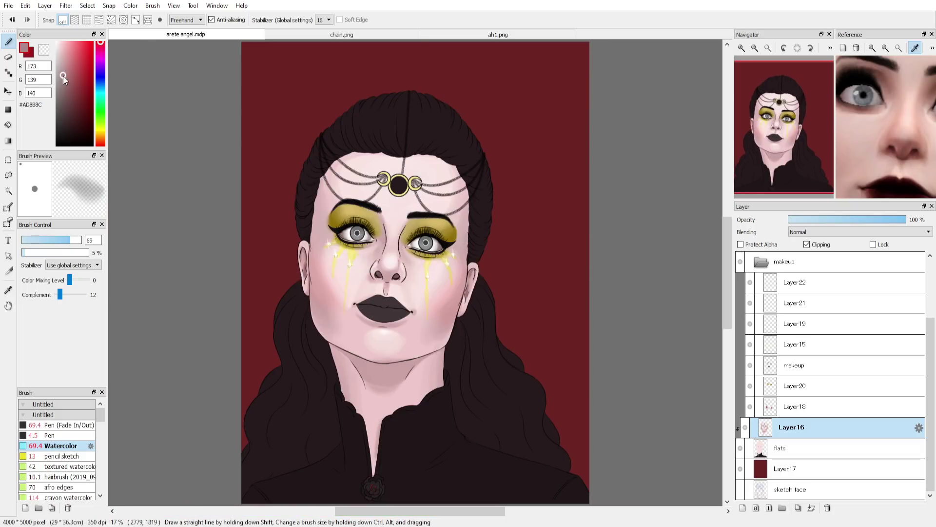
{"action": "left_click", "coordinate": [78, 240]}
{"action": "left_click", "coordinate": [469, 209], "text": "alt"}
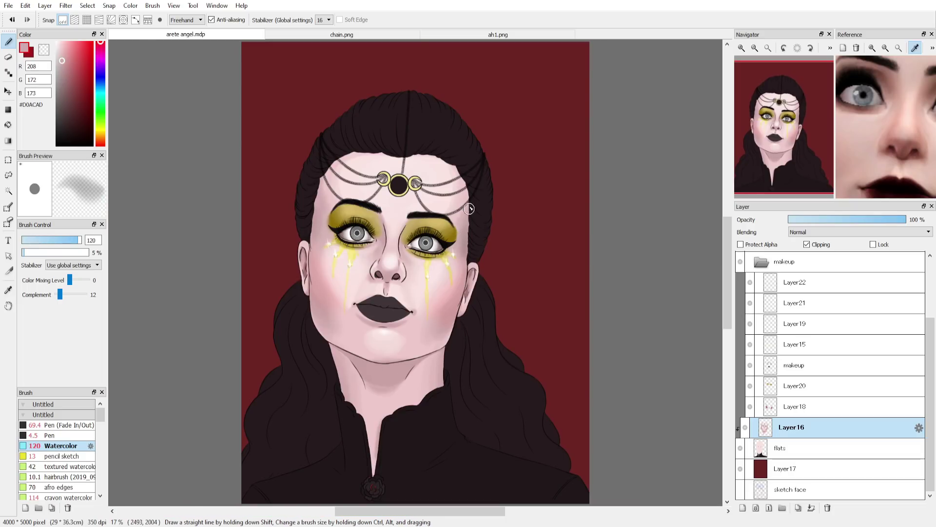
Try to paint a widow's peak at the hairline on the makeup layer with dark brown (#261A1D), Watercolor at sizes 30 and 50
{"action": "scroll", "coordinate": [753, 307], "scroll_direction": "up", "scroll_amount": 1}
{"action": "left_click", "coordinate": [754, 306]}
{"action": "left_click", "coordinate": [750, 345]}
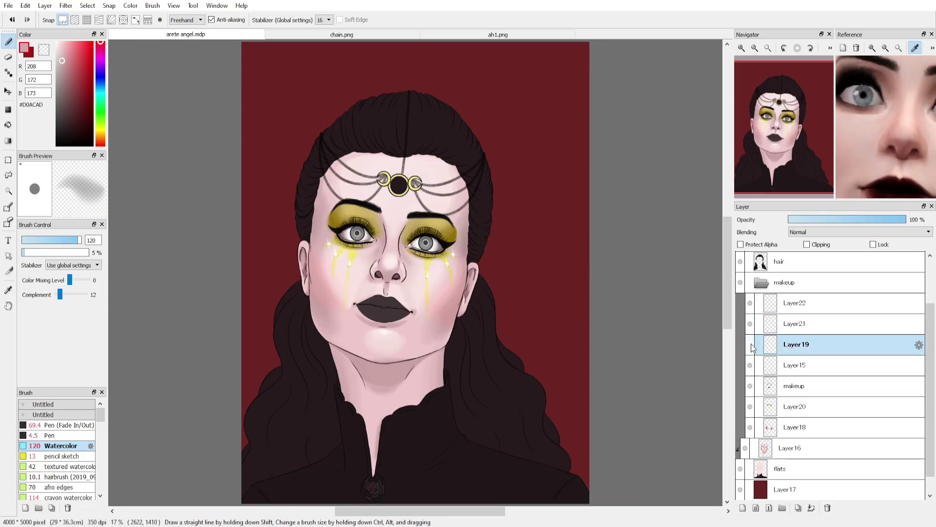
{"action": "left_click", "coordinate": [391, 144], "text": "alt"}
{"action": "left_click", "coordinate": [55, 240]}
{"action": "left_click", "coordinate": [780, 385]}
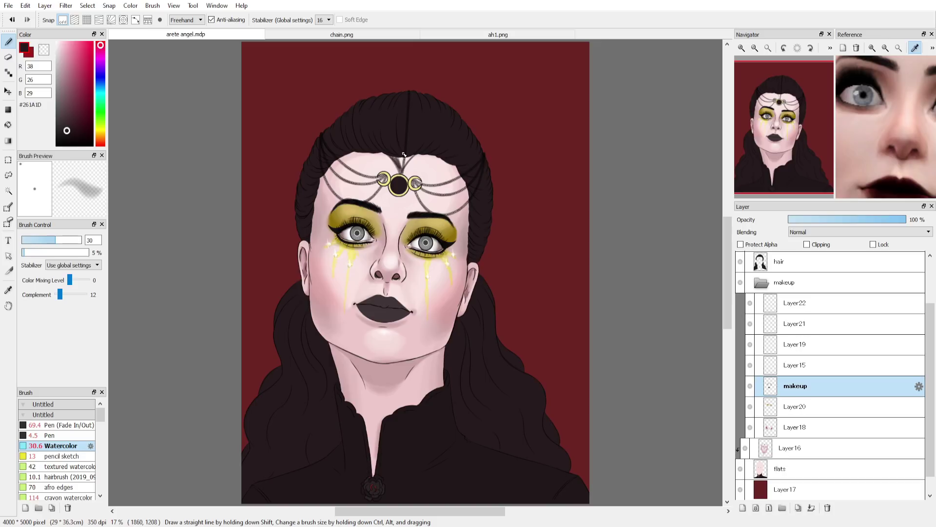
{"action": "scroll", "coordinate": [403, 154], "scroll_direction": "up", "scroll_amount": 2}
{"action": "key", "text": "bracketright"}
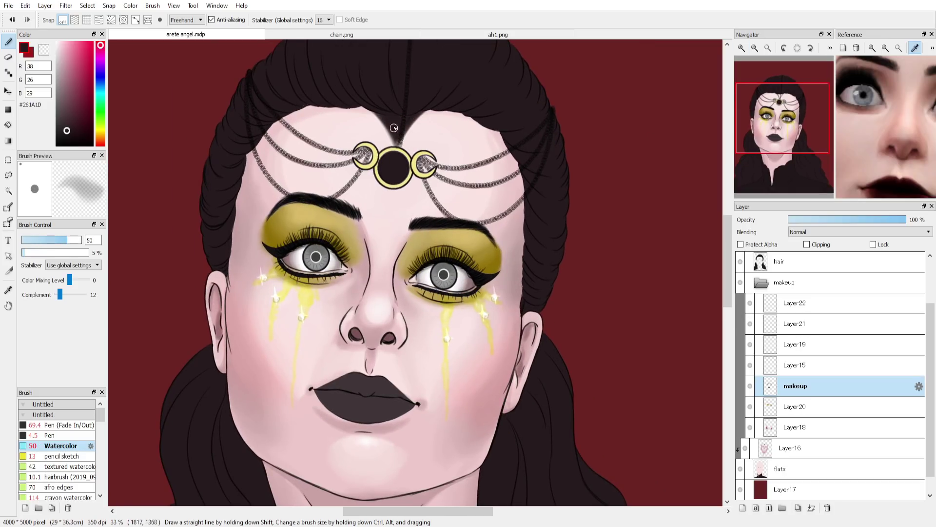
{"action": "left_click_drag", "start_coordinate": [394, 128], "coordinate": [517, 176]}
{"action": "key", "text": "m"}
{"action": "left_click_drag", "start_coordinate": [346, 84], "coordinate": [544, 195]}
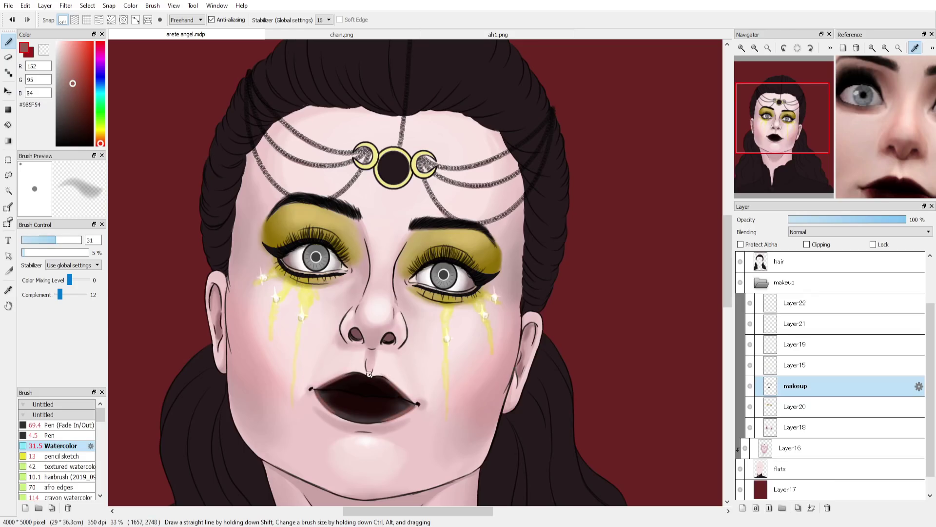
Add reddish reflections to the lower lip on the makeup layer using Watercolor and tones sampled from the reference and the lips
{"action": "left_click", "coordinate": [351, 375], "text": "alt"}
{"action": "left_click", "coordinate": [914, 48]}
{"action": "left_click_drag", "start_coordinate": [910, 193], "coordinate": [885, 151]}
{"action": "left_click", "coordinate": [915, 48]}
{"action": "left_click", "coordinate": [884, 157]}
{"action": "left_click_drag", "start_coordinate": [337, 409], "coordinate": [379, 419]}
{"action": "left_click", "coordinate": [324, 396], "text": "alt"}
{"action": "mouse_move", "coordinate": [325, 395]}
{"action": "left_mouse_down"}
{"action": "mouse_move", "coordinate": [397, 403]}
{"action": "mouse_move", "coordinate": [352, 407]}
{"action": "left_mouse_up"}
Refine the lips with reddish brown (#692E26) at Watercolor size 22 and deep red (#33110E) at size 40
{"action": "left_click", "coordinate": [906, 156]}
{"action": "left_click", "coordinate": [59, 240]}
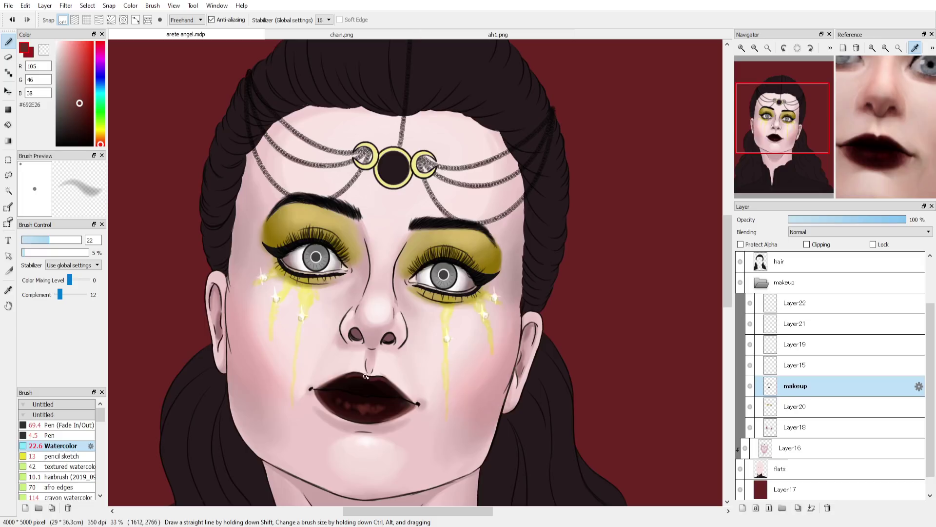
{"action": "left_click", "coordinate": [873, 163]}
{"action": "left_click_drag", "start_coordinate": [325, 390], "coordinate": [380, 390]}
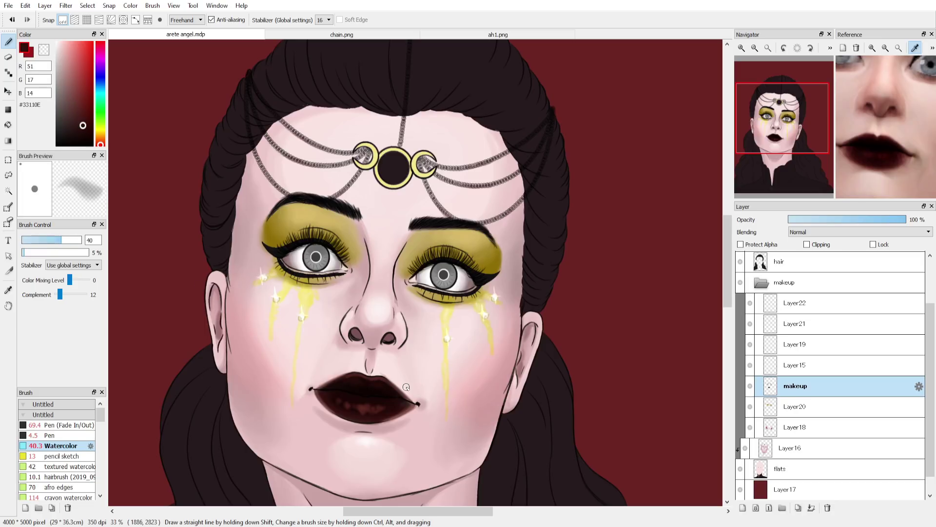
Shade the nostrils (#6A382D) and eye corners (#7F5454, #CDA6A8) on Layer16 with Watercolor at sizes 40 and 22, and save the painting
{"action": "left_click", "coordinate": [355, 333], "text": "alt"}
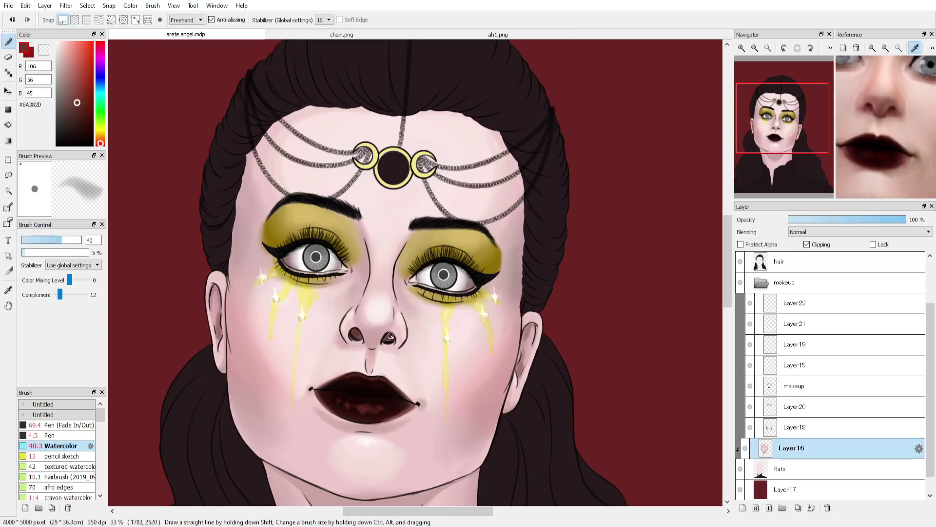
{"action": "left_click", "coordinate": [284, 189], "text": "alt"}
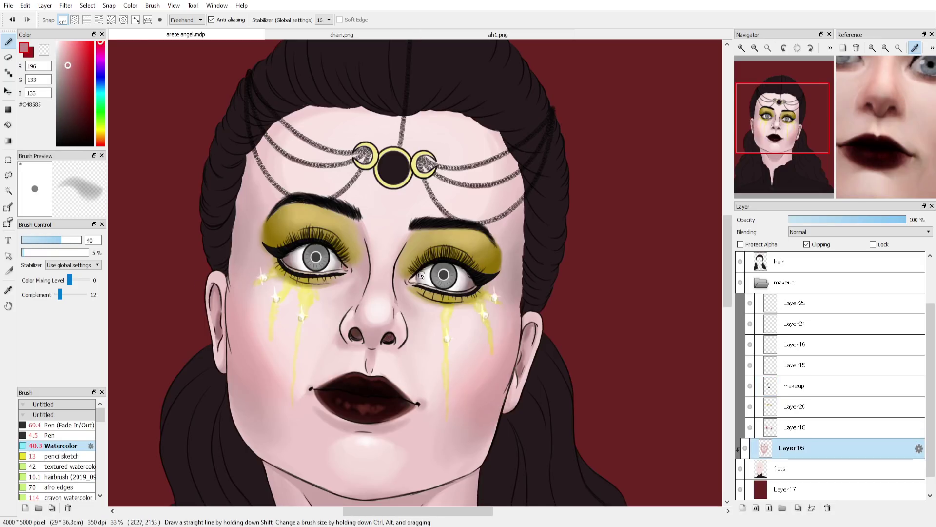
{"action": "left_click", "coordinate": [69, 93]}
{"action": "key", "text": "bracketleft"}
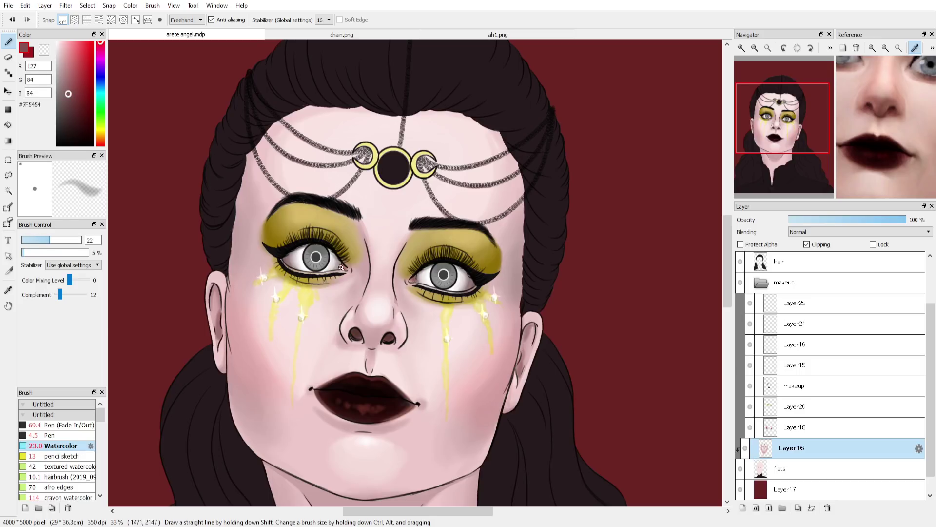
{"action": "left_click", "coordinate": [317, 275], "text": "alt"}
{"action": "key", "text": "ctrl+s"}
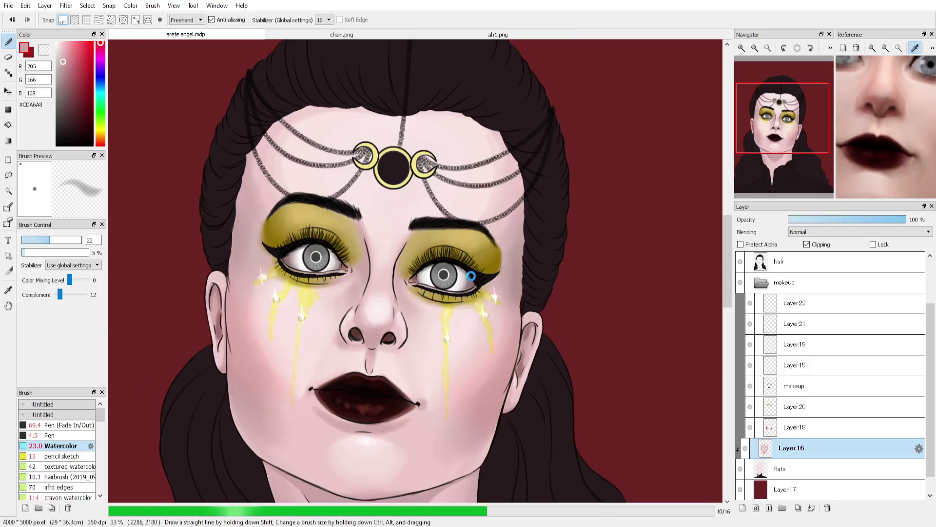
Check the portrait mirrored and rough in a fuller crown on a new layer above Layer17, using #261A1D Watercolor at size 140, 72% opacity
{"action": "left_click", "coordinate": [768, 48]}
{"action": "left_click_drag", "start_coordinate": [733, 83], "coordinate": [711, 83]}
{"action": "left_click", "coordinate": [803, 48]}
{"action": "left_click", "coordinate": [805, 50]}
{"action": "left_click", "coordinate": [806, 50]}
{"action": "left_click", "coordinate": [770, 469]}
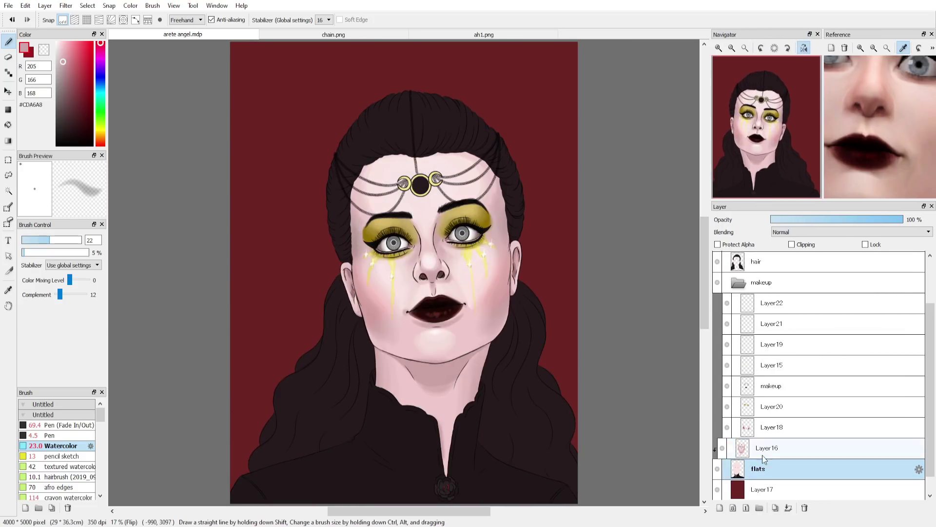
{"action": "left_click", "coordinate": [517, 214], "text": "alt"}
{"action": "left_click", "coordinate": [771, 489]}
{"action": "left_click", "coordinate": [720, 507]}
{"action": "left_click", "coordinate": [81, 240]}
{"action": "left_click", "coordinate": [68, 253]}
{"action": "mouse_move", "coordinate": [414, 92]}
{"action": "left_mouse_down"}
{"action": "mouse_move", "coordinate": [499, 140]}
{"action": "mouse_move", "coordinate": [519, 171]}
{"action": "left_mouse_up"}
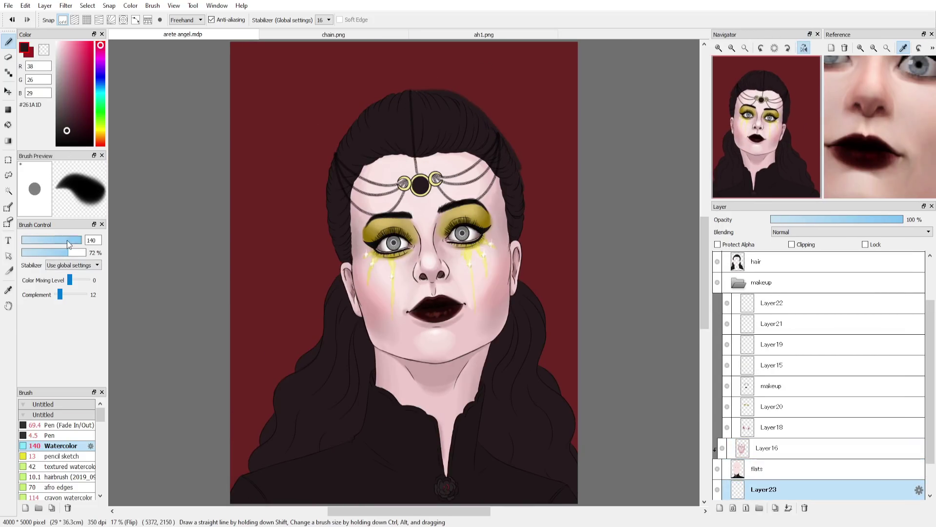
Write a "*Fix" reminder beside the hair with Watercolor at size 19.8 and restore the unflipped view
{"action": "left_click", "coordinate": [49, 240]}
{"action": "left_click_drag", "start_coordinate": [502, 90], "coordinate": [503, 105]}
{"action": "left_click_drag", "start_coordinate": [535, 87], "coordinate": [527, 98]}
{"action": "mouse_move", "coordinate": [521, 116]}
{"action": "left_mouse_down"}
{"action": "mouse_move", "coordinate": [538, 128]}
{"action": "mouse_move", "coordinate": [548, 115]}
{"action": "left_mouse_up"}
{"action": "left_click", "coordinate": [8, 58]}
{"action": "left_click", "coordinate": [804, 48]}
{"action": "left_click", "coordinate": [757, 464]}
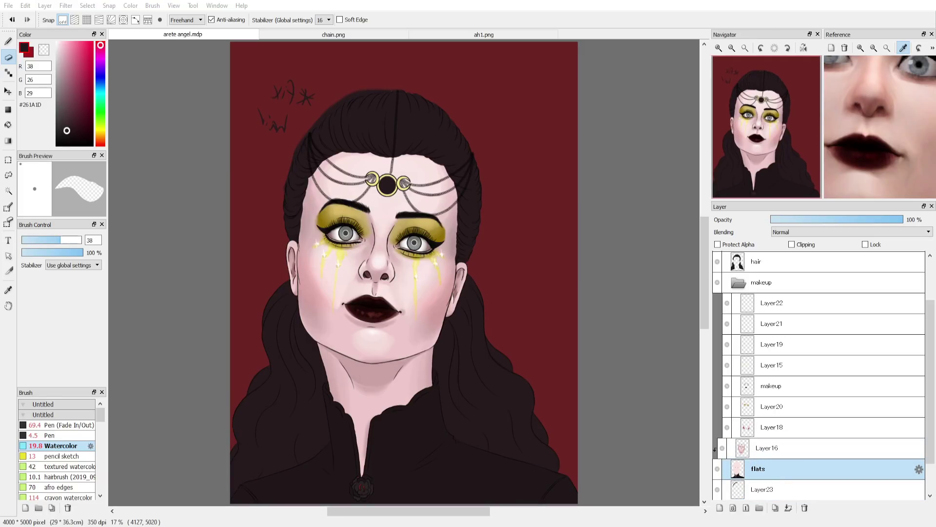
Paint muted red reflections (#572C28, #512925, #422322) in the headpiece's central gem on Layer16 with low-opacity Watercolor, and save the painting
{"action": "left_click", "coordinate": [768, 448]}
{"action": "left_click", "coordinate": [718, 48]}
{"action": "left_click", "coordinate": [718, 48]}
{"action": "left_click", "coordinate": [864, 113]}
{"action": "left_click", "coordinate": [9, 42]}
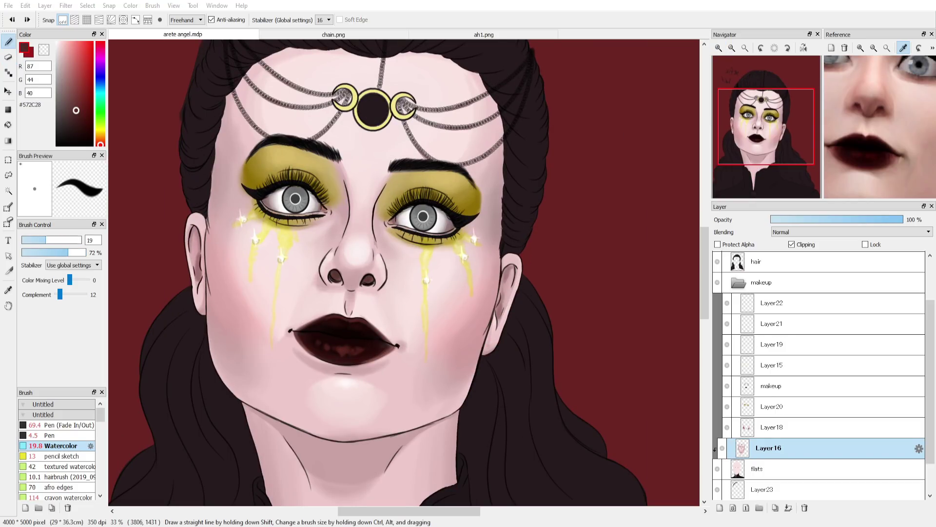
{"action": "left_click", "coordinate": [64, 240]}
{"action": "left_click", "coordinate": [26, 253]}
{"action": "mouse_move", "coordinate": [382, 115]}
{"action": "left_mouse_down"}
{"action": "mouse_move", "coordinate": [374, 123]}
{"action": "mouse_move", "coordinate": [383, 104]}
{"action": "mouse_move", "coordinate": [369, 103]}
{"action": "left_mouse_up"}
{"action": "right_click", "coordinate": [346, 349]}
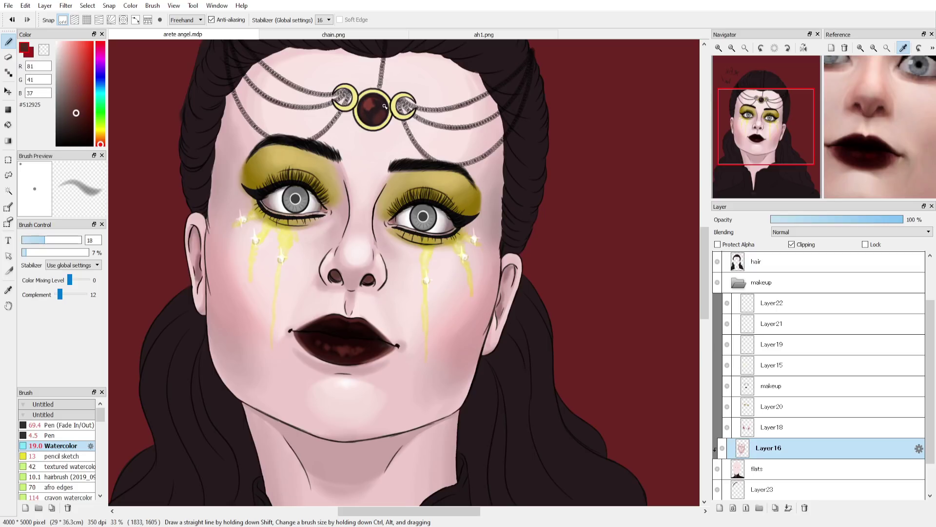
{"action": "left_click", "coordinate": [369, 109], "text": "alt"}
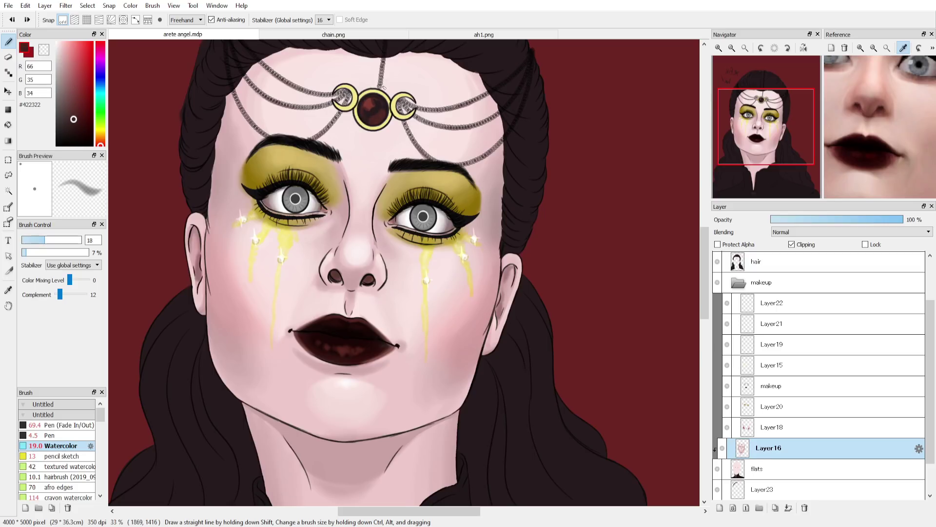
{"action": "left_click", "coordinate": [744, 47]}
{"action": "left_click", "coordinate": [804, 48]}
{"action": "left_click", "coordinate": [804, 47]}
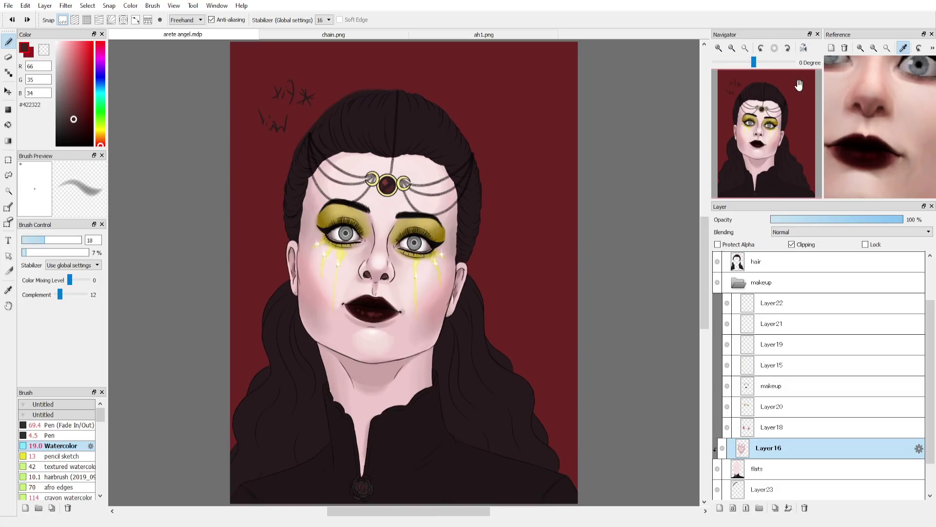
{"action": "key", "text": "ctrl+s"}
Soften the background on Layer17 with lighter muted reds (#72312E, #6F2D2A) using the Watercolor brush at size 1000
{"action": "scroll", "coordinate": [799, 429], "scroll_direction": "down", "scroll_amount": 2}
{"action": "left_click", "coordinate": [800, 469]}
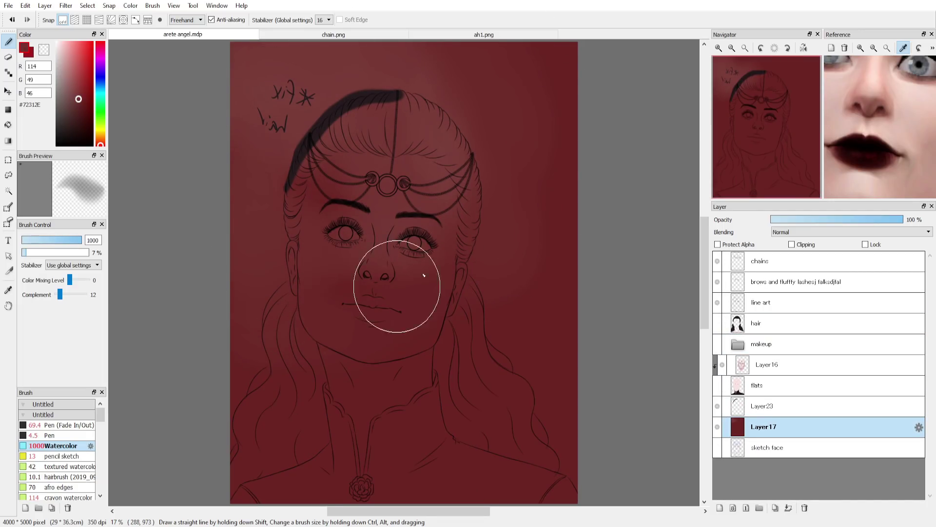
{"action": "left_click", "coordinate": [719, 323]}
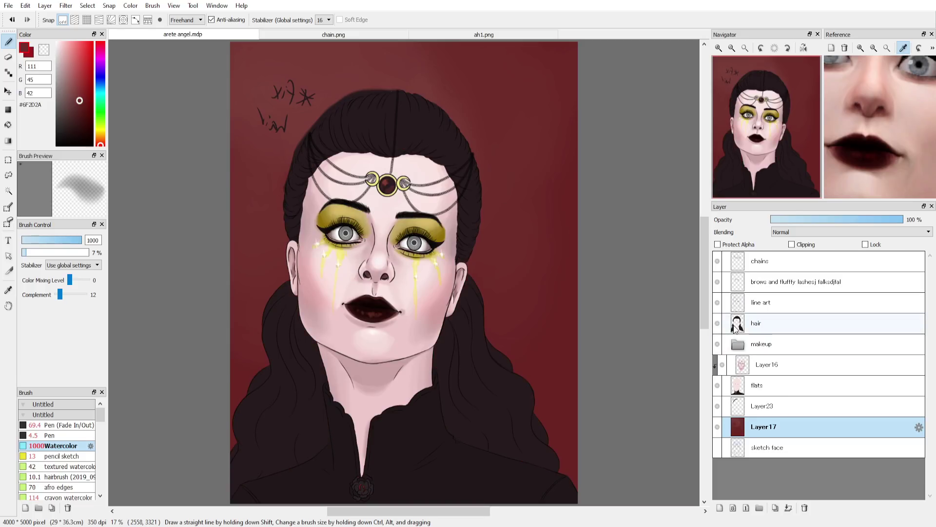
Reshape the crown's strands on the line art layer by lassoing and transforming them outward
{"action": "left_click", "coordinate": [775, 407]}
{"action": "left_click", "coordinate": [776, 303]}
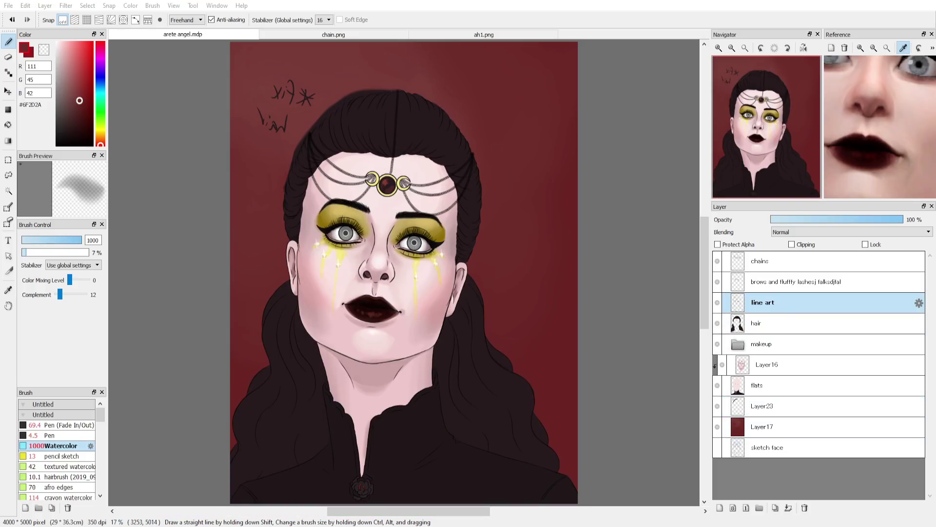
{"action": "left_click", "coordinate": [8, 176]}
{"action": "scroll", "coordinate": [356, 98], "scroll_direction": "up", "scroll_amount": 2}
{"action": "mouse_move", "coordinate": [288, 203]}
{"action": "left_mouse_down"}
{"action": "mouse_move", "coordinate": [314, 175]}
{"action": "mouse_move", "coordinate": [414, 137]}
{"action": "mouse_move", "coordinate": [293, 213]}
{"action": "left_mouse_up"}
{"action": "key", "text": "ctrl+t"}
{"action": "left_click_drag", "start_coordinate": [352, 151], "coordinate": [352, 146]}
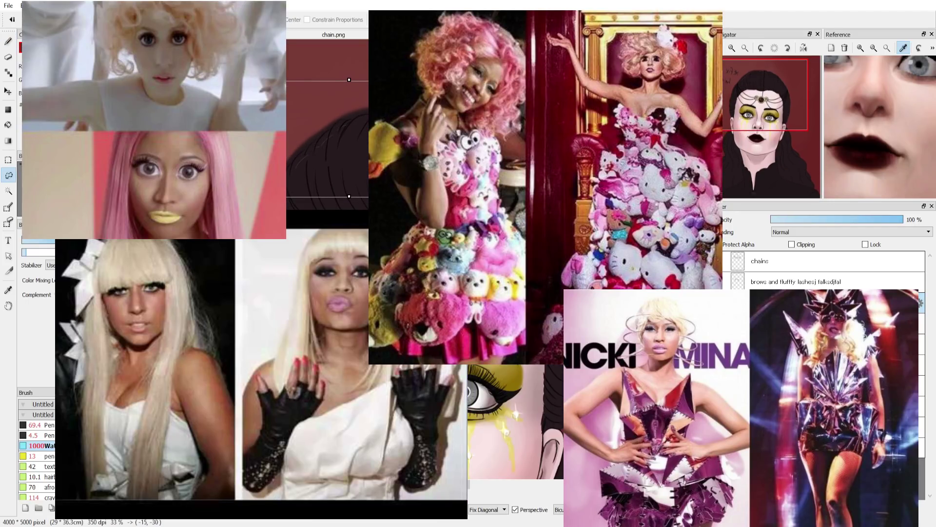
{"action": "key", "text": "Return"}
{"action": "key", "text": "ctrl+d"}
{"action": "left_click", "coordinate": [9, 57]}
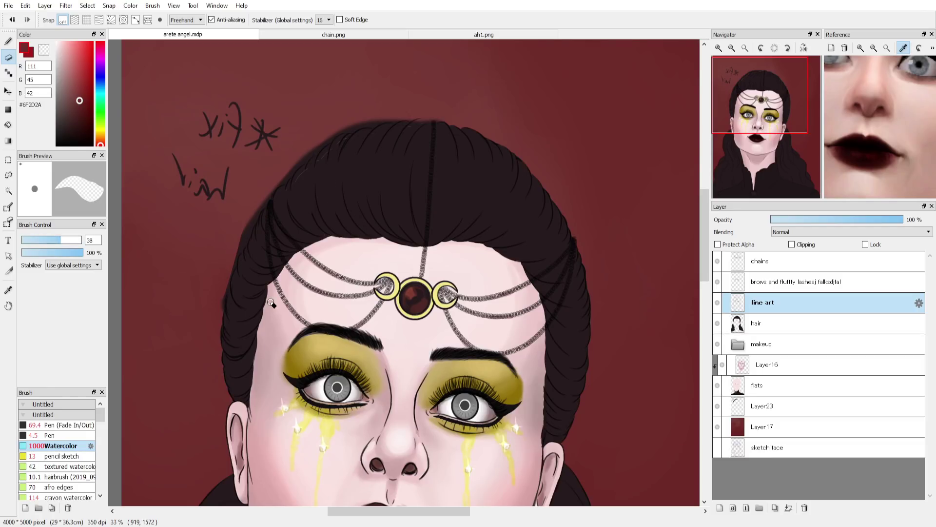
Lasso and transform the line art where the side of the hair meets the crown
{"action": "key", "text": "l"}
{"action": "mouse_move", "coordinate": [244, 256]}
{"action": "left_mouse_down"}
{"action": "mouse_move", "coordinate": [273, 211]}
{"action": "mouse_move", "coordinate": [242, 259]}
{"action": "mouse_move", "coordinate": [259, 224]}
{"action": "left_mouse_up"}
{"action": "key", "text": "ctrl+t"}
{"action": "left_click", "coordinate": [651, 509]}
{"action": "key", "text": "b"}
Redraw the crown's outer contour with curved black strands to give the hair more volume
{"action": "left_click", "coordinate": [63, 456]}
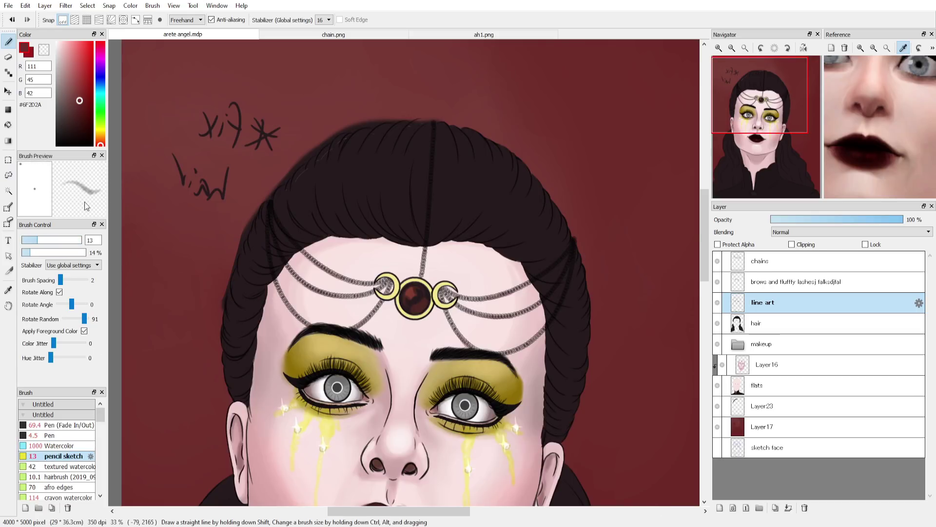
{"action": "left_click", "coordinate": [57, 144]}
{"action": "scroll", "coordinate": [244, 303], "scroll_direction": "up", "scroll_amount": 2}
{"action": "left_click_drag", "start_coordinate": [748, 93], "coordinate": [748, 92]}
{"action": "key", "text": "e"}
{"action": "key", "text": "b"}
{"action": "left_click_drag", "start_coordinate": [539, 90], "coordinate": [537, 107]}
{"action": "left_click_drag", "start_coordinate": [566, 77], "coordinate": [542, 75]}
{"action": "left_click_drag", "start_coordinate": [600, 75], "coordinate": [544, 139]}
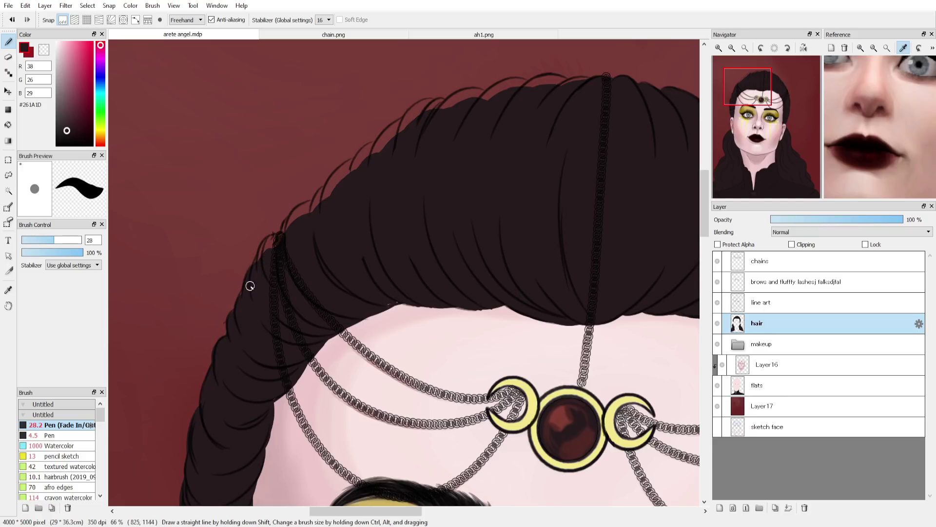
Fill the hair gap beside the chain's anchor point with #261A1D and clean up the stray line art there
{"action": "key", "text": "e"}
{"action": "left_click", "coordinate": [9, 42]}
{"action": "mouse_move", "coordinate": [256, 268]}
{"action": "left_mouse_down"}
{"action": "mouse_move", "coordinate": [272, 238]}
{"action": "mouse_move", "coordinate": [256, 283]}
{"action": "mouse_move", "coordinate": [226, 318]}
{"action": "mouse_move", "coordinate": [295, 231]}
{"action": "mouse_move", "coordinate": [307, 208]}
{"action": "left_mouse_up"}
{"action": "left_click", "coordinate": [762, 303]}
{"action": "left_click", "coordinate": [9, 58]}
{"action": "left_click", "coordinate": [8, 42]}
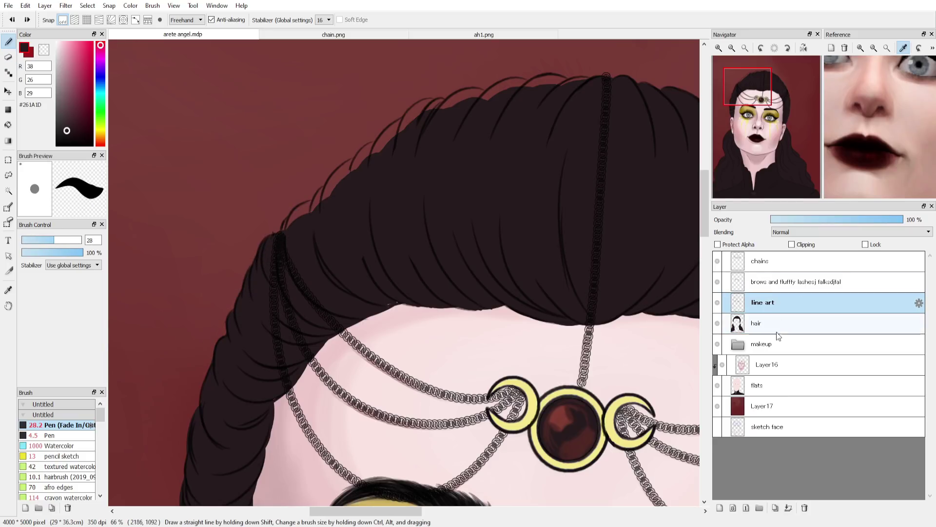
Fill the hair layer out to the new crown contour and along the hairline with #261A1D using Pen (Fade In/Out) at size 28
{"action": "key", "text": "ctrl+Down"}
{"action": "left_click_drag", "start_coordinate": [371, 156], "coordinate": [395, 144]}
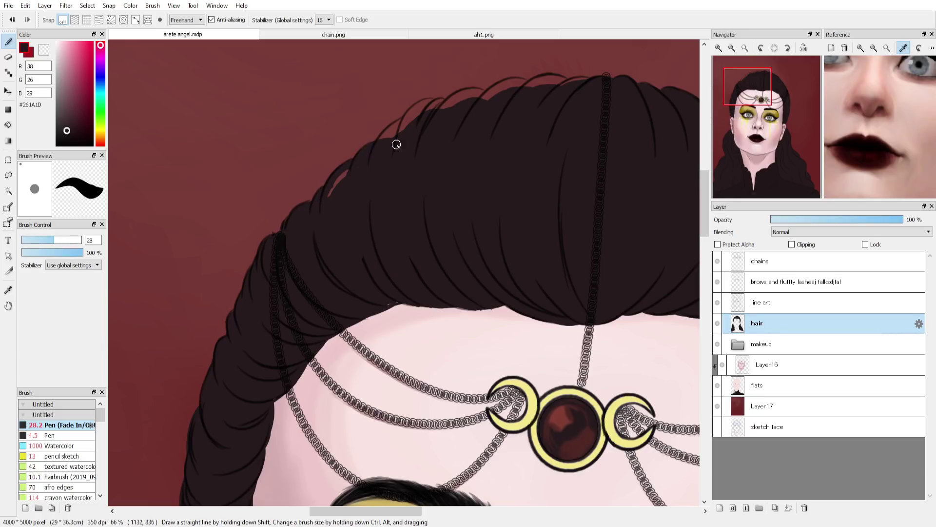
{"action": "left_click_drag", "start_coordinate": [349, 171], "coordinate": [333, 224]}
{"action": "left_click_drag", "start_coordinate": [411, 118], "coordinate": [372, 157]}
{"action": "mouse_move", "coordinate": [448, 103]}
{"action": "left_mouse_down"}
{"action": "mouse_move", "coordinate": [402, 129]}
{"action": "mouse_move", "coordinate": [539, 84]}
{"action": "mouse_move", "coordinate": [571, 90]}
{"action": "left_mouse_up"}
{"action": "left_click_drag", "start_coordinate": [479, 302], "coordinate": [516, 305]}
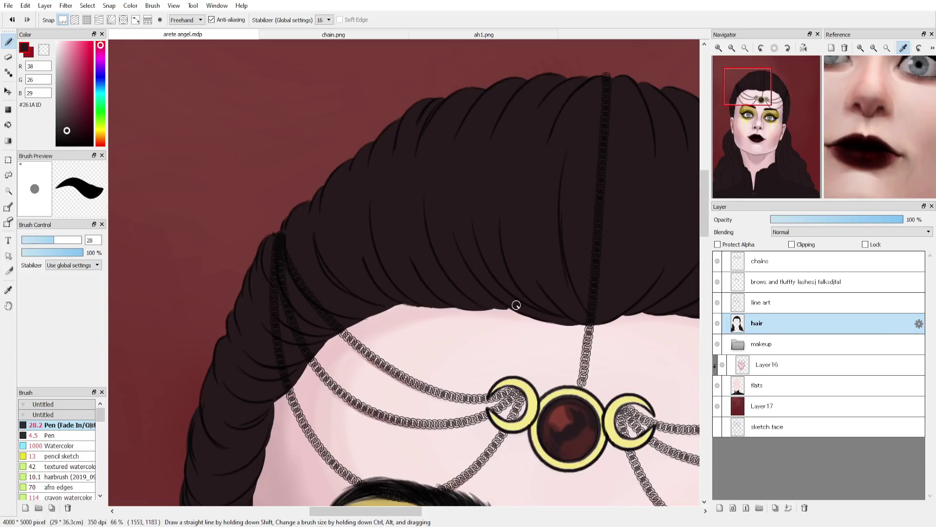
{"action": "left_click_drag", "start_coordinate": [419, 301], "coordinate": [405, 303]}
{"action": "left_click", "coordinate": [746, 48]}
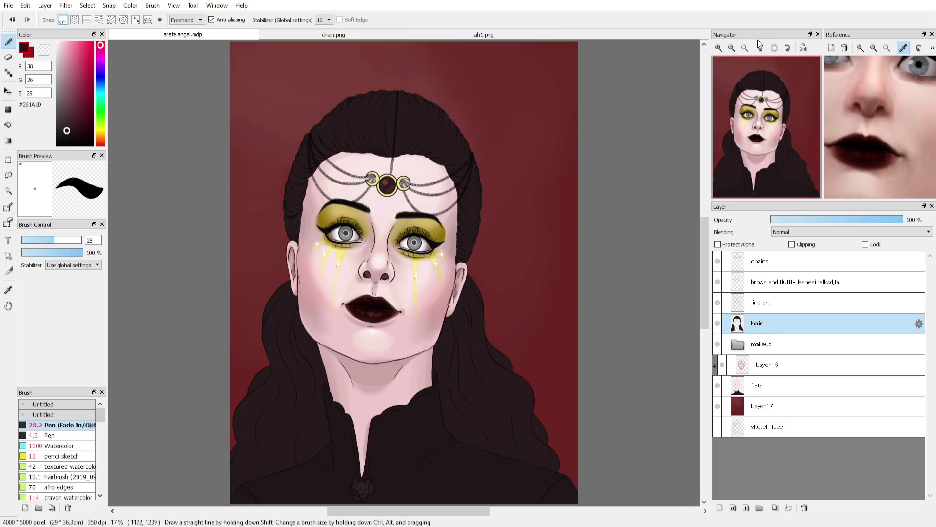
Shade both sides of the forehead on Layer16 with dusty pink (#C8A4A5) using the Watercolor brush at size 155, with the view mirrored and tilted
{"action": "left_click", "coordinate": [768, 365]}
{"action": "left_click", "coordinate": [57, 43]}
{"action": "left_click", "coordinate": [33, 240]}
{"action": "left_click", "coordinate": [803, 48]}
{"action": "left_click_drag", "start_coordinate": [744, 62], "coordinate": [750, 63]}
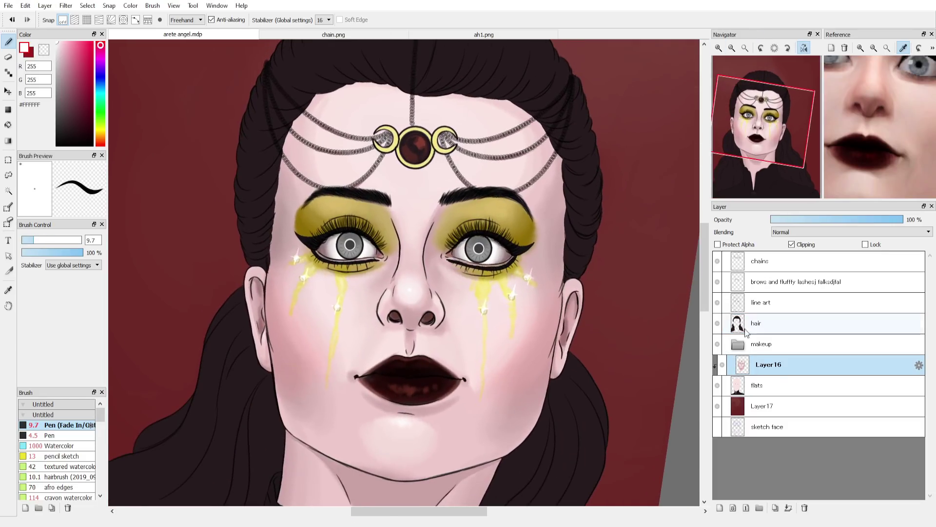
{"action": "left_click", "coordinate": [59, 446]}
{"action": "left_click", "coordinate": [57, 240]}
{"action": "right_click", "coordinate": [548, 208]}
{"action": "left_click", "coordinate": [81, 239]}
{"action": "left_click_drag", "start_coordinate": [549, 194], "coordinate": [555, 146]}
{"action": "mouse_move", "coordinate": [292, 144]}
{"action": "left_mouse_down"}
{"action": "mouse_move", "coordinate": [289, 203]}
{"action": "mouse_move", "coordinate": [304, 112]}
{"action": "left_mouse_up"}
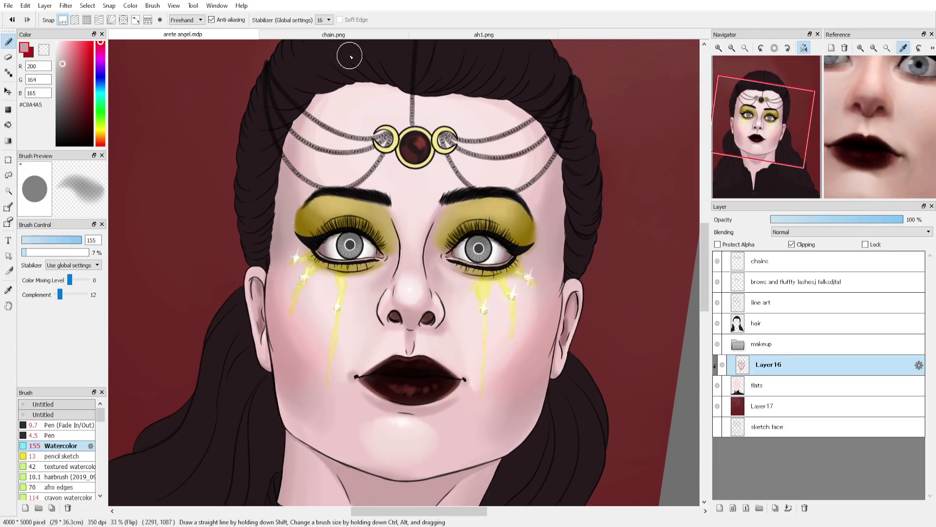
Blend the temple shading inward across the forehead with lighter pink (#DFBBBD) using Watercolor at size 155
{"action": "left_click_drag", "start_coordinate": [546, 166], "coordinate": [542, 128]}
{"action": "right_click", "coordinate": [540, 152]}
{"action": "left_click_drag", "start_coordinate": [305, 197], "coordinate": [316, 112]}
{"action": "left_click_drag", "start_coordinate": [304, 168], "coordinate": [320, 106]}
{"action": "mouse_move", "coordinate": [529, 177]}
{"action": "left_mouse_down"}
{"action": "mouse_move", "coordinate": [531, 141]}
{"action": "mouse_move", "coordinate": [502, 110]}
{"action": "left_mouse_up"}
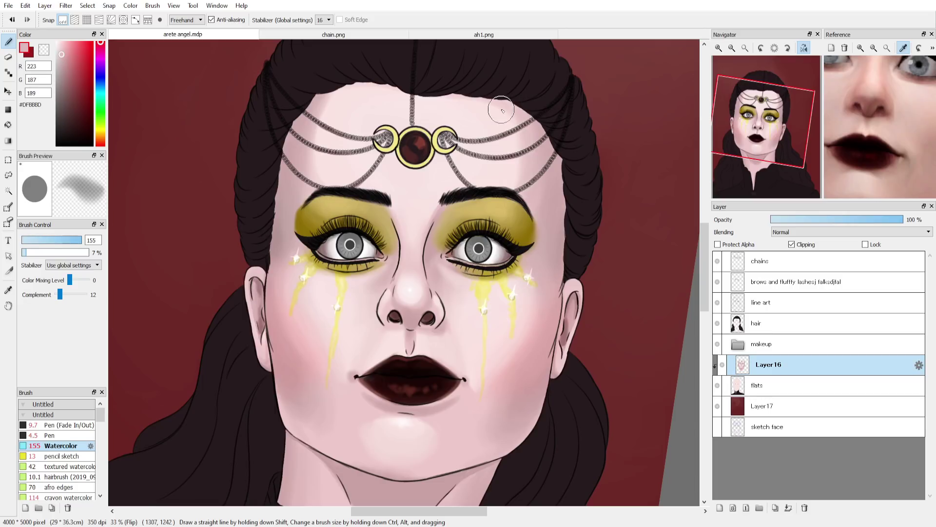
Smooth the forehead above both eyebrows with pale pinks (#EFD3D3, #E9CBCC) using Watercolor at size 155
{"action": "mouse_move", "coordinate": [324, 181]}
{"action": "left_mouse_down"}
{"action": "mouse_move", "coordinate": [338, 117]}
{"action": "mouse_move", "coordinate": [358, 98]}
{"action": "left_mouse_up"}
{"action": "right_click", "coordinate": [339, 174]}
{"action": "left_click_drag", "start_coordinate": [336, 169], "coordinate": [366, 105]}
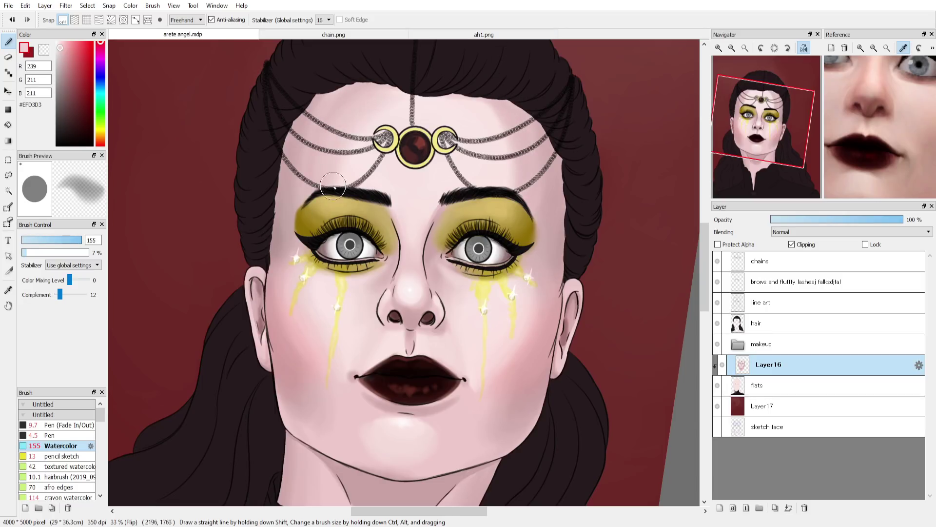
{"action": "left_click_drag", "start_coordinate": [510, 185], "coordinate": [520, 141]}
{"action": "left_click_drag", "start_coordinate": [547, 199], "coordinate": [560, 124]}
{"action": "right_click", "coordinate": [312, 168]}
{"action": "left_click_drag", "start_coordinate": [318, 171], "coordinate": [317, 120]}
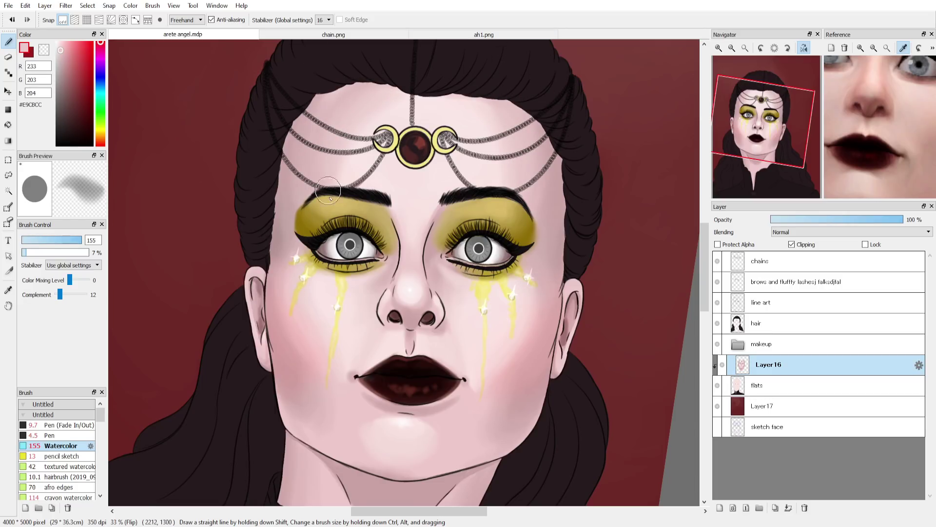
Blend the forehead shading upward toward the hairline on Layer16 with pale pink (#F6E4E3) using Watercolor at size 155
{"action": "right_click", "coordinate": [347, 181]}
{"action": "left_click_drag", "start_coordinate": [350, 180], "coordinate": [479, 104]}
{"action": "right_click", "coordinate": [393, 163]}
{"action": "left_click_drag", "start_coordinate": [404, 149], "coordinate": [464, 87]}
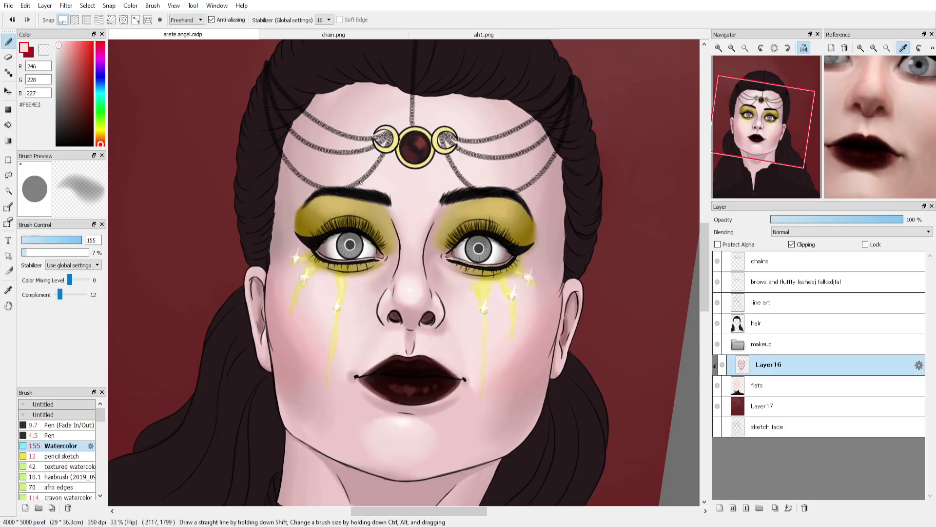
Shade both sides of the nose bridge on Layer16 with sampled skin pinks (#CDA7A8, #EDD0D1) using Watercolor at size 21
{"action": "left_click", "coordinate": [48, 240]}
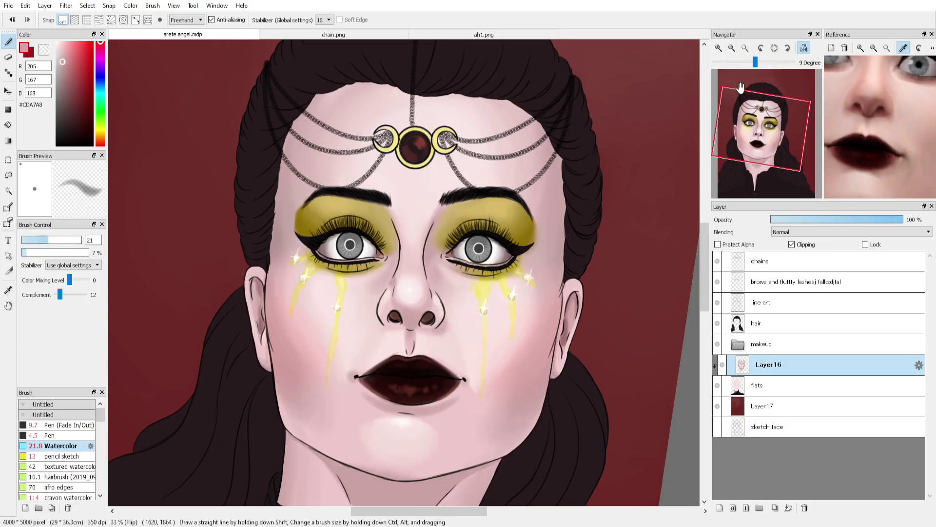
{"action": "left_click", "coordinate": [718, 48]}
{"action": "left_click", "coordinate": [755, 127]}
{"action": "right_click", "coordinate": [324, 237]}
{"action": "left_click", "coordinate": [399, 239], "text": "alt"}
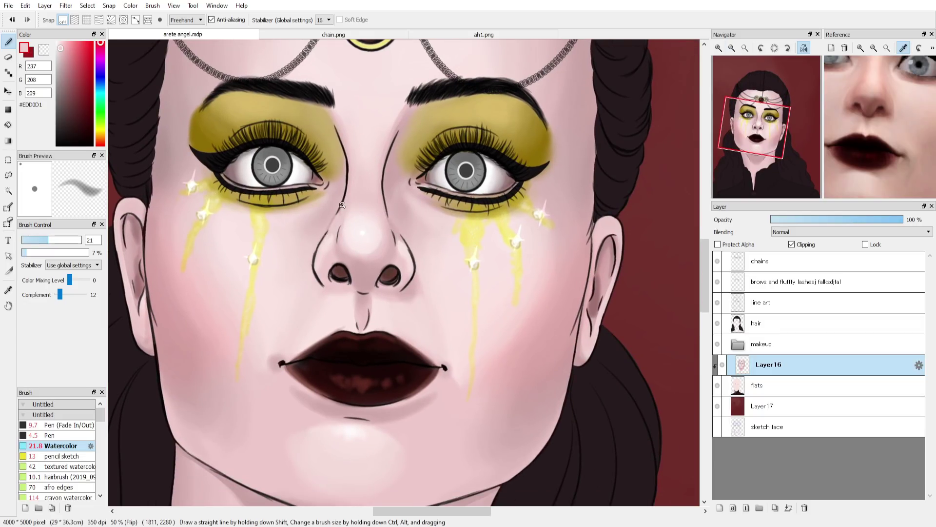
{"action": "left_click_drag", "start_coordinate": [337, 214], "coordinate": [333, 234]}
{"action": "right_click", "coordinate": [400, 206]}
{"action": "left_click_drag", "start_coordinate": [396, 214], "coordinate": [397, 230]}
Soften the shading along one side of the nose above the nostril with sampled pinks including #EBC7C9, undoing the last stroke
{"action": "right_click", "coordinate": [339, 239]}
{"action": "left_click_drag", "start_coordinate": [335, 234], "coordinate": [332, 220]}
{"action": "right_click", "coordinate": [331, 214]}
{"action": "left_click", "coordinate": [333, 222], "text": "alt"}
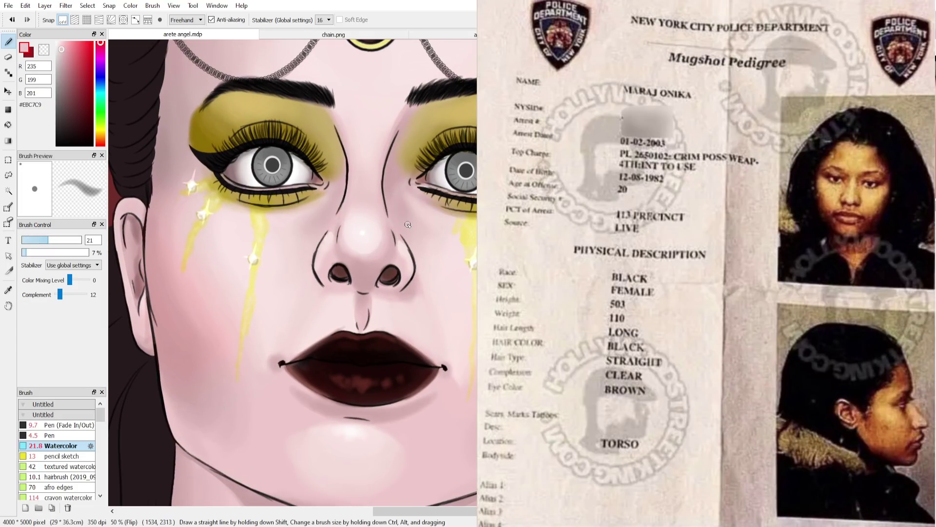
{"action": "right_click", "coordinate": [332, 233]}
{"action": "right_click", "coordinate": [332, 232]}
{"action": "left_click_drag", "start_coordinate": [339, 222], "coordinate": [333, 234]}
{"action": "right_click", "coordinate": [324, 264]}
{"action": "right_click", "coordinate": [338, 215]}
{"action": "key", "text": "ctrl+z"}
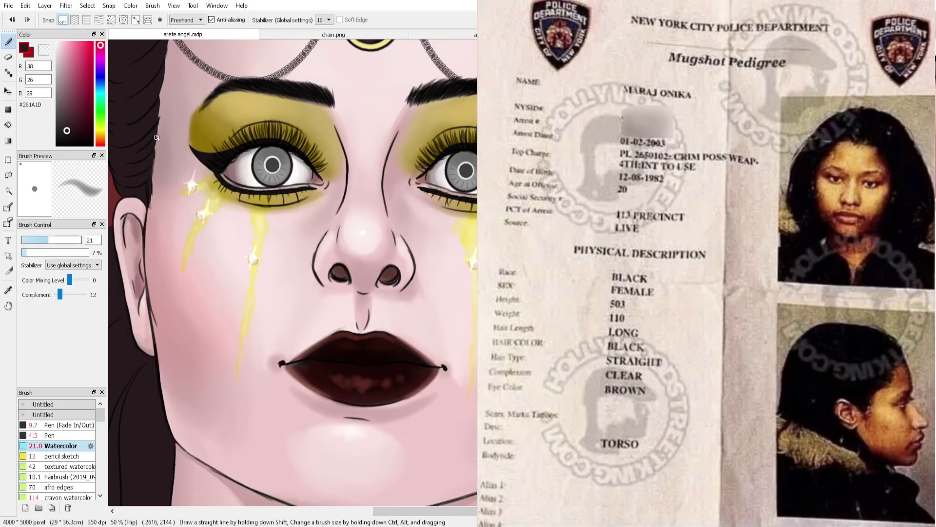
Fill the gaps in the rose brooch on the hair layer with dark grey (#2A2425) using Pen (Fade In/Out) at size 32
{"action": "scroll", "coordinate": [778, 108], "scroll_direction": "down", "scroll_amount": 1}
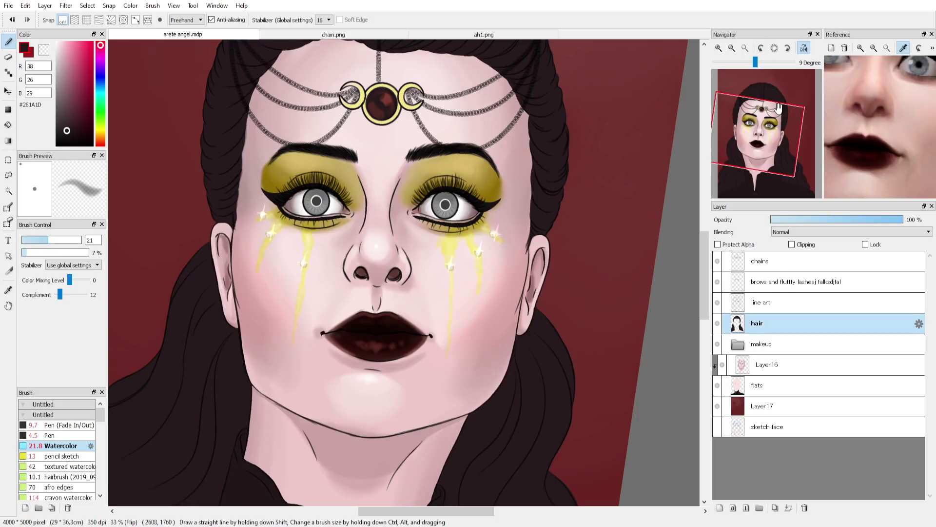
{"action": "left_click", "coordinate": [805, 49]}
{"action": "left_click_drag", "start_coordinate": [775, 154], "coordinate": [763, 176]}
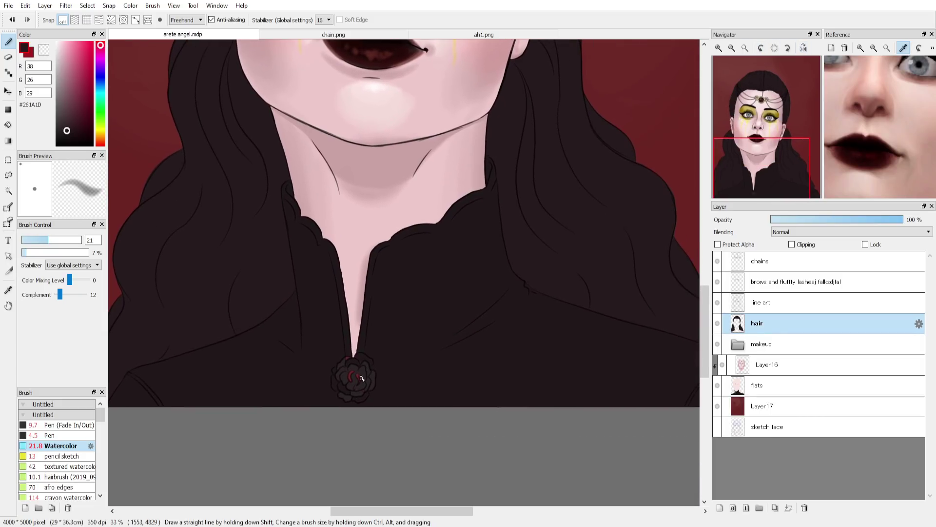
{"action": "right_click", "coordinate": [359, 378]}
{"action": "left_click", "coordinate": [63, 425]}
{"action": "left_click", "coordinate": [63, 240]}
{"action": "scroll", "coordinate": [362, 307], "scroll_direction": "up", "scroll_amount": 2}
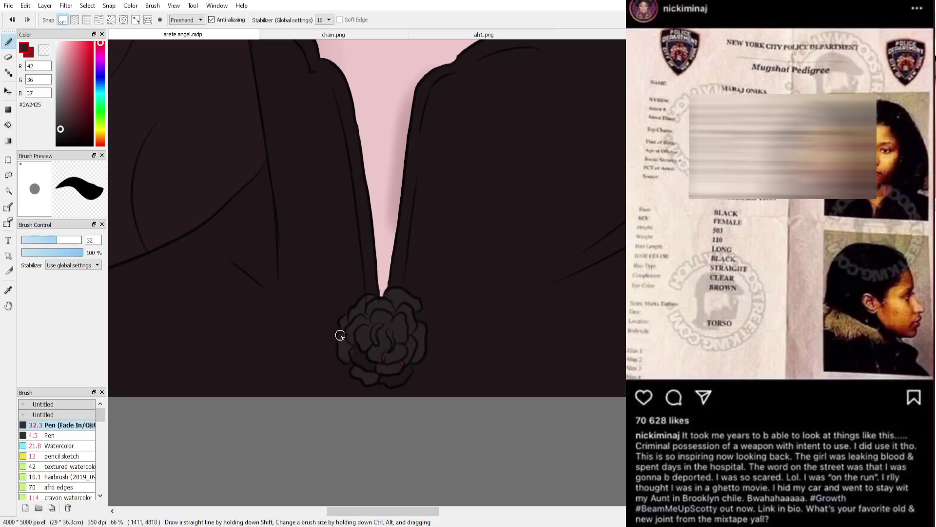
{"action": "left_click_drag", "start_coordinate": [355, 349], "coordinate": [403, 364]}
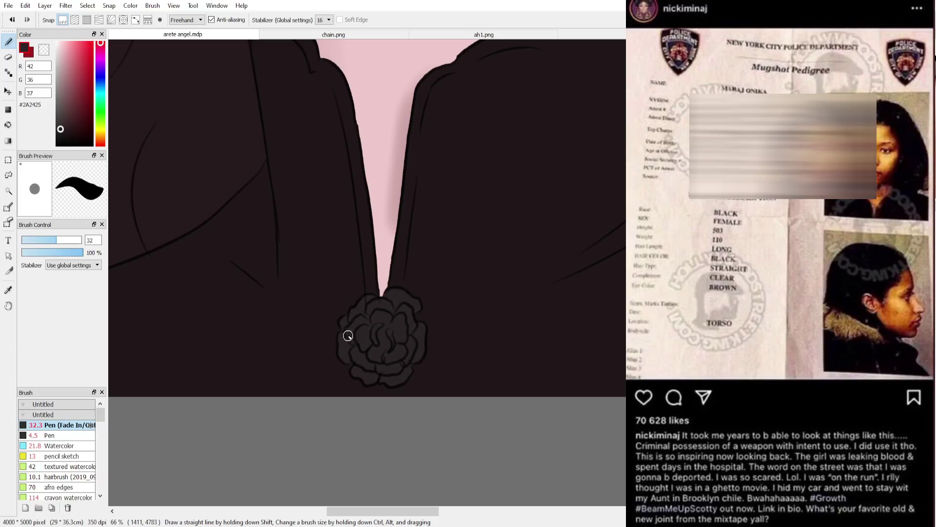
Paint the scalloped collar trim on both sides of the neckline with #2A2425 using Pen (Fade In/Out) at size 32
{"action": "left_click_drag", "start_coordinate": [394, 287], "coordinate": [433, 77]}
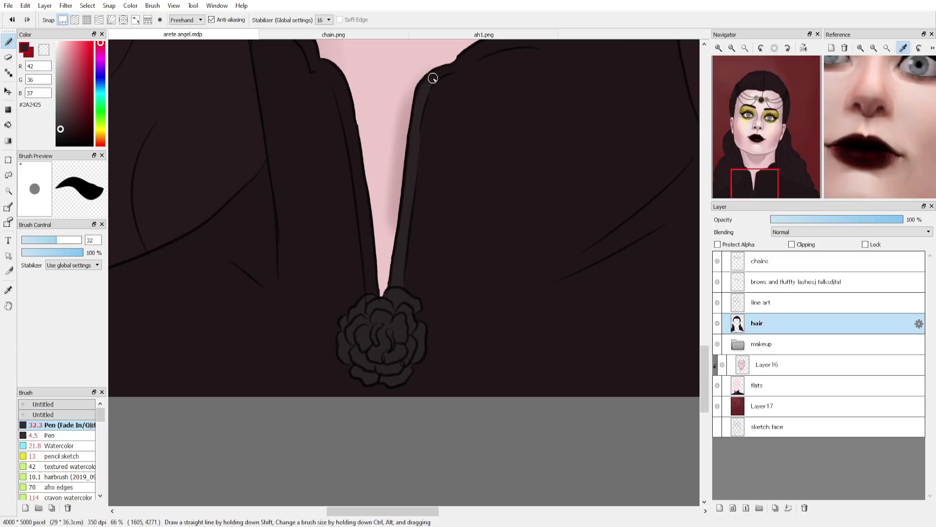
{"action": "scroll", "coordinate": [761, 176], "scroll_direction": "down", "scroll_amount": 1}
{"action": "left_click", "coordinate": [761, 176]}
{"action": "mouse_move", "coordinate": [376, 229]}
{"action": "left_mouse_down"}
{"action": "mouse_move", "coordinate": [535, 153]}
{"action": "mouse_move", "coordinate": [540, 100]}
{"action": "left_mouse_up"}
{"action": "mouse_move", "coordinate": [231, 139]}
{"action": "left_mouse_down"}
{"action": "mouse_move", "coordinate": [248, 184]}
{"action": "mouse_move", "coordinate": [307, 257]}
{"action": "mouse_move", "coordinate": [327, 393]}
{"action": "left_mouse_up"}
{"action": "key", "text": "g"}
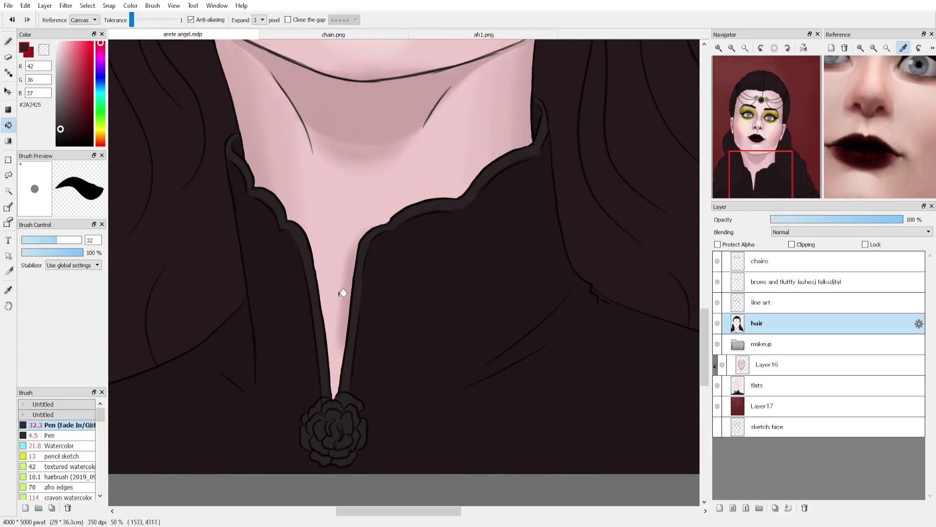
{"action": "key", "text": "b"}
Sample the dark hair colour (#261A1D) and add a new clipping layer above the hair layer
{"action": "left_click", "coordinate": [744, 47]}
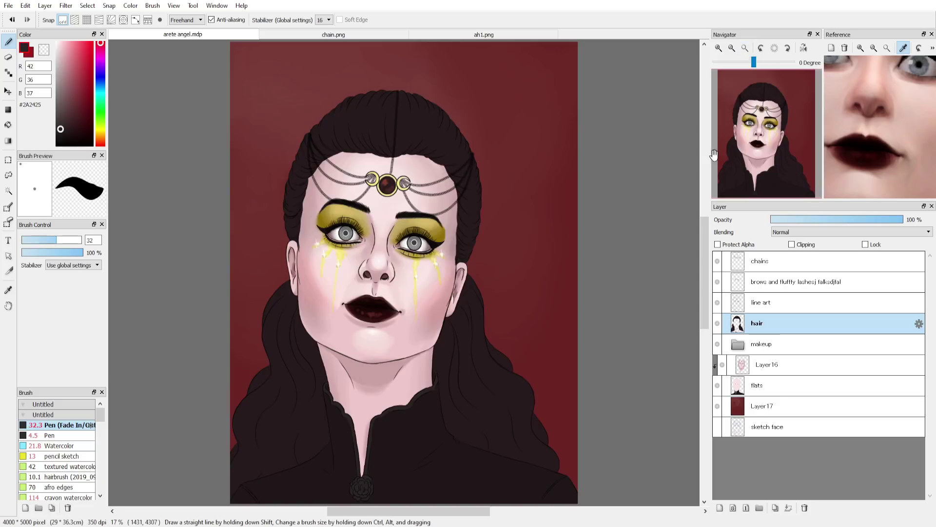
{"action": "left_click", "coordinate": [494, 341], "text": "alt"}
{"action": "left_click", "coordinate": [720, 508]}
{"action": "left_click", "coordinate": [792, 244]}
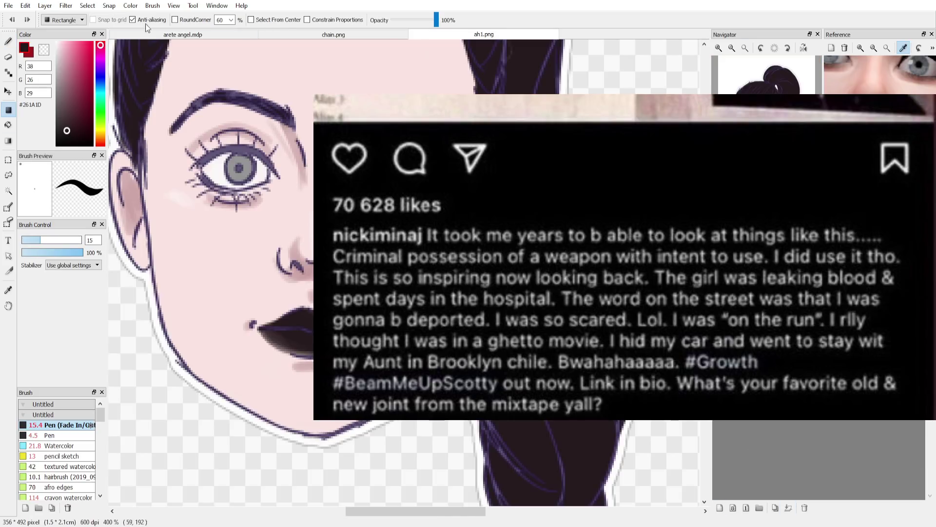
Return to the arete angel.mdp document and set up the hairbrush at size 35 with 68% opacity
{"action": "left_click", "coordinate": [182, 34]}
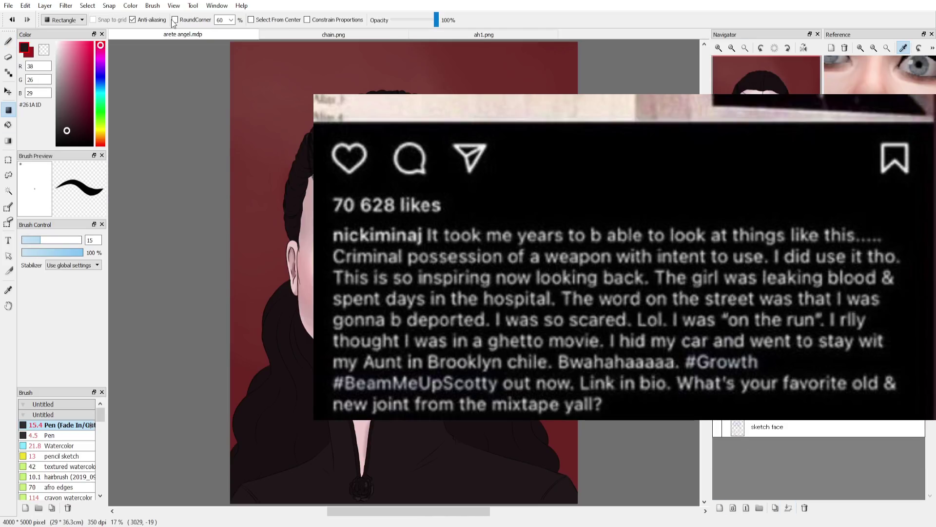
{"action": "mouse_move", "coordinate": [100, 415]}
{"action": "left_mouse_down"}
{"action": "mouse_move", "coordinate": [100, 426]}
{"action": "mouse_move", "coordinate": [101, 417]}
{"action": "left_mouse_up"}
{"action": "left_click", "coordinate": [61, 461]}
{"action": "left_click", "coordinate": [8, 42]}
{"action": "left_click", "coordinate": [58, 240]}
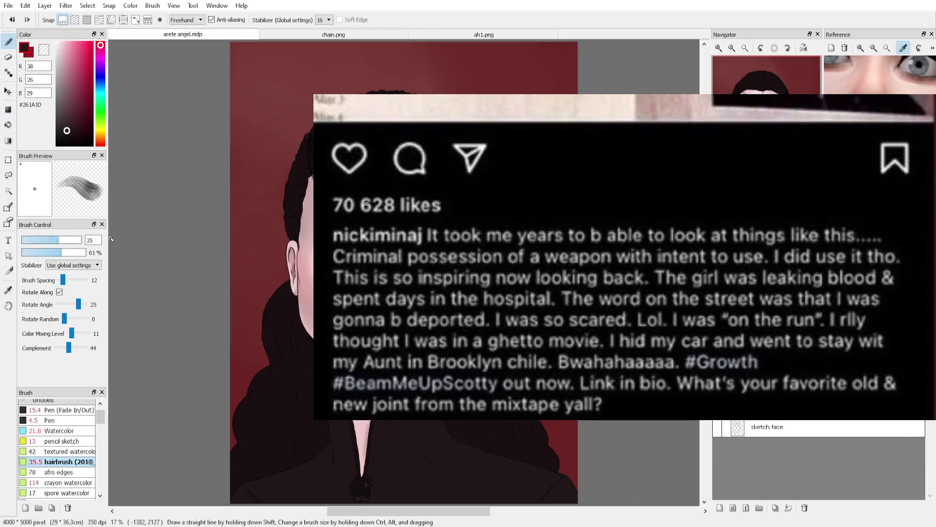
{"action": "left_click", "coordinate": [29, 252]}
{"action": "key", "text": "ctrl+plus"}
{"action": "left_click_drag", "start_coordinate": [341, 195], "coordinate": [361, 277]}
{"action": "left_click", "coordinate": [66, 252]}
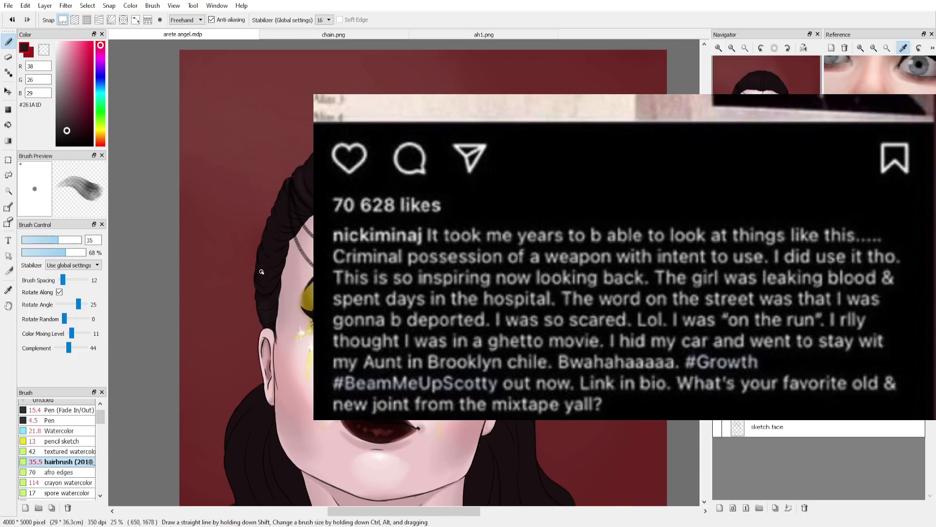
Paint strand texture over the rolled crown and side hair with #261A1D using the hairbrush at size 35
{"action": "scroll", "coordinate": [266, 248], "scroll_direction": "up", "scroll_amount": 2}
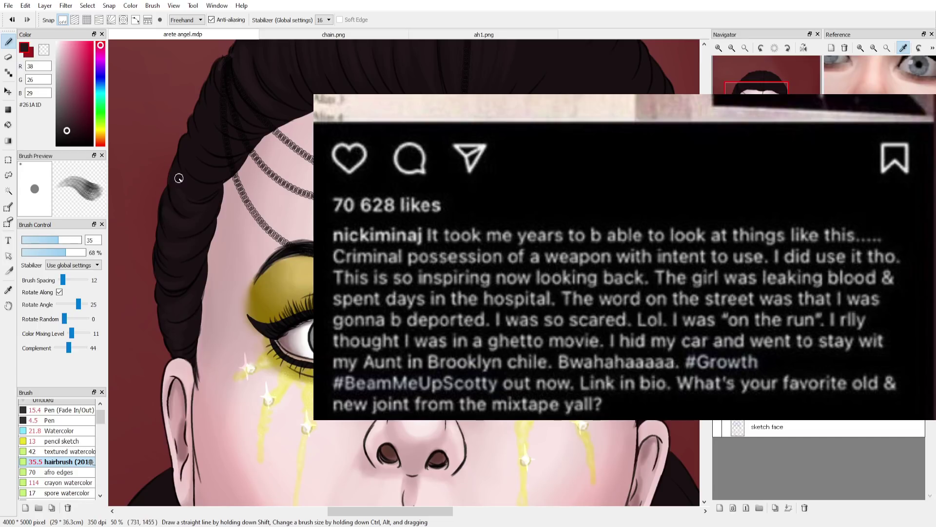
{"action": "left_click_drag", "start_coordinate": [259, 90], "coordinate": [73, 181]}
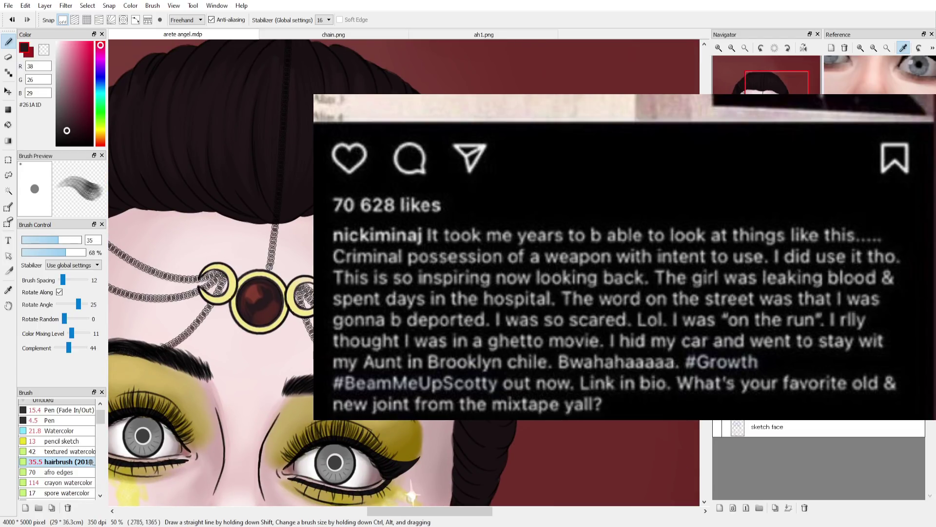
{"action": "left_click_drag", "start_coordinate": [467, 455], "coordinate": [408, 304]}
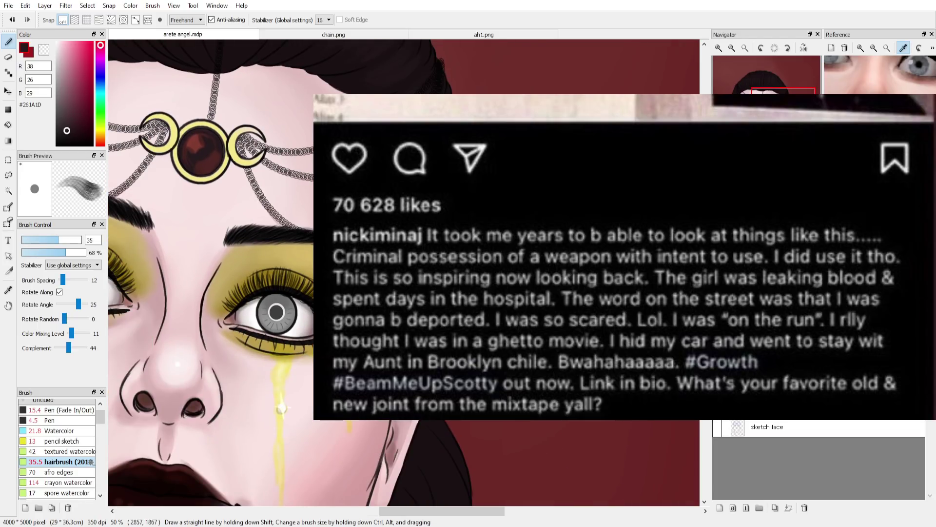
{"action": "key", "text": "ctrl+minus"}
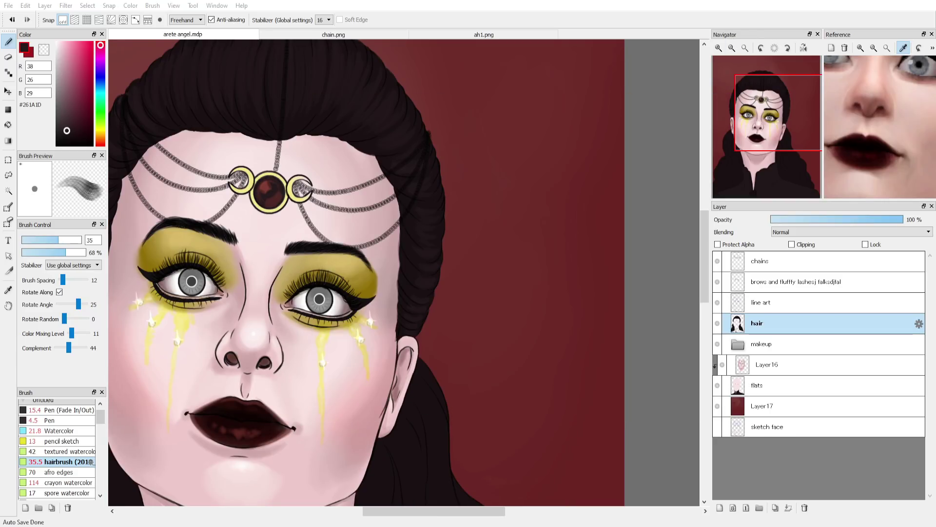
{"action": "left_click_drag", "start_coordinate": [316, 49], "coordinate": [352, 139]}
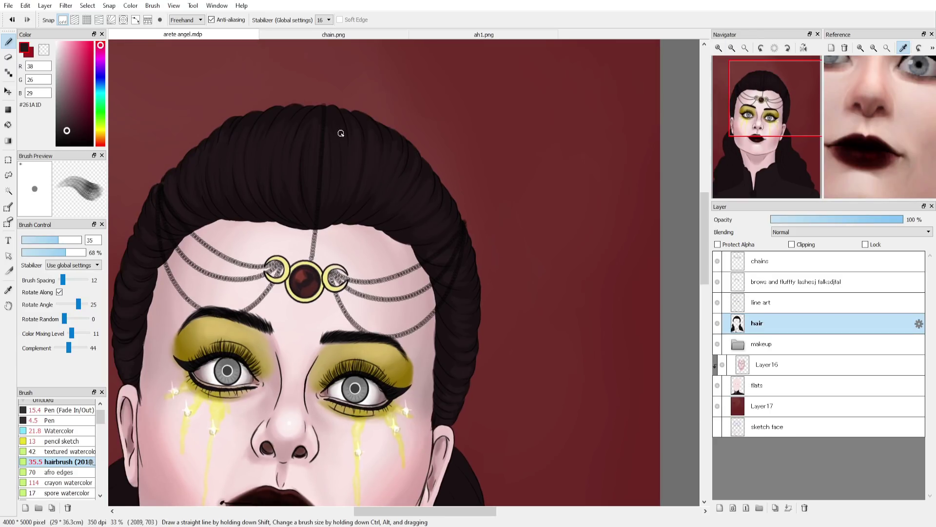
Paint strand texture through the loose wavy hair on both sides of the shoulders with #261A1D at size 35
{"action": "left_click_drag", "start_coordinate": [210, 459], "coordinate": [330, 84]}
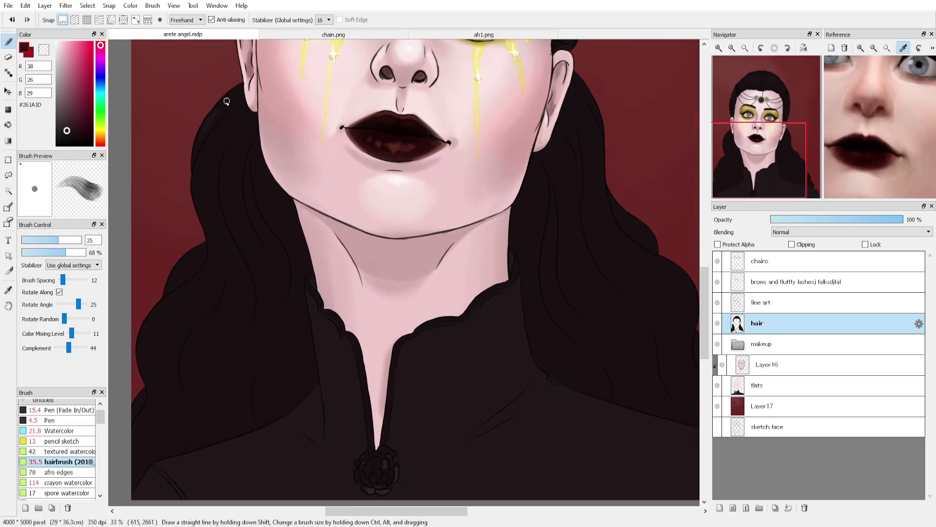
{"action": "scroll", "coordinate": [234, 135], "scroll_direction": "left", "scroll_amount": 1}
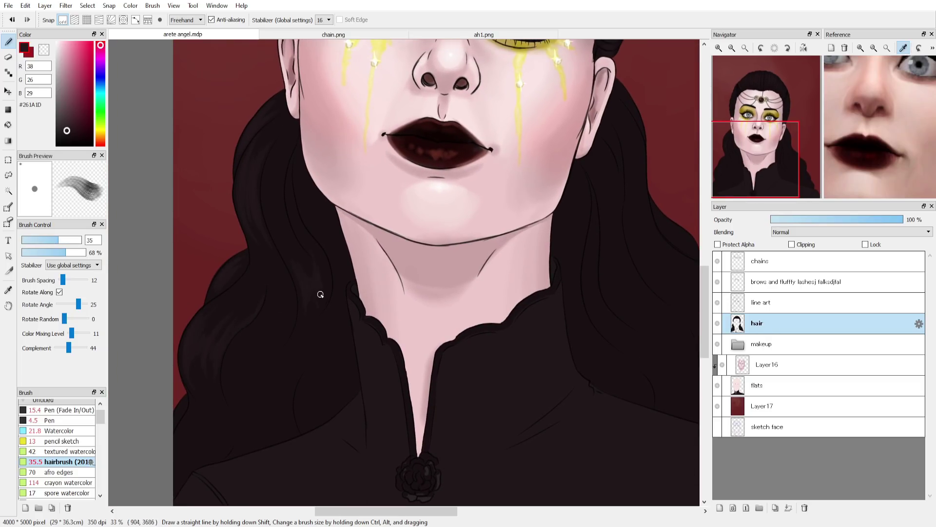
{"action": "scroll", "coordinate": [308, 281], "scroll_direction": "down", "scroll_amount": 1}
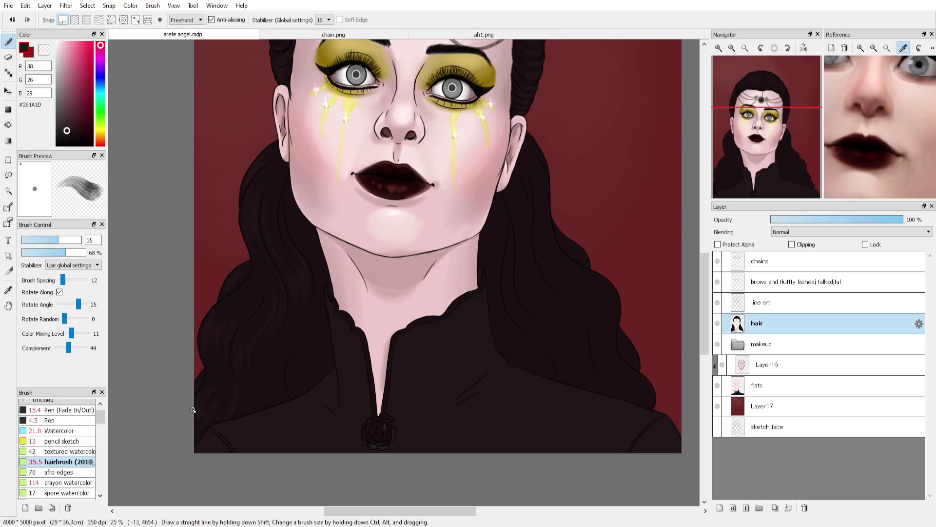
{"action": "left_click_drag", "start_coordinate": [785, 154], "coordinate": [778, 156]}
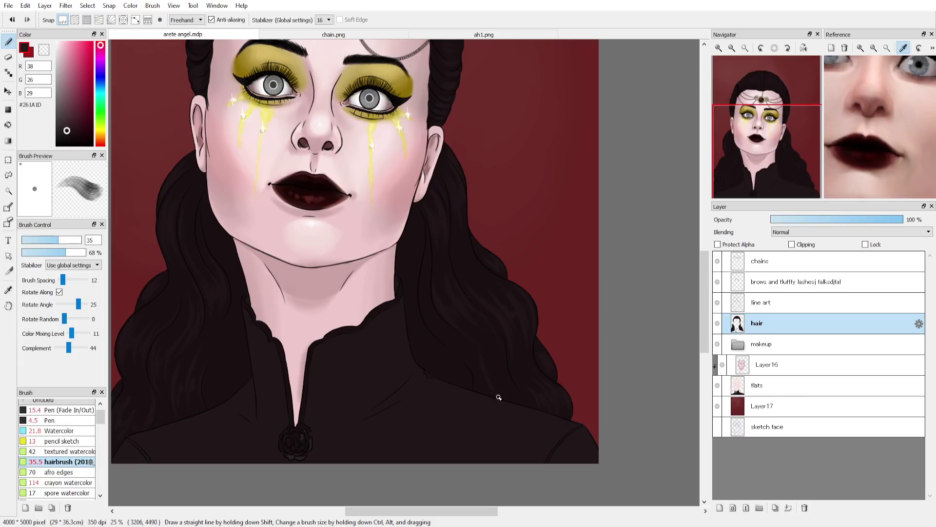
Add a clipping layer above the hair layer and set the hairbrush to size 85 with near-black #110A0B
{"action": "left_click", "coordinate": [72, 140]}
{"action": "left_click", "coordinate": [72, 240]}
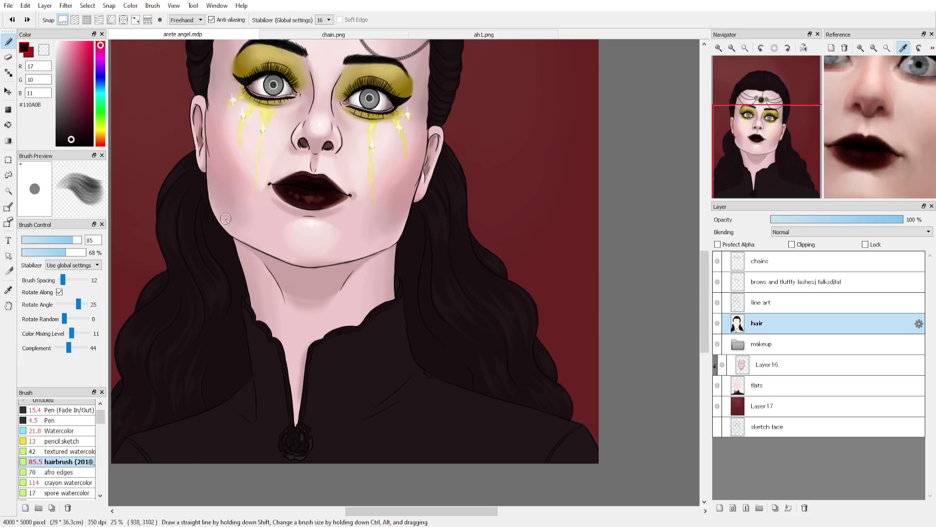
{"action": "left_click", "coordinate": [720, 508]}
{"action": "left_click", "coordinate": [792, 244]}
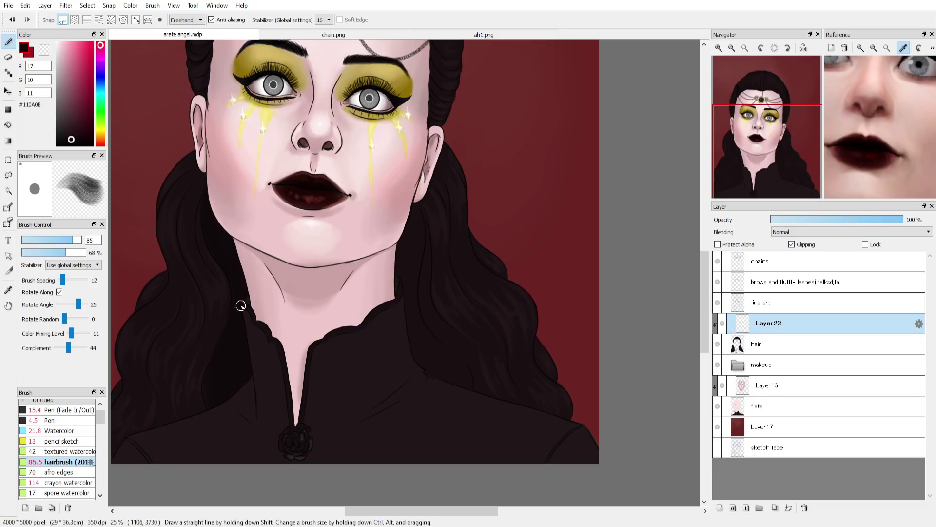
Shade deep shadows into the loose hair beside the neck and shoulders on Layer23 with #110A0B and #140C0E
{"action": "mouse_move", "coordinate": [241, 306]}
{"action": "left_mouse_down"}
{"action": "mouse_move", "coordinate": [225, 339]}
{"action": "mouse_move", "coordinate": [220, 310]}
{"action": "mouse_move", "coordinate": [233, 375]}
{"action": "left_mouse_up"}
{"action": "left_click_drag", "start_coordinate": [415, 252], "coordinate": [445, 363]}
{"action": "left_click", "coordinate": [454, 259], "text": "alt"}
{"action": "left_click_drag", "start_coordinate": [232, 270], "coordinate": [215, 398]}
{"action": "left_click", "coordinate": [443, 322], "text": "alt"}
{"action": "left_click_drag", "start_coordinate": [169, 417], "coordinate": [256, 443]}
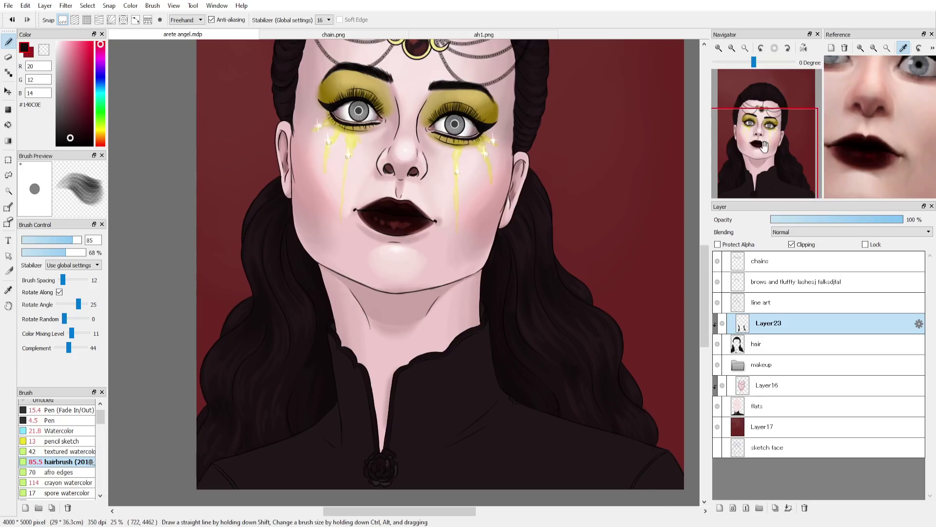
Darken the rolled hair around the face and hairline on Layer23 with #140C0E, enlarging the hairbrush to size 111
{"action": "left_click_drag", "start_coordinate": [464, 122], "coordinate": [393, 298]}
{"action": "scroll", "coordinate": [404, 273], "scroll_direction": "up", "scroll_amount": 1}
{"action": "key", "text": "bracketleft"}
{"action": "key", "text": "bracketleft"}
{"action": "key", "text": "bracketleft"}
{"action": "key", "text": "bracketleft"}
{"action": "key", "text": "bracketleft"}
{"action": "key", "text": "bracketleft"}
{"action": "key", "text": "bracketleft"}
{"action": "key", "text": "bracketleft"}
{"action": "key", "text": "bracketleft"}
{"action": "key", "text": "bracketleft"}
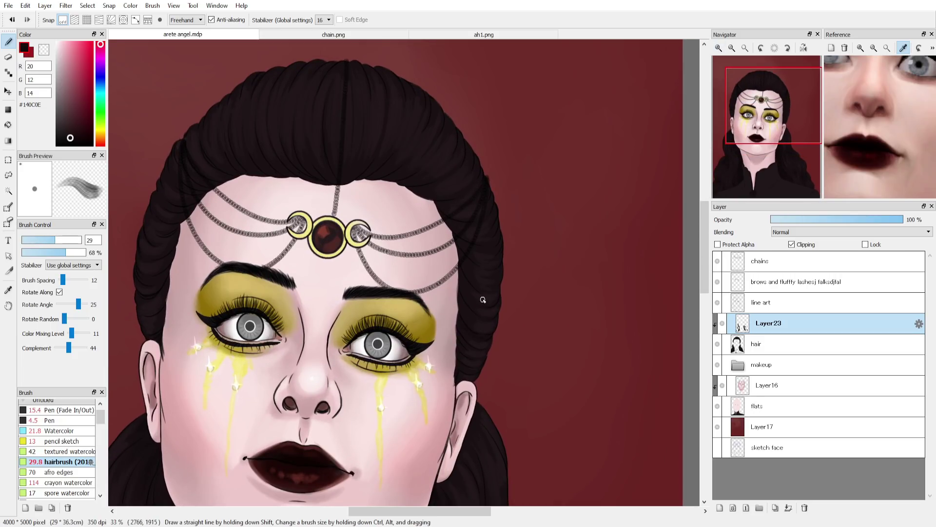
{"action": "left_click", "coordinate": [76, 239]}
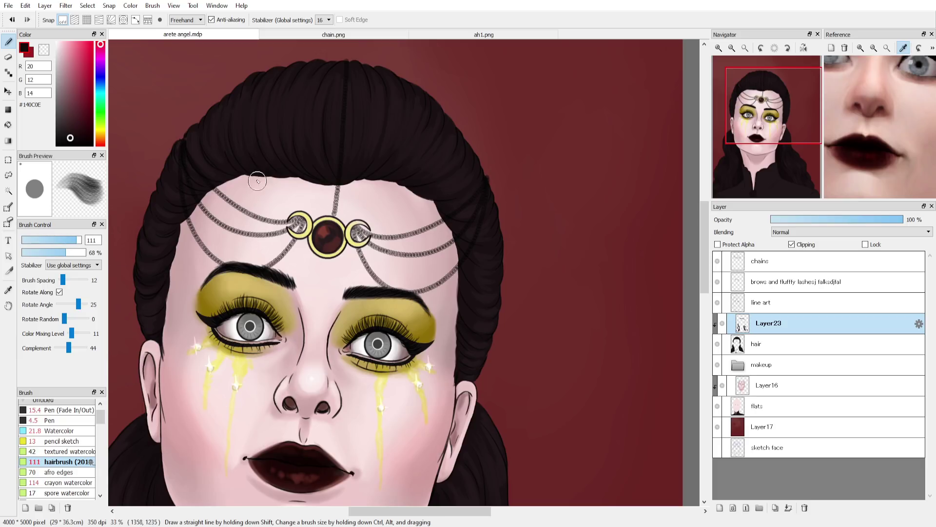
{"action": "left_click", "coordinate": [165, 315], "text": "alt"}
Define the shadows between the crown's hair rolls with sampled darks (#1A1113, #110A0B) using the hairbrush at size 28
{"action": "left_click", "coordinate": [54, 239]}
{"action": "left_click", "coordinate": [283, 97], "text": "alt"}
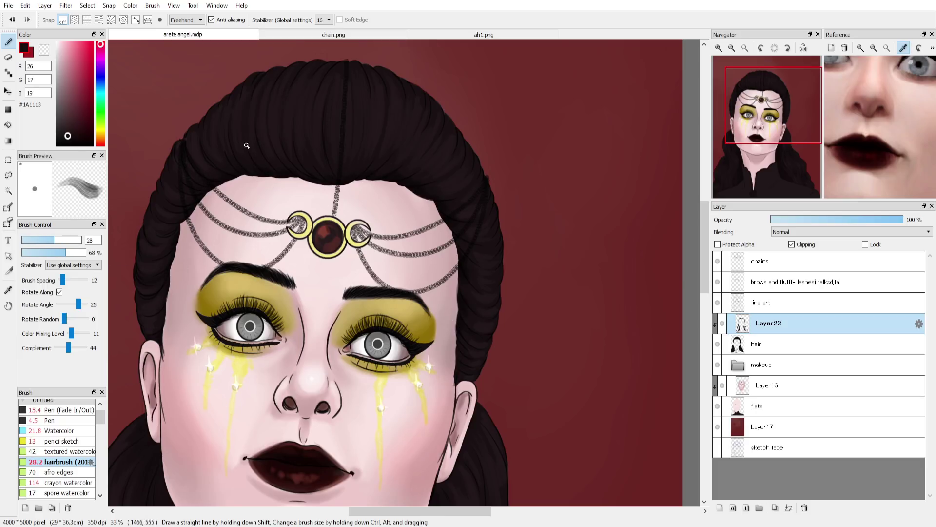
{"action": "left_click", "coordinate": [169, 162], "text": "alt"}
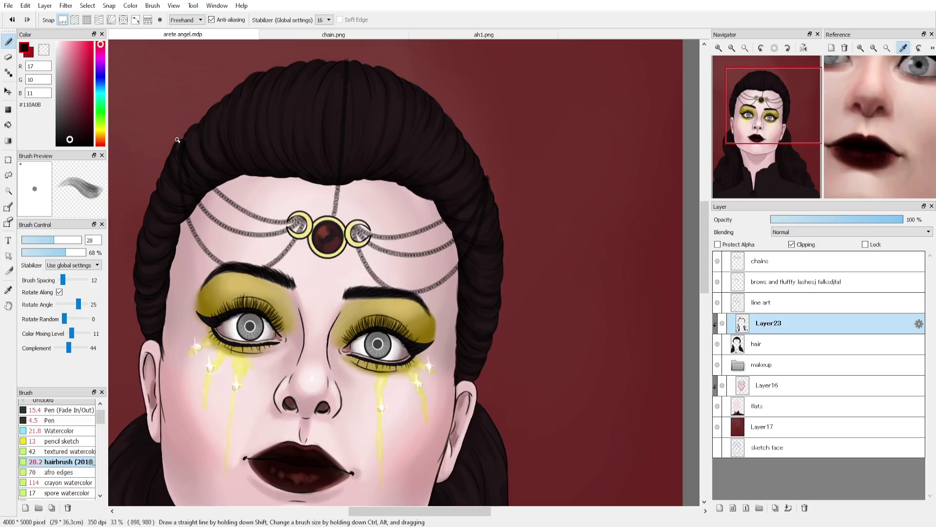
Save the artwork and merge the clipped shadow layer down into the hair layer
{"action": "scroll", "coordinate": [331, 238], "scroll_direction": "down", "scroll_amount": 10}
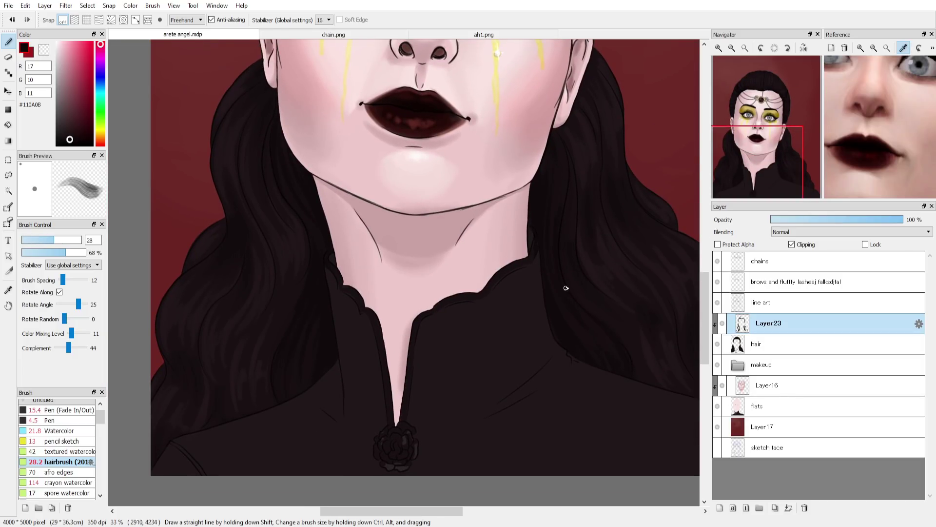
{"action": "left_click", "coordinate": [744, 48]}
{"action": "key", "text": "ctrl+s"}
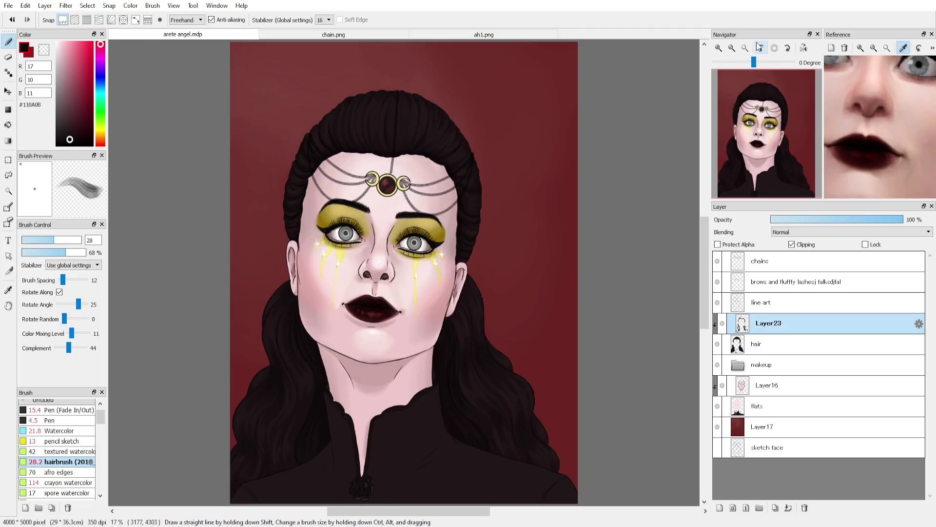
{"action": "left_click", "coordinate": [789, 507]}
Add a new layer above the hair and paint highlight strands over the crown with #3D2B2F using the hairbrush at size 16
{"action": "left_click", "coordinate": [721, 508]}
{"action": "left_click", "coordinate": [67, 121]}
{"action": "left_click", "coordinate": [718, 48]}
{"action": "left_click", "coordinate": [769, 109]}
{"action": "left_click", "coordinate": [42, 240]}
{"action": "left_click_drag", "start_coordinate": [300, 84], "coordinate": [301, 107]}
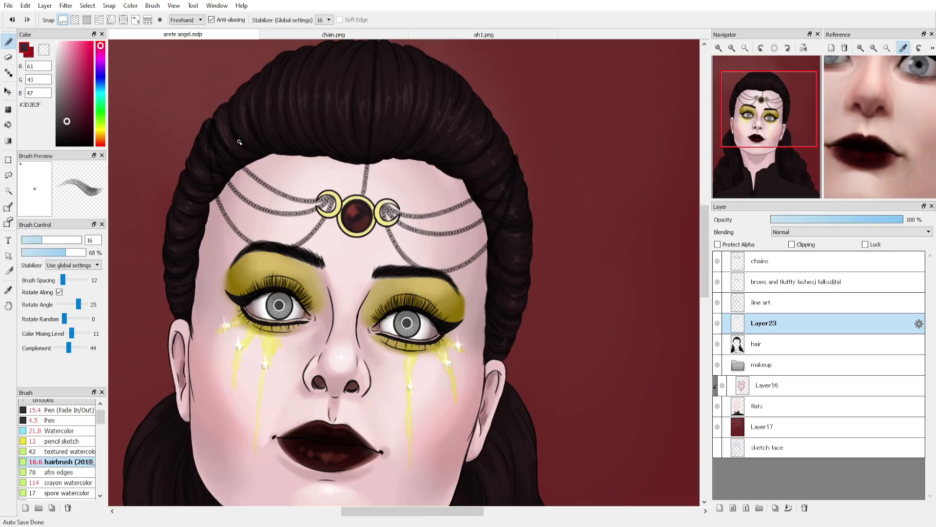
Paint highlight strands down the long waves on both sides using the hairbrush at size 16, and set the highlight layer's blending to Add
{"action": "scroll", "coordinate": [191, 234], "scroll_direction": "down", "scroll_amount": 5}
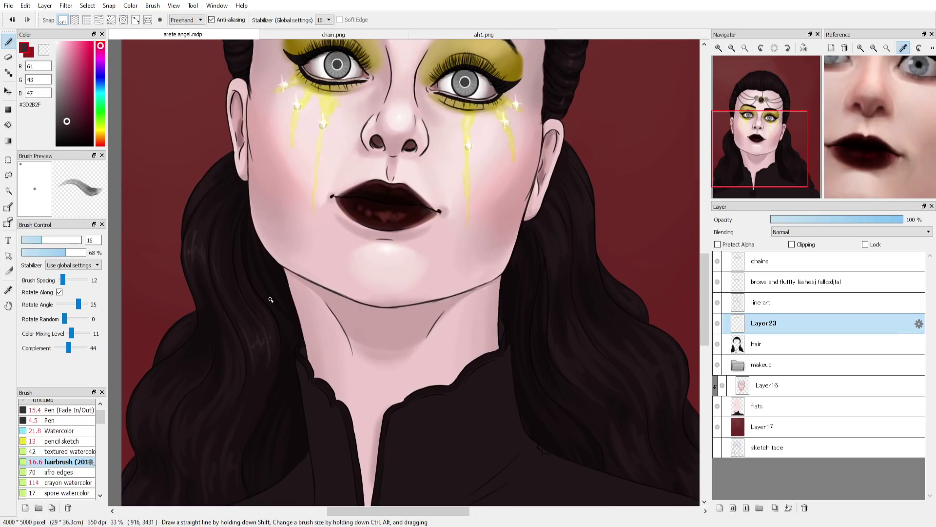
{"action": "scroll", "coordinate": [576, 161], "scroll_direction": "down", "scroll_amount": 5}
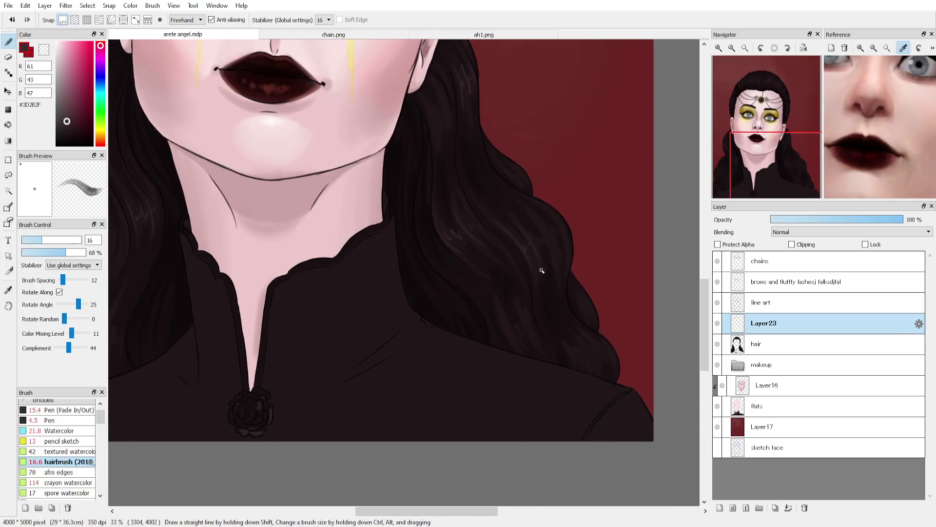
{"action": "scroll", "coordinate": [596, 355], "scroll_direction": "left", "scroll_amount": 5}
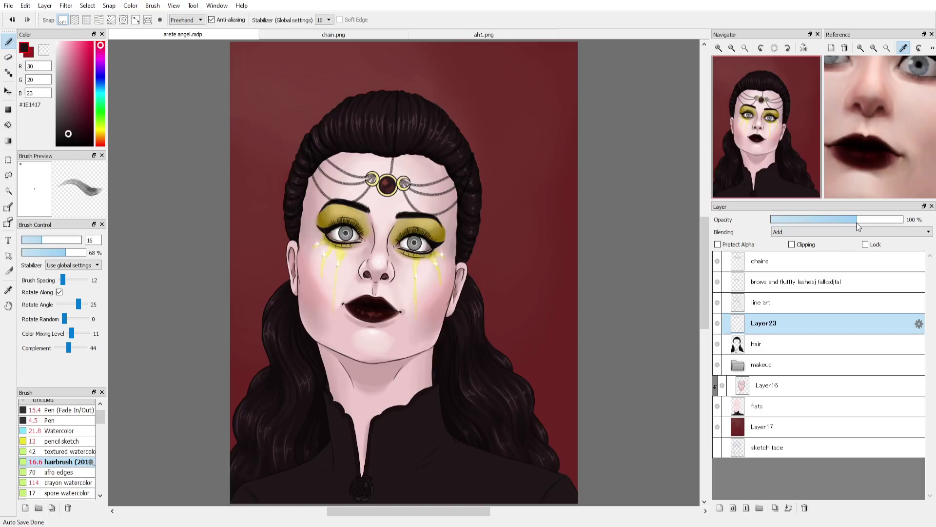
Merge the highlight layer into the hair layer and the clipped Layer16 into flats, saving the artwork
{"action": "left_click", "coordinate": [789, 508]}
{"action": "key", "text": "ctrl+s"}
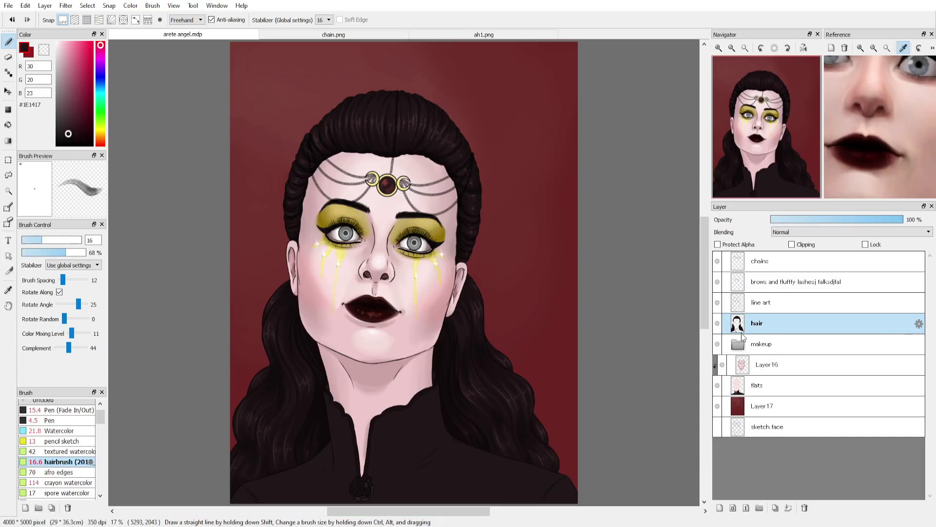
{"action": "left_click", "coordinate": [729, 370]}
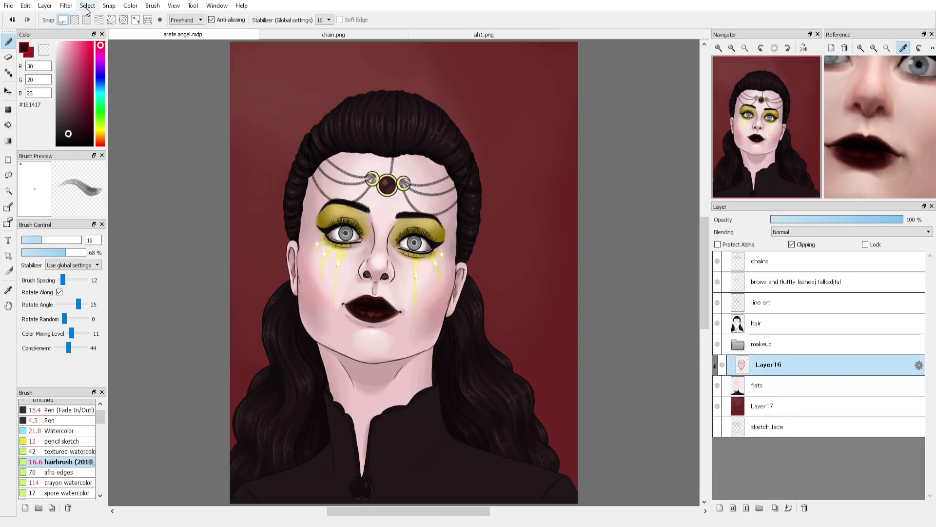
{"action": "left_click_drag", "start_coordinate": [622, 345], "coordinate": [622, 338]}
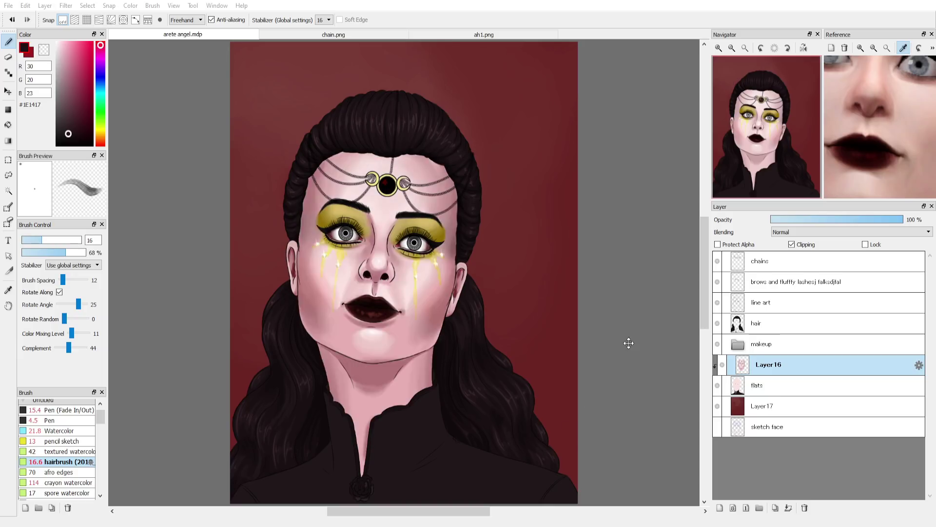
{"action": "key", "text": "ctrl+e"}
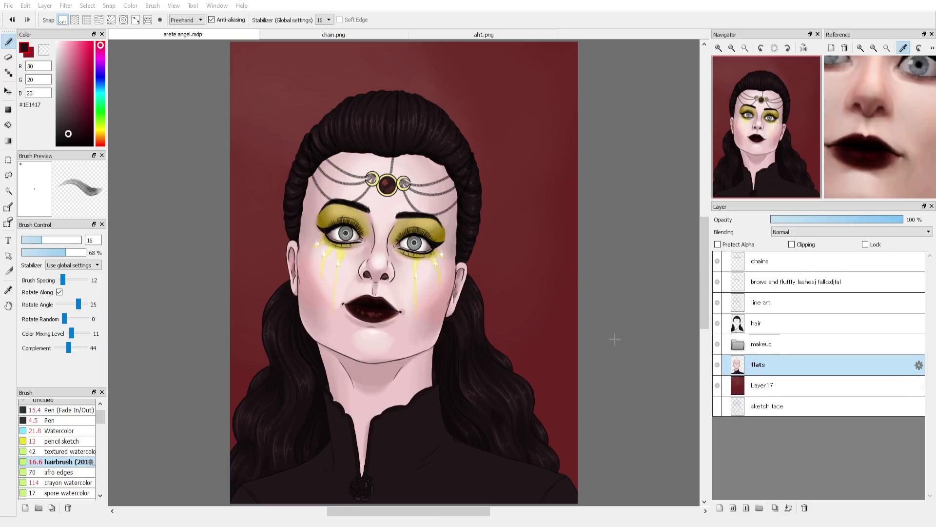
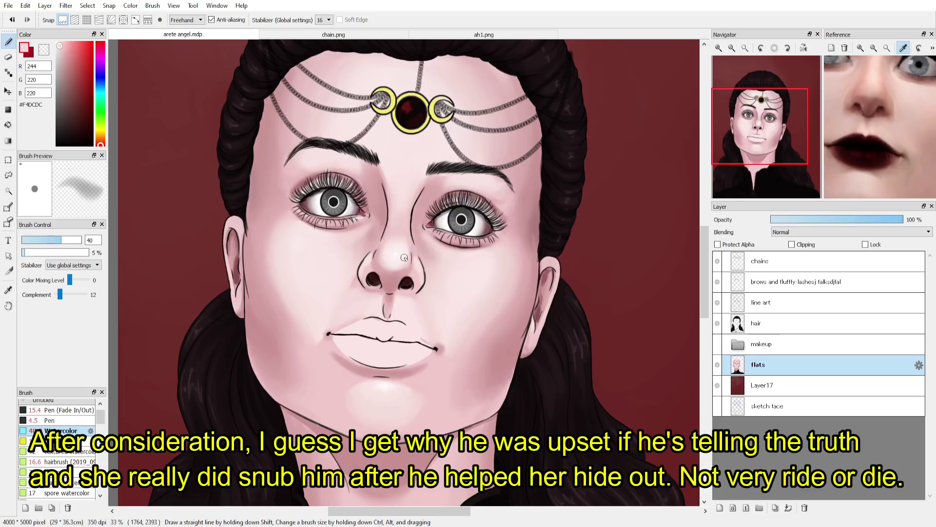
Refine the shading around the nostrils and nose tip on flats with sampled pinks, using Watercolor at sizes 18 to 47, undoing the last stroke
{"action": "left_click", "coordinate": [361, 286], "text": "alt"}
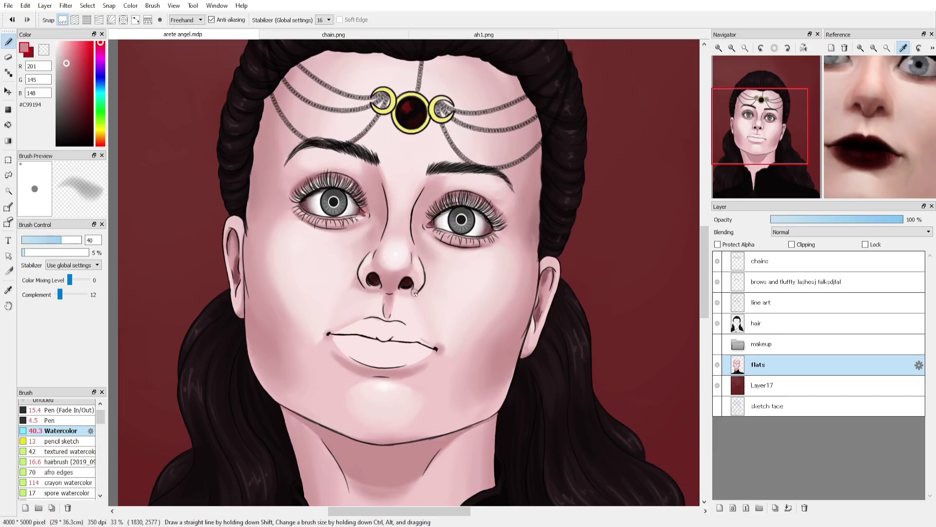
{"action": "left_click", "coordinate": [366, 270], "text": "alt"}
{"action": "left_click_drag", "start_coordinate": [374, 286], "coordinate": [365, 284], "text": "ctrl+alt"}
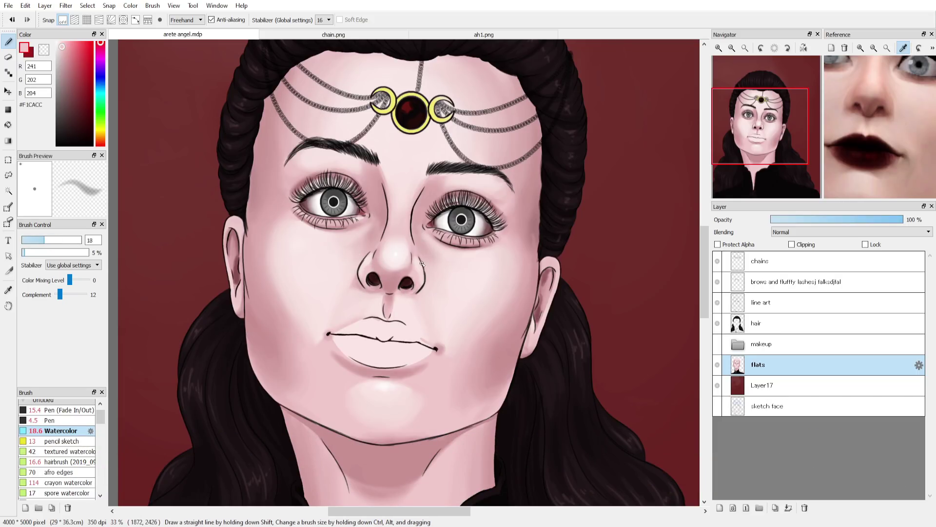
{"action": "left_click", "coordinate": [393, 283], "text": "alt"}
{"action": "left_click", "coordinate": [58, 240]}
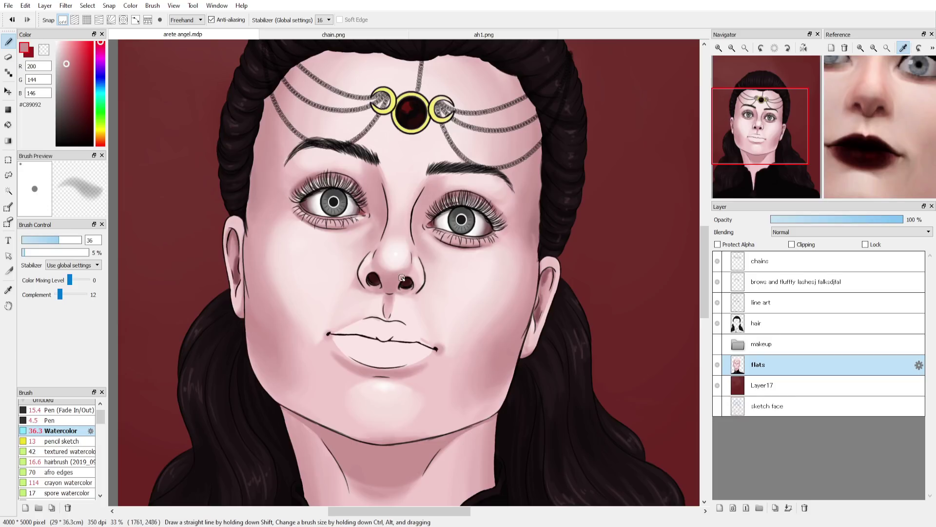
{"action": "left_click", "coordinate": [396, 274], "text": "alt"}
{"action": "left_click_drag", "start_coordinate": [396, 274], "coordinate": [391, 257]}
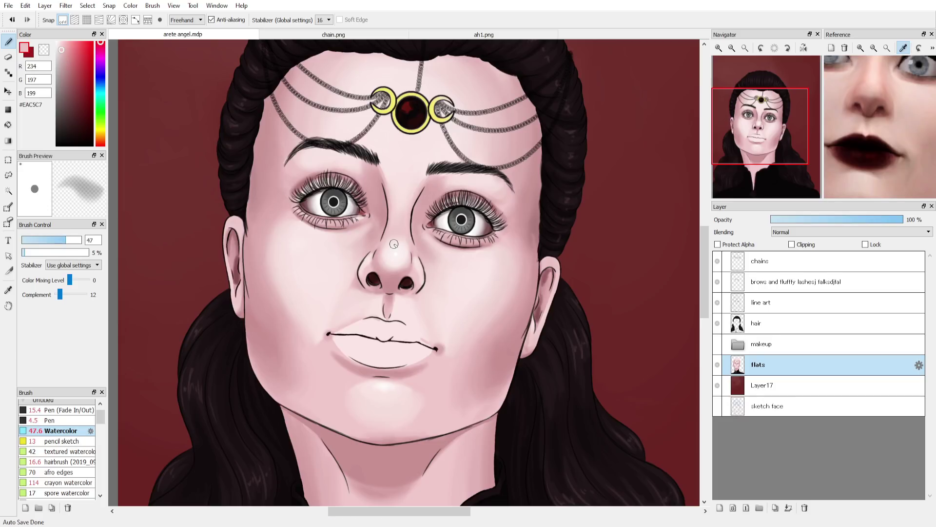
{"action": "key", "text": "ctrl+z"}
Blend the skin at the forehead edges and temples with sampled pinks (#E1B5B7, #ECCAC9), using Watercolor at size 133
{"action": "left_click", "coordinate": [276, 152], "text": "alt"}
{"action": "left_click", "coordinate": [79, 240]}
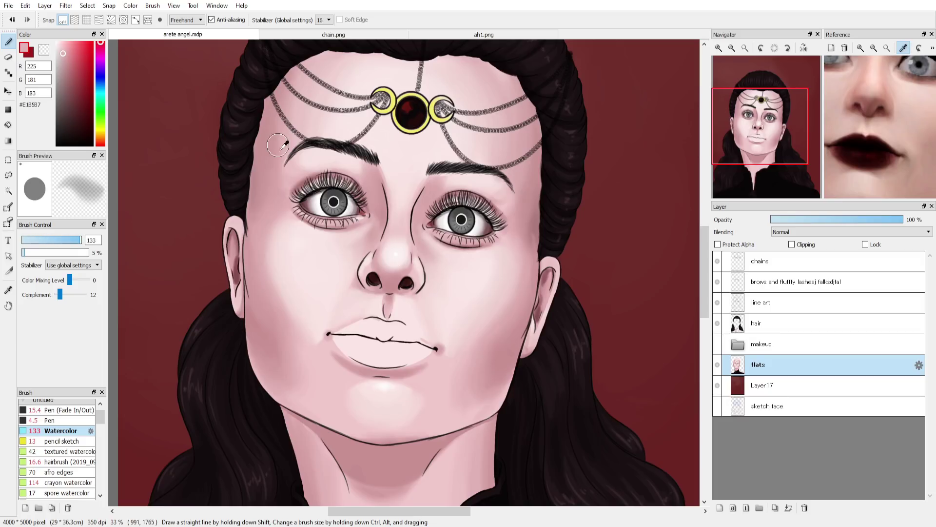
{"action": "left_click_drag", "start_coordinate": [296, 103], "coordinate": [276, 112]}
{"action": "left_click", "coordinate": [528, 127], "text": "alt"}
{"action": "left_click", "coordinate": [511, 184], "text": "alt"}
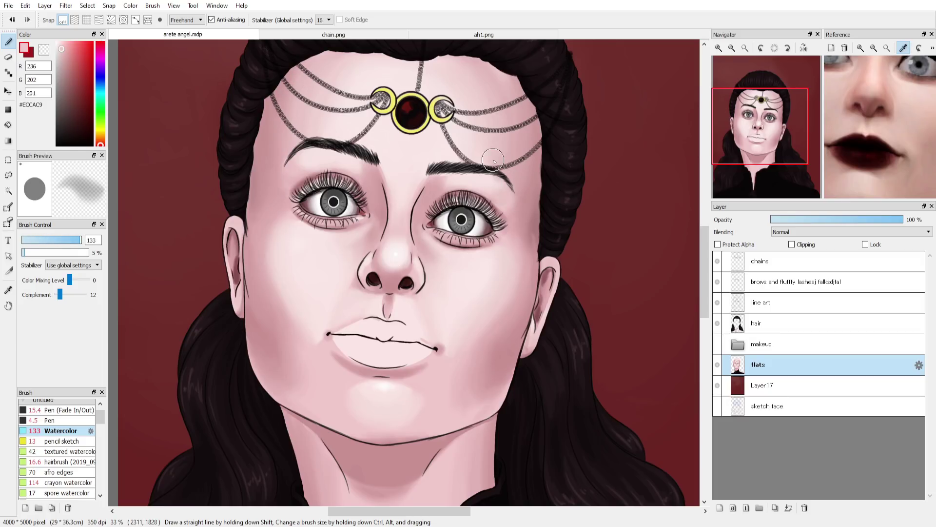
Deepen and blend the shadow from the temple beside the arched chain down to the ear with sampled #AB7A7D, #AC7D7E and #E8BEC1
{"action": "left_click", "coordinate": [532, 185], "text": "alt"}
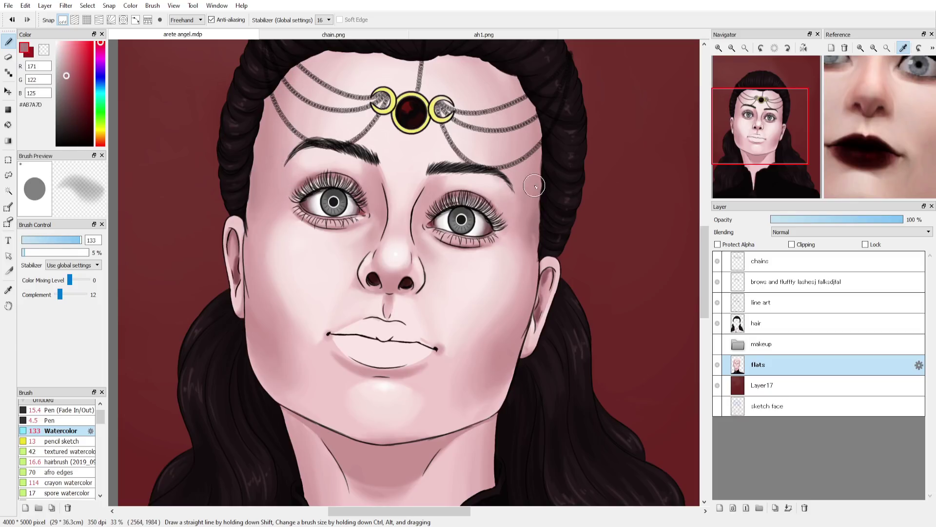
{"action": "left_click", "coordinate": [518, 173], "text": "alt"}
{"action": "left_click_drag", "start_coordinate": [515, 191], "coordinate": [511, 200]}
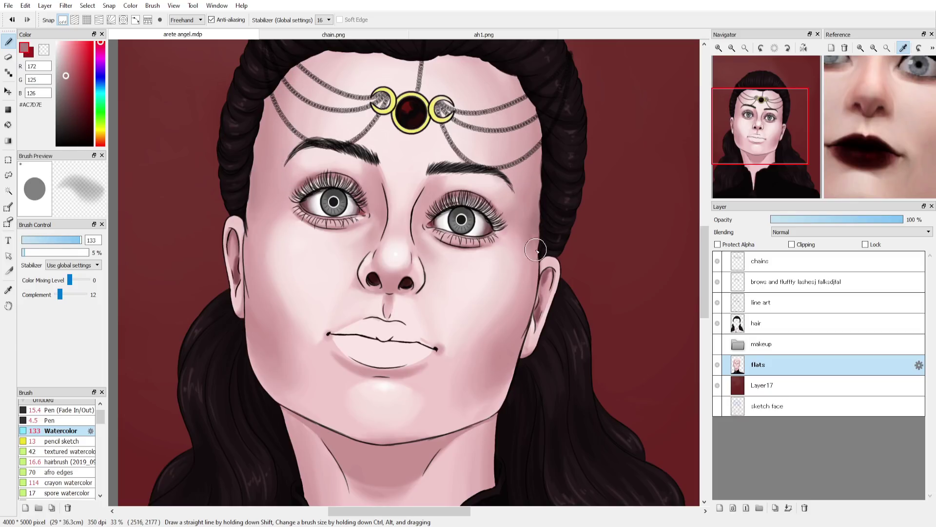
{"action": "left_click", "coordinate": [521, 208], "text": "alt"}
{"action": "left_click", "coordinate": [517, 230], "text": "alt"}
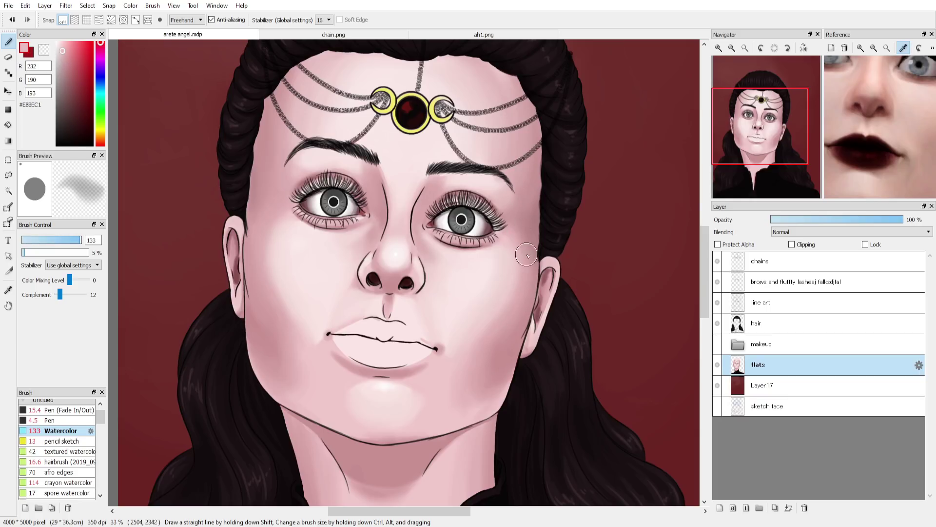
Soften the shading on the cheeks and jaw with sampled skin tones (#E5BBBE, #D5A4A7), using Watercolor at size 133
{"action": "left_click", "coordinate": [267, 237], "text": "alt"}
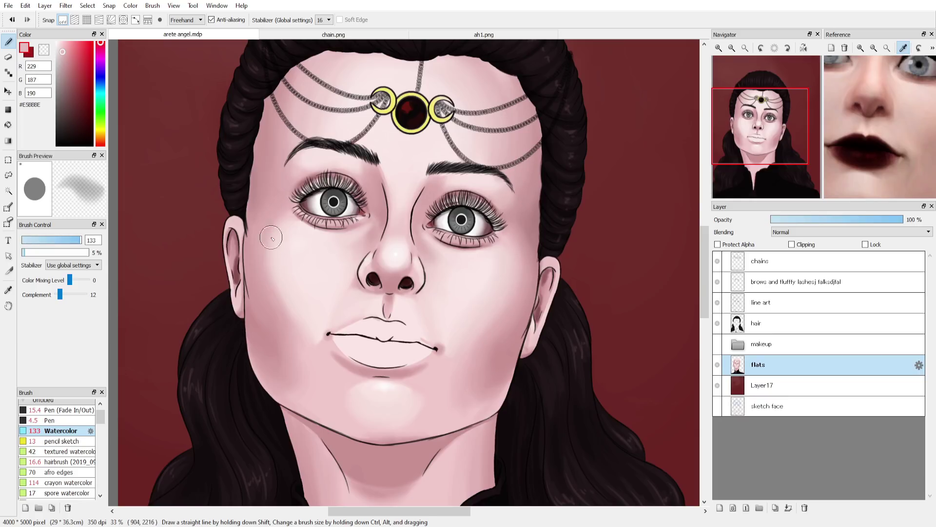
{"action": "left_click", "coordinate": [274, 228], "text": "alt"}
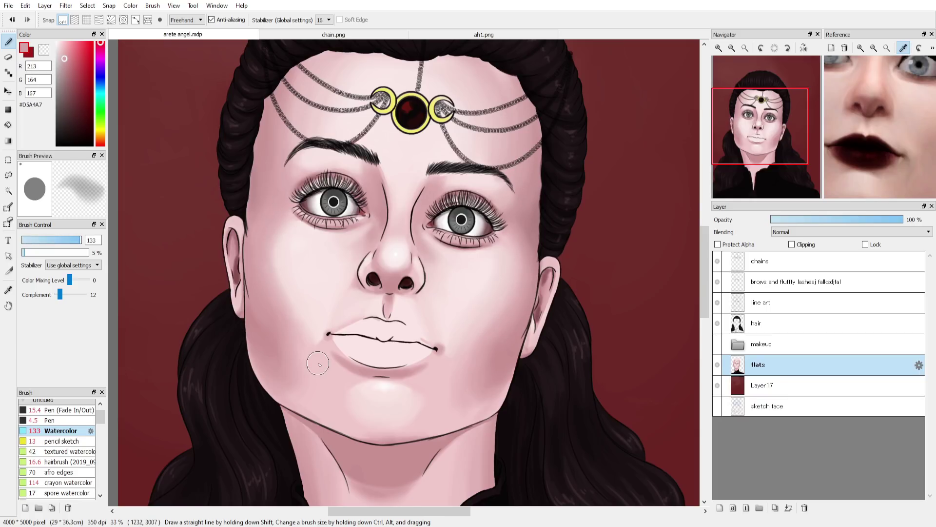
{"action": "left_click", "coordinate": [520, 316], "text": "alt"}
Brighten the cheeks, upper lip edge and brow area with white and near-white pinks, using Watercolor at sizes 59 to 183
{"action": "left_click", "coordinate": [384, 390], "text": "alt"}
{"action": "left_click_drag", "start_coordinate": [59, 45], "coordinate": [57, 5]}
{"action": "left_click_drag", "start_coordinate": [295, 259], "coordinate": [311, 250]}
{"action": "mouse_move", "coordinate": [481, 279]}
{"action": "left_mouse_down"}
{"action": "mouse_move", "coordinate": [506, 256]}
{"action": "mouse_move", "coordinate": [408, 234]}
{"action": "left_mouse_up"}
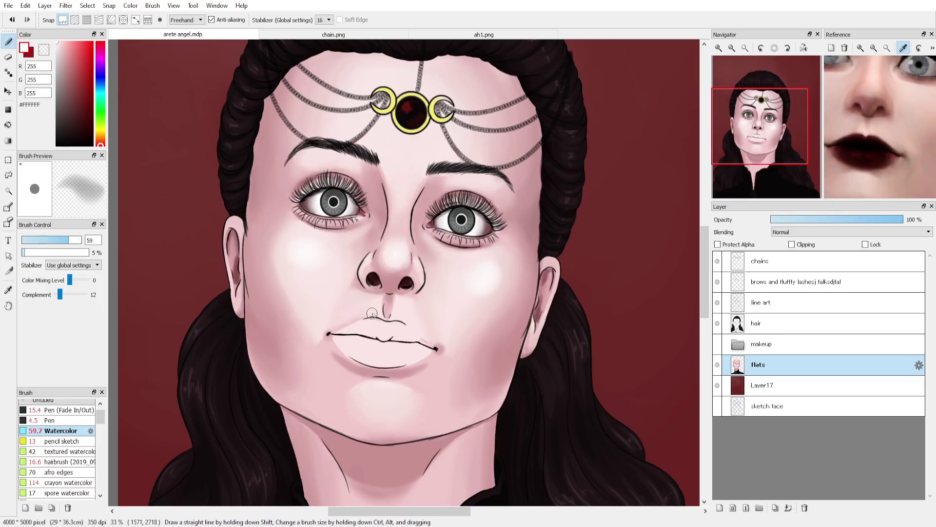
{"action": "left_click", "coordinate": [404, 320], "text": "alt"}
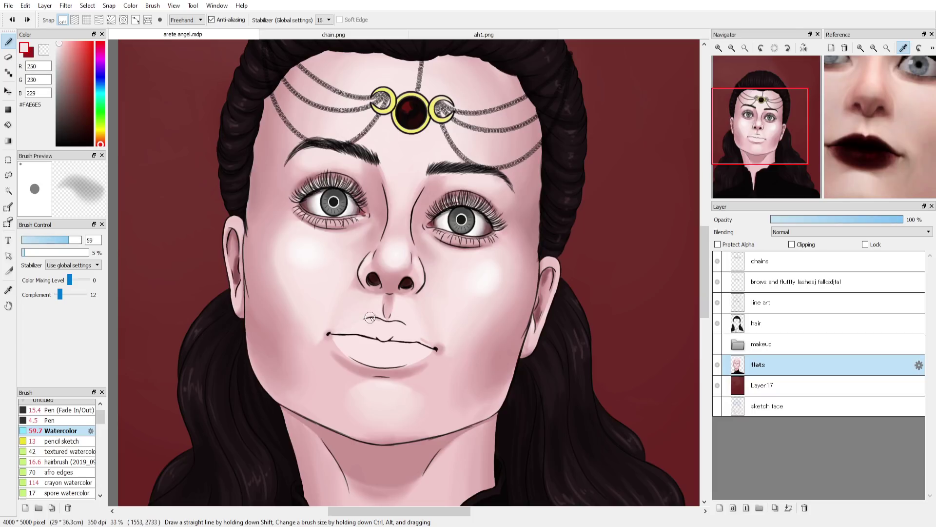
{"action": "left_click_drag", "start_coordinate": [302, 264], "coordinate": [328, 256]}
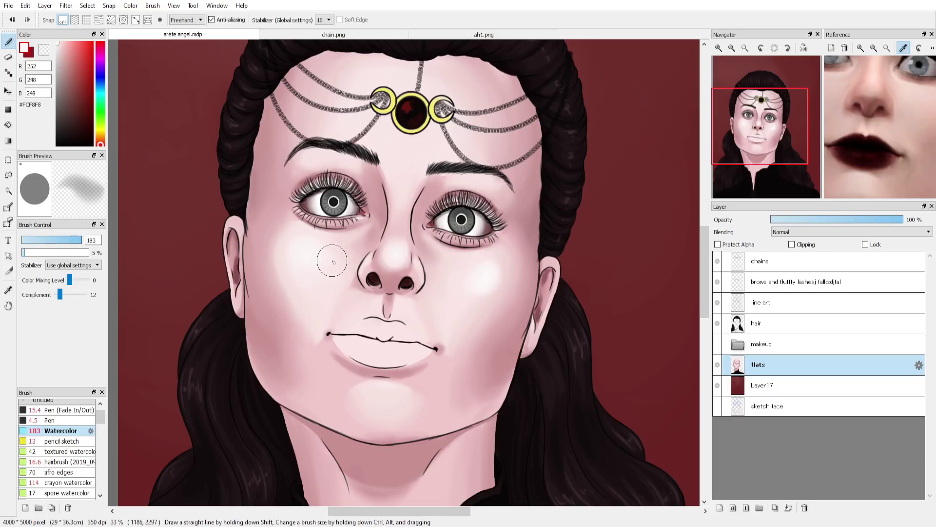
{"action": "left_click", "coordinate": [477, 268], "text": "alt"}
{"action": "mouse_move", "coordinate": [334, 168]}
{"action": "left_mouse_down"}
{"action": "mouse_move", "coordinate": [297, 168]}
{"action": "mouse_move", "coordinate": [327, 165]}
{"action": "left_mouse_up"}
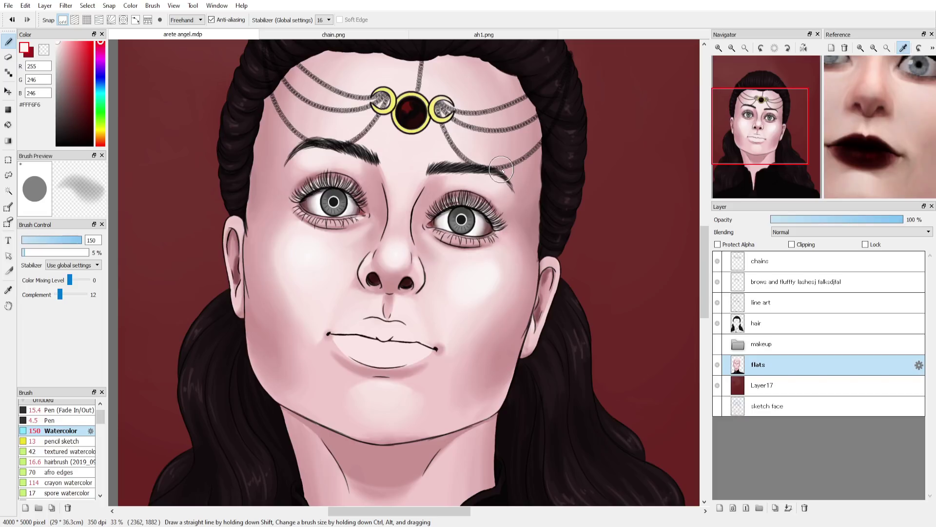
Shade the outer eye corner with #CD9D9F, and blend the skin around the eyes with the line art and brows layers hidden
{"action": "left_click", "coordinate": [507, 223], "text": "alt"}
{"action": "left_click_drag", "start_coordinate": [508, 224], "coordinate": [486, 214]}
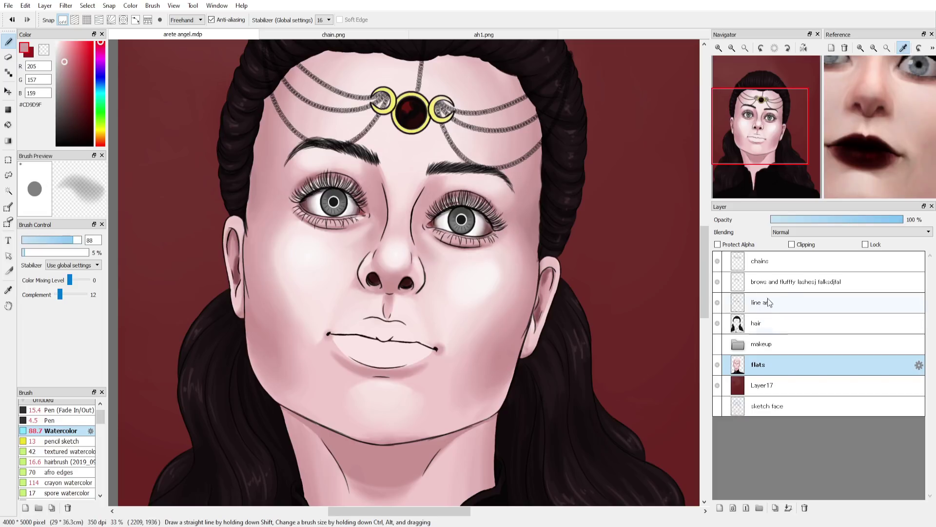
{"action": "left_click", "coordinate": [717, 303]}
{"action": "left_click", "coordinate": [718, 282]}
{"action": "left_click", "coordinate": [312, 163], "text": "alt"}
{"action": "left_click_drag", "start_coordinate": [318, 195], "coordinate": [301, 198]}
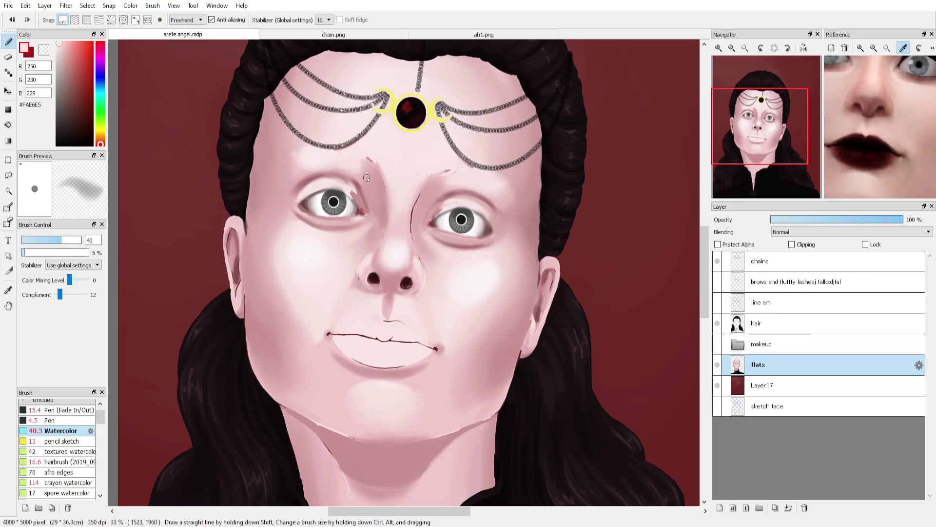
Show the brows, line art and makeup layers again, and select the eyeshadow layer Layer20 inside the makeup folder
{"action": "left_click", "coordinate": [717, 282]}
{"action": "left_click", "coordinate": [717, 344]}
{"action": "left_click", "coordinate": [717, 303]}
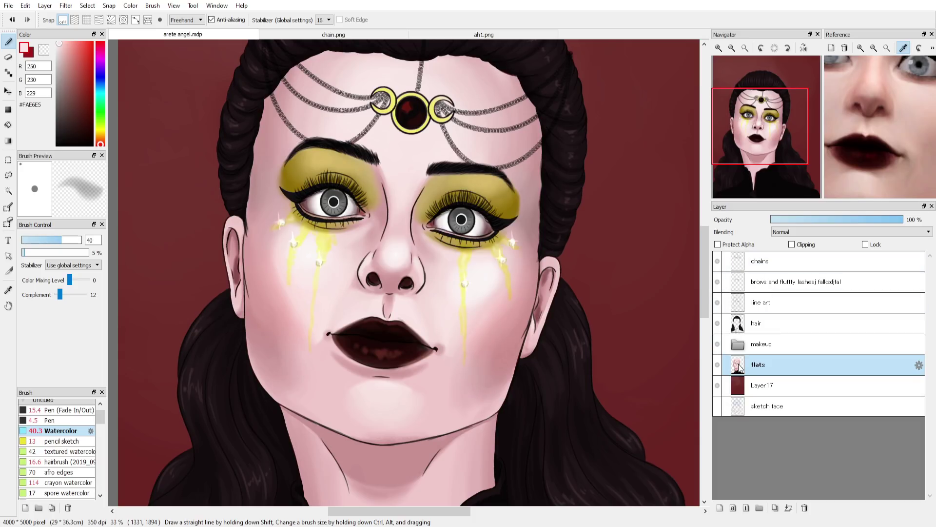
{"action": "left_click", "coordinate": [738, 344]}
{"action": "scroll", "coordinate": [761, 425], "scroll_direction": "down", "scroll_amount": 2}
{"action": "left_click", "coordinate": [762, 427]}
Try Multiply and Overlay blending on the Layer20 eyeshadow
{"action": "left_click", "coordinate": [790, 232]}
{"action": "left_click", "coordinate": [789, 245]}
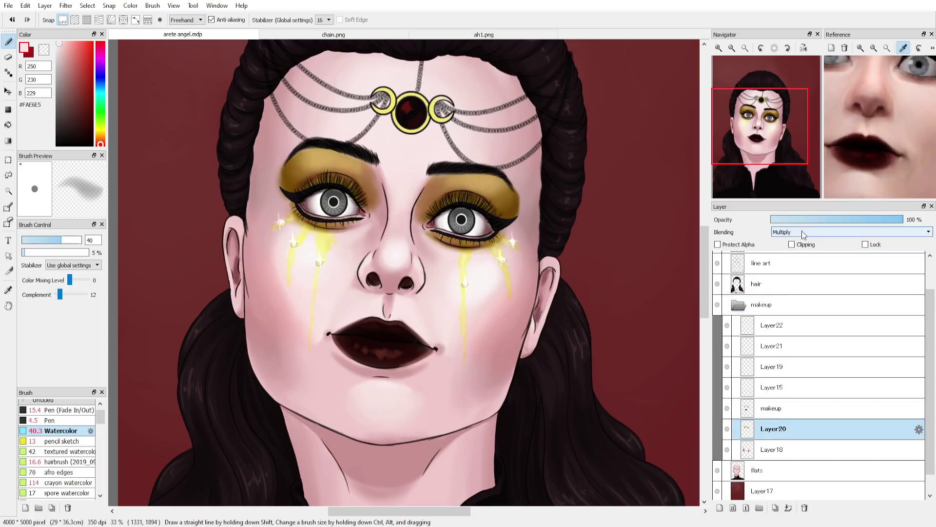
{"action": "scroll", "coordinate": [826, 232], "scroll_direction": "down", "scroll_amount": 3}
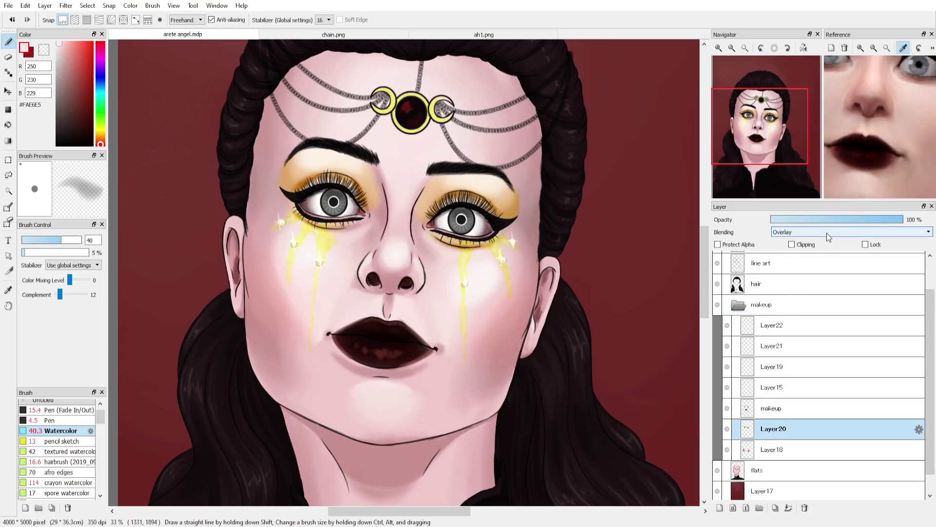
{"action": "scroll", "coordinate": [827, 233], "scroll_direction": "up", "scroll_amount": 5}
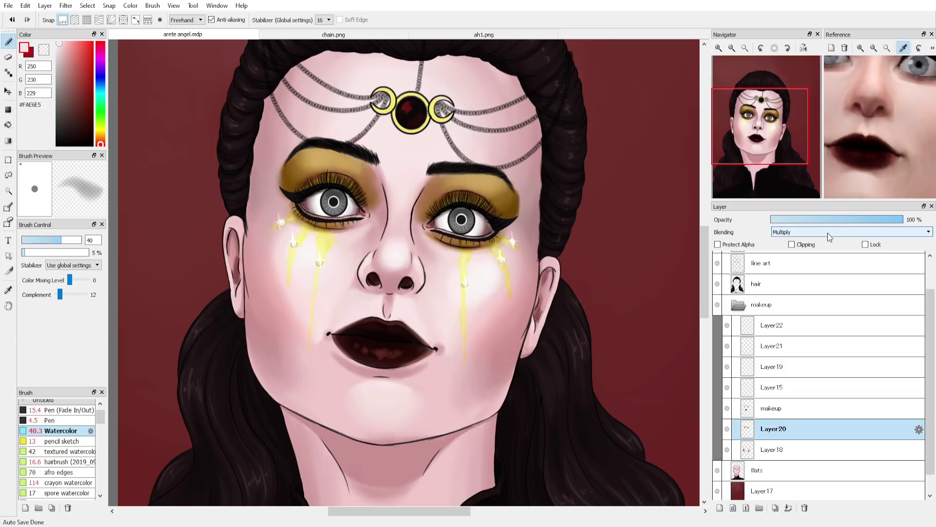
{"action": "right_click", "coordinate": [371, 184]}
{"action": "left_click", "coordinate": [77, 240]}
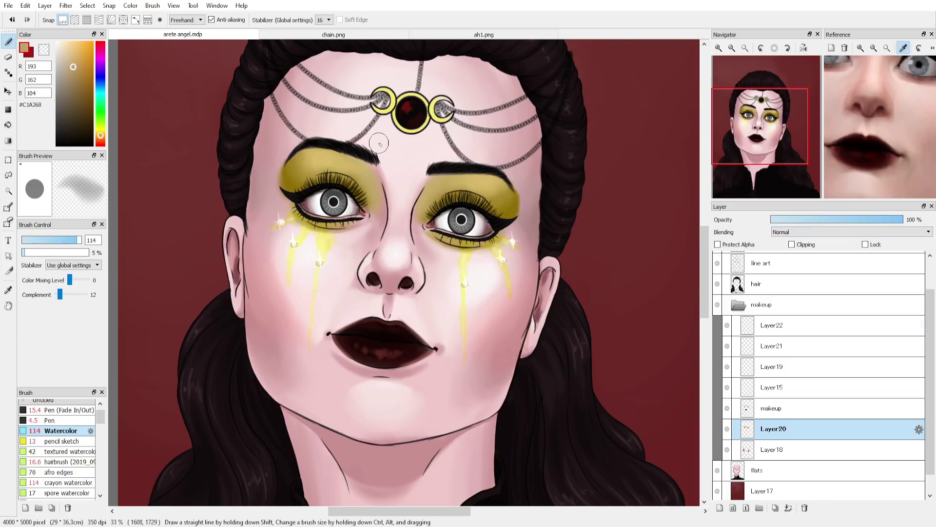
Add a layer above Layer20 and paint speckled glitter over both eyelids with #F6ED82, using the texture brush at size 245
{"action": "left_click", "coordinate": [720, 508]}
{"action": "left_click", "coordinate": [63, 452]}
{"action": "right_click", "coordinate": [316, 293]}
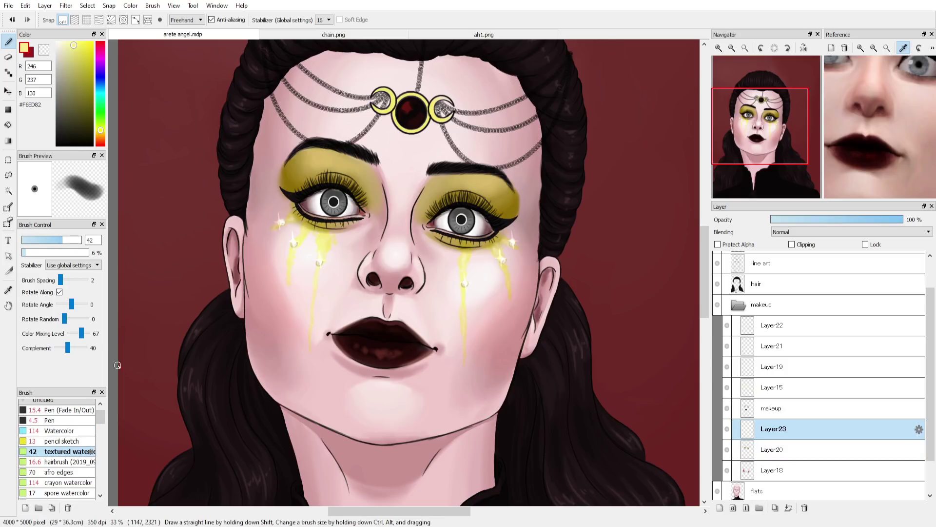
{"action": "left_click_drag", "start_coordinate": [102, 419], "coordinate": [98, 432]}
{"action": "left_click", "coordinate": [58, 451]}
{"action": "left_click", "coordinate": [81, 240]}
{"action": "mouse_move", "coordinate": [298, 174]}
{"action": "left_mouse_down"}
{"action": "mouse_move", "coordinate": [370, 193]}
{"action": "mouse_move", "coordinate": [365, 169]}
{"action": "left_mouse_up"}
{"action": "mouse_move", "coordinate": [497, 196]}
{"action": "left_mouse_down"}
{"action": "mouse_move", "coordinate": [431, 216]}
{"action": "mouse_move", "coordinate": [506, 201]}
{"action": "left_mouse_up"}
{"action": "left_click_drag", "start_coordinate": [287, 181], "coordinate": [358, 147]}
{"action": "left_click_drag", "start_coordinate": [302, 214], "coordinate": [352, 224]}
{"action": "left_click_drag", "start_coordinate": [439, 231], "coordinate": [495, 222]}
Clip the glitter layer to the eyeshadow, set its blending to Add and opacity to 29%, and touch up the texture around both eyes
{"action": "left_click", "coordinate": [804, 244]}
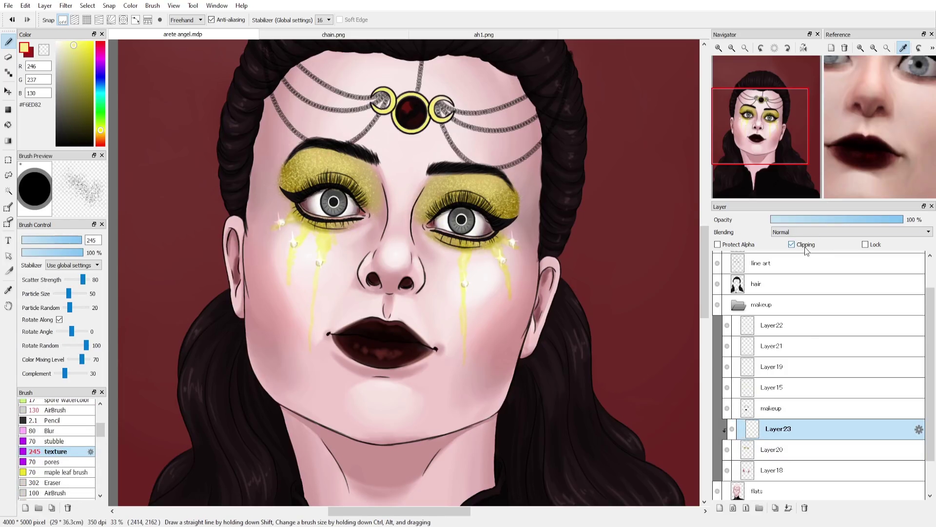
{"action": "left_click", "coordinate": [807, 232]}
{"action": "left_click", "coordinate": [805, 244]}
{"action": "key", "text": "ctrl+0"}
{"action": "left_click_drag", "start_coordinate": [326, 220], "coordinate": [340, 213]}
{"action": "left_click_drag", "start_coordinate": [426, 228], "coordinate": [435, 222]}
{"action": "left_click_drag", "start_coordinate": [902, 219], "coordinate": [812, 219]}
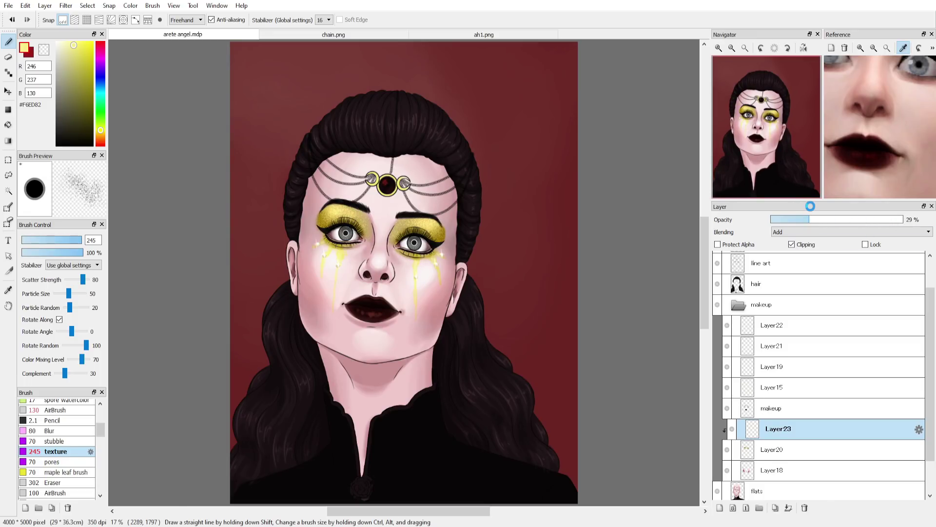
Hide and collapse the makeup folder, and make the flats layer active
{"action": "left_click", "coordinate": [757, 491]}
{"action": "left_click", "coordinate": [320, 232], "text": "alt"}
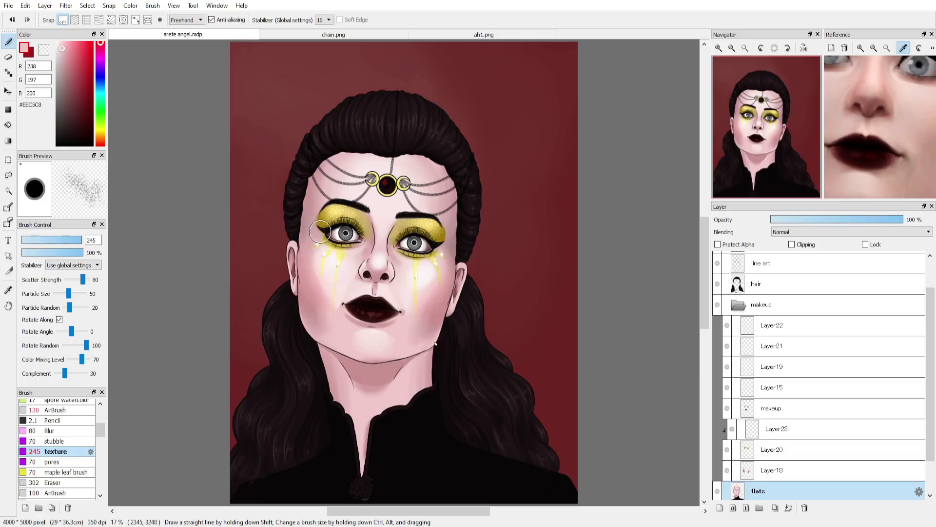
{"action": "left_click", "coordinate": [718, 305]}
{"action": "left_click", "coordinate": [737, 305]}
{"action": "left_click", "coordinate": [758, 365]}
Shade the temple and hairline on the flats layer with the Watercolor brush at size 189, using sampled #CF9A9C and #B88487
{"action": "left_click", "coordinate": [312, 227], "text": "alt"}
{"action": "left_click_drag", "start_coordinate": [100, 427], "coordinate": [101, 407]}
{"action": "left_click", "coordinate": [60, 446]}
{"action": "key", "text": "bracketright"}
{"action": "key", "text": "bracketright"}
{"action": "key", "text": "bracketright"}
{"action": "key", "text": "bracketright"}
{"action": "key", "text": "bracketright"}
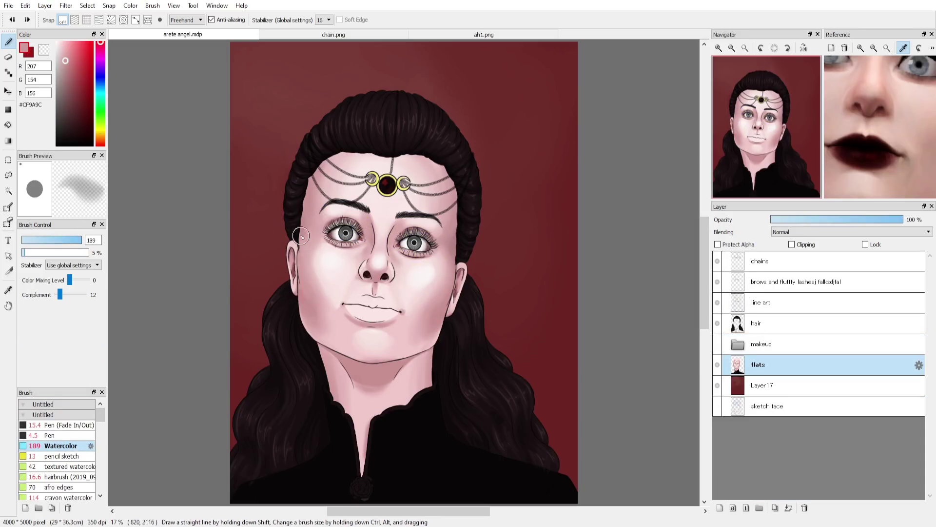
{"action": "left_click", "coordinate": [302, 249], "text": "alt"}
{"action": "left_click_drag", "start_coordinate": [301, 251], "coordinate": [332, 153]}
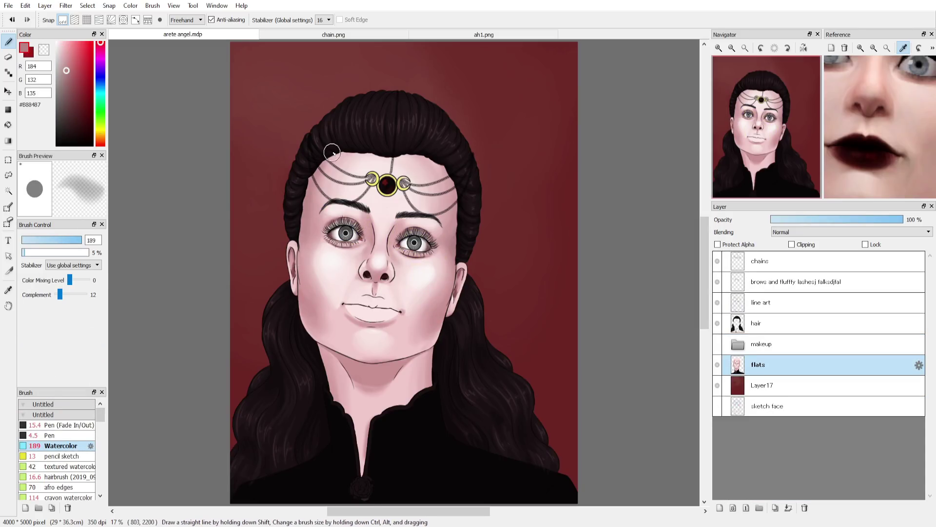
Blend the cheeks and jaw with sampled skin tones #CD9D9F, #E7BCBE and #EACBCB
{"action": "left_click", "coordinate": [448, 216], "text": "alt"}
{"action": "key", "text": "ctrl+plus"}
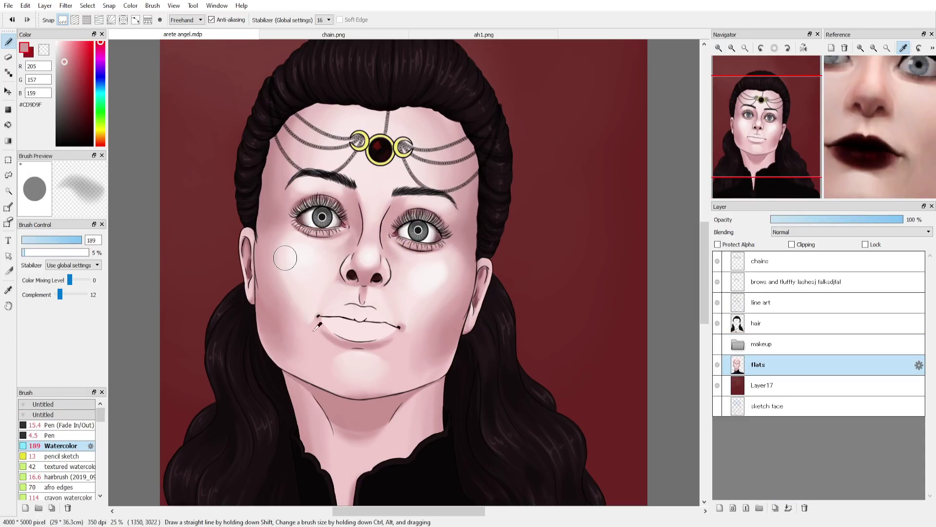
{"action": "left_click", "coordinate": [456, 300], "text": "alt"}
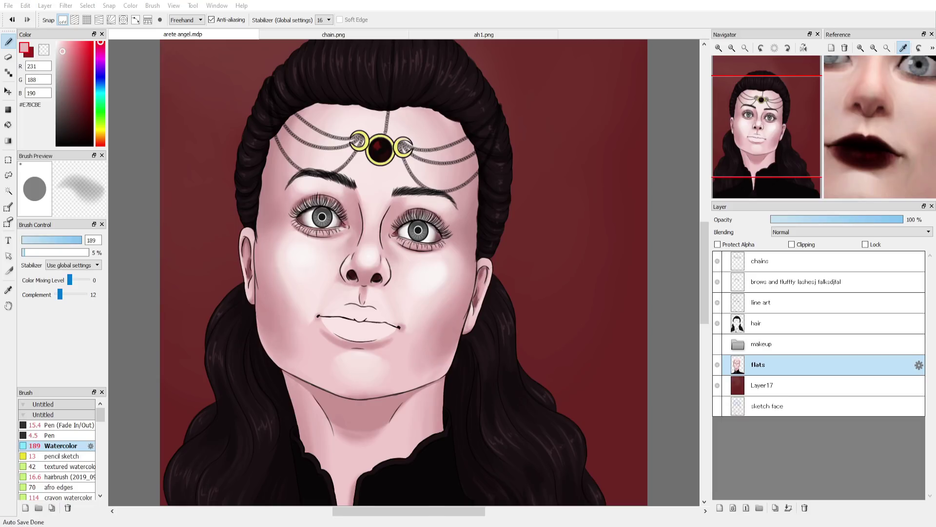
{"action": "left_click", "coordinate": [456, 253], "text": "alt"}
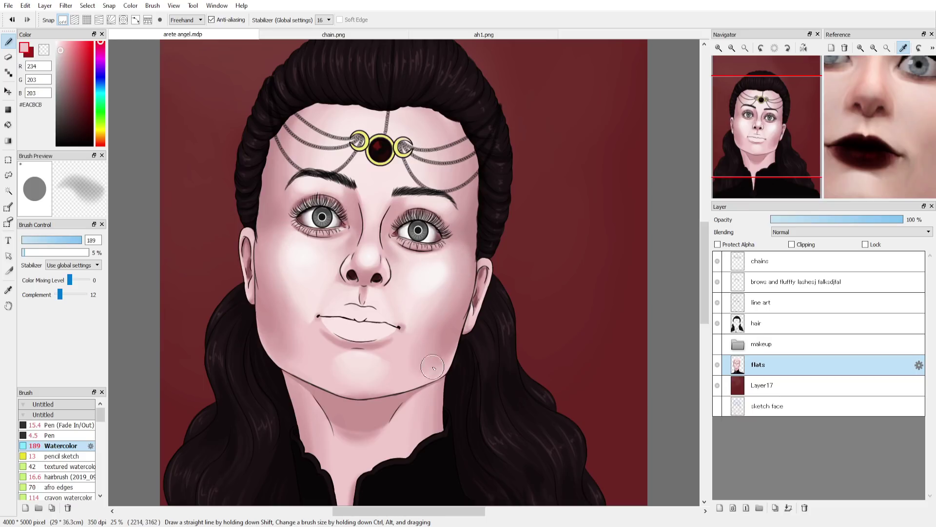
Lighten the chin and forehead with sampled #FAF5F5, enlarging the brush to 358 for the forehead, and show the makeup folder again
{"action": "left_click", "coordinate": [419, 290], "text": "alt"}
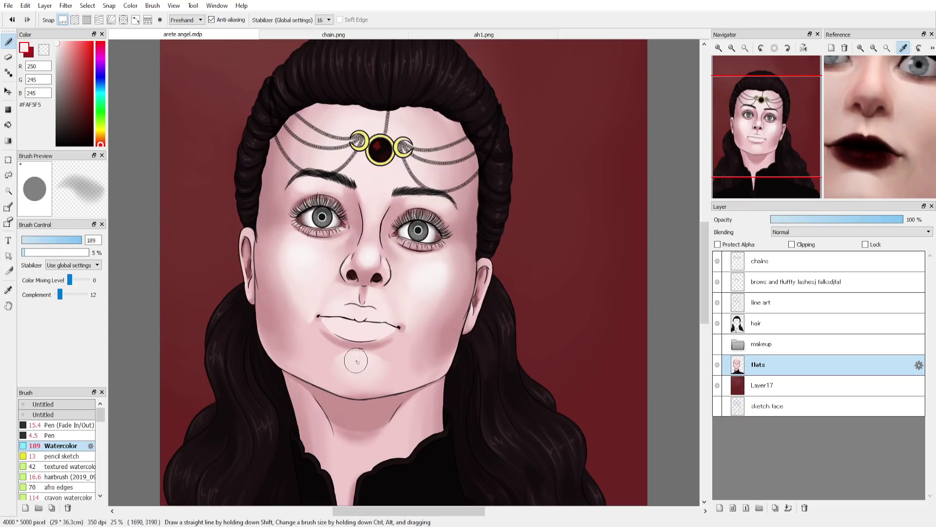
{"action": "left_click_drag", "start_coordinate": [78, 240], "coordinate": [102, 234]}
{"action": "left_click_drag", "start_coordinate": [378, 154], "coordinate": [368, 164]}
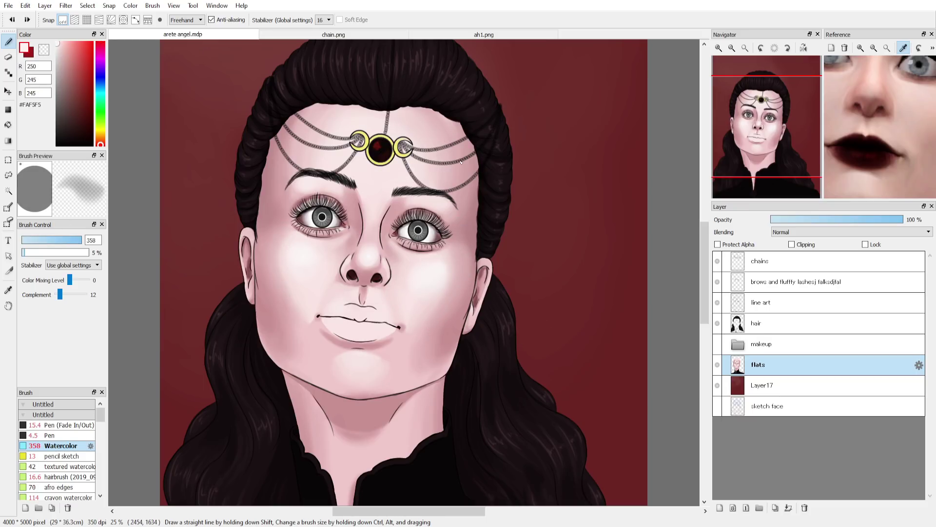
{"action": "left_click", "coordinate": [717, 344]}
{"action": "left_click", "coordinate": [745, 48]}
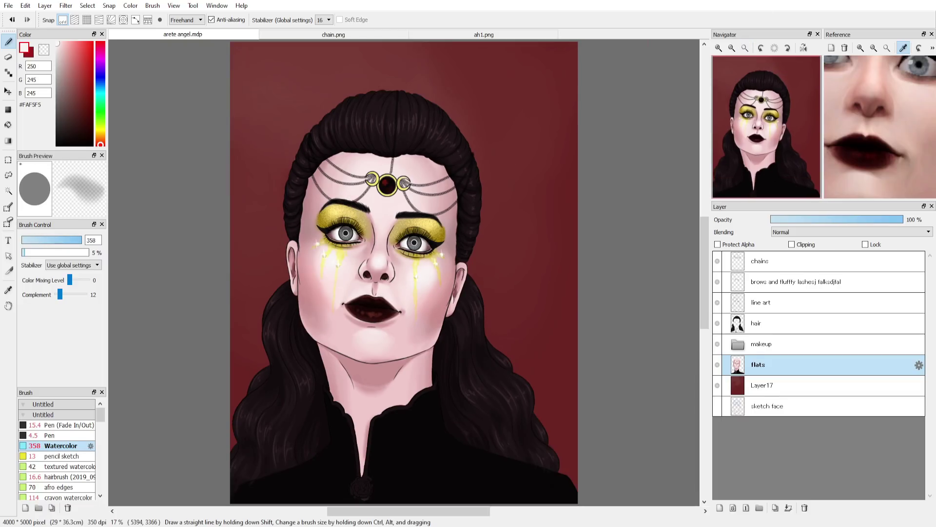
Add a deep red layer above Layer17, set its blending to Soft Light at 52% opacity, and save the painting
{"action": "left_click", "coordinate": [742, 395]}
{"action": "left_click", "coordinate": [720, 508]}
{"action": "left_click", "coordinate": [79, 119]}
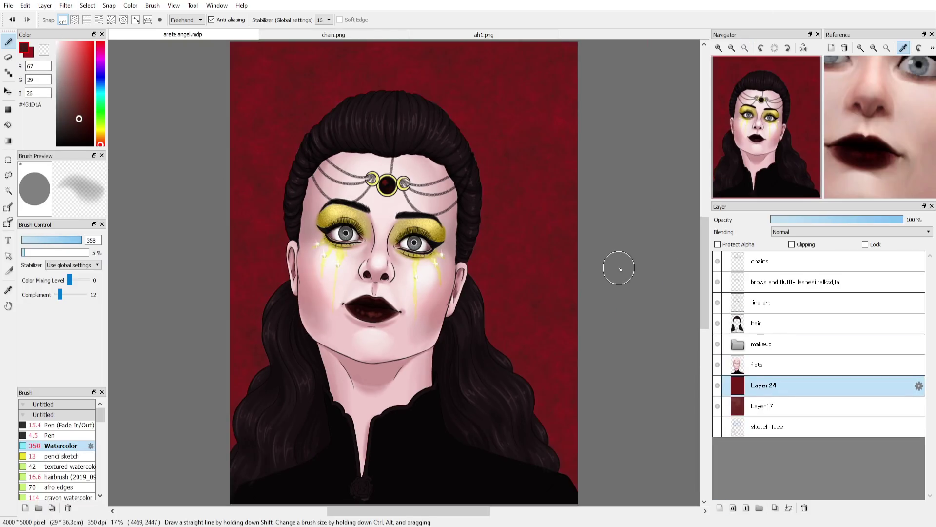
{"action": "scroll", "coordinate": [837, 234], "scroll_direction": "down", "scroll_amount": 5}
{"action": "scroll", "coordinate": [837, 234], "scroll_direction": "down", "scroll_amount": 6}
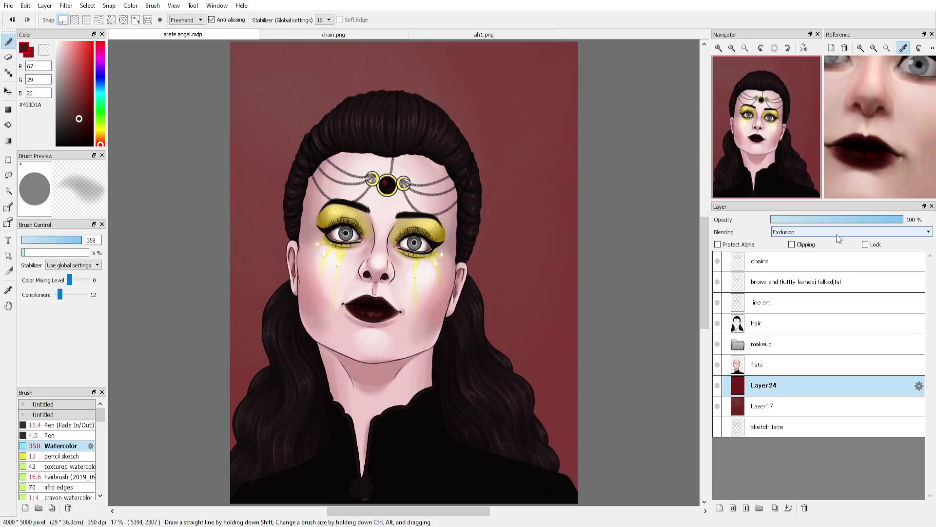
{"action": "left_click_drag", "start_coordinate": [803, 221], "coordinate": [840, 221]}
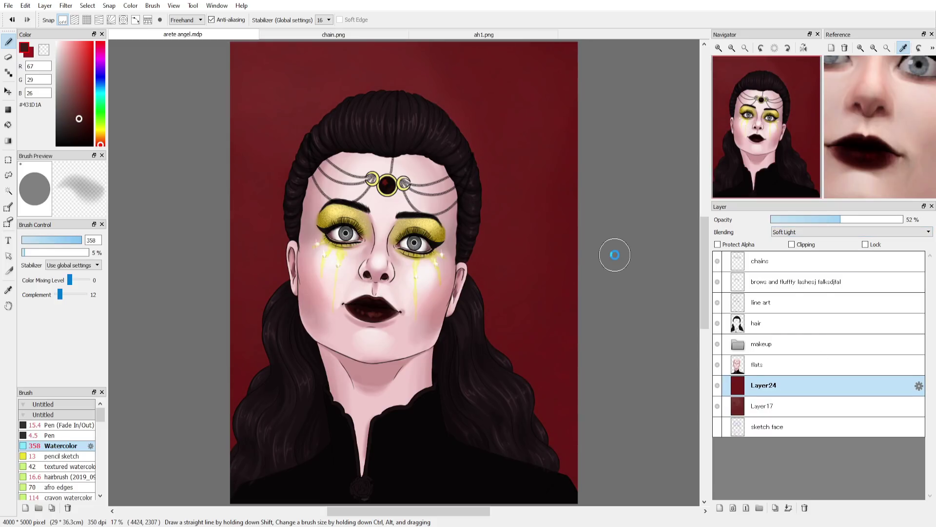
{"action": "key", "text": "ctrl+s"}
Bring the neck into view in the reference image and ready the Watercolor brush at size 114 in #724D44 on the flats layer
{"action": "left_click_drag", "start_coordinate": [882, 193], "coordinate": [886, 63]}
{"action": "left_click", "coordinate": [887, 107]}
{"action": "left_click", "coordinate": [777, 359]}
{"action": "key", "text": "bracketleft"}
{"action": "key", "text": "bracketleft"}
{"action": "key", "text": "bracketleft"}
{"action": "key", "text": "bracketleft"}
{"action": "key", "text": "bracketleft"}
{"action": "key", "text": "bracketleft"}
{"action": "key", "text": "bracketleft"}
{"action": "key", "text": "bracketleft"}
{"action": "key", "text": "bracketleft"}
{"action": "key", "text": "bracketleft"}
{"action": "key", "text": "bracketleft"}
{"action": "key", "text": "bracketleft"}
{"action": "key", "text": "bracketleft"}
{"action": "key", "text": "bracketleft"}
{"action": "key", "text": "bracketleft"}
{"action": "key", "text": "bracketleft"}
{"action": "key", "text": "bracketleft"}
{"action": "key", "text": "ctrl+z"}
{"action": "key", "text": "bracketright"}
{"action": "key", "text": "bracketright"}
{"action": "key", "text": "bracketright"}
{"action": "key", "text": "bracketright"}
{"action": "key", "text": "bracketright"}
{"action": "key", "text": "bracketright"}
{"action": "key", "text": "bracketright"}
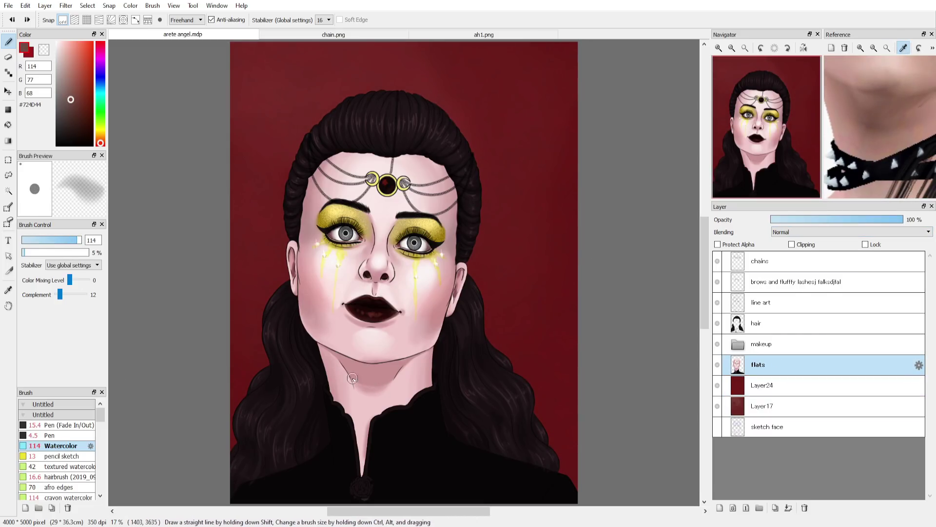
Build up the neck shadow beneath the chin with #B27B7C and #B57E7F at brush size 166
{"action": "right_click", "coordinate": [366, 381]}
{"action": "left_click", "coordinate": [81, 240]}
{"action": "mouse_move", "coordinate": [384, 387]}
{"action": "left_mouse_down"}
{"action": "mouse_move", "coordinate": [352, 381]}
{"action": "mouse_move", "coordinate": [409, 362]}
{"action": "mouse_move", "coordinate": [354, 386]}
{"action": "mouse_move", "coordinate": [351, 335]}
{"action": "mouse_move", "coordinate": [365, 369]}
{"action": "mouse_move", "coordinate": [358, 382]}
{"action": "mouse_move", "coordinate": [379, 378]}
{"action": "left_mouse_up"}
{"action": "left_click", "coordinate": [67, 73]}
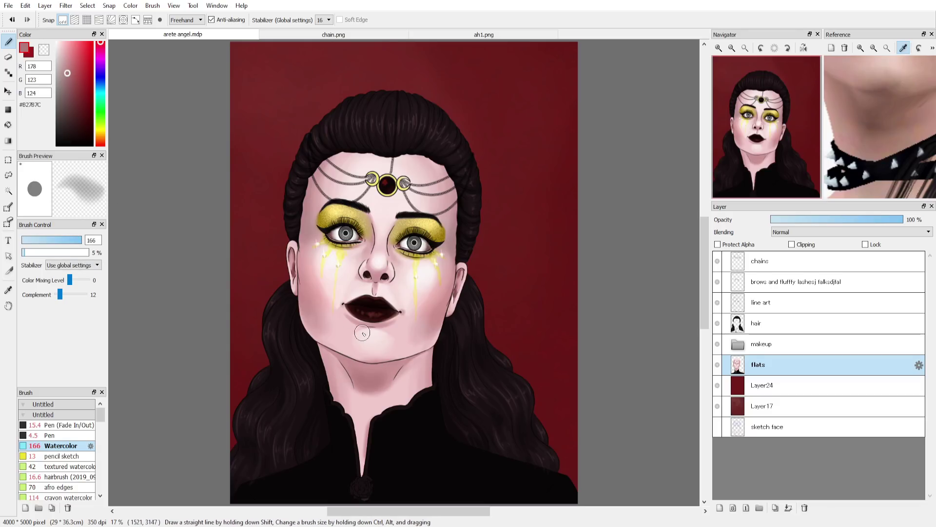
{"action": "right_click", "coordinate": [344, 336]}
{"action": "right_click", "coordinate": [384, 374]}
{"action": "left_click_drag", "start_coordinate": [423, 351], "coordinate": [423, 386]}
{"action": "key", "text": "ctrl+z"}
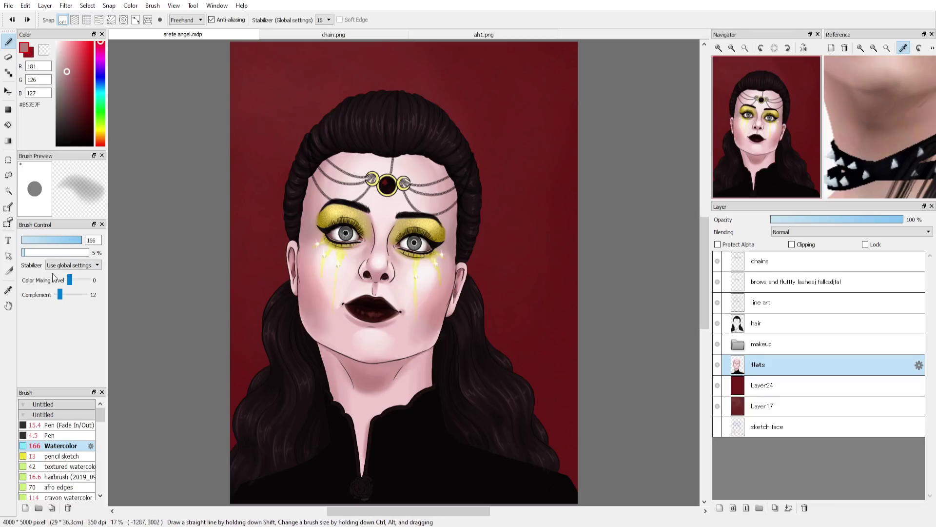
Select the neck skin with the Magic Wand at tolerance 78
{"action": "left_click", "coordinate": [8, 191]}
{"action": "left_click", "coordinate": [391, 373]}
{"action": "key", "text": "ctrl+z"}
{"action": "left_click_drag", "start_coordinate": [138, 21], "coordinate": [146, 24]}
{"action": "left_click", "coordinate": [390, 376]}
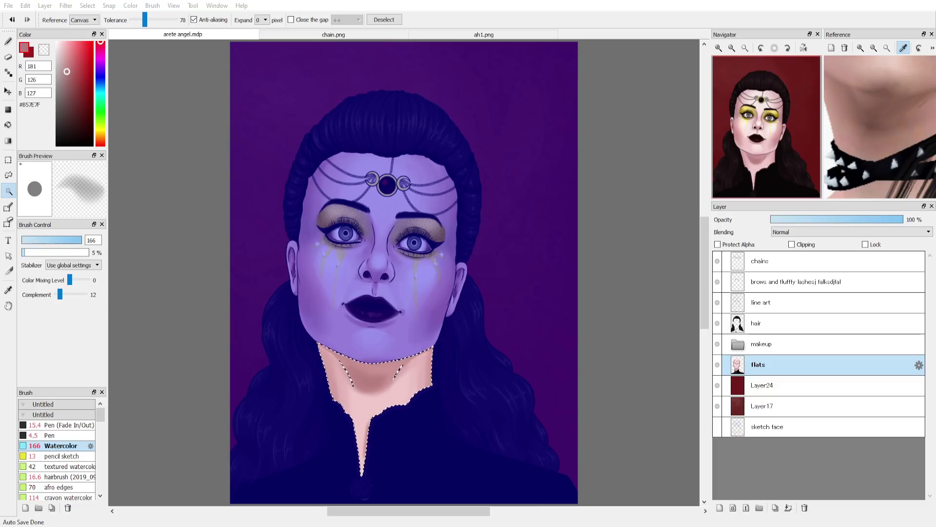
Shade the side of the neck within the selection using #B57E7F, and clear the selection
{"action": "key", "text": "b"}
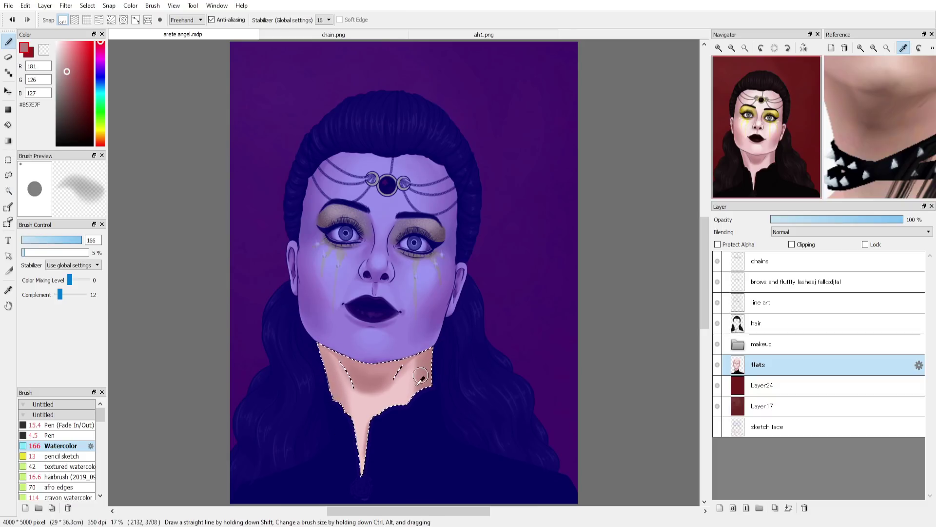
{"action": "left_click", "coordinate": [381, 404], "text": "alt"}
{"action": "key", "text": "g"}
{"action": "key", "text": "b"}
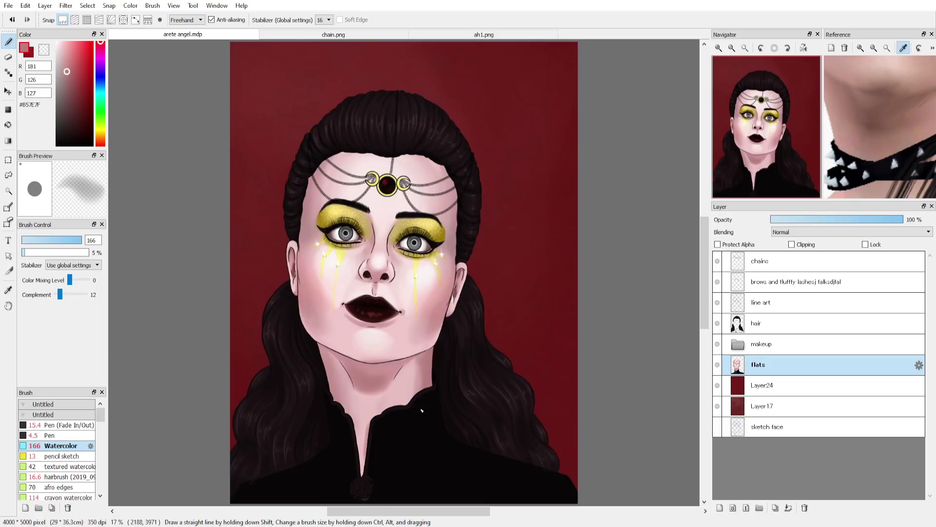
Shade one edge of the skin inside the narrow collar opening with #B57E7F at brush size 50
{"action": "left_click", "coordinate": [718, 48]}
{"action": "left_click", "coordinate": [719, 48]}
{"action": "left_click", "coordinate": [770, 174]}
{"action": "key", "text": "bracketleft"}
{"action": "key", "text": "bracketleft"}
{"action": "key", "text": "bracketleft"}
{"action": "key", "text": "bracketleft"}
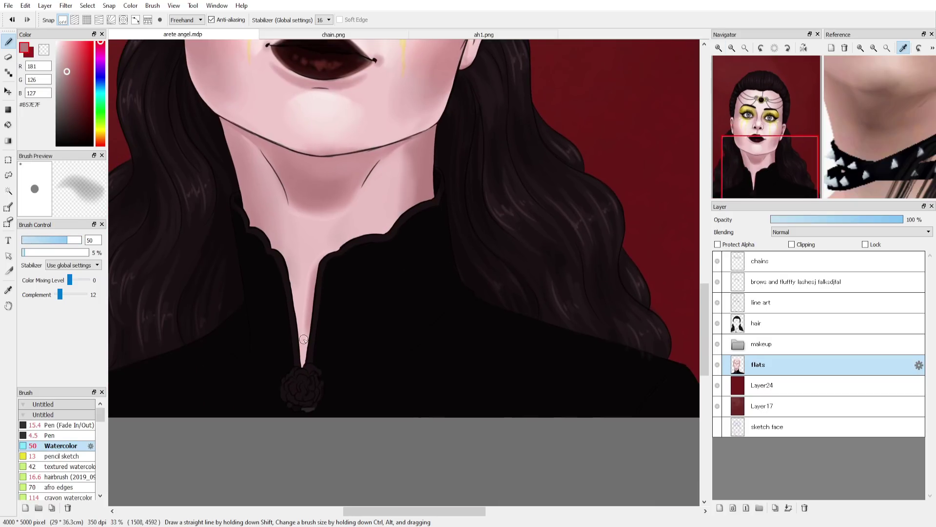
{"action": "left_click_drag", "start_coordinate": [309, 317], "coordinate": [302, 365]}
{"action": "left_click_drag", "start_coordinate": [312, 288], "coordinate": [303, 365]}
{"action": "left_click_drag", "start_coordinate": [316, 266], "coordinate": [308, 314]}
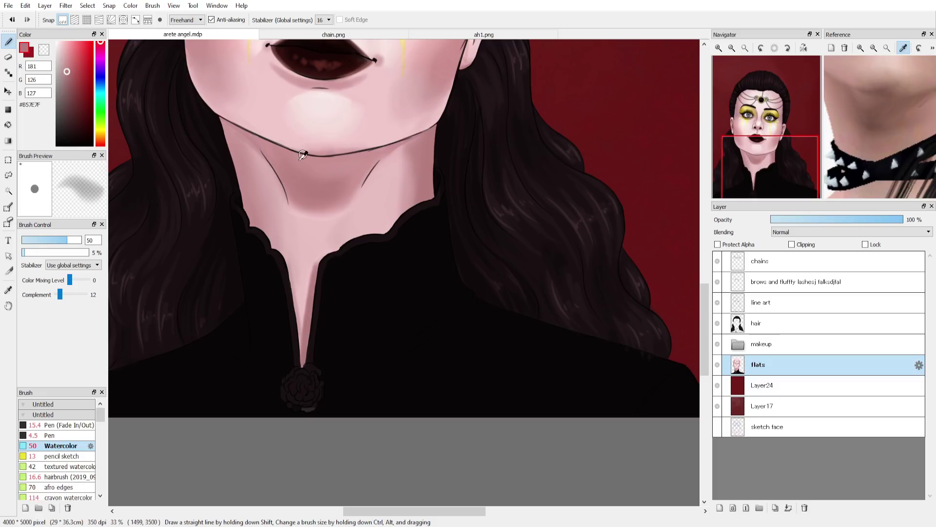
Deepen and blend the shadow around the neck tendons with sampled tones #B68081 and #A56868, enlarging the brush to 108
{"action": "left_click", "coordinate": [271, 146], "text": "alt"}
{"action": "left_click_drag", "start_coordinate": [365, 179], "coordinate": [403, 147]}
{"action": "left_click_drag", "start_coordinate": [375, 173], "coordinate": [333, 209]}
{"action": "left_click", "coordinate": [303, 227], "text": "alt"}
{"action": "key", "text": "bracketright"}
{"action": "key", "text": "bracketright"}
{"action": "key", "text": "bracketright"}
{"action": "left_click", "coordinate": [339, 186], "text": "alt"}
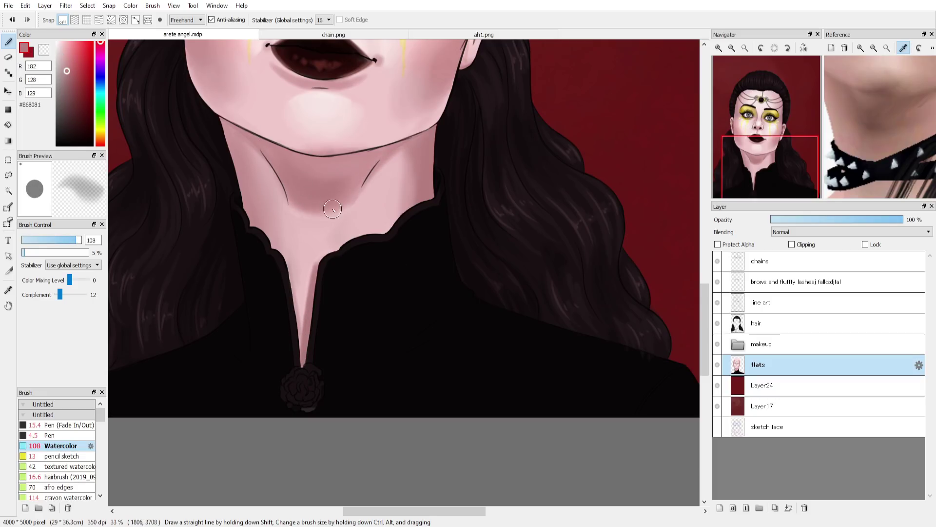
{"action": "left_click", "coordinate": [295, 188], "text": "alt"}
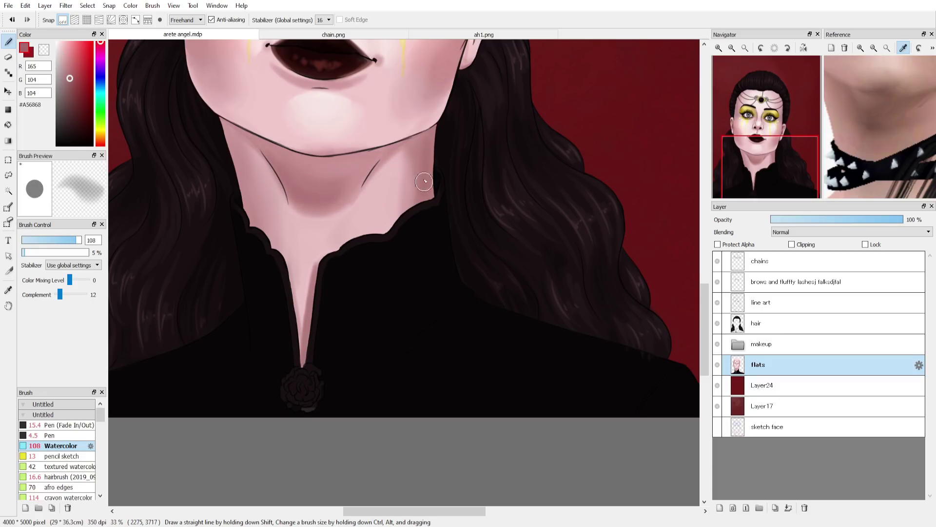
Soften both sides of the neck with sampled skin tones, using #D3A4A7 at brush size 212 below the jaw
{"action": "left_click_drag", "start_coordinate": [240, 145], "coordinate": [251, 199]}
{"action": "left_click", "coordinate": [263, 230], "text": "alt"}
{"action": "mouse_move", "coordinate": [397, 167]}
{"action": "left_mouse_down"}
{"action": "mouse_move", "coordinate": [386, 226]}
{"action": "mouse_move", "coordinate": [395, 171]}
{"action": "mouse_move", "coordinate": [411, 160]}
{"action": "mouse_move", "coordinate": [377, 174]}
{"action": "mouse_move", "coordinate": [408, 193]}
{"action": "mouse_move", "coordinate": [410, 139]}
{"action": "mouse_move", "coordinate": [381, 183]}
{"action": "mouse_move", "coordinate": [429, 144]}
{"action": "mouse_move", "coordinate": [393, 167]}
{"action": "mouse_move", "coordinate": [367, 203]}
{"action": "mouse_move", "coordinate": [398, 179]}
{"action": "left_mouse_up"}
{"action": "left_click", "coordinate": [410, 137], "text": "alt"}
{"action": "left_click", "coordinate": [396, 183], "text": "alt"}
{"action": "left_click_drag", "start_coordinate": [257, 205], "coordinate": [243, 128]}
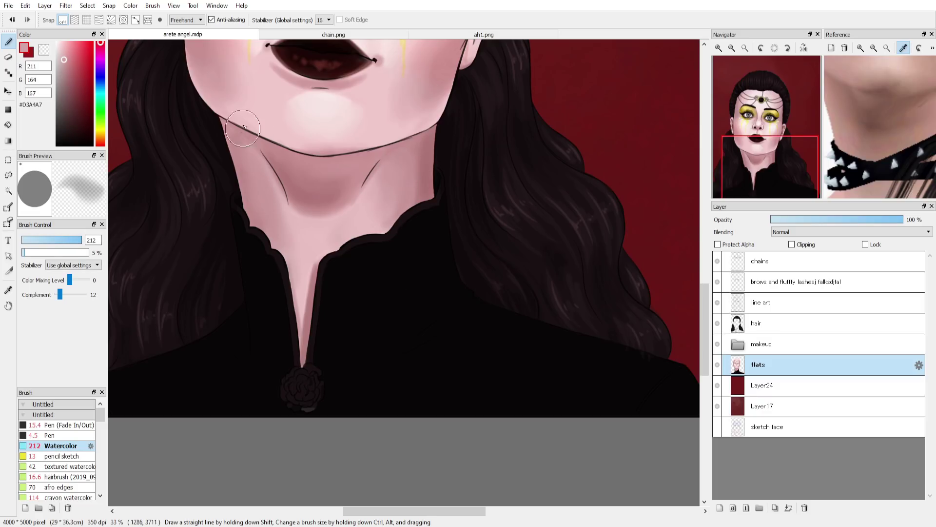
{"action": "left_click", "coordinate": [745, 47]}
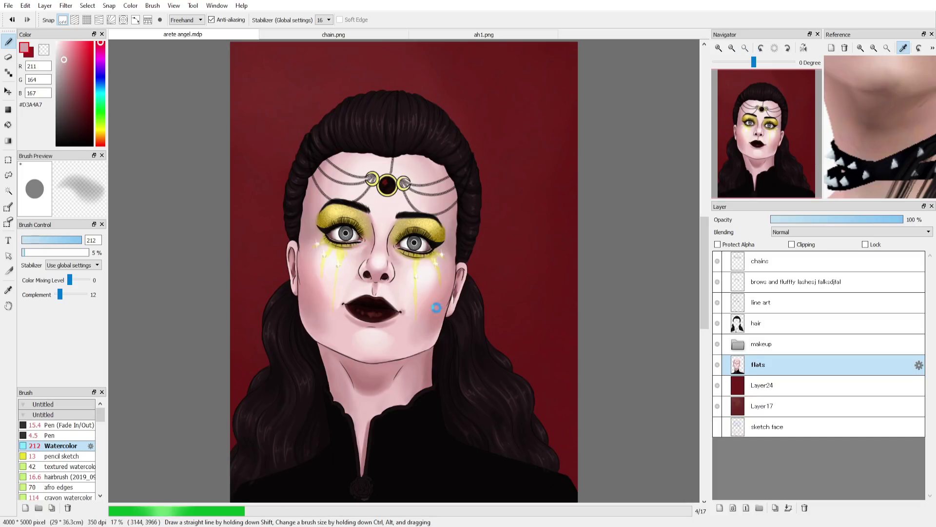
Darken the side of the neck with #BA8687 at brush size 108 and blend the lower edge of the neck shadow
{"action": "key", "text": "["}
{"action": "key", "text": "["}
{"action": "left_click", "coordinate": [429, 373], "text": "alt"}
{"action": "left_click_drag", "start_coordinate": [428, 362], "coordinate": [418, 377]}
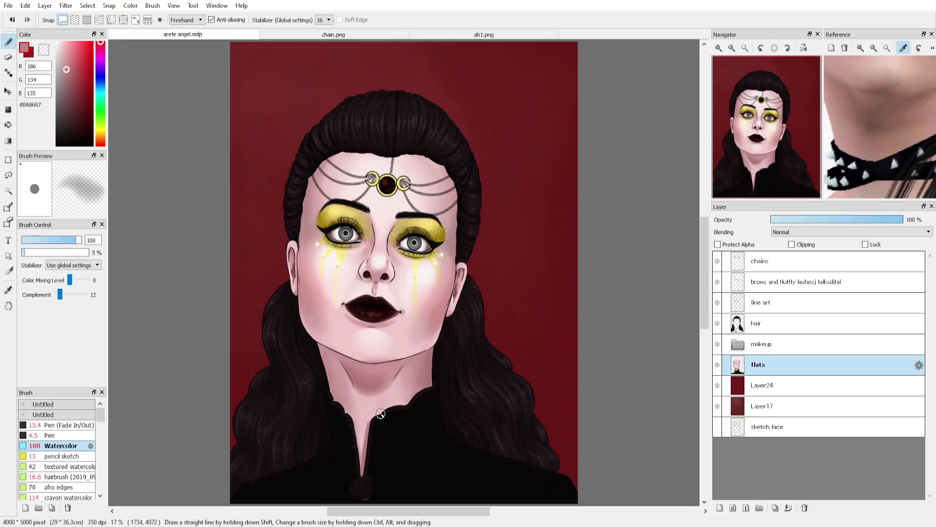
{"action": "left_click", "coordinate": [79, 239]}
{"action": "left_click", "coordinate": [363, 389], "text": "alt"}
{"action": "left_click_drag", "start_coordinate": [352, 389], "coordinate": [390, 391]}
Refine the neck shadow near the throat with #C9989A at brush size 62, and sample a deeper skin tone
{"action": "left_click", "coordinate": [55, 239]}
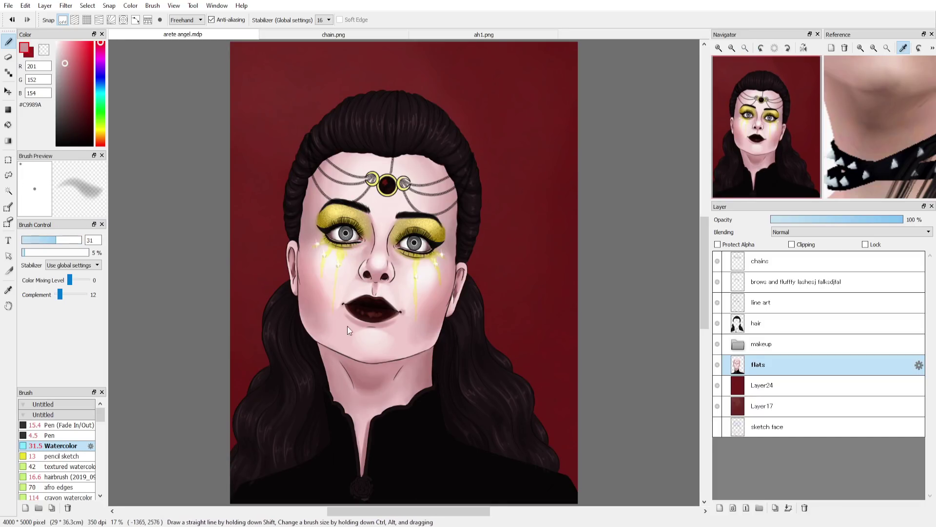
{"action": "left_click", "coordinate": [68, 240]}
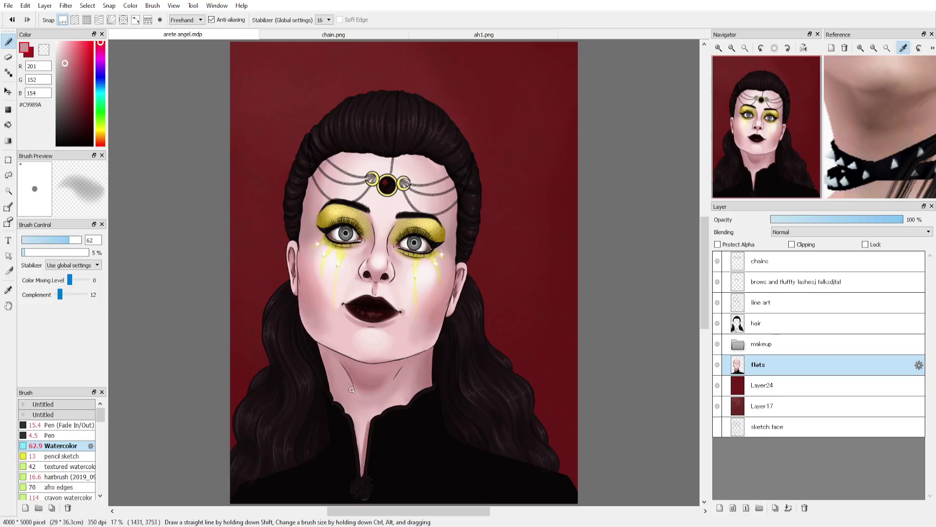
{"action": "left_click_drag", "start_coordinate": [352, 389], "coordinate": [365, 396]}
{"action": "left_click", "coordinate": [369, 391], "text": "alt"}
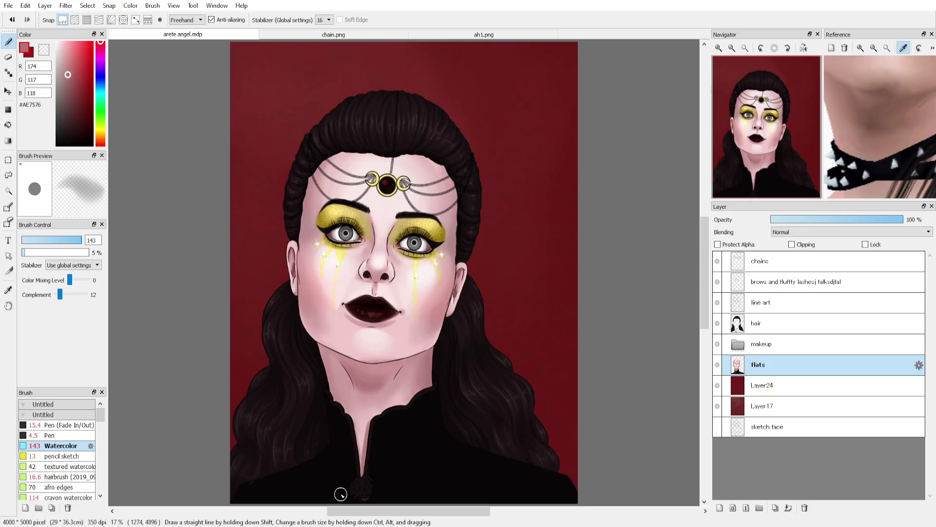
Paint the rose brooch on the hair layer with the Pen (Fade In/Out) at size 48 in #1A1113
{"action": "left_click", "coordinate": [388, 467], "text": "alt"}
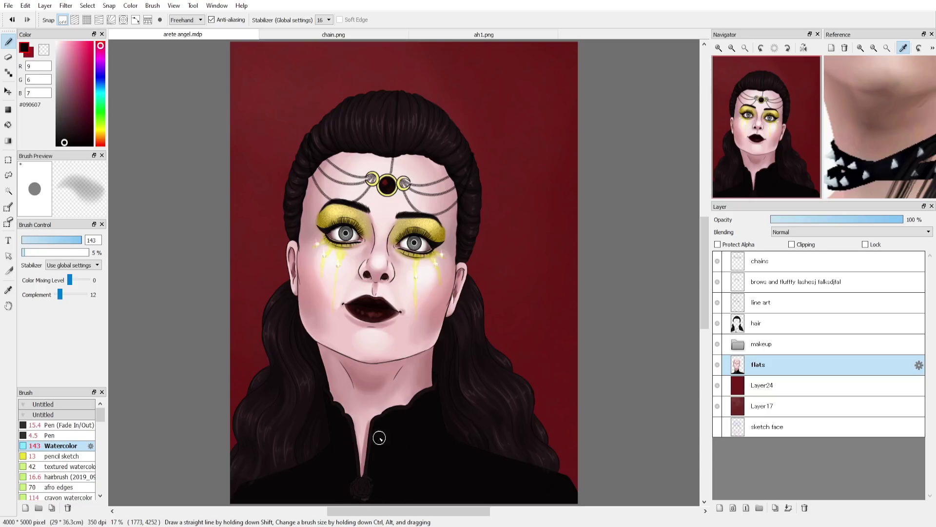
{"action": "scroll", "coordinate": [379, 438], "scroll_direction": "up", "scroll_amount": 3}
{"action": "left_click", "coordinate": [717, 324]}
{"action": "left_click", "coordinate": [717, 325]}
{"action": "left_click", "coordinate": [780, 324]}
{"action": "left_click", "coordinate": [349, 347], "text": "alt"}
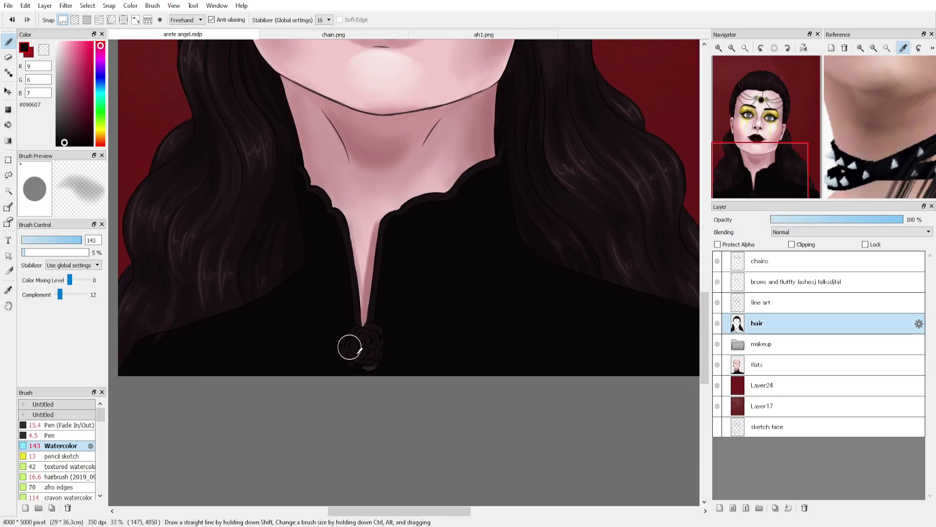
{"action": "left_click", "coordinate": [61, 425]}
{"action": "left_click", "coordinate": [66, 240]}
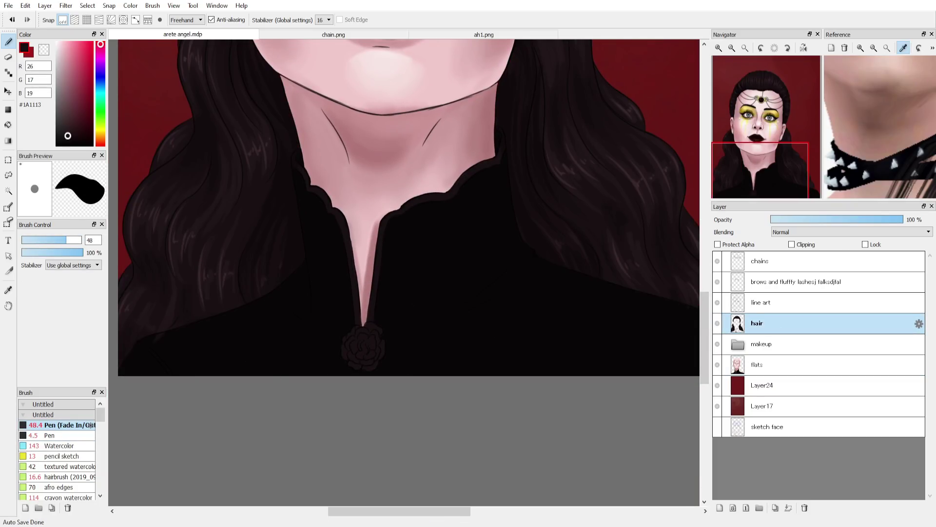
Shade the garment's shoulder and front on the hair layer with the textured watercolor brush at size 178 in #100C0D
{"action": "left_click_drag", "start_coordinate": [524, 318], "coordinate": [558, 301]}
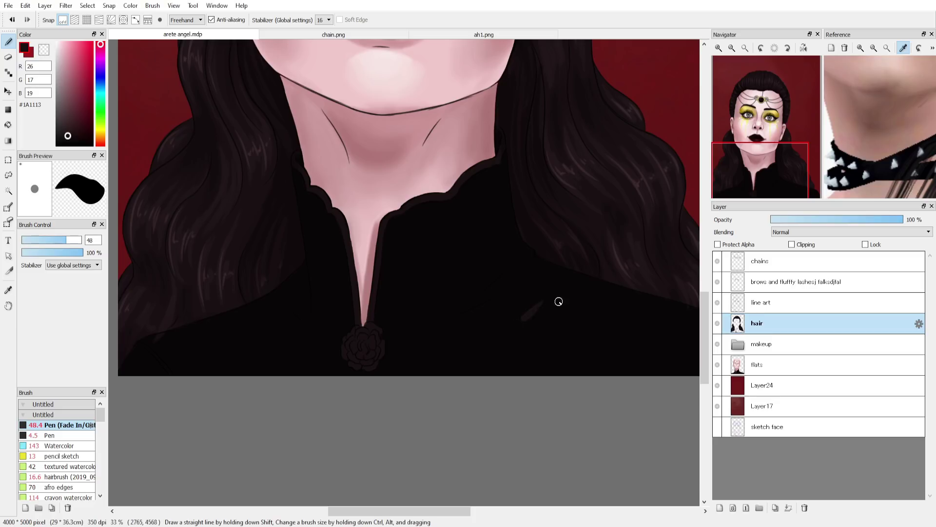
{"action": "key", "text": "ctrl+z"}
{"action": "left_click", "coordinate": [81, 468]}
{"action": "left_click", "coordinate": [81, 241]}
{"action": "left_click_drag", "start_coordinate": [506, 332], "coordinate": [606, 279]}
{"action": "key", "text": "ctrl+z"}
{"action": "left_click", "coordinate": [731, 48]}
{"action": "mouse_move", "coordinate": [776, 163]}
{"action": "left_mouse_down"}
{"action": "mouse_move", "coordinate": [768, 137]}
{"action": "mouse_move", "coordinate": [768, 165]}
{"action": "left_mouse_up"}
{"action": "left_click", "coordinate": [63, 140]}
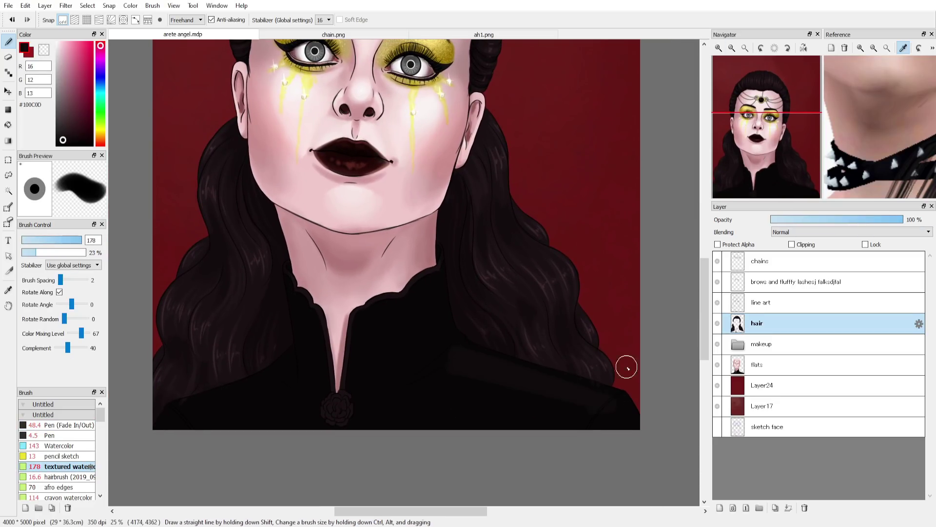
{"action": "left_click_drag", "start_coordinate": [620, 393], "coordinate": [577, 458]}
{"action": "mouse_move", "coordinate": [445, 362]}
{"action": "left_mouse_down"}
{"action": "mouse_move", "coordinate": [639, 407]}
{"action": "mouse_move", "coordinate": [381, 406]}
{"action": "left_mouse_up"}
Darken the garment's front and shoulder with the textured watercolor brush at size 101 in #100C0D, and sample #090607
{"action": "left_click", "coordinate": [75, 241]}
{"action": "left_click_drag", "start_coordinate": [440, 287], "coordinate": [457, 344]}
{"action": "left_click_drag", "start_coordinate": [198, 398], "coordinate": [254, 375]}
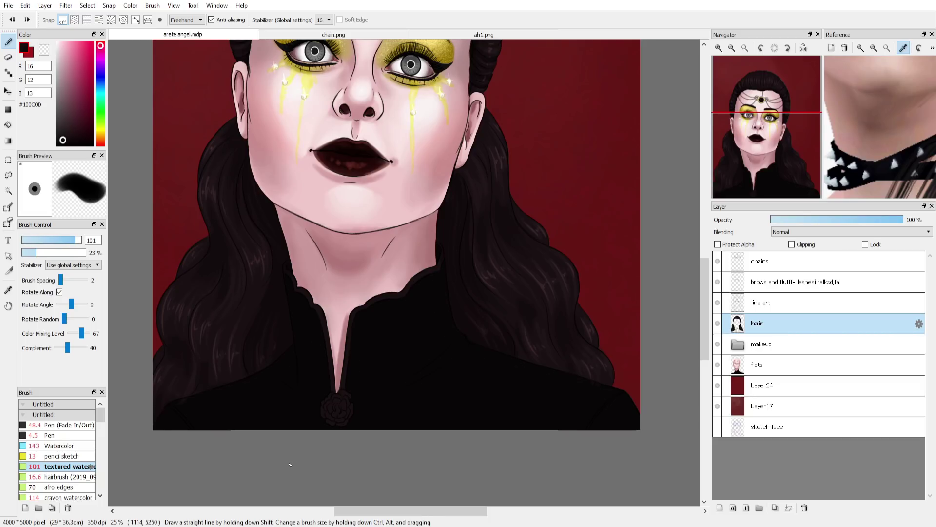
{"action": "left_click", "coordinate": [606, 396], "text": "alt"}
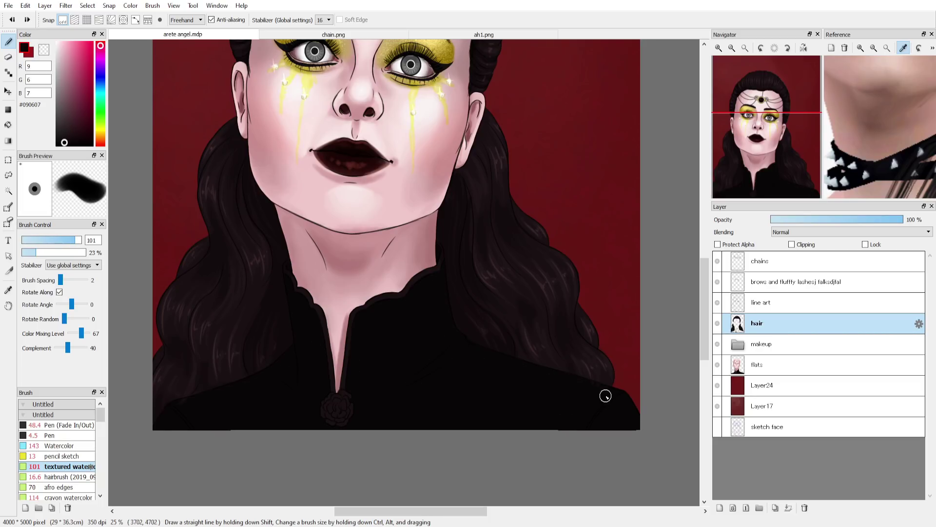
Softly blend the garment's front with the textured watercolor brush at size 212 and 5% opacity in #0E0809, and reduce the brush to size 33
{"action": "left_click", "coordinate": [349, 394], "text": "alt"}
{"action": "left_click", "coordinate": [25, 253]}
{"action": "left_click", "coordinate": [81, 240]}
{"action": "left_click", "coordinate": [454, 394], "text": "alt"}
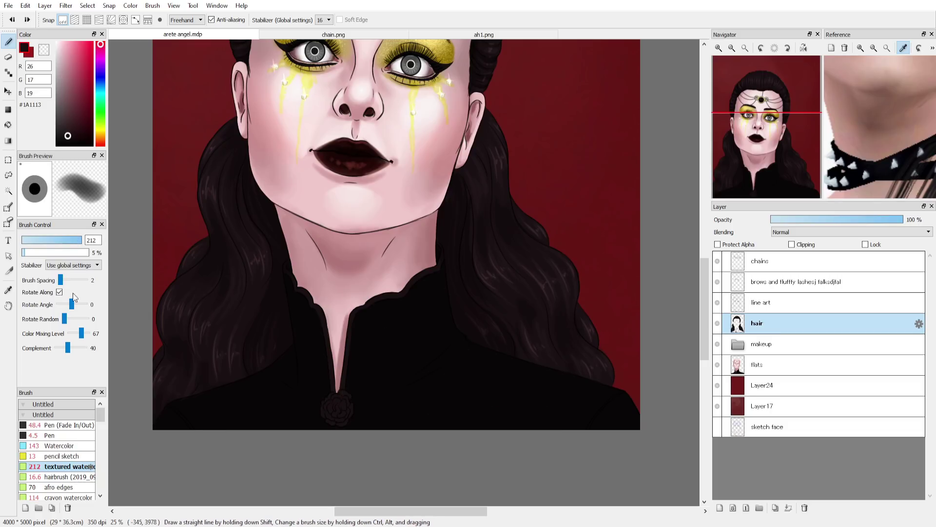
{"action": "mouse_move", "coordinate": [443, 329]}
{"action": "left_mouse_down"}
{"action": "mouse_move", "coordinate": [405, 336]}
{"action": "mouse_move", "coordinate": [385, 327]}
{"action": "left_mouse_up"}
{"action": "left_click", "coordinate": [418, 404], "text": "alt"}
{"action": "mouse_move", "coordinate": [418, 403]}
{"action": "left_mouse_down"}
{"action": "mouse_move", "coordinate": [426, 379]}
{"action": "mouse_move", "coordinate": [547, 356]}
{"action": "left_mouse_up"}
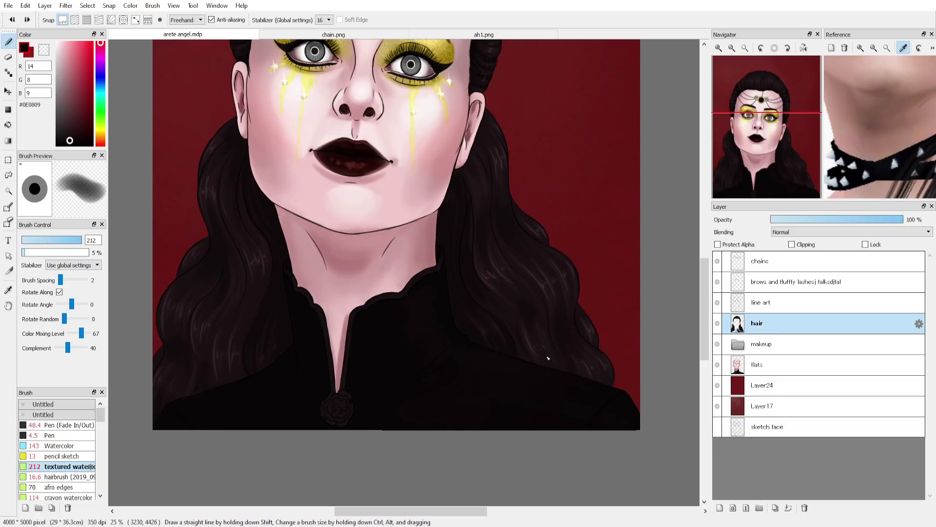
{"action": "left_click", "coordinate": [392, 347], "text": "alt"}
{"action": "left_click", "coordinate": [57, 240]}
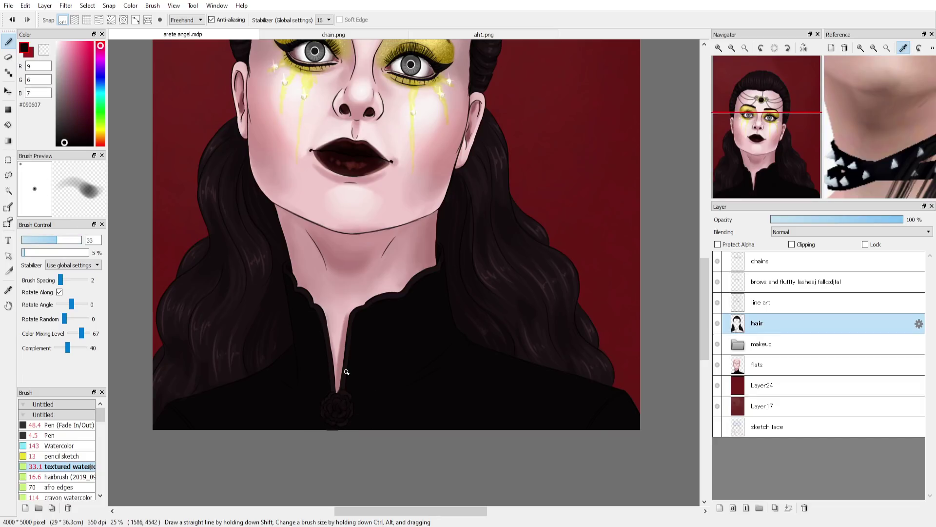
Try to select the rose brooch with the Magic Wand, clear the selection and set the tolerance to 38
{"action": "left_click", "coordinate": [8, 191]}
{"action": "left_click", "coordinate": [343, 403]}
{"action": "key", "text": "ctrl+d"}
{"action": "left_click_drag", "start_coordinate": [144, 20], "coordinate": [138, 20]}
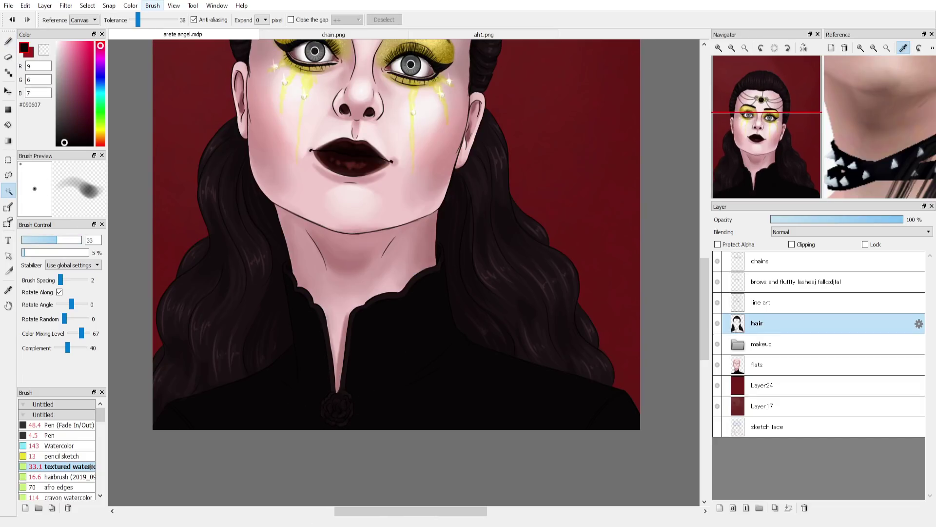
Paste the lace texture above the flats layer, scale it over the neck and garment, and clip it to the flats
{"action": "key", "text": "ctrl+v"}
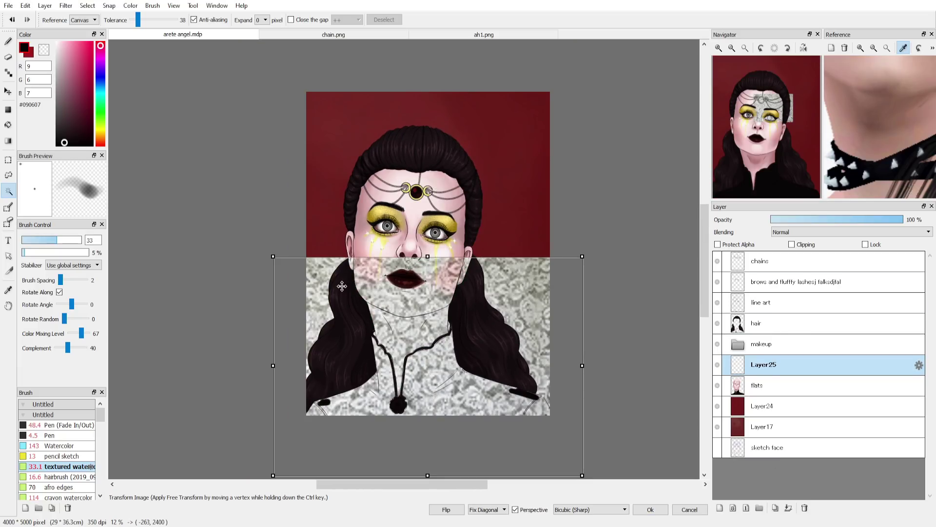
{"action": "left_click_drag", "start_coordinate": [273, 257], "coordinate": [339, 303]}
{"action": "left_click_drag", "start_coordinate": [527, 472], "coordinate": [495, 466]}
{"action": "left_click", "coordinate": [650, 509]}
{"action": "left_click", "coordinate": [792, 244]}
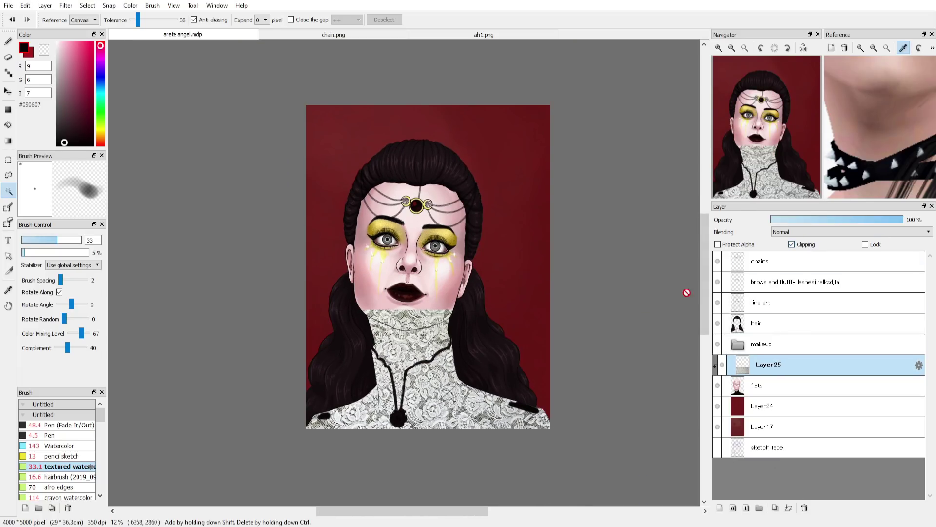
Erase the lace from the neck and the collar opening with the eraser at size 75
{"action": "left_click", "coordinate": [745, 48]}
{"action": "left_click", "coordinate": [8, 58]}
{"action": "left_click", "coordinate": [71, 240]}
{"action": "left_click_drag", "start_coordinate": [315, 336], "coordinate": [430, 355]}
{"action": "left_click", "coordinate": [719, 48]}
{"action": "left_click", "coordinate": [719, 48]}
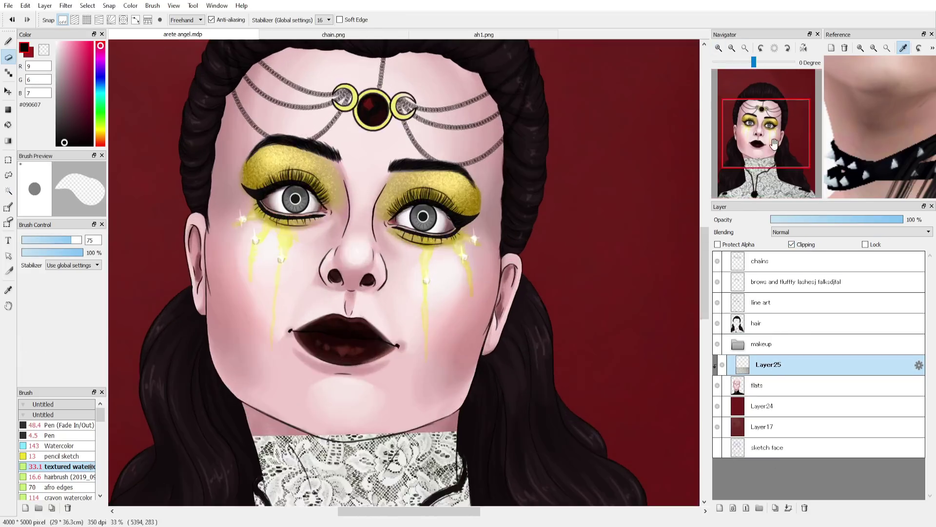
{"action": "left_click_drag", "start_coordinate": [775, 145], "coordinate": [766, 171]}
{"action": "mouse_move", "coordinate": [327, 330]}
{"action": "left_mouse_down"}
{"action": "mouse_move", "coordinate": [327, 393]}
{"action": "mouse_move", "coordinate": [340, 294]}
{"action": "left_mouse_up"}
{"action": "mouse_move", "coordinate": [336, 324]}
{"action": "left_mouse_down"}
{"action": "mouse_move", "coordinate": [330, 349]}
{"action": "mouse_move", "coordinate": [315, 281]}
{"action": "mouse_move", "coordinate": [281, 255]}
{"action": "mouse_move", "coordinate": [261, 222]}
{"action": "left_mouse_up"}
{"action": "mouse_move", "coordinate": [336, 305]}
{"action": "left_mouse_down"}
{"action": "mouse_move", "coordinate": [456, 205]}
{"action": "mouse_move", "coordinate": [416, 173]}
{"action": "mouse_move", "coordinate": [272, 220]}
{"action": "mouse_move", "coordinate": [280, 254]}
{"action": "mouse_move", "coordinate": [312, 259]}
{"action": "mouse_move", "coordinate": [323, 205]}
{"action": "mouse_move", "coordinate": [317, 246]}
{"action": "mouse_move", "coordinate": [390, 251]}
{"action": "left_mouse_up"}
{"action": "left_click_drag", "start_coordinate": [426, 215], "coordinate": [362, 230]}
{"action": "left_click", "coordinate": [447, 188]}
{"action": "left_click", "coordinate": [744, 47]}
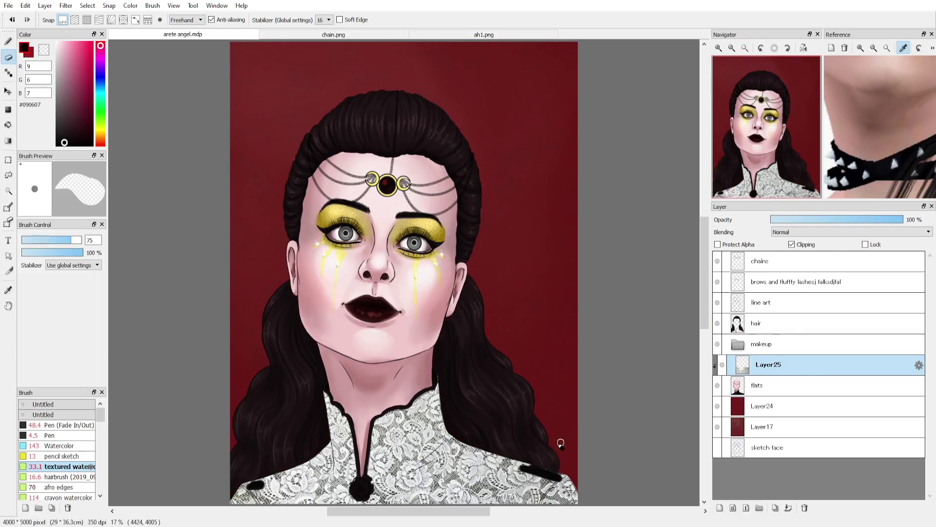
Erase the stray black patches over both garment shoulders on the hair layer
{"action": "left_click", "coordinate": [759, 324]}
{"action": "left_click", "coordinate": [719, 49]}
{"action": "left_click", "coordinate": [719, 48]}
{"action": "left_click", "coordinate": [719, 48]}
{"action": "left_click", "coordinate": [729, 191]}
{"action": "mouse_move", "coordinate": [336, 293]}
{"action": "left_mouse_down"}
{"action": "mouse_move", "coordinate": [374, 288]}
{"action": "mouse_move", "coordinate": [383, 299]}
{"action": "left_mouse_up"}
{"action": "left_click", "coordinate": [803, 189]}
{"action": "left_click", "coordinate": [745, 48]}
Try merging the lace layer in Multiply mode into the flats layer
{"action": "left_click", "coordinate": [768, 365]}
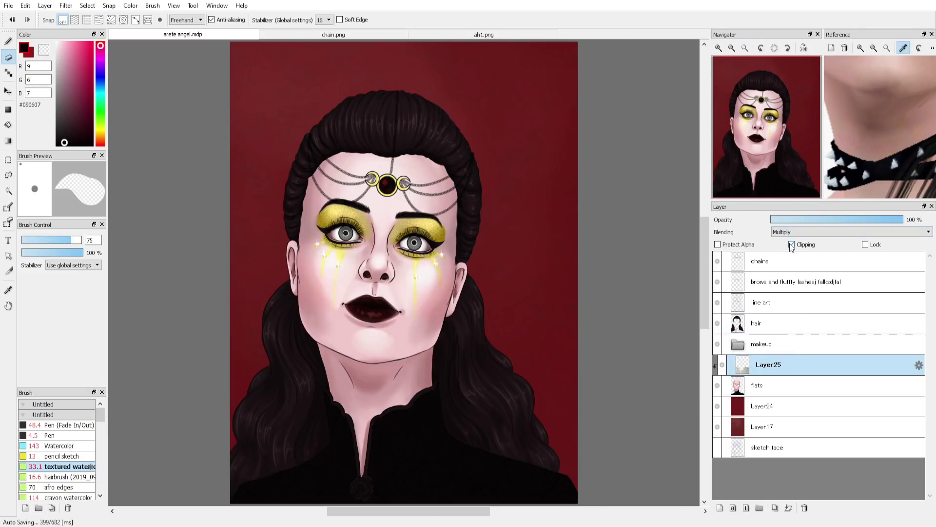
{"action": "left_click", "coordinate": [789, 508]}
{"action": "key", "text": "ctrl+z"}
{"action": "left_click_drag", "start_coordinate": [881, 221], "coordinate": [904, 220]}
{"action": "left_click", "coordinate": [788, 508]}
{"action": "key", "text": "ctrl+z"}
Change the lace layer's blending mode, merge it into the flats layer and save the file
{"action": "left_click", "coordinate": [848, 233]}
{"action": "left_click", "coordinate": [829, 264]}
{"action": "left_click", "coordinate": [789, 508]}
{"action": "key", "text": "ctrl+s"}
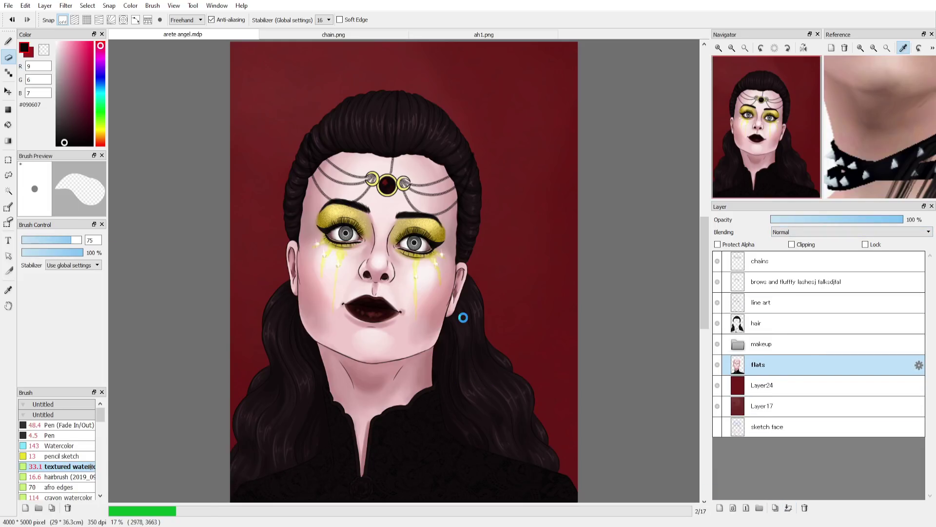
Shade the headpiece's gold ring and crescents on the flats layer with the Watercolor brush at size 16 and 5% opacity in #9B7B14 and #FFF8BB
{"action": "scroll", "coordinate": [402, 175], "scroll_direction": "up", "scroll_amount": 5}
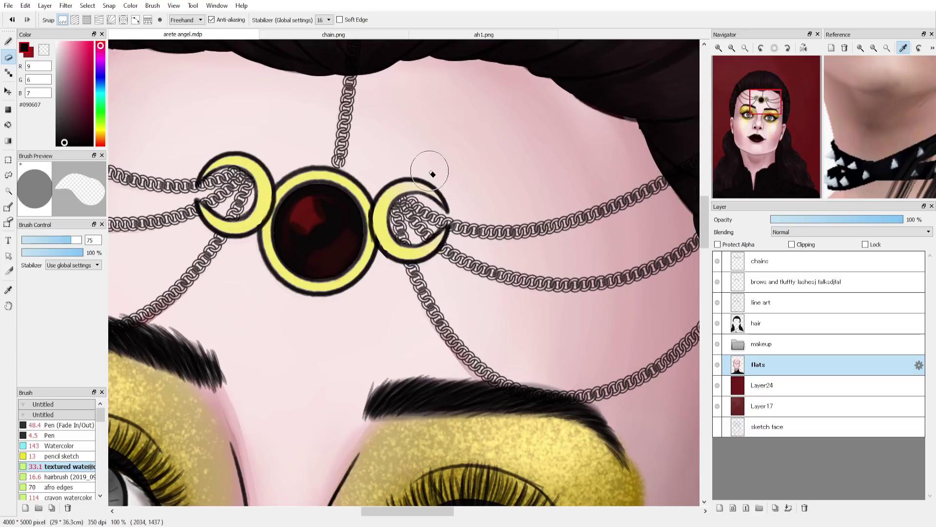
{"action": "left_click", "coordinate": [450, 483], "text": "alt"}
{"action": "left_click", "coordinate": [59, 446]}
{"action": "left_click", "coordinate": [42, 240]}
{"action": "mouse_move", "coordinate": [267, 239]}
{"action": "left_mouse_down"}
{"action": "mouse_move", "coordinate": [273, 263]}
{"action": "mouse_move", "coordinate": [312, 287]}
{"action": "mouse_move", "coordinate": [345, 287]}
{"action": "mouse_move", "coordinate": [373, 240]}
{"action": "left_mouse_up"}
{"action": "mouse_move", "coordinate": [202, 209]}
{"action": "left_mouse_down"}
{"action": "mouse_move", "coordinate": [227, 231]}
{"action": "mouse_move", "coordinate": [268, 198]}
{"action": "mouse_move", "coordinate": [258, 171]}
{"action": "left_mouse_up"}
{"action": "mouse_move", "coordinate": [384, 194]}
{"action": "left_mouse_down"}
{"action": "mouse_move", "coordinate": [414, 257]}
{"action": "mouse_move", "coordinate": [442, 237]}
{"action": "left_mouse_up"}
{"action": "mouse_move", "coordinate": [377, 220]}
{"action": "left_mouse_down"}
{"action": "mouse_move", "coordinate": [383, 243]}
{"action": "mouse_move", "coordinate": [404, 255]}
{"action": "left_mouse_up"}
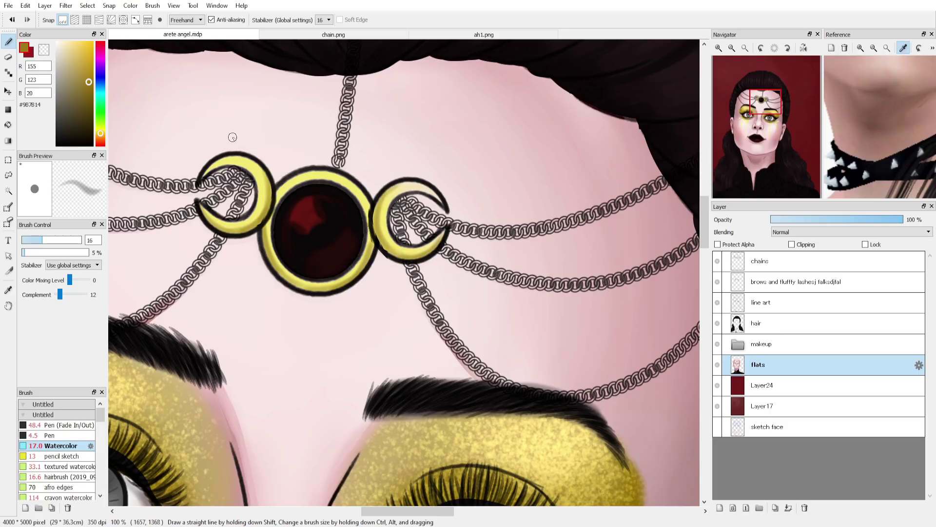
{"action": "left_click", "coordinate": [211, 167], "text": "alt"}
{"action": "left_click", "coordinate": [731, 48]}
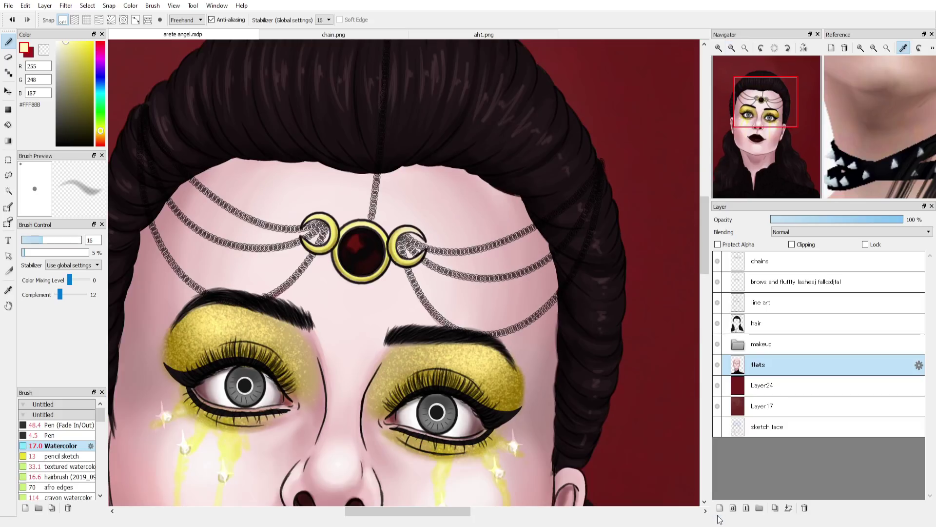
Add a new layer above the hair layer and try coloring a forehead chain with the Pen (Fade In/Out) at size 24 in #E3CFD2
{"action": "left_click", "coordinate": [720, 508]}
{"action": "left_click_drag", "start_coordinate": [794, 365], "coordinate": [796, 316]}
{"action": "left_click", "coordinate": [151, 192], "text": "alt"}
{"action": "left_click", "coordinate": [64, 58]}
{"action": "left_click", "coordinate": [59, 52]}
{"action": "left_click", "coordinate": [63, 425]}
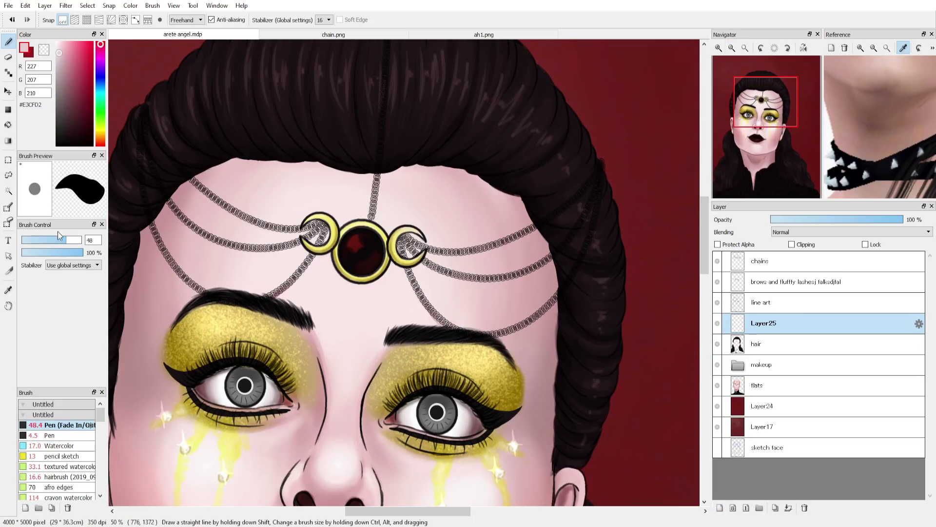
{"action": "left_click", "coordinate": [45, 240]}
{"action": "key", "text": "ctrl+z"}
{"action": "mouse_move", "coordinate": [148, 197]}
{"action": "left_mouse_down"}
{"action": "mouse_move", "coordinate": [160, 235]}
{"action": "mouse_move", "coordinate": [200, 290]}
{"action": "mouse_move", "coordinate": [248, 299]}
{"action": "left_mouse_up"}
Tint the left-hand forehead chains with the Watercolor brush at size 30 and 20% opacity in #F5E969, and move the layer above the brows
{"action": "left_click", "coordinate": [61, 445]}
{"action": "left_click", "coordinate": [55, 240]}
{"action": "left_click", "coordinate": [34, 253]}
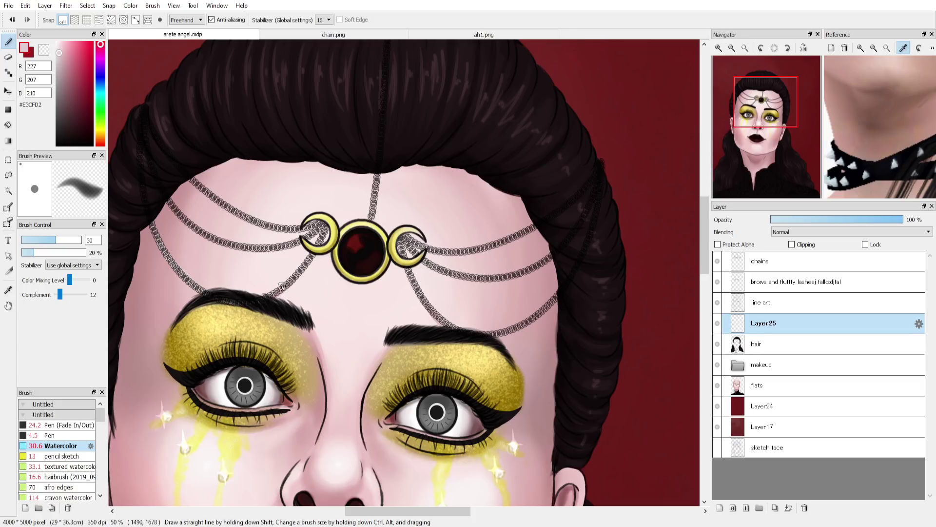
{"action": "left_click", "coordinate": [336, 221], "text": "alt"}
{"action": "mouse_move", "coordinate": [147, 234]}
{"action": "left_mouse_down"}
{"action": "mouse_move", "coordinate": [141, 162]}
{"action": "mouse_move", "coordinate": [167, 197]}
{"action": "mouse_move", "coordinate": [235, 245]}
{"action": "left_mouse_up"}
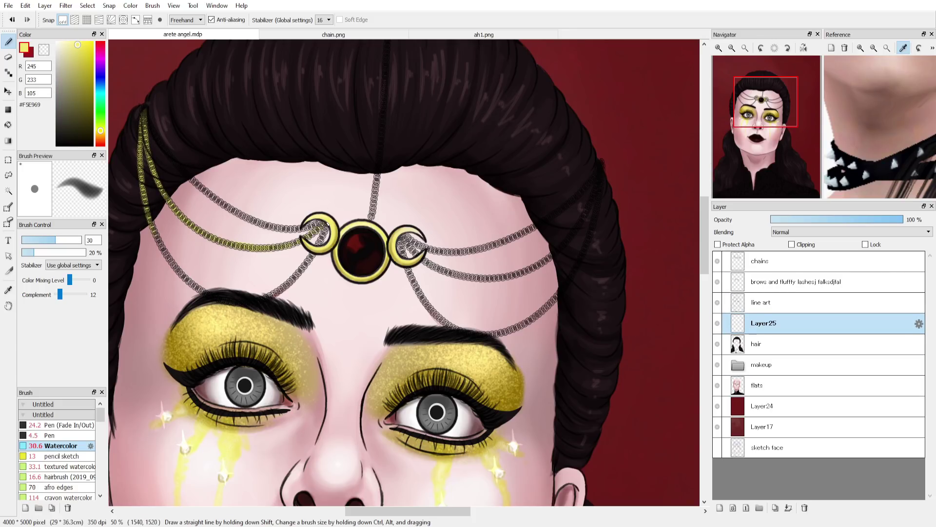
{"action": "mouse_move", "coordinate": [145, 113]}
{"action": "left_mouse_down"}
{"action": "mouse_move", "coordinate": [176, 164]}
{"action": "mouse_move", "coordinate": [286, 232]}
{"action": "left_mouse_up"}
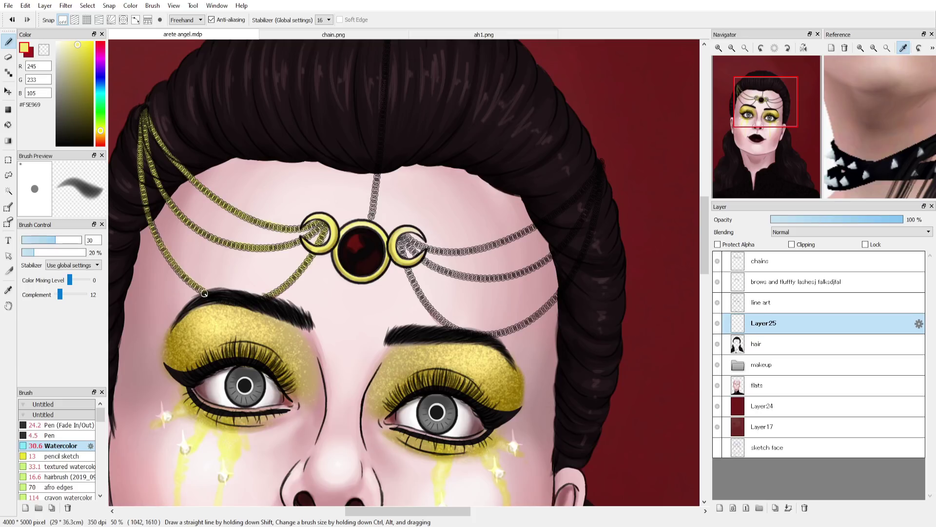
{"action": "left_click_drag", "start_coordinate": [797, 323], "coordinate": [797, 282]}
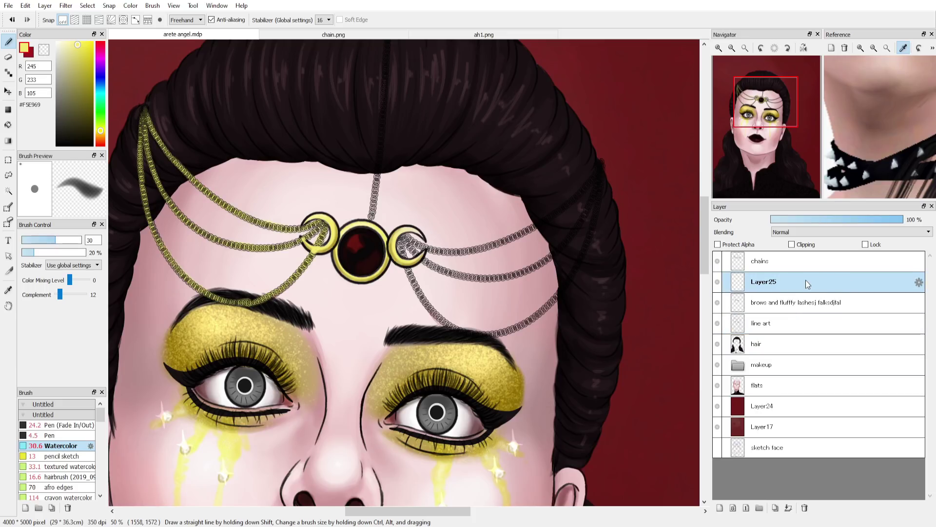
Tint the right-hand chains and the central chain in #F5E969, and move the line art layer above the tint layer
{"action": "mouse_move", "coordinate": [405, 263]}
{"action": "left_mouse_down"}
{"action": "mouse_move", "coordinate": [436, 315]}
{"action": "mouse_move", "coordinate": [512, 332]}
{"action": "mouse_move", "coordinate": [588, 241]}
{"action": "left_mouse_up"}
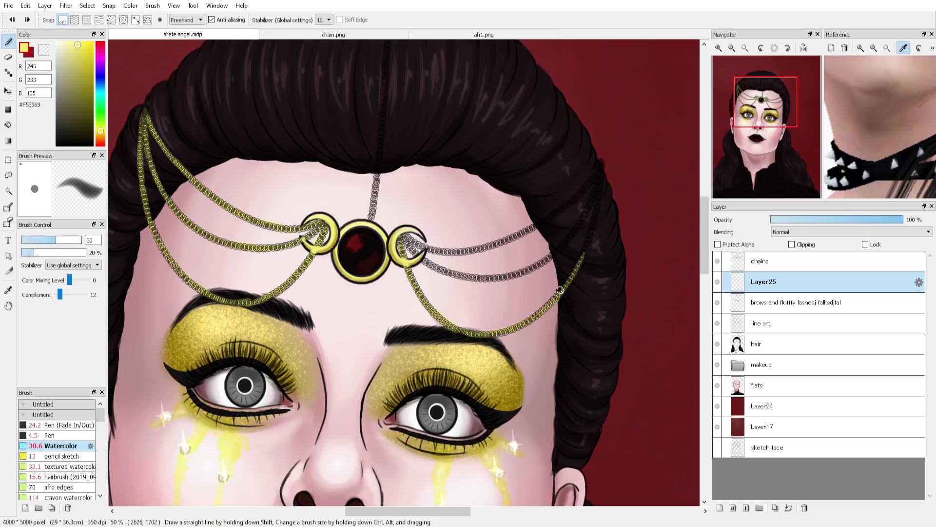
{"action": "left_click_drag", "start_coordinate": [561, 290], "coordinate": [603, 162]}
{"action": "mouse_move", "coordinate": [459, 254]}
{"action": "left_mouse_down"}
{"action": "mouse_move", "coordinate": [539, 224]}
{"action": "mouse_move", "coordinate": [602, 164]}
{"action": "left_mouse_up"}
{"action": "mouse_move", "coordinate": [405, 243]}
{"action": "left_mouse_down"}
{"action": "mouse_move", "coordinate": [482, 278]}
{"action": "mouse_move", "coordinate": [552, 261]}
{"action": "mouse_move", "coordinate": [587, 218]}
{"action": "left_mouse_up"}
{"action": "key", "text": "ctrl+z"}
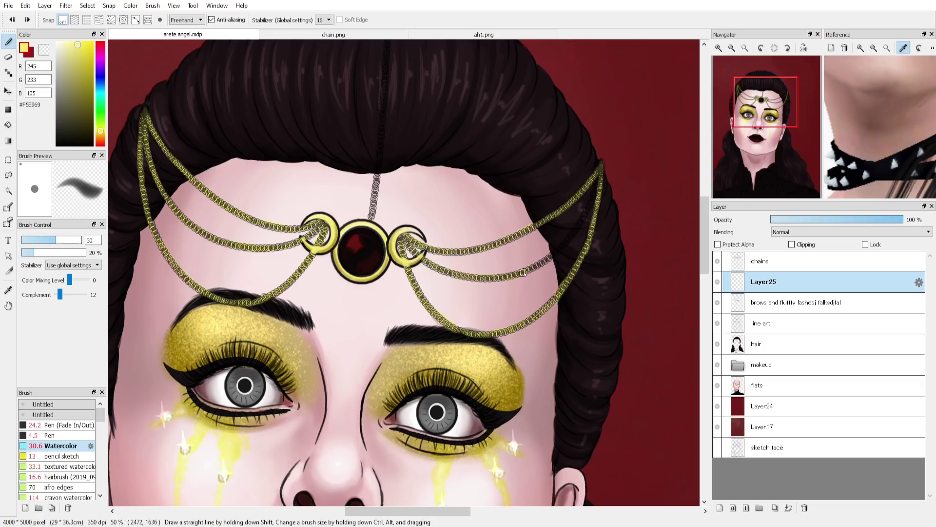
{"action": "mouse_move", "coordinate": [524, 273]}
{"action": "left_mouse_down"}
{"action": "mouse_move", "coordinate": [565, 241]}
{"action": "mouse_move", "coordinate": [598, 180]}
{"action": "left_mouse_up"}
{"action": "mouse_move", "coordinate": [368, 217]}
{"action": "left_mouse_down"}
{"action": "mouse_move", "coordinate": [345, 340]}
{"action": "mouse_move", "coordinate": [371, 173]}
{"action": "mouse_move", "coordinate": [368, 105]}
{"action": "left_mouse_up"}
{"action": "left_click_drag", "start_coordinate": [781, 323], "coordinate": [792, 273]}
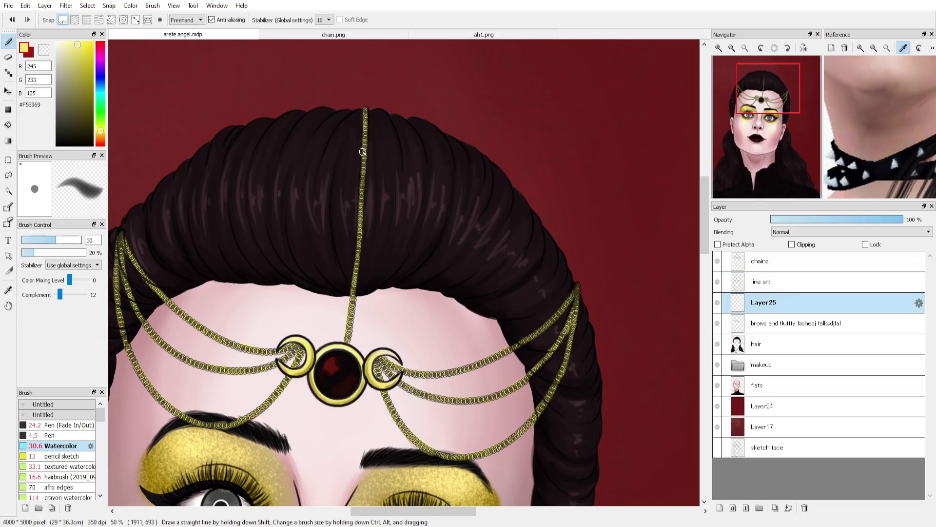
Compare blending modes on the chain tint layer, keep Normal and set its opacity to 34%
{"action": "key", "text": "ctrl+0"}
{"action": "scroll", "coordinate": [873, 228], "scroll_direction": "down", "scroll_amount": 15}
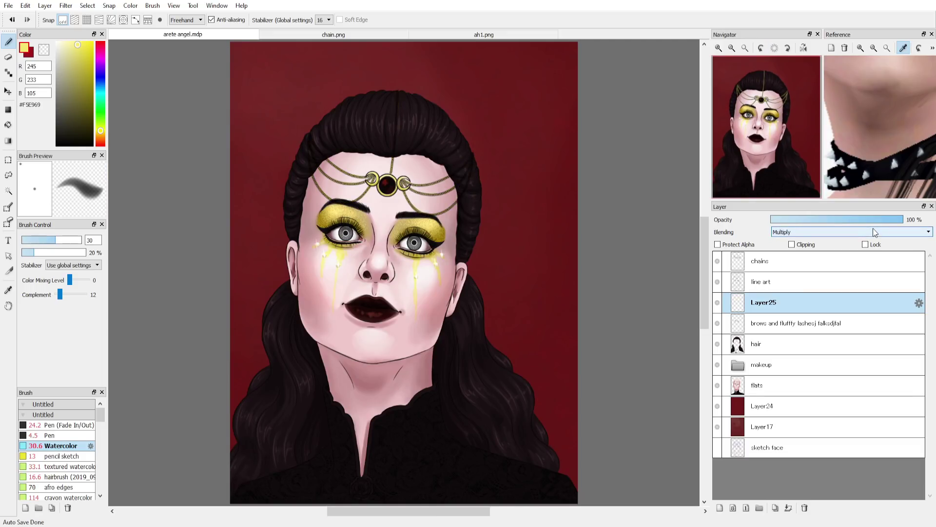
{"action": "scroll", "coordinate": [873, 228], "scroll_direction": "up", "scroll_amount": 6}
{"action": "scroll", "coordinate": [859, 232], "scroll_direction": "down", "scroll_amount": 1}
{"action": "scroll", "coordinate": [862, 232], "scroll_direction": "down", "scroll_amount": 6}
{"action": "scroll", "coordinate": [862, 232], "scroll_direction": "up", "scroll_amount": 15}
{"action": "left_click_drag", "start_coordinate": [856, 221], "coordinate": [842, 224]}
{"action": "left_click", "coordinate": [815, 221]}
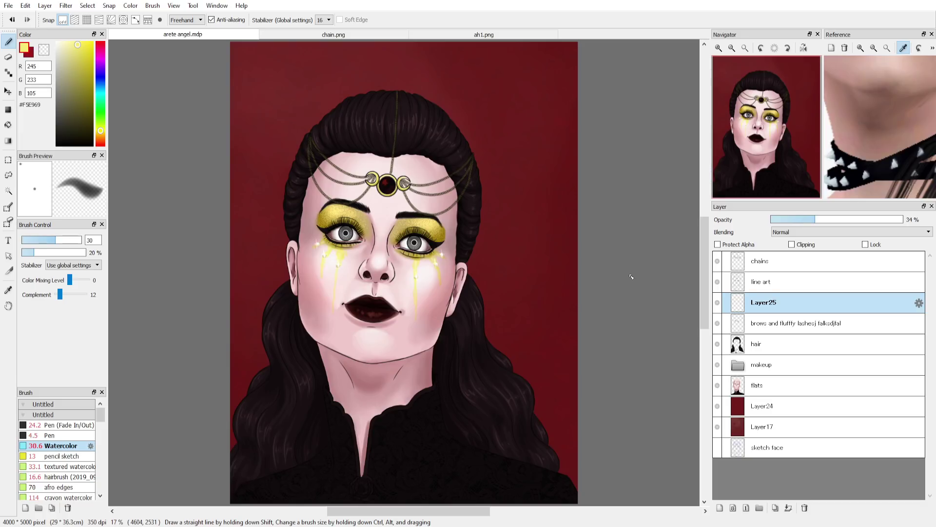
Try a pasted light texture over the red background in Multiply mode at 33% opacity, and delete its layer
{"action": "left_click", "coordinate": [727, 406]}
{"action": "left_click", "coordinate": [719, 508]}
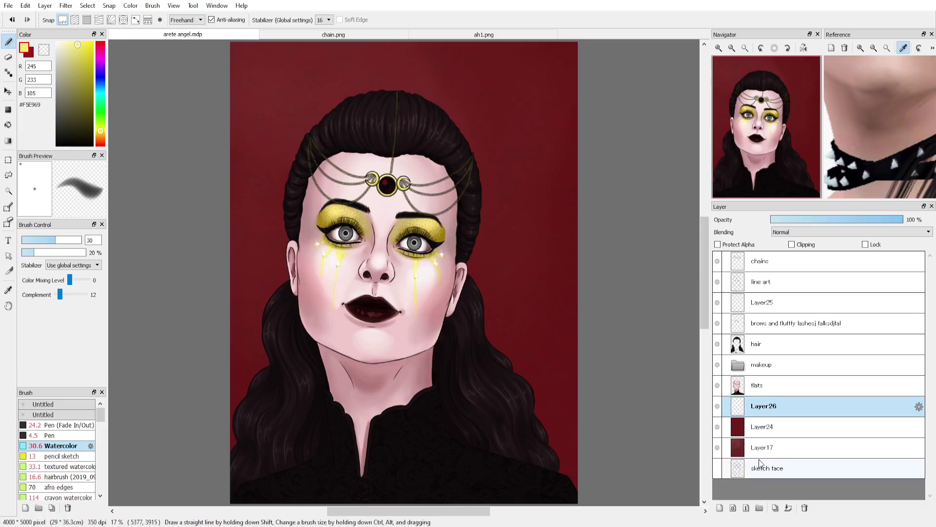
{"action": "key", "text": "ctrl+v"}
{"action": "key", "text": "ctrl+minus"}
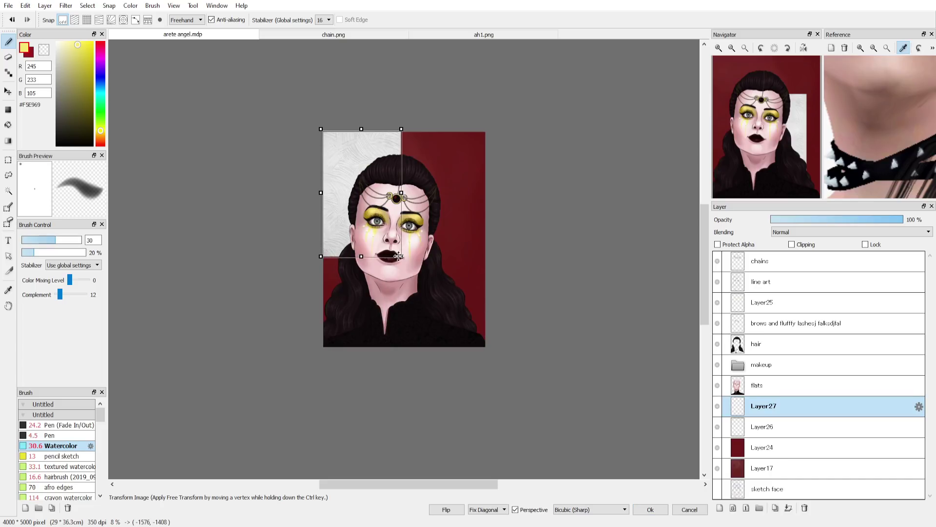
{"action": "left_click", "coordinate": [651, 509]}
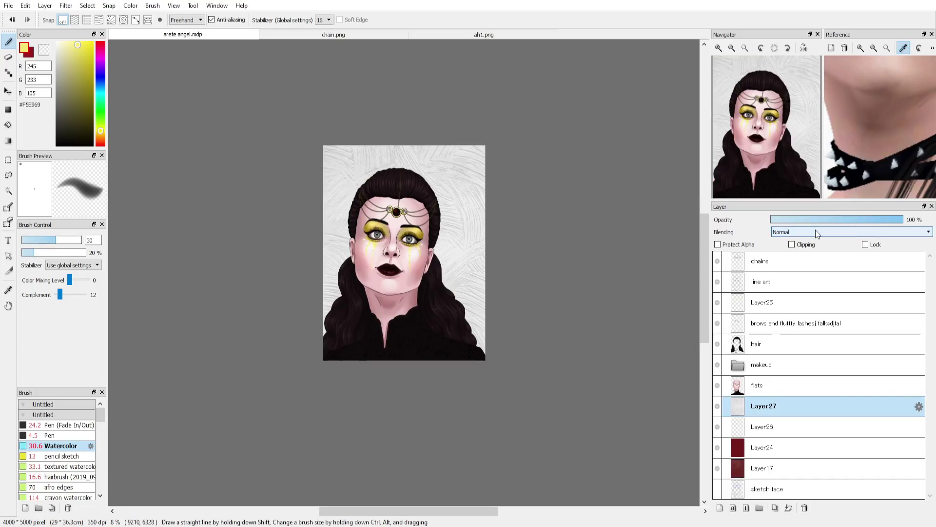
{"action": "scroll", "coordinate": [816, 230], "scroll_direction": "down", "scroll_amount": 1}
{"action": "mouse_move", "coordinate": [815, 219]}
{"action": "left_mouse_down"}
{"action": "mouse_move", "coordinate": [840, 220]}
{"action": "mouse_move", "coordinate": [814, 220]}
{"action": "left_mouse_up"}
{"action": "key", "text": "ctrl+0"}
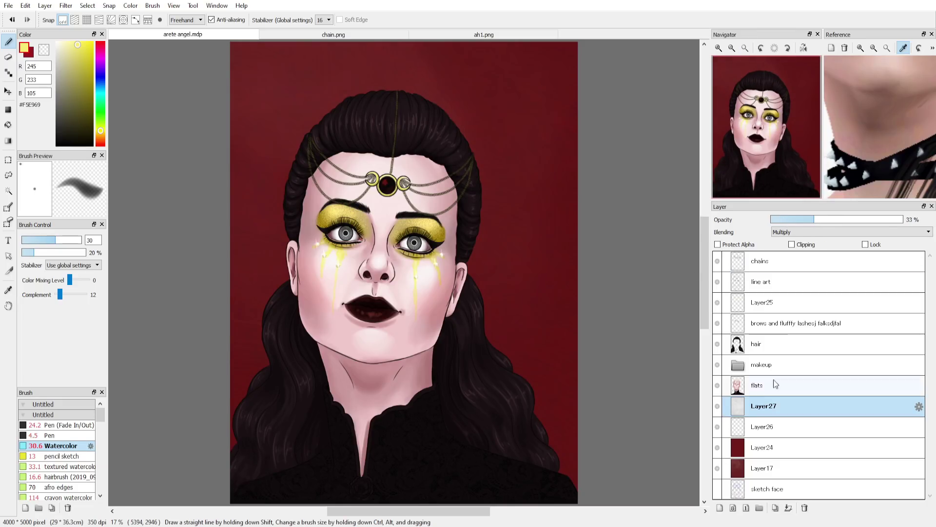
{"action": "key", "text": "m"}
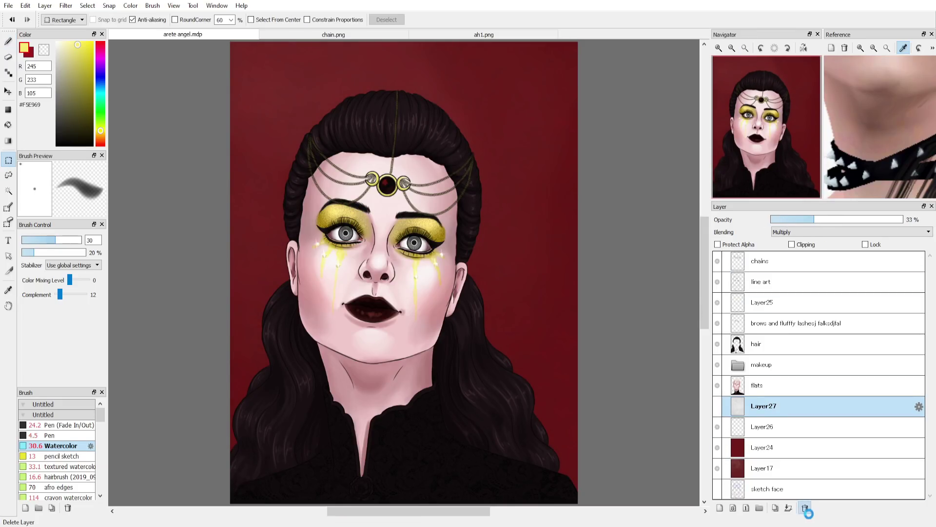
{"action": "left_click", "coordinate": [804, 508]}
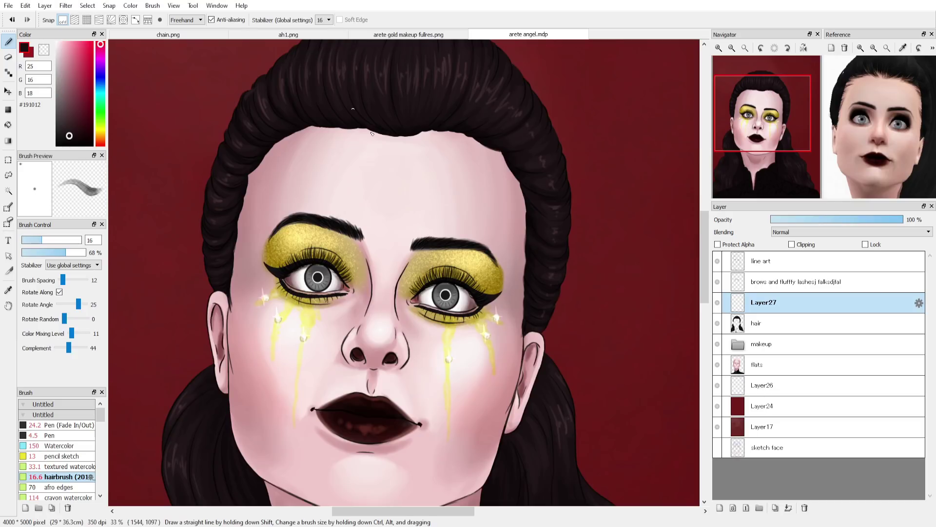
Paint fine strands along the hairline on Layer27 with the hairbrush at sizes 16 and 15 in #191012, and save the file
{"action": "left_click_drag", "start_coordinate": [367, 132], "coordinate": [402, 141]}
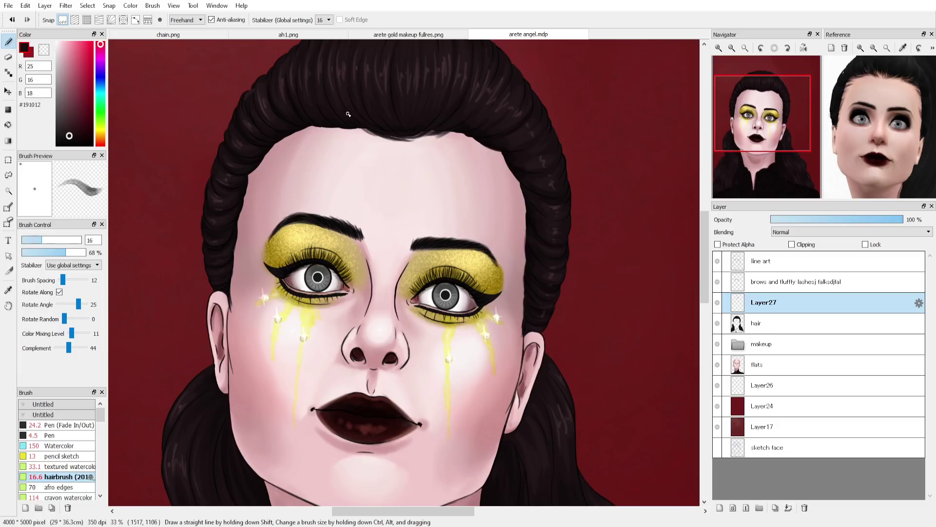
{"action": "left_click_drag", "start_coordinate": [349, 115], "coordinate": [382, 138]}
{"action": "left_click", "coordinate": [84, 252]}
{"action": "left_click", "coordinate": [31, 240]}
{"action": "left_click", "coordinate": [40, 240]}
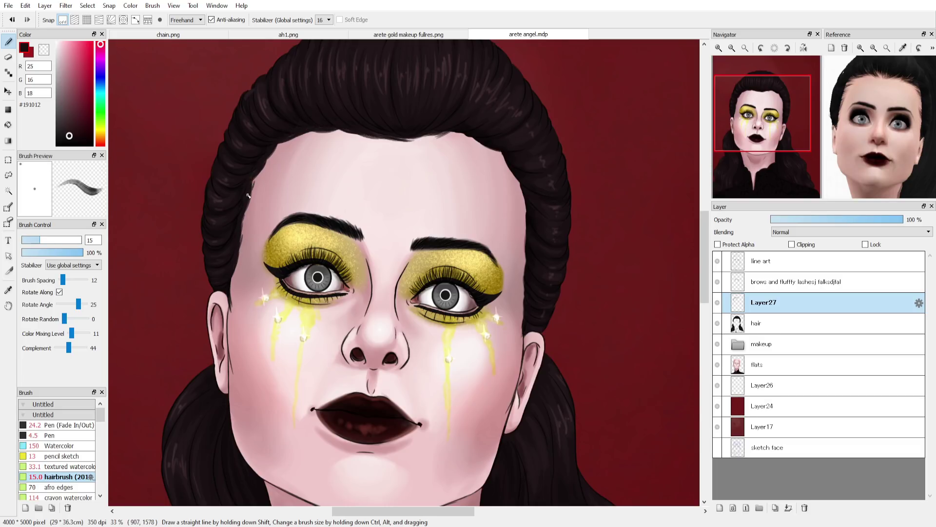
{"action": "left_click_drag", "start_coordinate": [524, 313], "coordinate": [522, 338]}
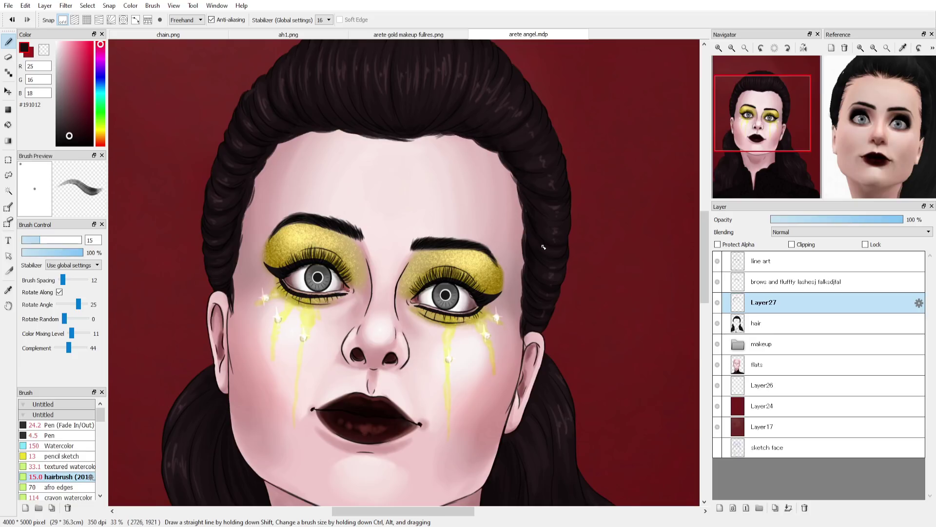
{"action": "left_click", "coordinate": [744, 48]}
{"action": "key", "text": "ctrl+s"}
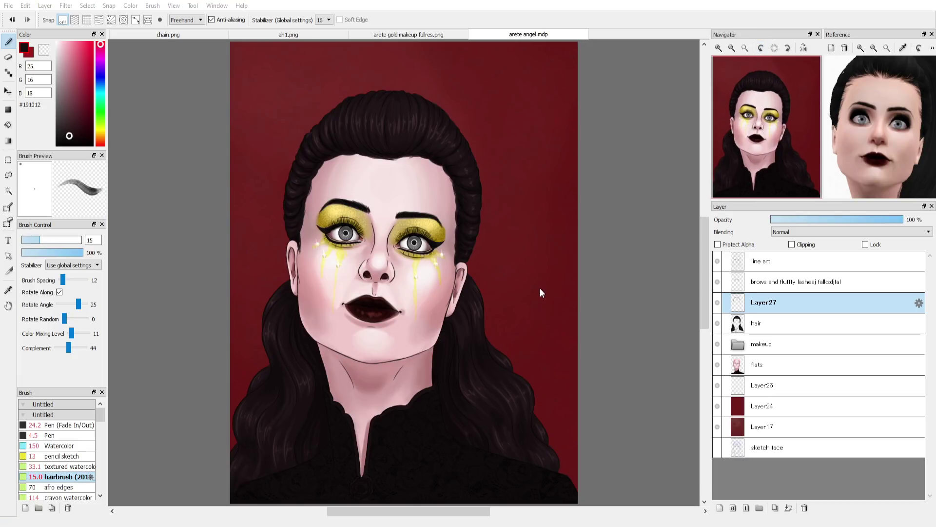
Paint dark smudges under both eyes over the yellow drips on Layer27 with the texture brush at size 32 in #191012
{"action": "left_click", "coordinate": [719, 48]}
{"action": "left_click", "coordinate": [719, 48]}
{"action": "left_click", "coordinate": [719, 48]}
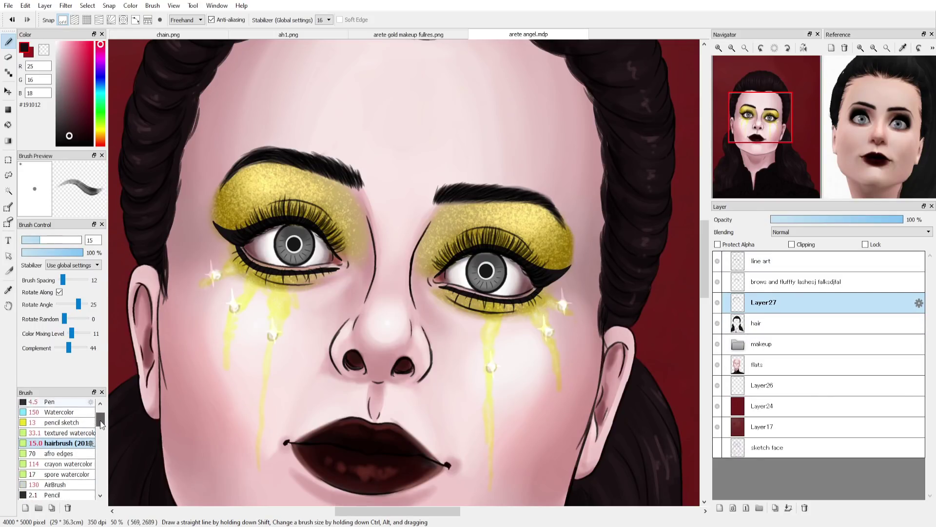
{"action": "left_click", "coordinate": [57, 240]}
{"action": "mouse_move", "coordinate": [244, 265]}
{"action": "left_mouse_down"}
{"action": "mouse_move", "coordinate": [280, 281]}
{"action": "mouse_move", "coordinate": [271, 288]}
{"action": "mouse_move", "coordinate": [268, 275]}
{"action": "mouse_move", "coordinate": [281, 281]}
{"action": "mouse_move", "coordinate": [272, 256]}
{"action": "mouse_move", "coordinate": [245, 297]}
{"action": "mouse_move", "coordinate": [250, 269]}
{"action": "left_mouse_up"}
{"action": "key", "text": "ctrl+minus"}
{"action": "mouse_move", "coordinate": [464, 293]}
{"action": "left_mouse_down"}
{"action": "mouse_move", "coordinate": [458, 314]}
{"action": "mouse_move", "coordinate": [465, 293]}
{"action": "mouse_move", "coordinate": [500, 292]}
{"action": "left_mouse_up"}
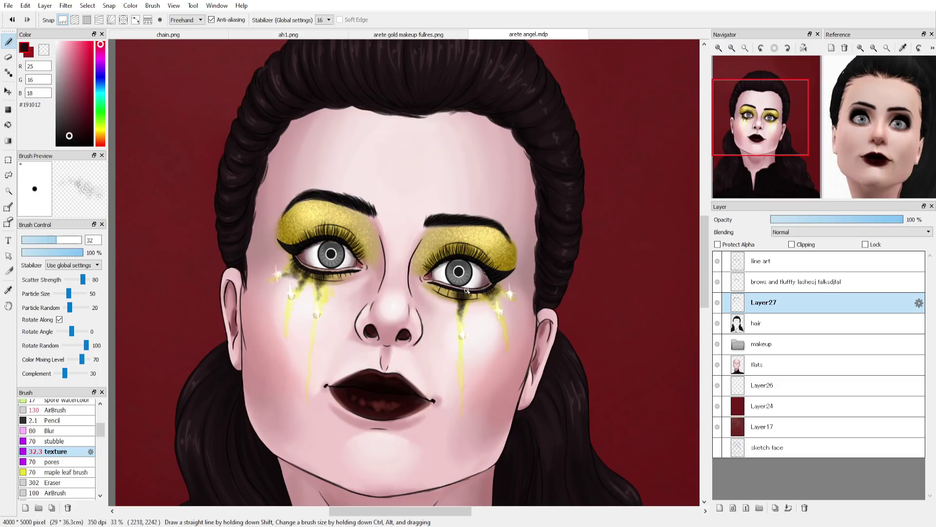
Expand the makeup folder and check Layer22 and its neighbouring makeup layers
{"action": "left_click", "coordinate": [737, 344]}
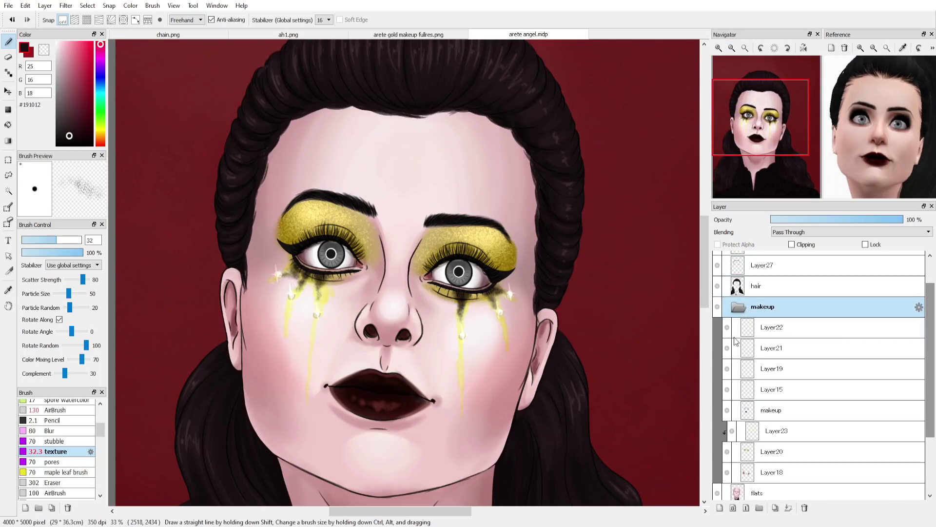
{"action": "left_click", "coordinate": [773, 327]}
{"action": "key", "text": "m"}
{"action": "key", "text": "ctrl+z"}
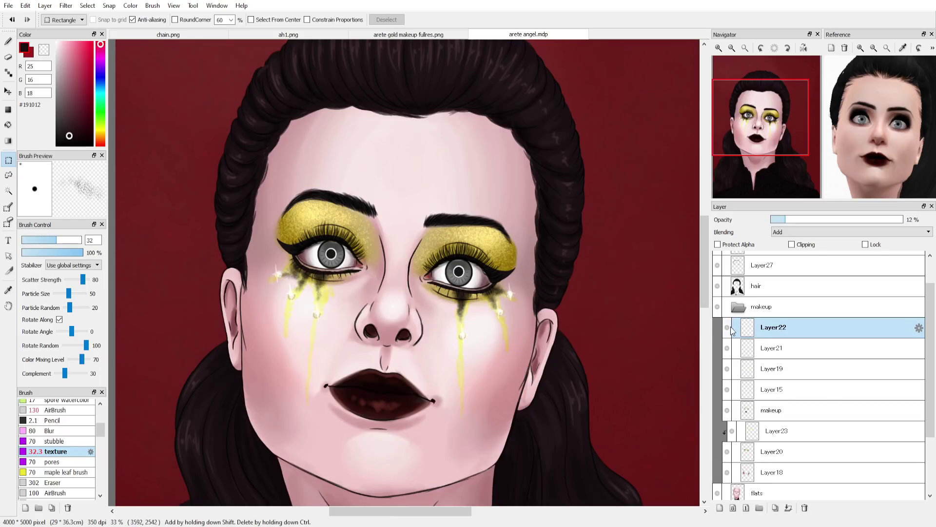
{"action": "left_click", "coordinate": [773, 347]}
{"action": "scroll", "coordinate": [420, 334], "scroll_direction": "up", "scroll_amount": 2}
{"action": "left_click_drag", "start_coordinate": [477, 301], "coordinate": [509, 331]}
{"action": "key", "text": "ctrl+t"}
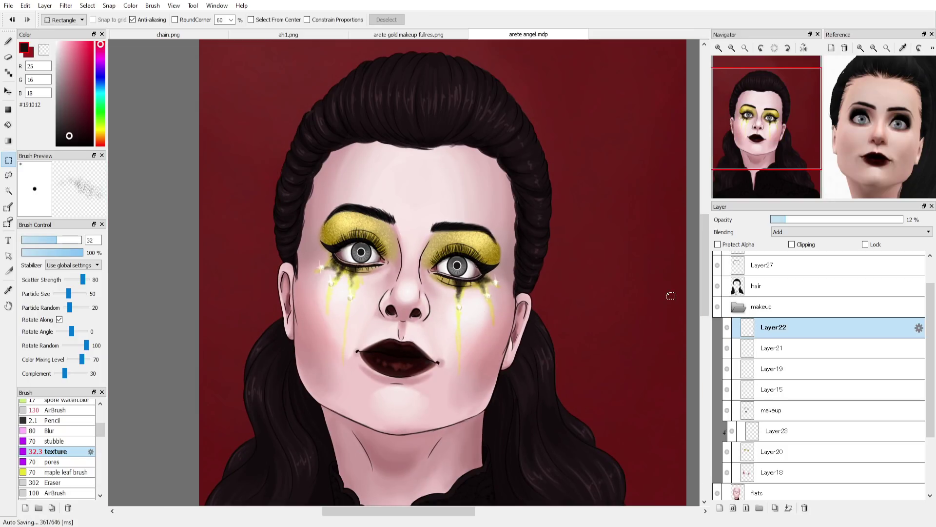
Brighten the forehead skin on the flats layer with the Watercolor brush at size 229 and 4% opacity, using sampled light skin tones
{"action": "left_click_drag", "start_coordinate": [931, 366], "coordinate": [930, 390]}
{"action": "left_click", "coordinate": [799, 453]}
{"action": "right_click", "coordinate": [333, 215]}
{"action": "left_click_drag", "start_coordinate": [101, 428], "coordinate": [100, 414]}
{"action": "left_click", "coordinate": [54, 445]}
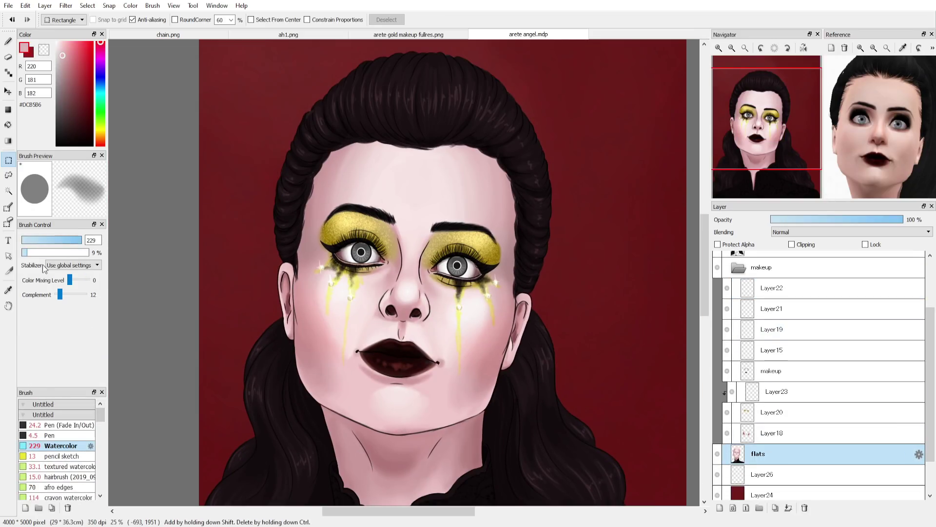
{"action": "right_click", "coordinate": [468, 174]}
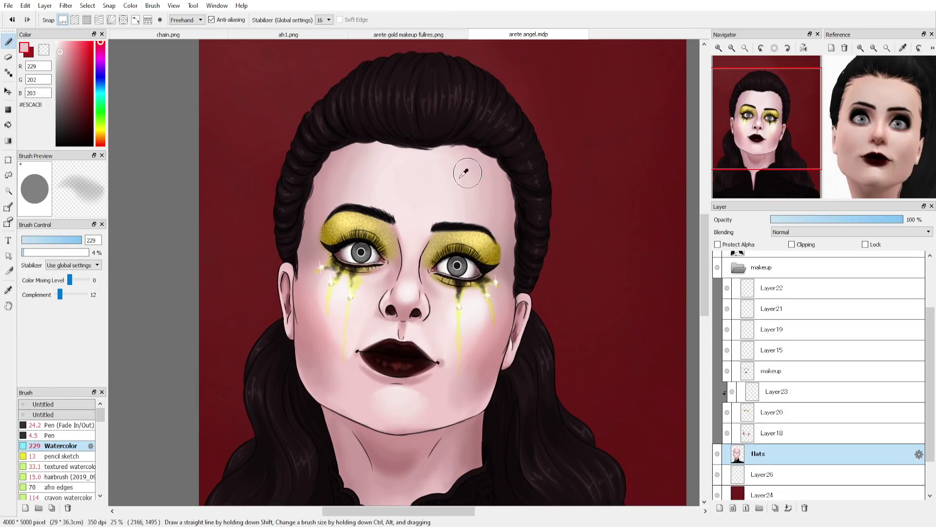
{"action": "left_click_drag", "start_coordinate": [490, 127], "coordinate": [477, 223]}
{"action": "left_click_drag", "start_coordinate": [461, 166], "coordinate": [465, 209]}
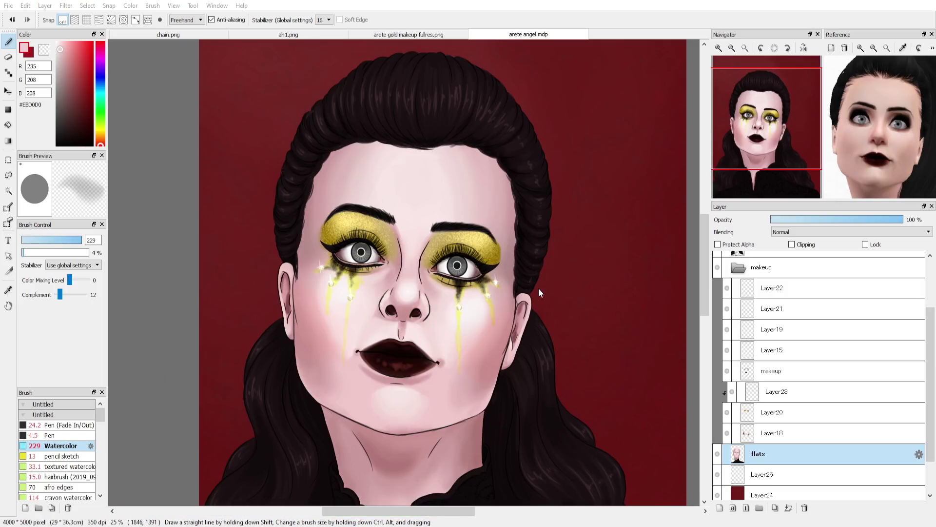
Paint thin stray strands along the long hair's outer edges on Layer27 with the hairbrush at size 3.7 in #120B0C
{"action": "left_click_drag", "start_coordinate": [930, 344], "coordinate": [930, 291]}
{"action": "left_click", "coordinate": [902, 302]}
{"action": "right_click", "coordinate": [296, 230]}
{"action": "left_click", "coordinate": [73, 477]}
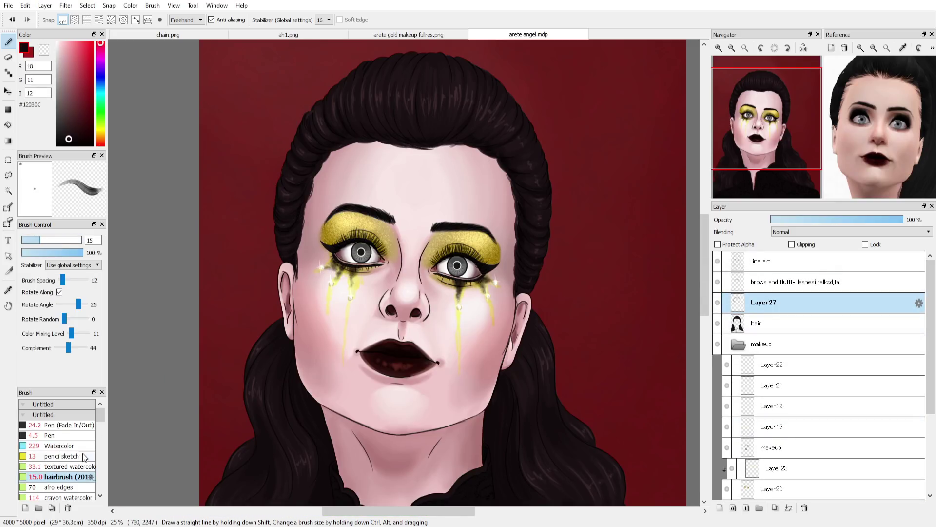
{"action": "left_click", "coordinate": [26, 240]}
{"action": "left_click_drag", "start_coordinate": [254, 429], "coordinate": [258, 196]}
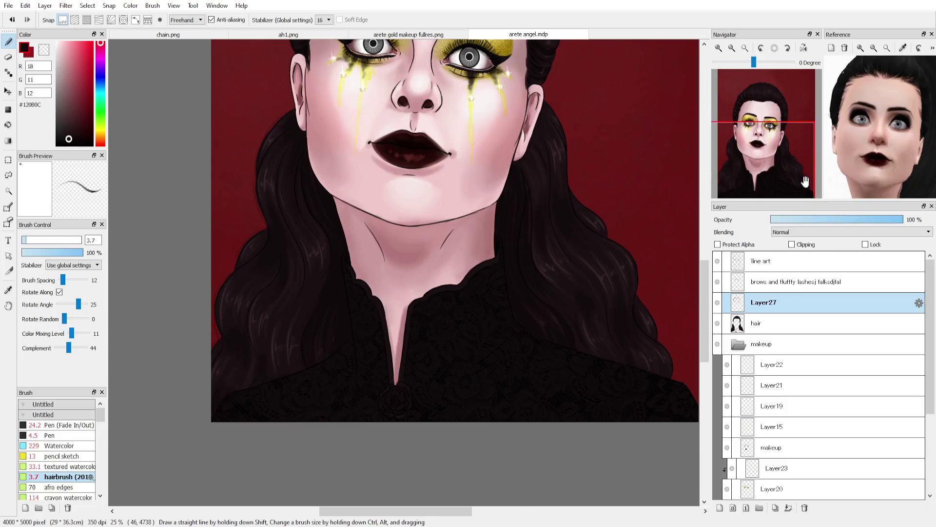
{"action": "left_click", "coordinate": [798, 159]}
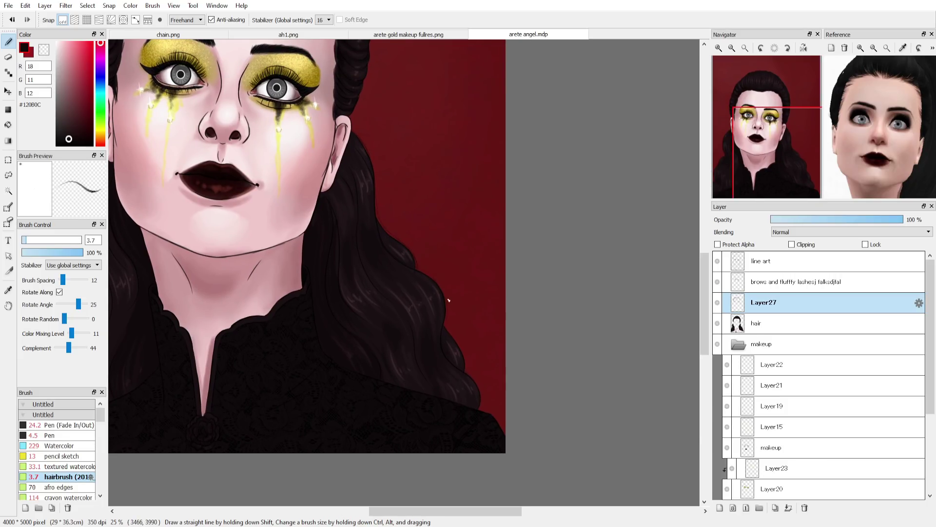
{"action": "left_click", "coordinate": [761, 127]}
{"action": "left_click", "coordinate": [745, 44]}
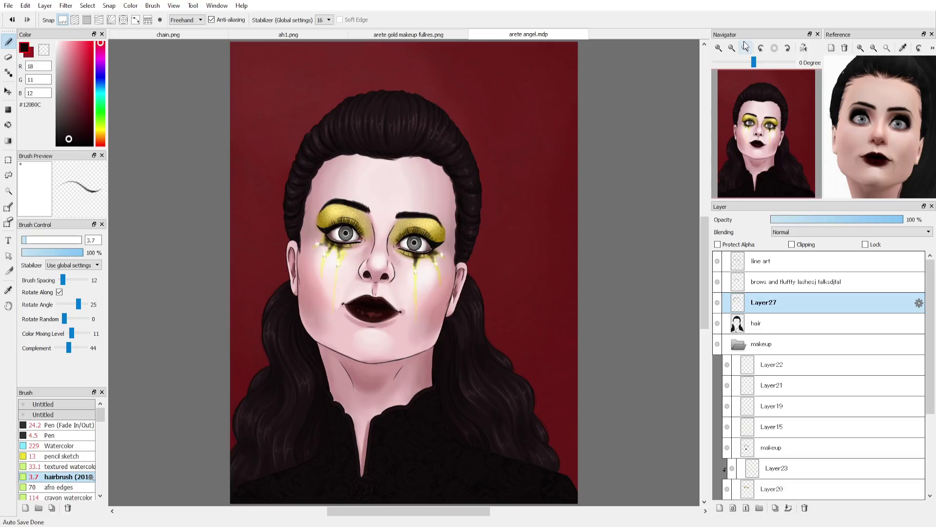
Paint a pointed widow's peak in #221619 on a new layer above Layer22 with the Watercolor brush at sizes 10.9 and 37
{"action": "scroll", "coordinate": [802, 351], "scroll_direction": "down", "scroll_amount": 1}
{"action": "left_click", "coordinate": [802, 350]}
{"action": "left_click", "coordinate": [720, 508]}
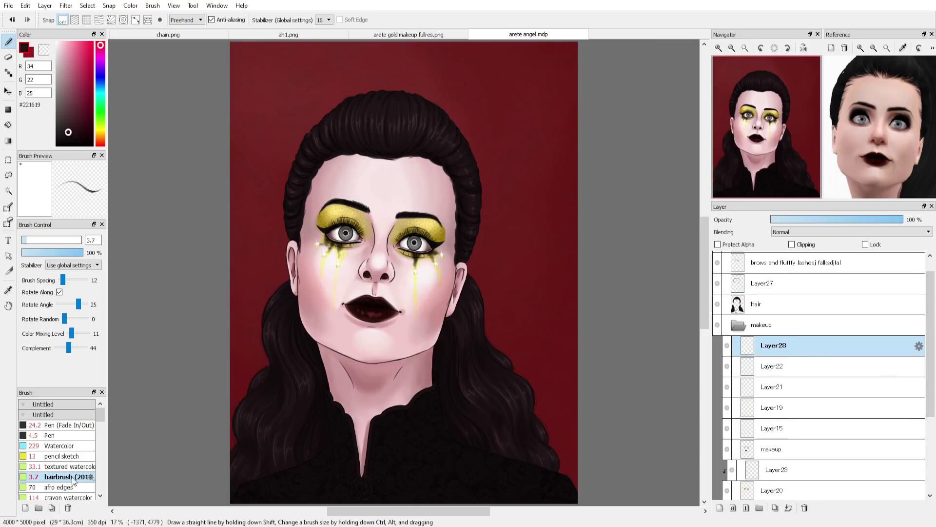
{"action": "left_click", "coordinate": [61, 446]}
{"action": "right_click", "coordinate": [292, 312]}
{"action": "left_click", "coordinate": [719, 48]}
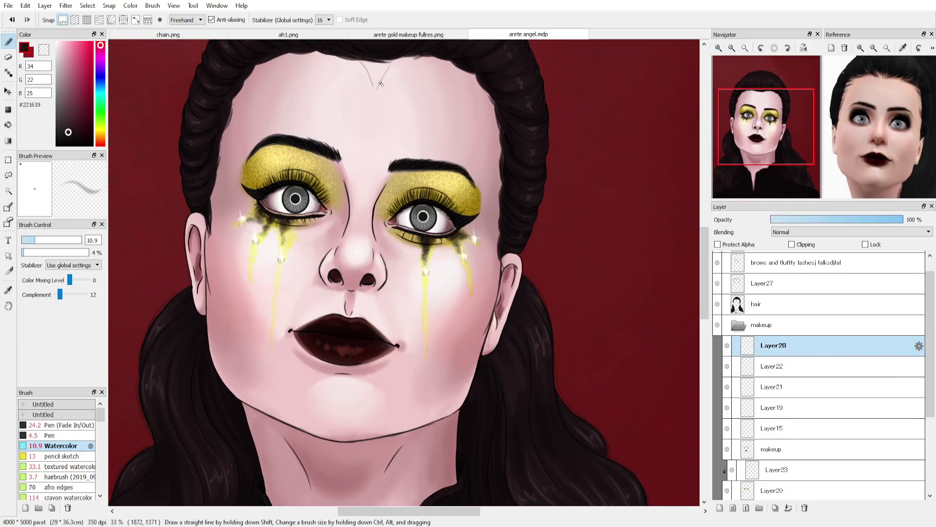
{"action": "mouse_move", "coordinate": [362, 58]}
{"action": "left_mouse_down"}
{"action": "mouse_move", "coordinate": [378, 86]}
{"action": "mouse_move", "coordinate": [348, 104]}
{"action": "mouse_move", "coordinate": [346, 90]}
{"action": "mouse_move", "coordinate": [332, 87]}
{"action": "mouse_move", "coordinate": [344, 119]}
{"action": "left_mouse_up"}
{"action": "left_click", "coordinate": [772, 122]}
{"action": "left_click", "coordinate": [60, 240]}
{"action": "mouse_move", "coordinate": [370, 88]}
{"action": "left_mouse_down"}
{"action": "mouse_move", "coordinate": [345, 112]}
{"action": "mouse_move", "coordinate": [337, 85]}
{"action": "mouse_move", "coordinate": [354, 98]}
{"action": "mouse_move", "coordinate": [343, 119]}
{"action": "mouse_move", "coordinate": [316, 66]}
{"action": "mouse_move", "coordinate": [344, 102]}
{"action": "left_mouse_up"}
{"action": "left_click", "coordinate": [869, 220]}
Try retouching the widow's peak in skin tone #F7E4E3 on a new layer, and delete that layer
{"action": "left_click", "coordinate": [720, 508]}
{"action": "right_click", "coordinate": [340, 145]}
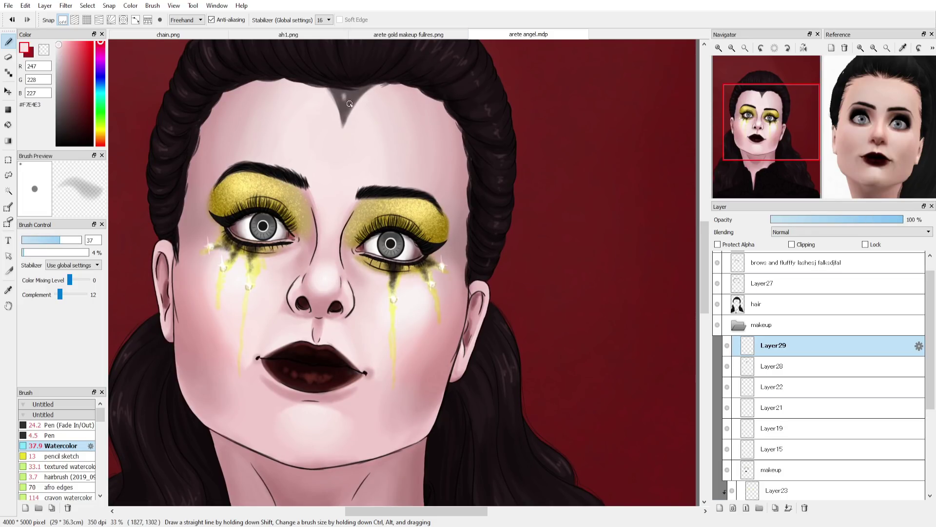
{"action": "key", "text": "ctrl+0"}
{"action": "left_click", "coordinate": [804, 508]}
Set the opacity of the widow's peak layer, Layer28, to 86%, save the file and hide the layer
{"action": "left_click", "coordinate": [780, 345]}
{"action": "left_click", "coordinate": [879, 219]}
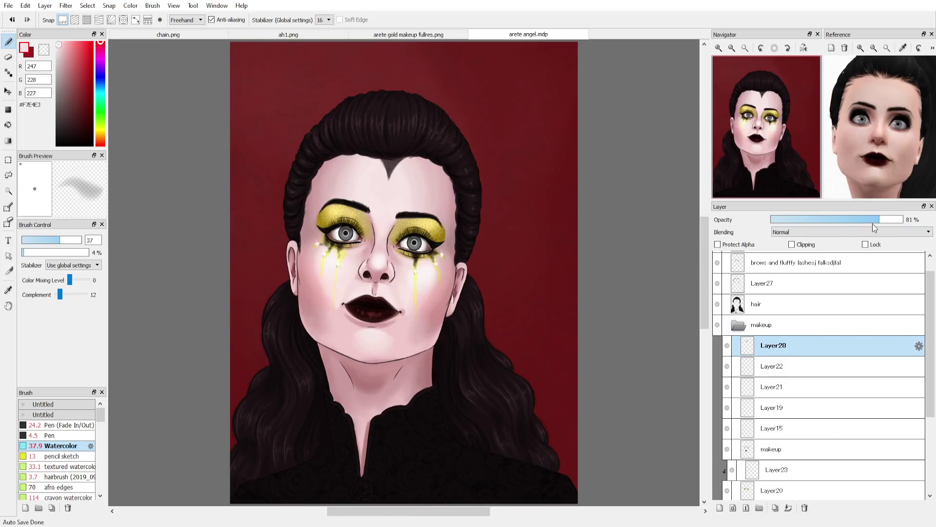
{"action": "right_click", "coordinate": [400, 169]}
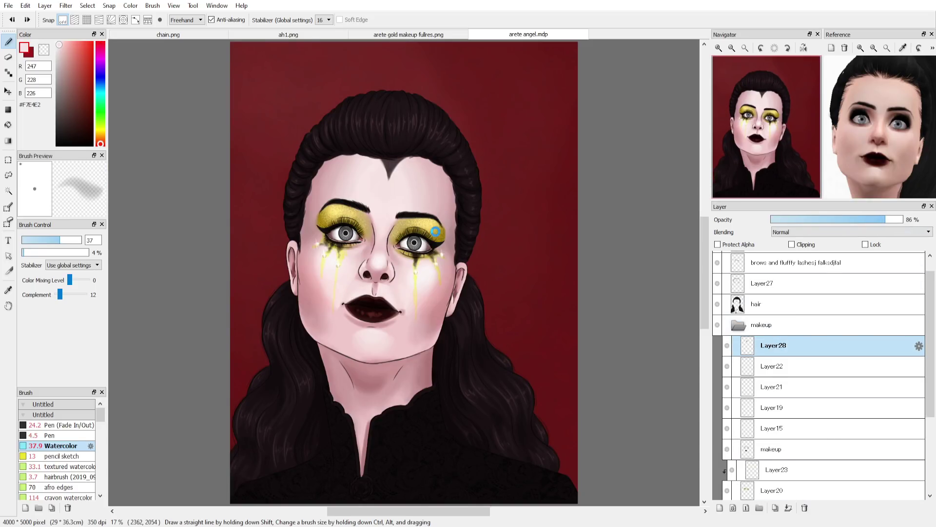
{"action": "key", "text": "ctrl+s"}
{"action": "left_click", "coordinate": [727, 347]}
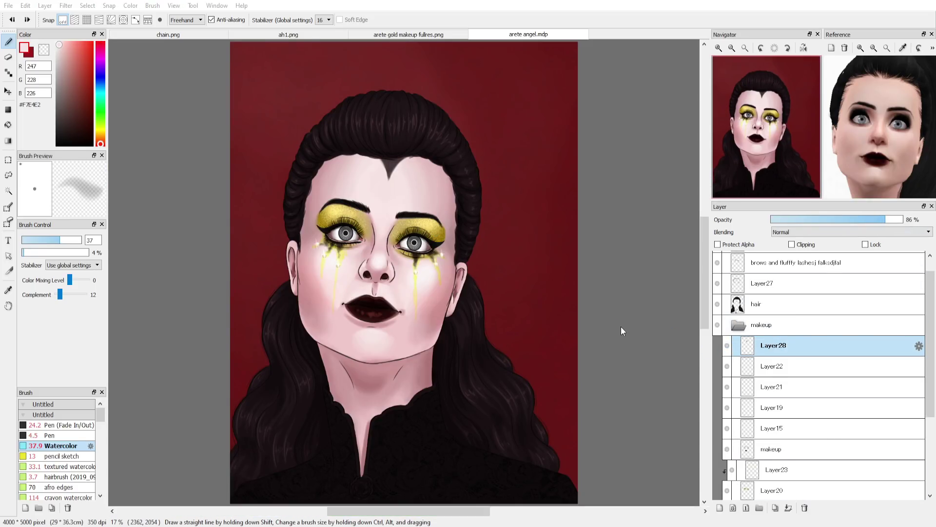
Touch up the forehead hairline on Layer27 with the hairbrush at size 16 in #160E10
{"action": "key", "text": "ctrl+plus"}
{"action": "key", "text": "ctrl+plus"}
{"action": "left_click", "coordinate": [765, 306]}
{"action": "left_click", "coordinate": [760, 285]}
{"action": "right_click", "coordinate": [371, 54]}
{"action": "left_click_drag", "start_coordinate": [376, 73], "coordinate": [414, 128]}
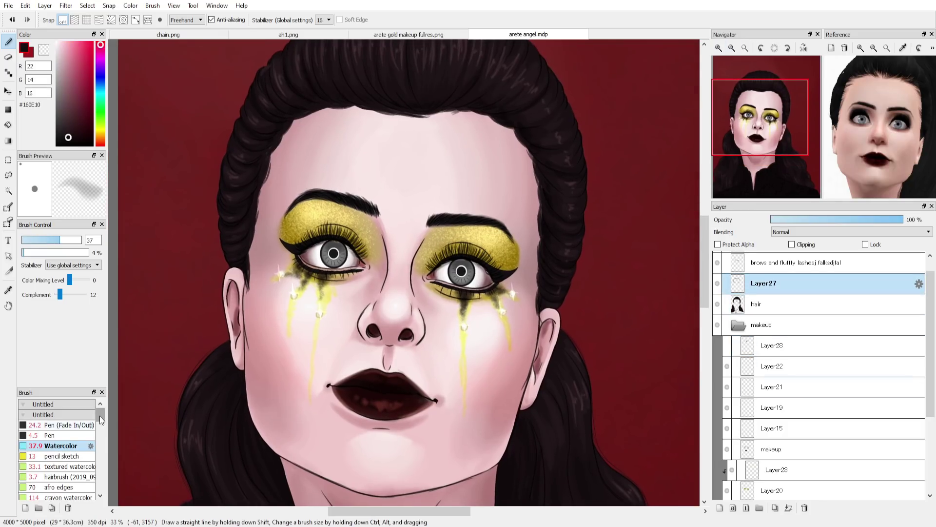
{"action": "left_click_drag", "start_coordinate": [99, 417], "coordinate": [97, 453]}
{"action": "scroll", "coordinate": [97, 456], "scroll_direction": "up", "scroll_amount": 10}
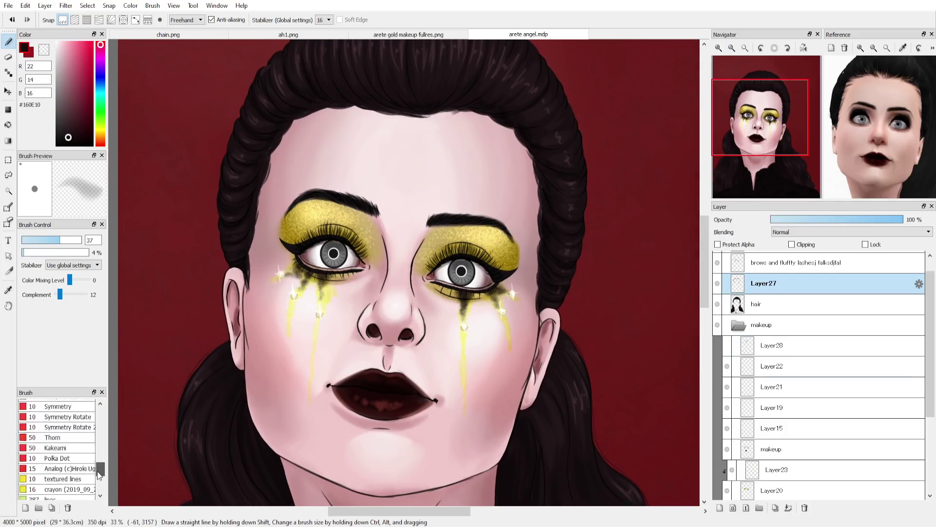
{"action": "left_click", "coordinate": [59, 476]}
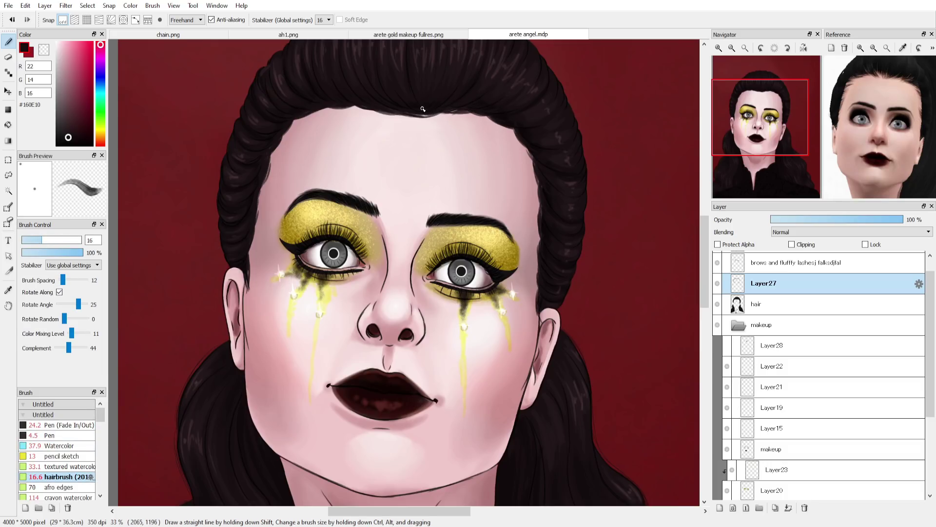
{"action": "left_click", "coordinate": [745, 48]}
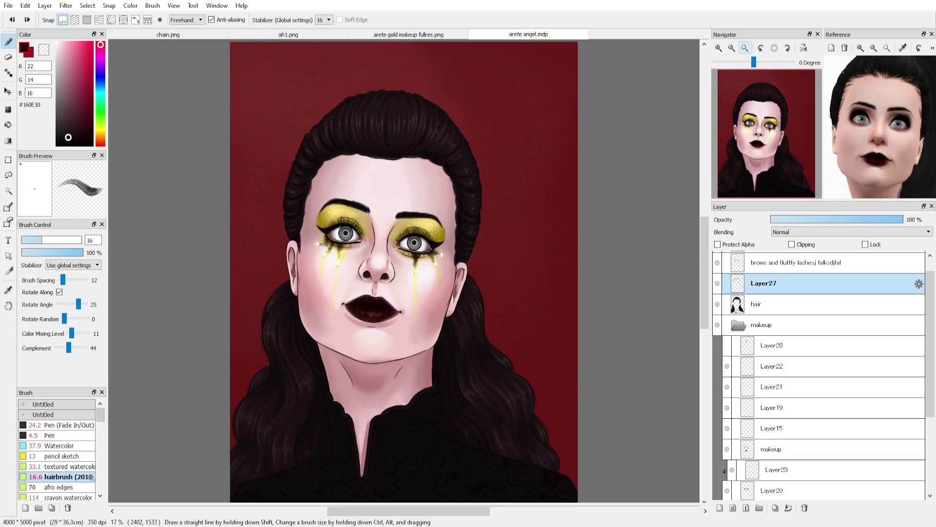